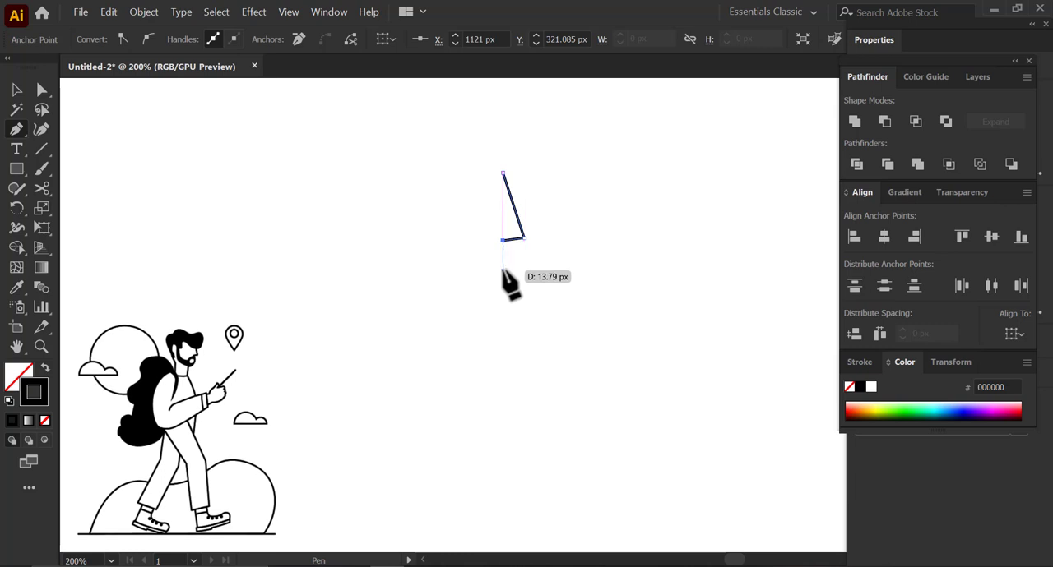
# - Draw the curved chin, the front of the neck and the slightly curved neck base with the Pen tool, continuing the face profile
pyautogui.moveTo(478, 301); pyautogui.dragTo(396, 241)
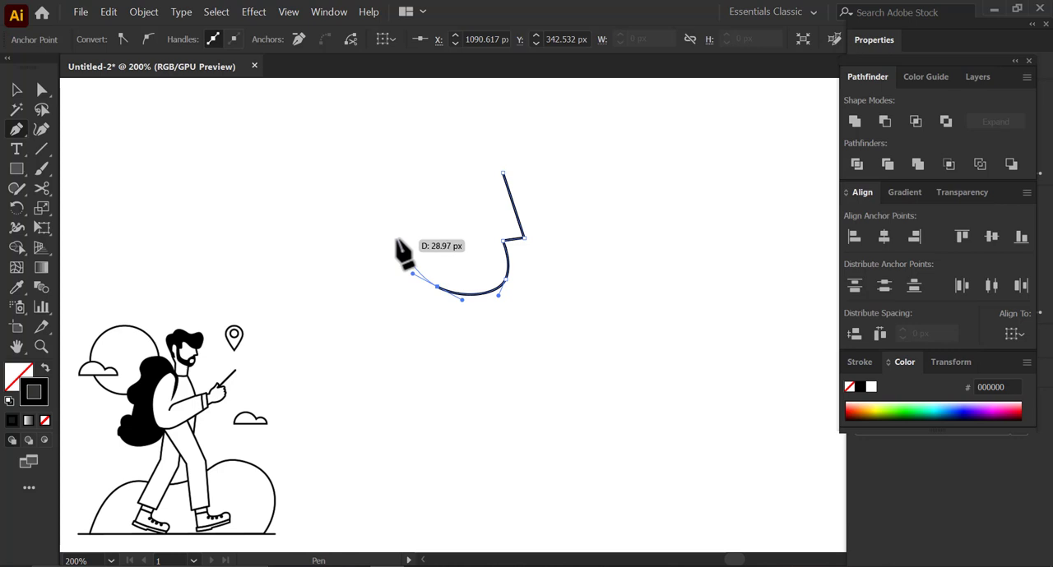
pyautogui.moveTo(475, 290)
pyautogui.mouseDown()
pyautogui.moveTo(493, 318)
pyautogui.moveTo(479, 307)
pyautogui.mouseUp()
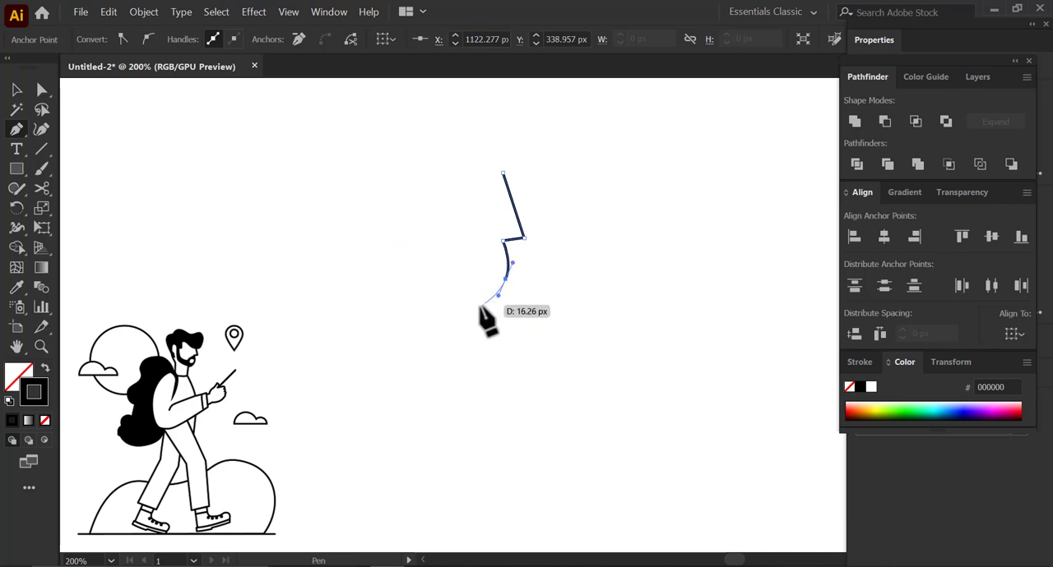
pyautogui.press('space')
pyautogui.moveTo(486, 352); pyautogui.dragTo(488, 288)
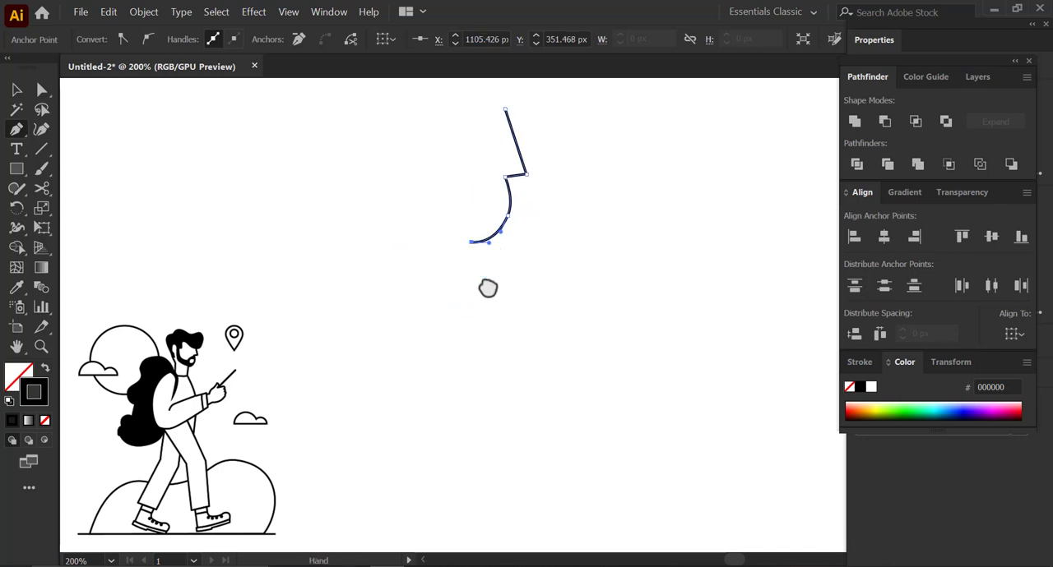
pyautogui.click(463, 309)
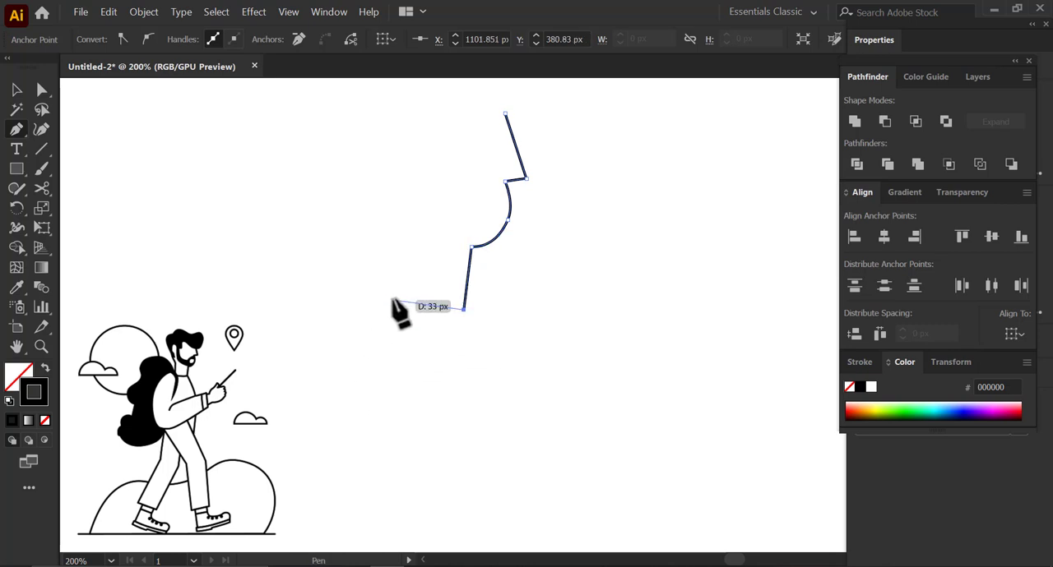
pyautogui.press('space')
pyautogui.moveTo(394, 277); pyautogui.dragTo(397, 306)
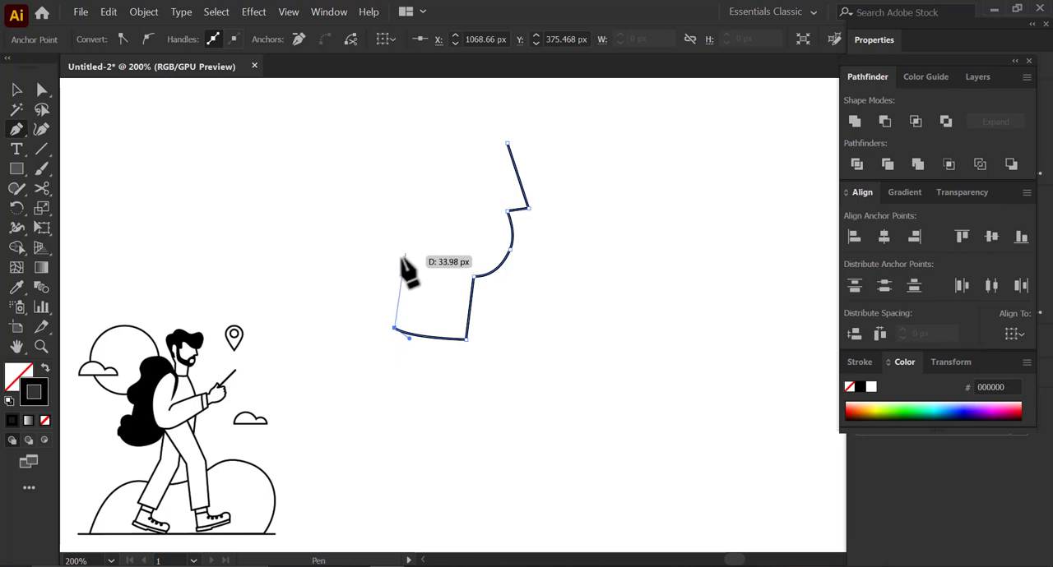
# - Draw the back of the neck and the rounded skull, closing the head outline at the forehead
pyautogui.moveTo(404, 228); pyautogui.dragTo(386, 283)
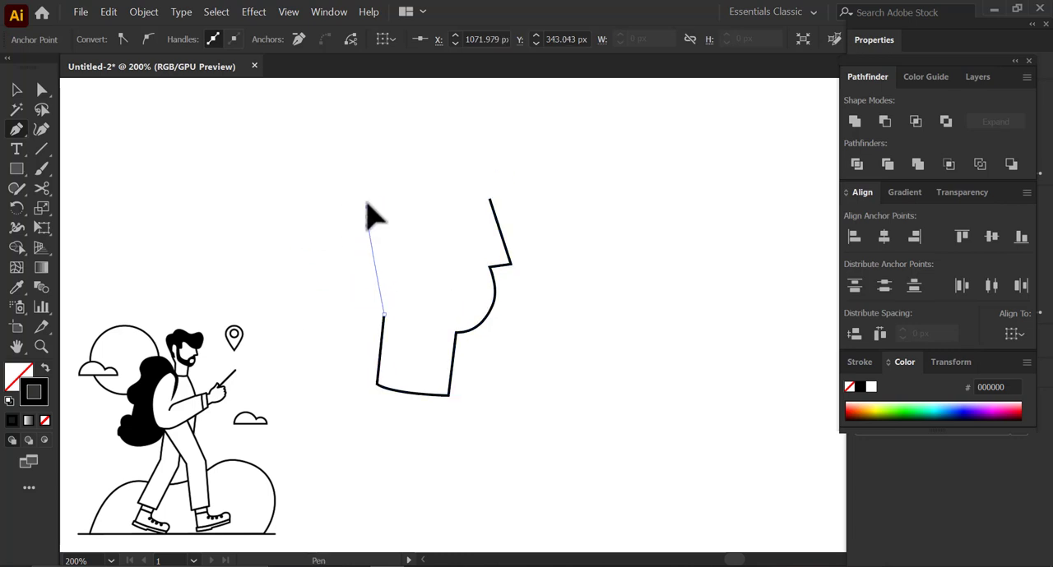
pyautogui.moveTo(375, 165); pyautogui.dragTo(375, 165)
pyautogui.moveTo(442, 147); pyautogui.dragTo(479, 151)
pyautogui.click(489, 199)
# - Refine the forehead anchor and the crown curve of the head outline with the Direct Selection tool
pyautogui.press('a')
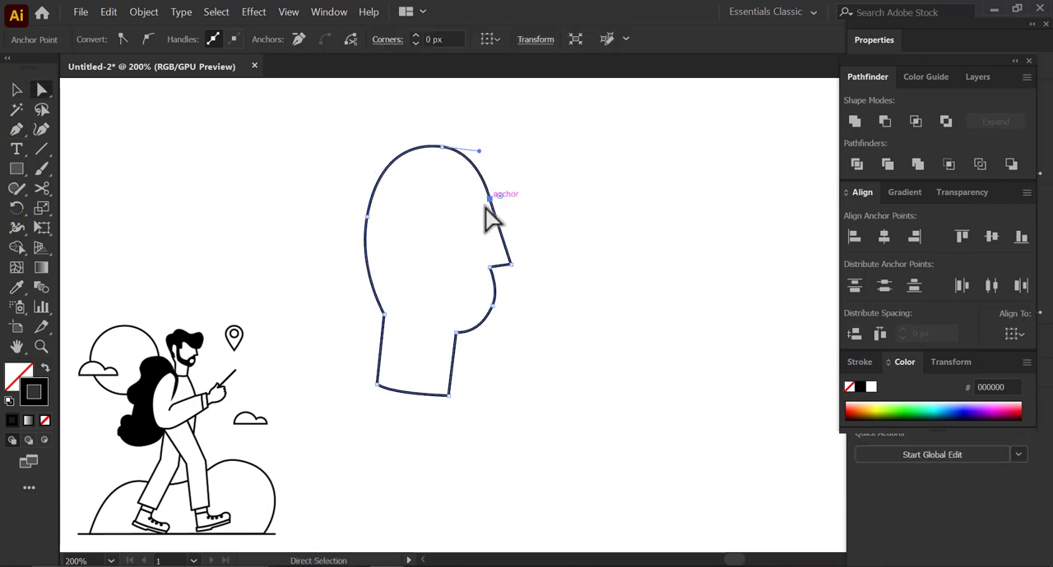
pyautogui.moveTo(490, 199); pyautogui.dragTo(495, 198)
pyautogui.moveTo(464, 165); pyautogui.dragTo(465, 166)
pyautogui.moveTo(404, 141); pyautogui.dragTo(398, 147)
pyautogui.click(513, 272)
# - Draw the hair outline with the Pen tool from the temple across the forehead, around the quiff and over to the back of the head
pyautogui.press('space')
pyautogui.moveTo(501, 261); pyautogui.dragTo(479, 245)
pyautogui.press('space')
pyautogui.moveTo(468, 200); pyautogui.dragTo(469, 219)
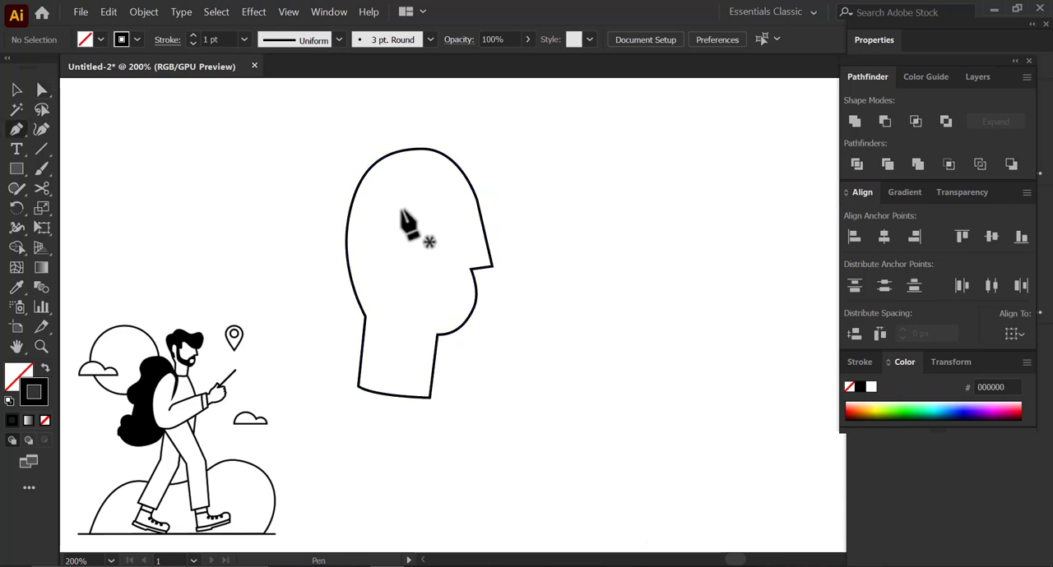
pyautogui.moveTo(401, 208); pyautogui.dragTo(429, 191)
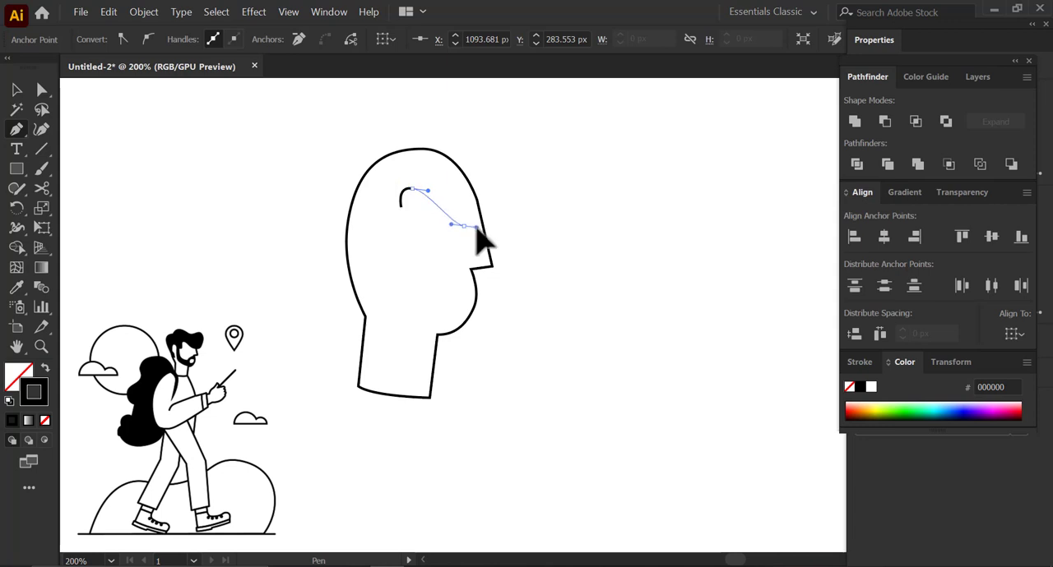
pyautogui.moveTo(486, 233); pyautogui.dragTo(521, 191)
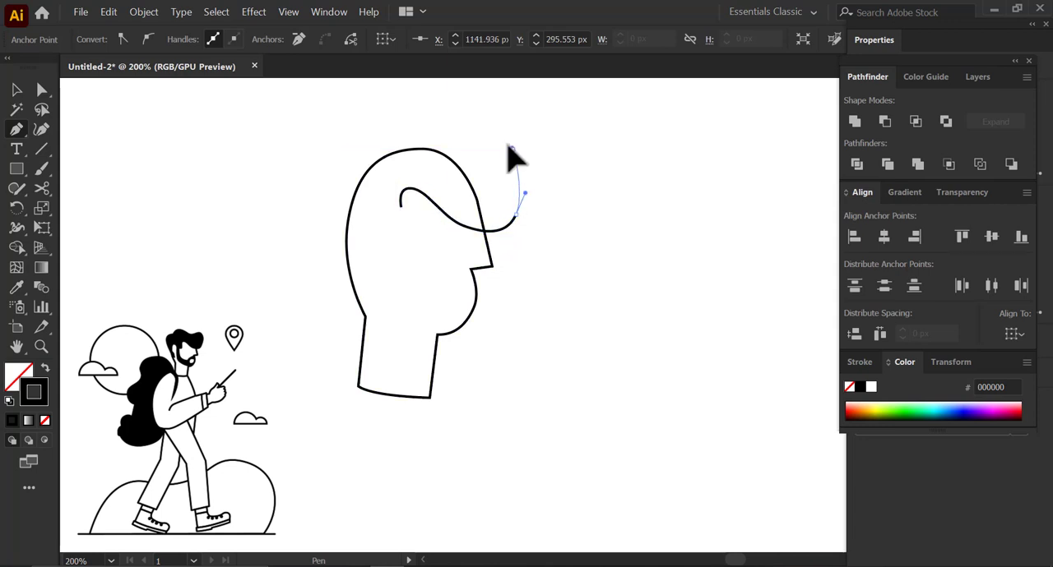
pyautogui.moveTo(435, 134); pyautogui.dragTo(398, 118)
pyautogui.moveTo(344, 125); pyautogui.dragTo(306, 216)
pyautogui.hotkey('ctrl', 'z')
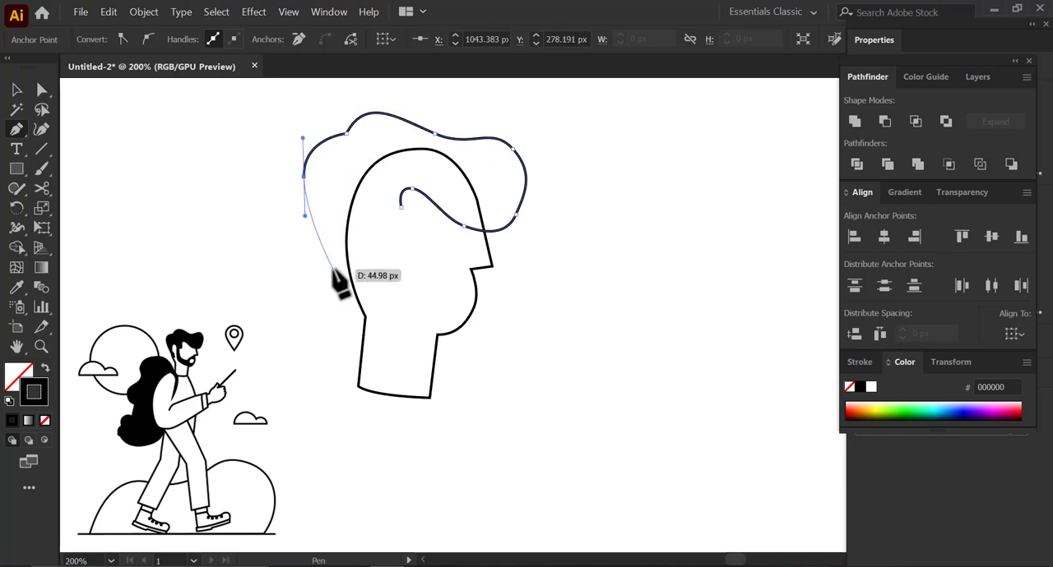
# - Continue the hair path down to a pointed nape corner, then up around the ear and down toward the jaw
pyautogui.moveTo(338, 273); pyautogui.dragTo(337, 297)
pyautogui.click(339, 273)
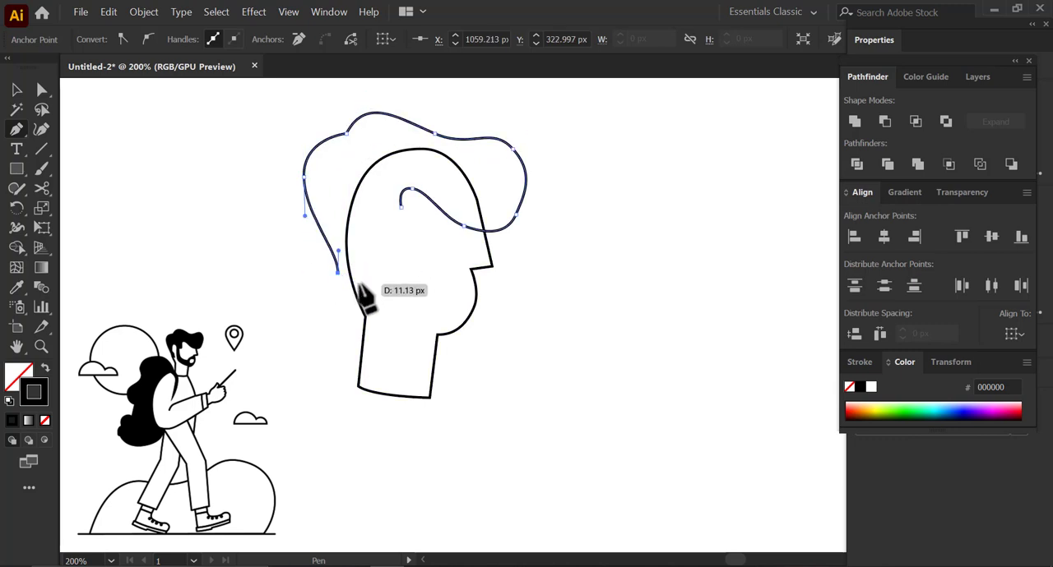
pyautogui.click(359, 284)
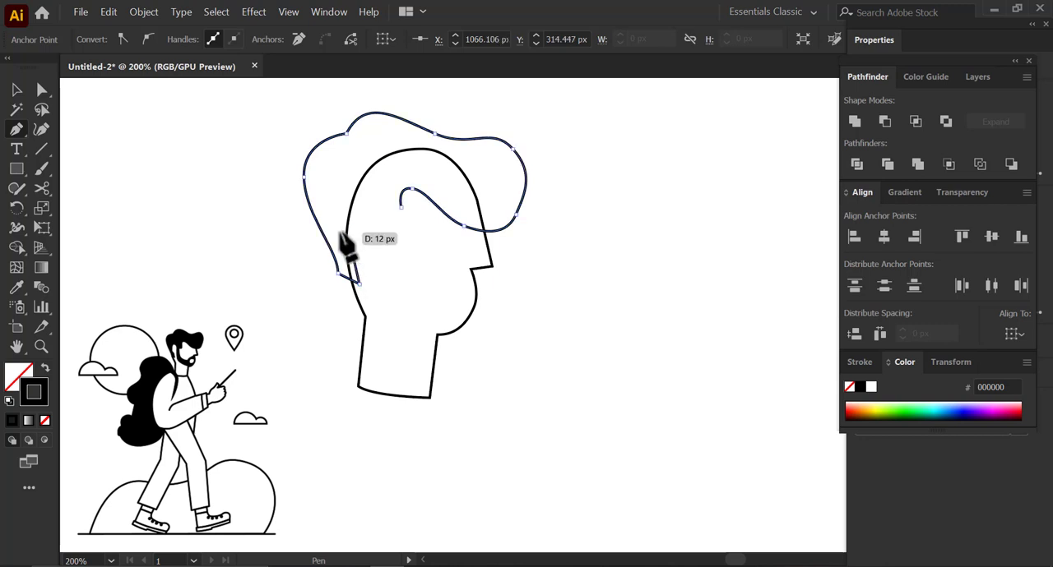
pyautogui.moveTo(340, 232); pyautogui.dragTo(367, 230)
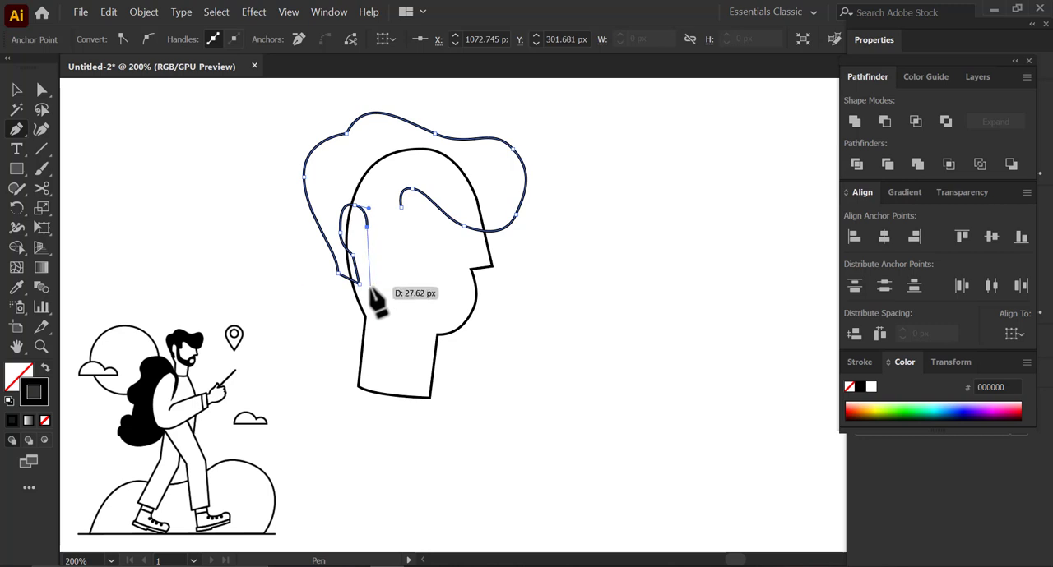
pyautogui.moveTo(370, 288); pyautogui.dragTo(375, 308)
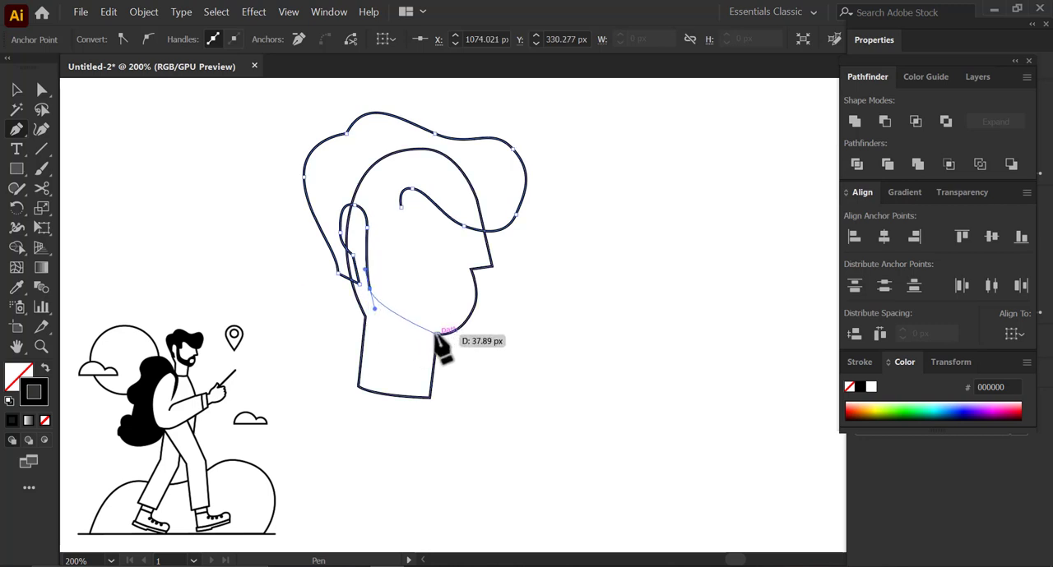
# - Extend the path along the jaw as a beard with a rounded mouth opening and moustache edge, closing it at the temple
pyautogui.moveTo(436, 335); pyautogui.dragTo(466, 342)
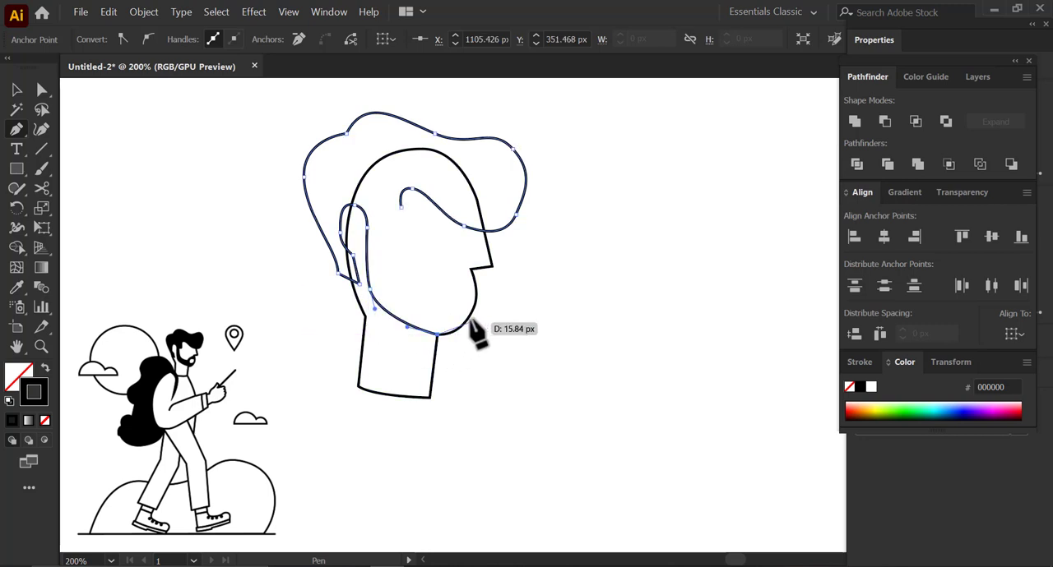
pyautogui.moveTo(473, 307); pyautogui.dragTo(484, 281)
pyautogui.moveTo(452, 315); pyautogui.dragTo(471, 277)
pyautogui.click(402, 207)
# - Bend the straight beard edge between the nose and the mouth opening with the Curvature tool so it follows the face profile
pyautogui.press('a')
pyautogui.scroll(3, 380, 260)
pyautogui.scroll(-1, 381, 261)
pyautogui.click(594, 384)
pyautogui.scroll(3, 599, 380)
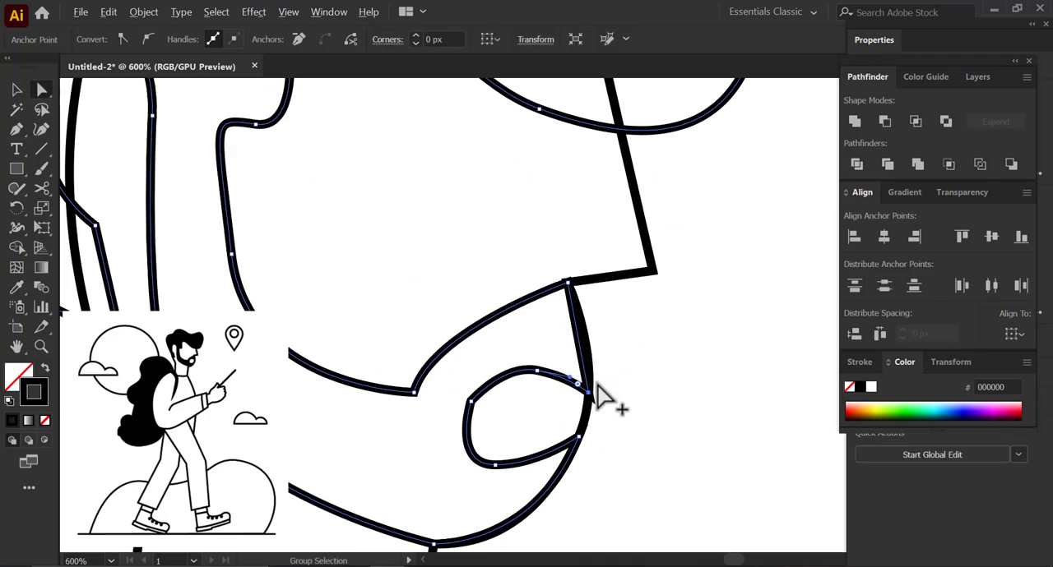
pyautogui.click(41, 133)
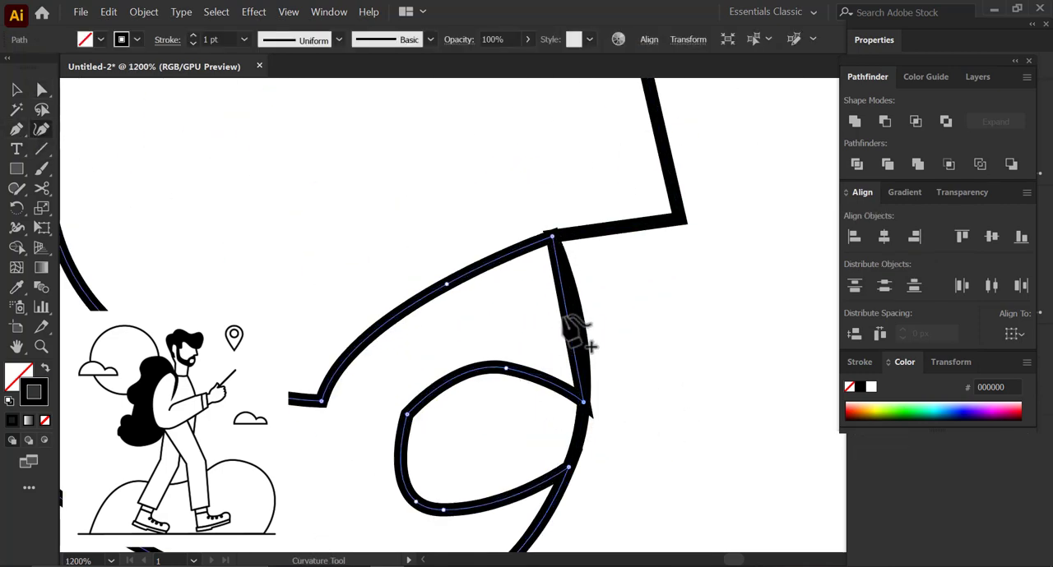
pyautogui.moveTo(568, 311); pyautogui.dragTo(576, 311)
# - Smooth the rear corner of the mouth opening in the beard by adjusting its anchor's direction handle
pyautogui.press('a')
pyautogui.click(407, 415)
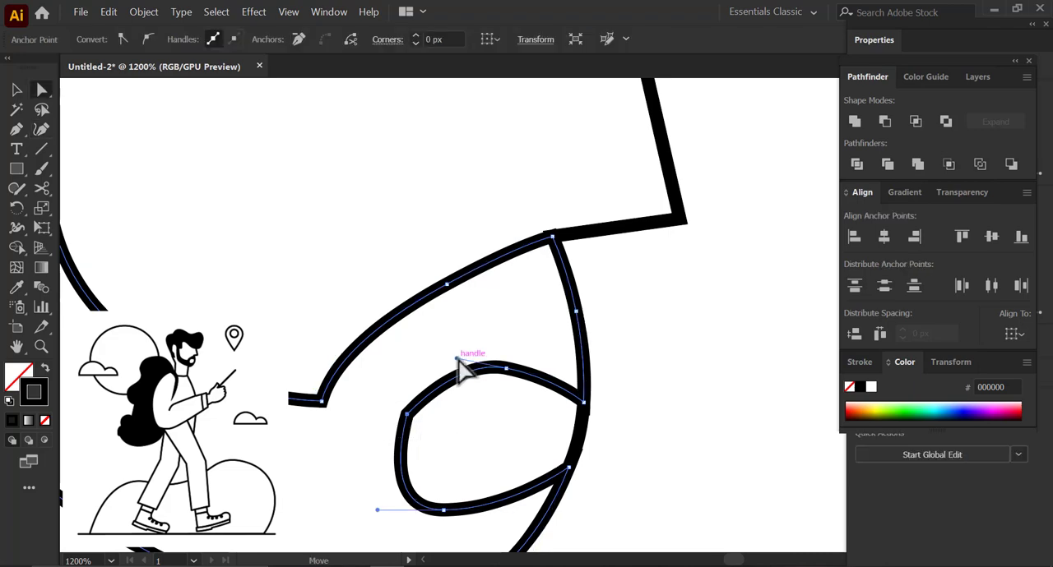
pyautogui.moveTo(458, 358); pyautogui.dragTo(437, 355)
pyautogui.scroll(-3, 473, 383)
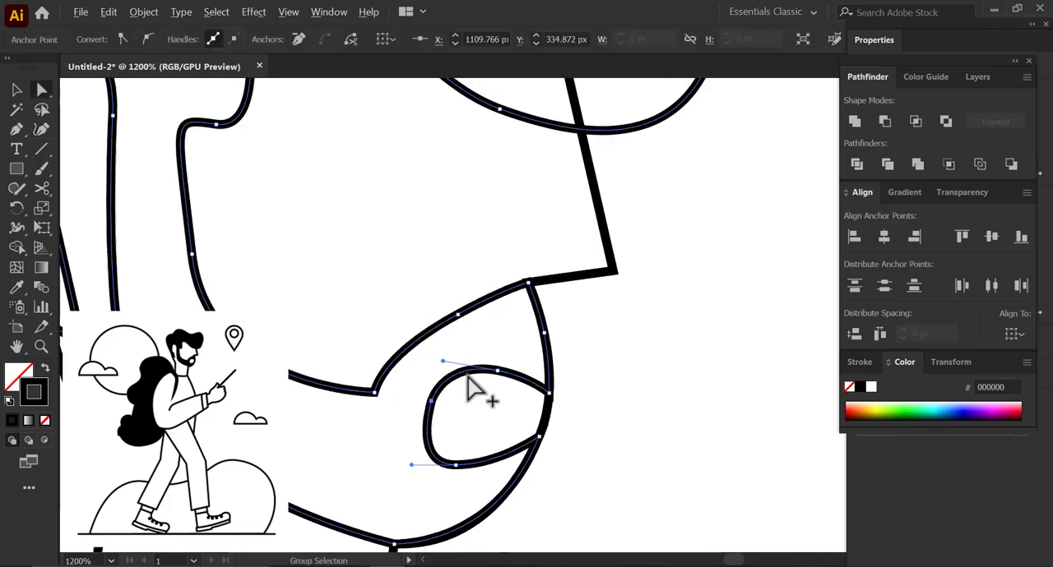
# - Reshape the hair's front volume, crown notch and top bump by adjusting their anchor points and handles
pyautogui.scroll(2, 444, 354)
pyautogui.click(594, 213)
pyautogui.moveTo(594, 213); pyautogui.dragTo(601, 190)
pyautogui.moveTo(327, 274); pyautogui.dragTo(418, 332)
pyautogui.click(354, 239)
pyautogui.moveTo(353, 239); pyautogui.dragTo(348, 247)
pyautogui.moveTo(430, 270); pyautogui.dragTo(425, 278)
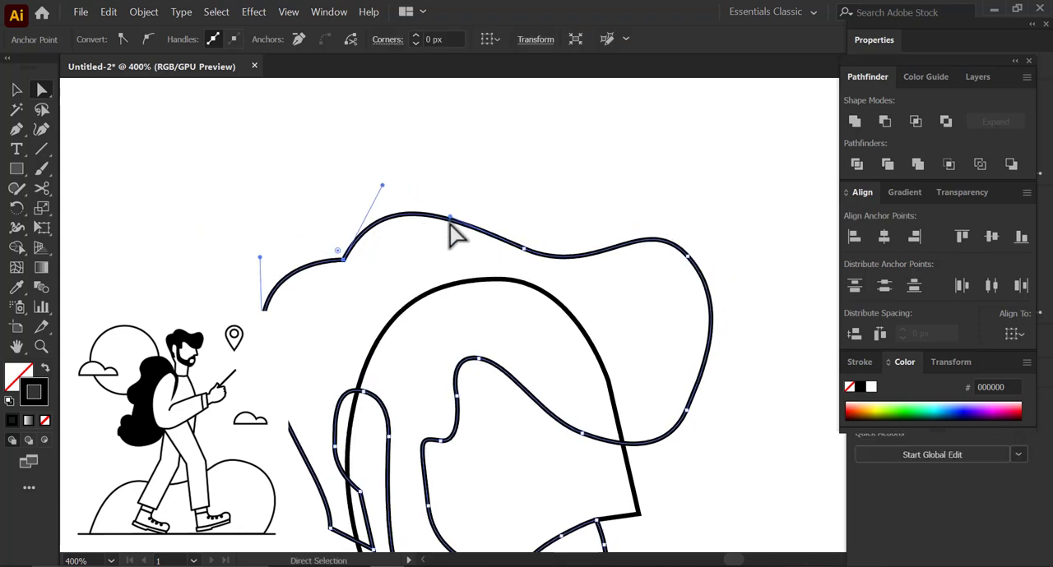
pyautogui.moveTo(450, 215); pyautogui.dragTo(442, 191)
# - Adjust the anchor at the hair's pointed nape corner behind the ear
pyautogui.scroll(-1, 514, 423)
pyautogui.moveTo(514, 424); pyautogui.dragTo(466, 254)
pyautogui.scroll(2, 336, 337)
pyautogui.moveTo(332, 337); pyautogui.dragTo(335, 354)
pyautogui.moveTo(314, 327); pyautogui.dragTo(309, 338)
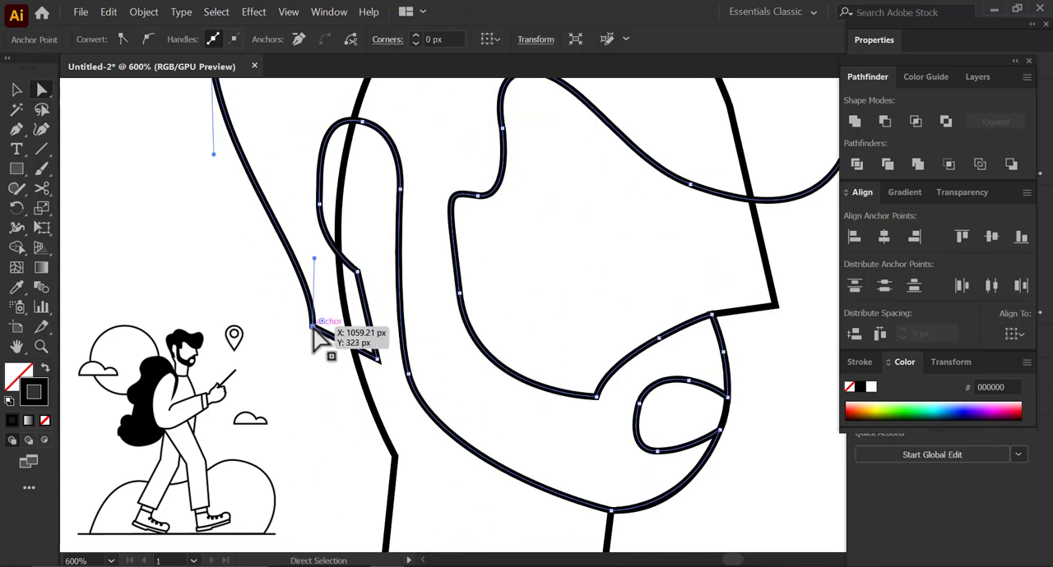
# - Set the stroke of the head and hair paths to 2 pt, and give the hair-and-beard shape a solid black fill without stroke
pyautogui.scroll(-3, 330, 358)
pyautogui.press('v')
pyautogui.moveTo(264, 157); pyautogui.dragTo(553, 398)
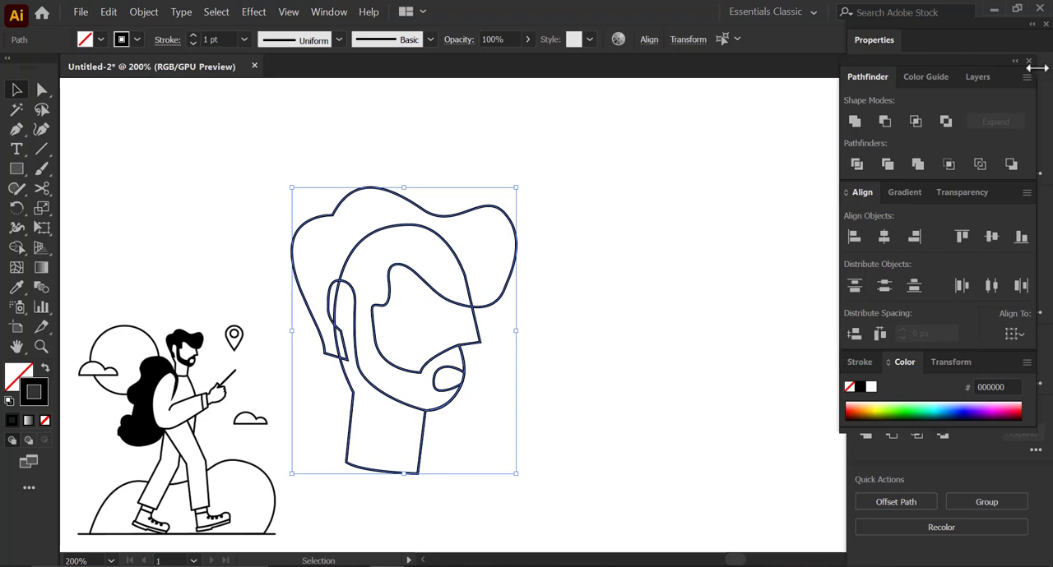
pyautogui.click(1028, 62)
pyautogui.click(891, 245)
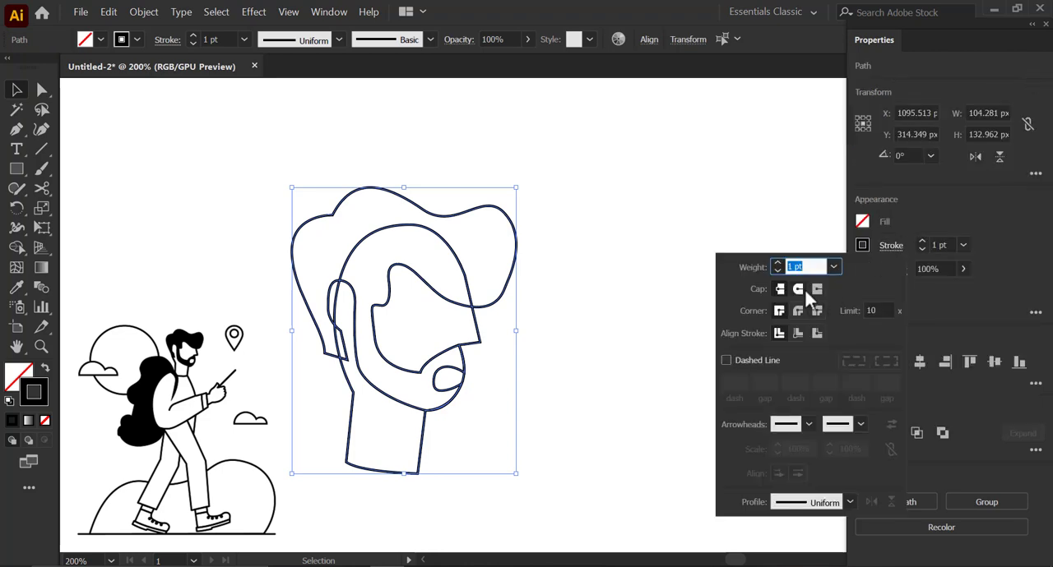
pyautogui.click(922, 241)
pyautogui.click(719, 269)
pyautogui.click(514, 240)
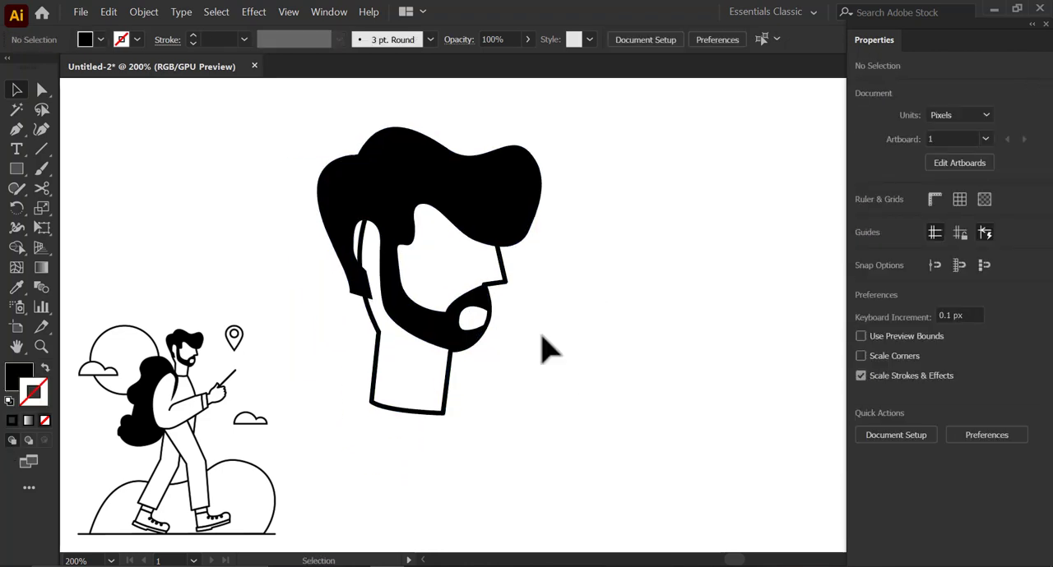
# - Push the back curve of the head outline outward behind the ear with the Curvature tool so the hair covers it
pyautogui.click(360, 369)
pyautogui.scroll(2, 288, 230)
pyautogui.hotkey('shift', '`')
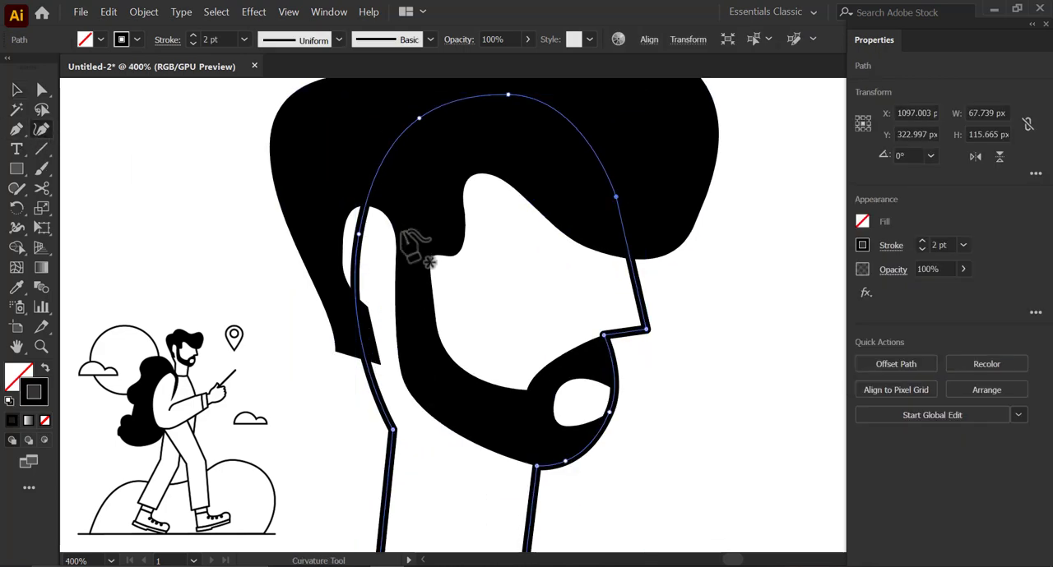
pyautogui.moveTo(359, 236); pyautogui.dragTo(339, 227)
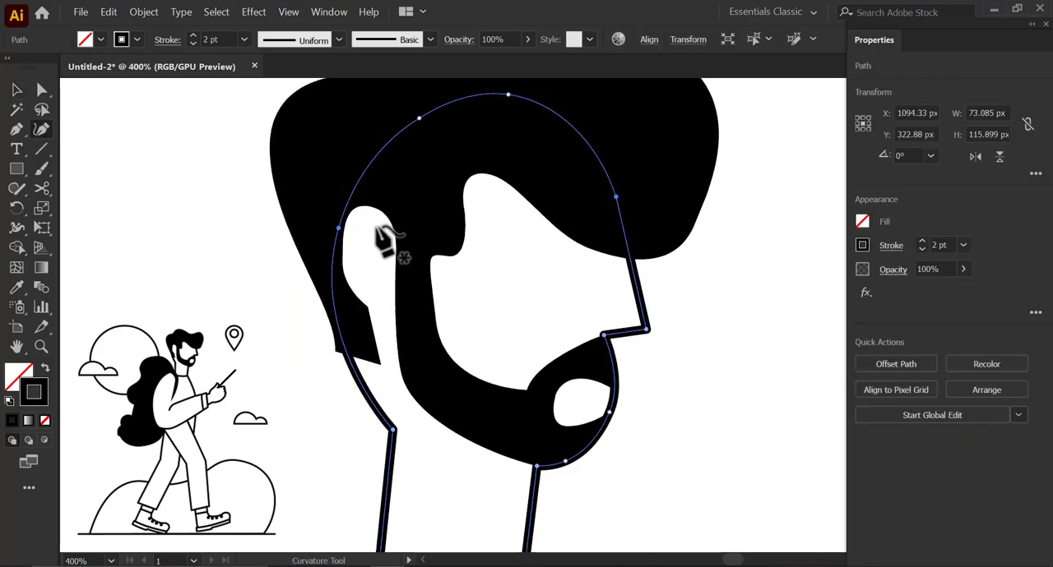
# - Shift the upper back-of-neck anchor slightly outward and reshape the curve above it with the Direct Selection tool
pyautogui.click(18, 90)
pyautogui.scroll(-3, 362, 321)
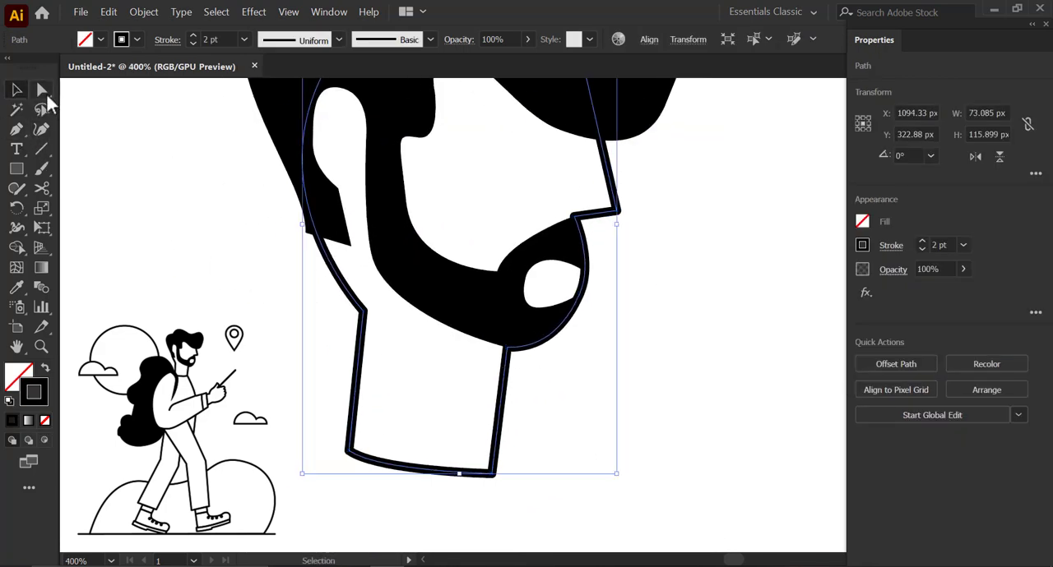
pyautogui.click(43, 90)
pyautogui.moveTo(363, 310); pyautogui.dragTo(351, 306)
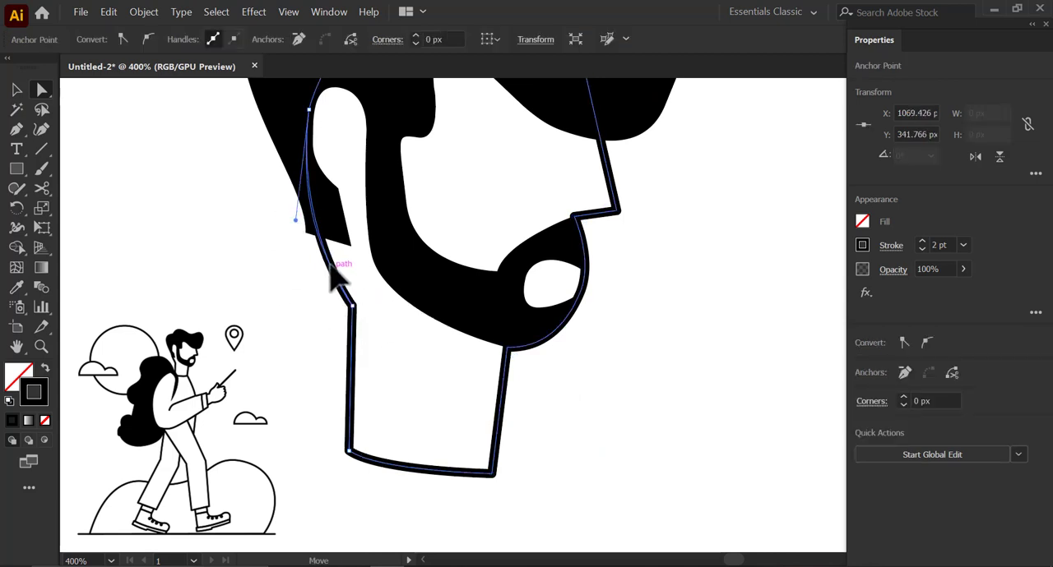
pyautogui.moveTo(331, 264); pyautogui.dragTo(328, 265)
# - Select all the head shapes, move them higher on the artboard and group them
pyautogui.scroll(-1, 353, 306)
pyautogui.click(546, 354)
pyautogui.scroll(-2, 354, 329)
pyautogui.moveTo(384, 338); pyautogui.dragTo(429, 332)
pyautogui.scroll(1, 449, 370)
pyautogui.moveTo(470, 398); pyautogui.dragTo(464, 319)
pyautogui.scroll(-1, 474, 354)
pyautogui.scroll(-2, 453, 369)
pyautogui.scroll(1, 449, 356)
pyautogui.moveTo(450, 360); pyautogui.dragTo(431, 308)
pyautogui.moveTo(492, 328); pyautogui.dragTo(355, 135)
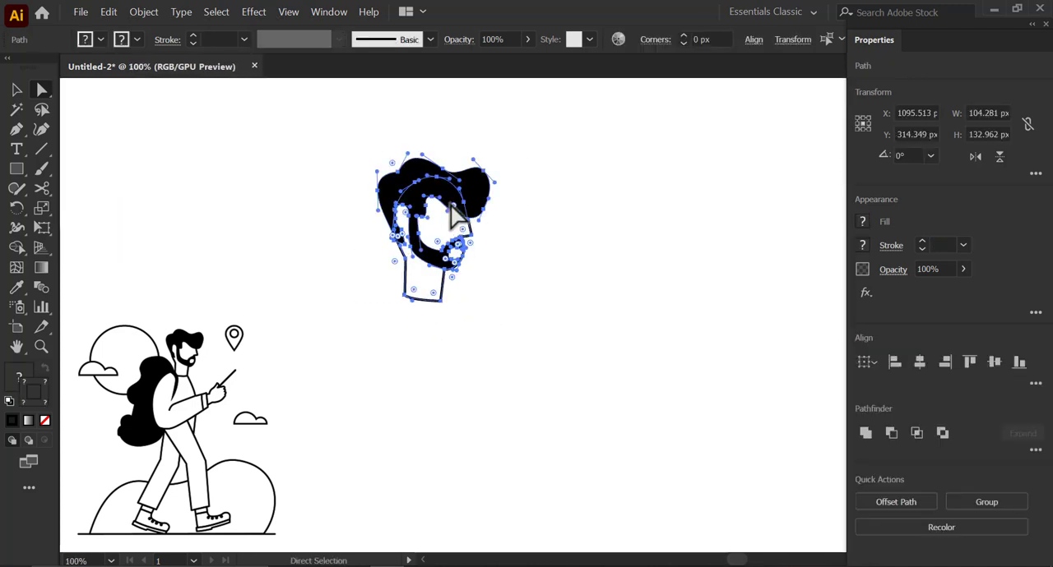
pyautogui.moveTo(450, 204); pyautogui.dragTo(438, 167)
pyautogui.rightClick(435, 166)
pyautogui.click(536, 241)
pyautogui.click(456, 249)
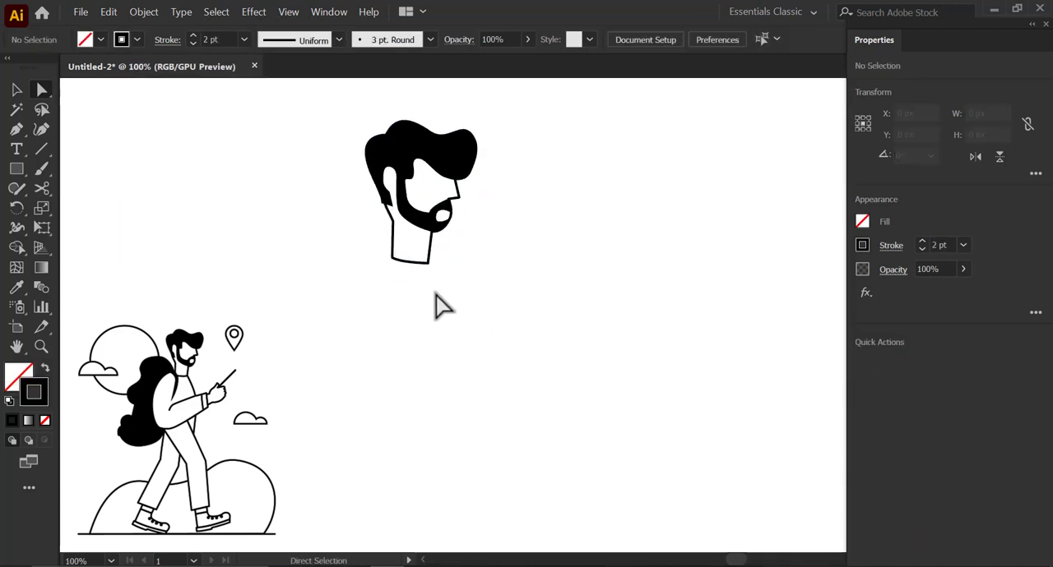
# - Start the jacket outline with the Pen tool, drawing the collar along the neck base, the chest edge and the sleeve's cuff end
pyautogui.scroll(1, 436, 280)
pyautogui.press('p')
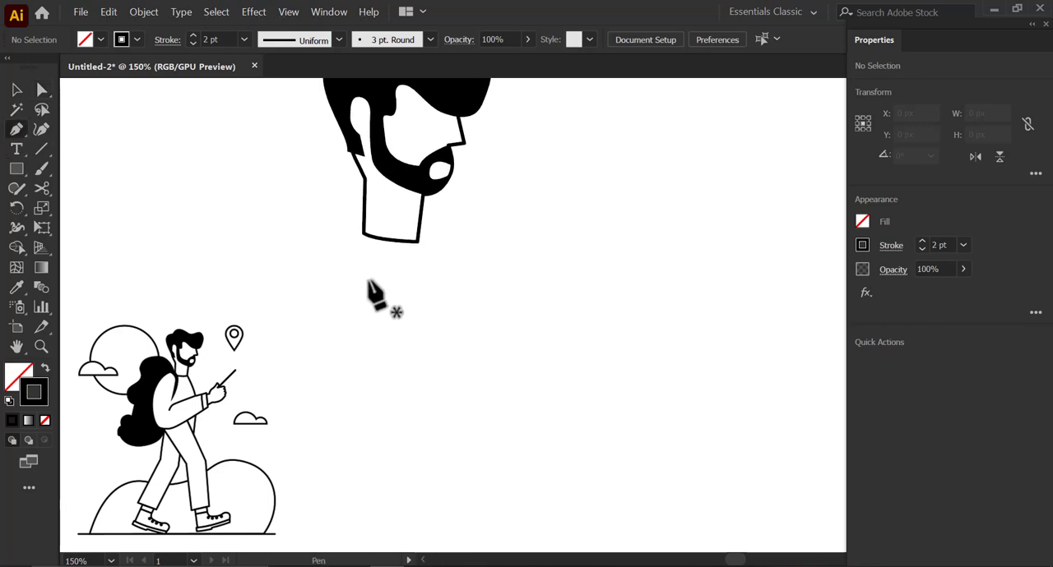
pyautogui.click(362, 233)
pyautogui.scroll(-1, 444, 296)
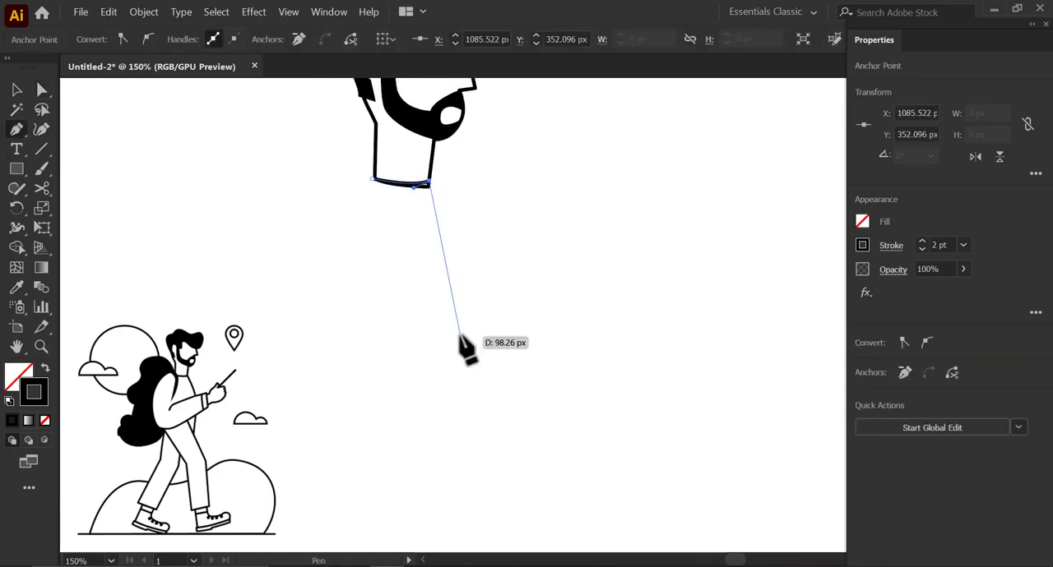
pyautogui.moveTo(465, 272); pyautogui.dragTo(467, 282)
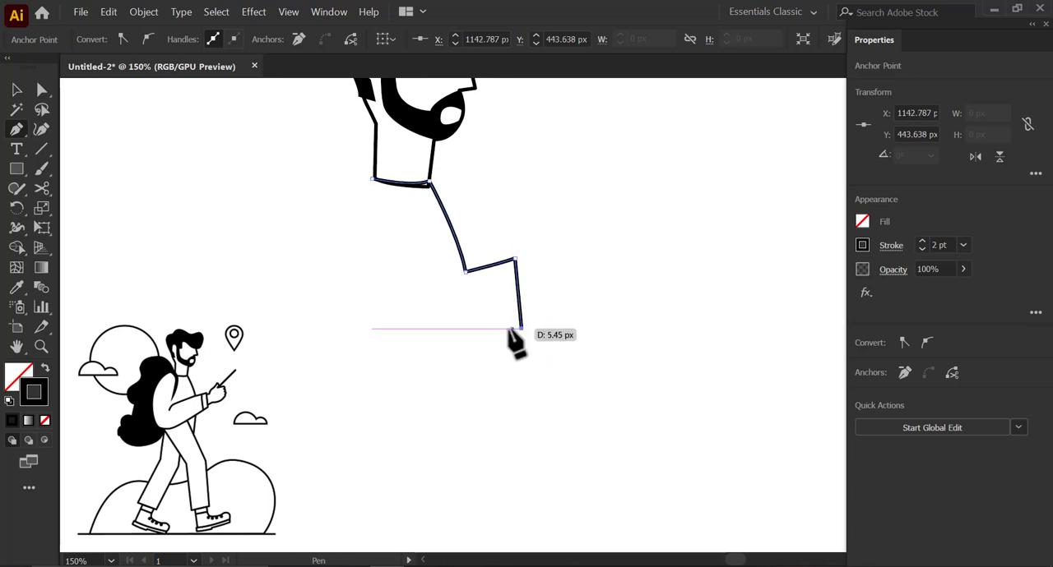
pyautogui.moveTo(512, 329); pyautogui.dragTo(522, 304)
# - Finish the jacket outline with curved segments along the sleeve's underside, the rounded back and the shoulder, closing it at the collar
pyautogui.moveTo(419, 364); pyautogui.dragTo(288, 377)
pyautogui.moveTo(296, 268); pyautogui.dragTo(328, 304)
pyautogui.moveTo(331, 260); pyautogui.dragTo(351, 202)
pyautogui.moveTo(364, 211); pyautogui.dragTo(353, 256)
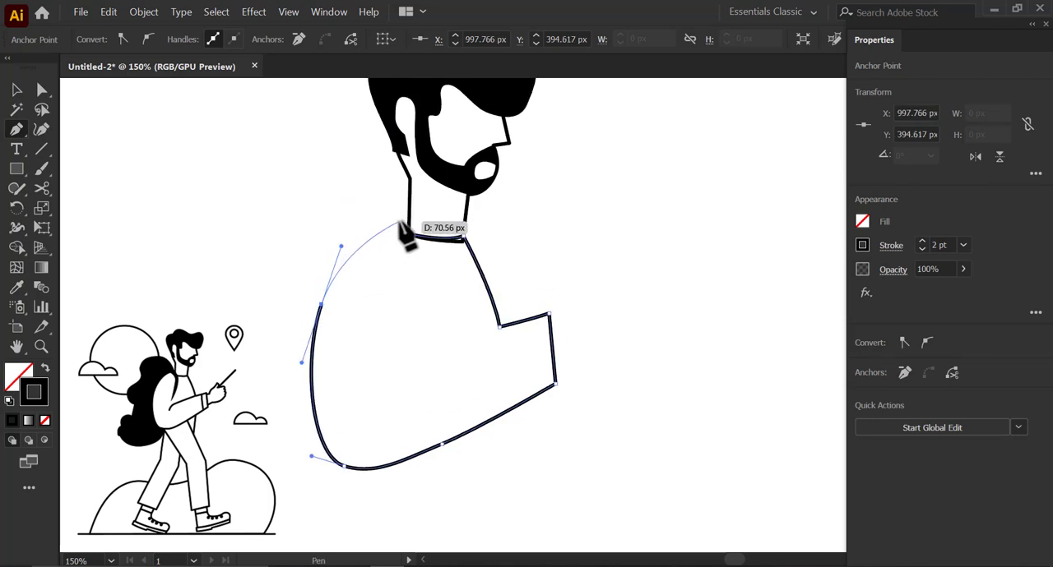
pyautogui.moveTo(400, 218); pyautogui.dragTo(418, 220)
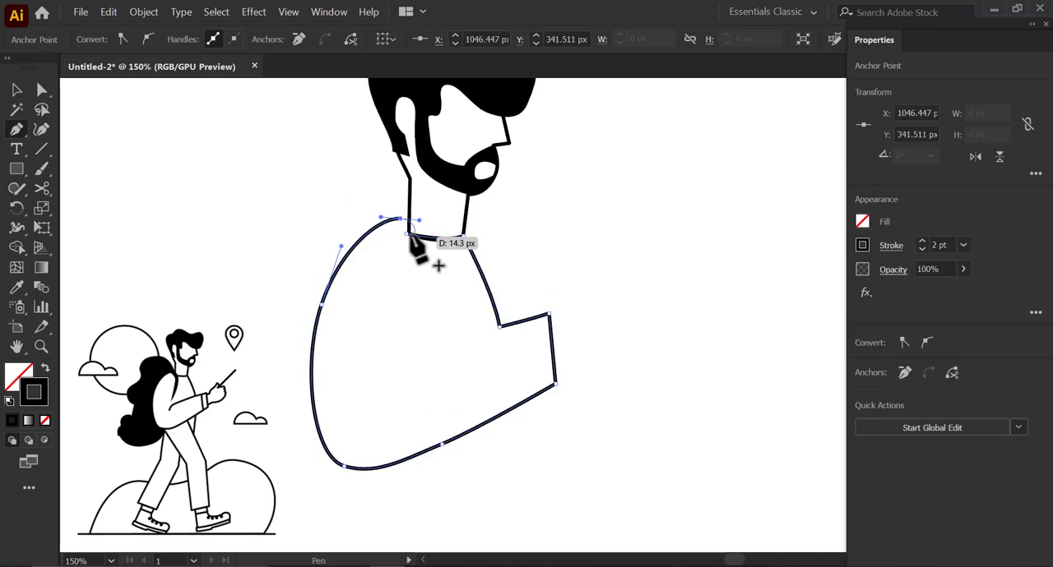
pyautogui.click(409, 234)
pyautogui.scroll(3, 399, 232)
pyautogui.click(418, 235)
pyautogui.scroll(-2, 465, 247)
# - Align the jacket's front collar anchor with the front corner of the neck base with the Direct Selection tool
pyautogui.press('a')
pyautogui.scroll(3, 478, 252)
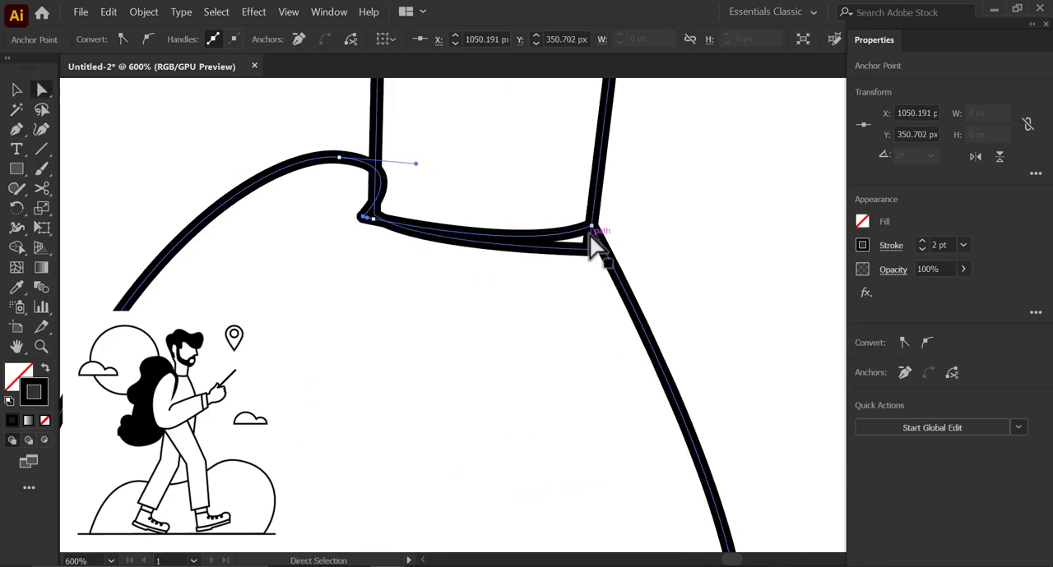
pyautogui.click(592, 224)
pyautogui.click(593, 227)
pyautogui.click(592, 226)
pyautogui.scroll(-1, 500, 232)
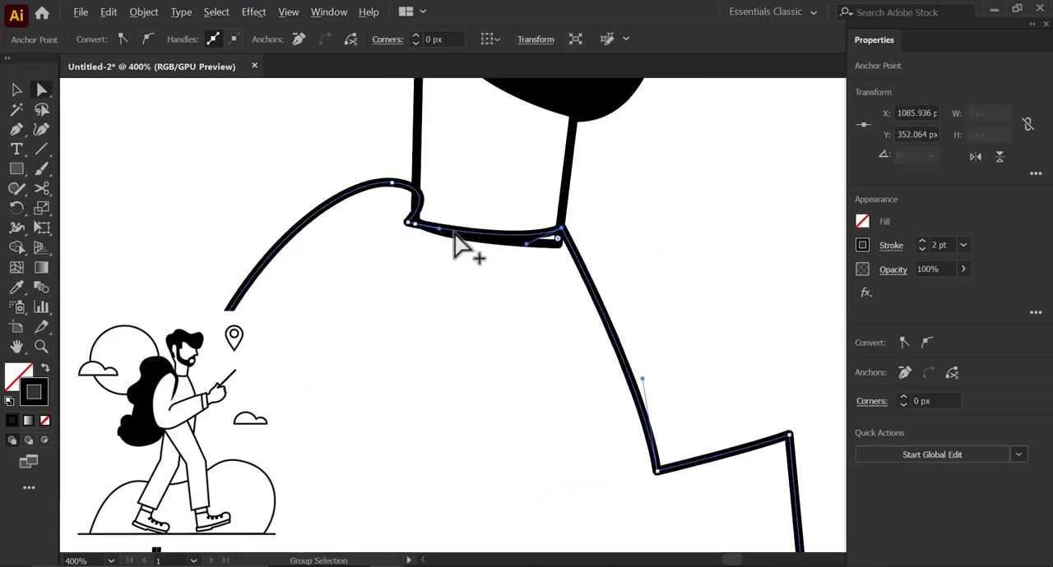
# - Shift the jacket's upper back anchor slightly outward and lengthen the shoulder curve's handle
pyautogui.moveTo(392, 184); pyautogui.dragTo(398, 245)
pyautogui.scroll(-2, 398, 245)
pyautogui.scroll(1, 272, 320)
pyautogui.moveTo(317, 302); pyautogui.dragTo(303, 302)
pyautogui.scroll(-1, 411, 316)
pyautogui.scroll(1, 465, 231)
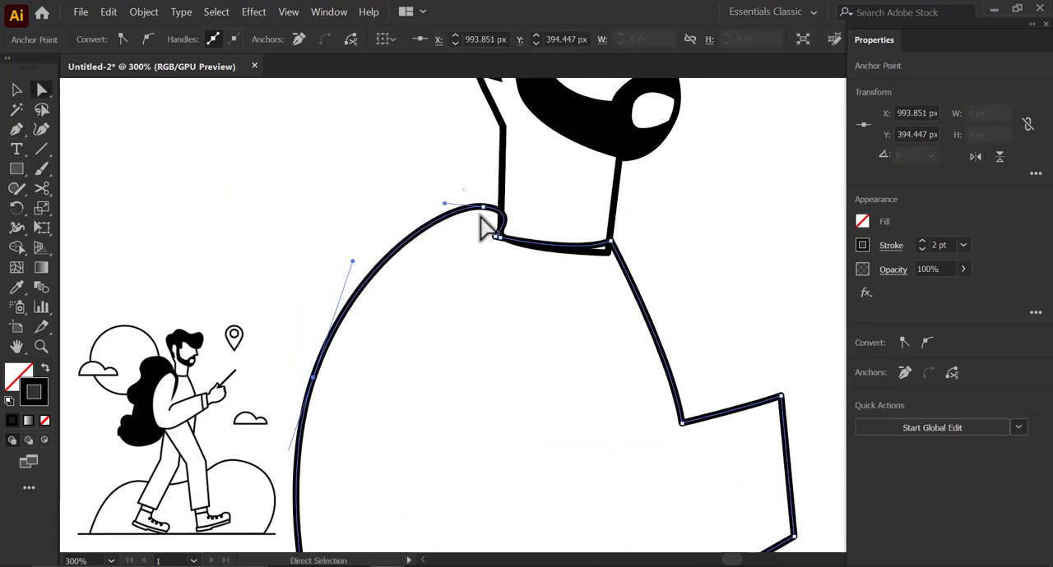
pyautogui.moveTo(446, 204); pyautogui.dragTo(430, 201)
pyautogui.scroll(-1, 397, 267)
pyautogui.scroll(-1, 424, 460)
# - Smooth the jacket's lower curve by adjusting the handles at the elbow and moving the sleeve's underside anchor, then deselect
pyautogui.moveTo(432, 485); pyautogui.dragTo(373, 360)
pyautogui.scroll(2, 370, 378)
pyautogui.click(386, 351)
pyautogui.moveTo(436, 376); pyautogui.dragTo(459, 381)
pyautogui.scroll(-1, 501, 354)
pyautogui.scroll(1, 639, 305)
pyautogui.click(501, 331)
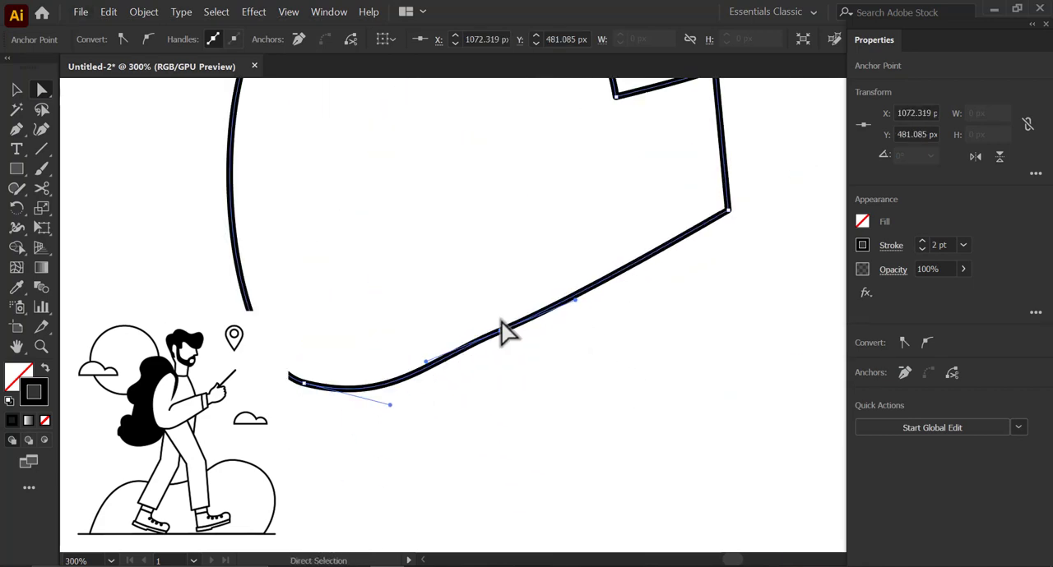
pyautogui.moveTo(501, 332); pyautogui.dragTo(510, 334)
pyautogui.moveTo(435, 365); pyautogui.dragTo(437, 374)
pyautogui.scroll(-1, 586, 344)
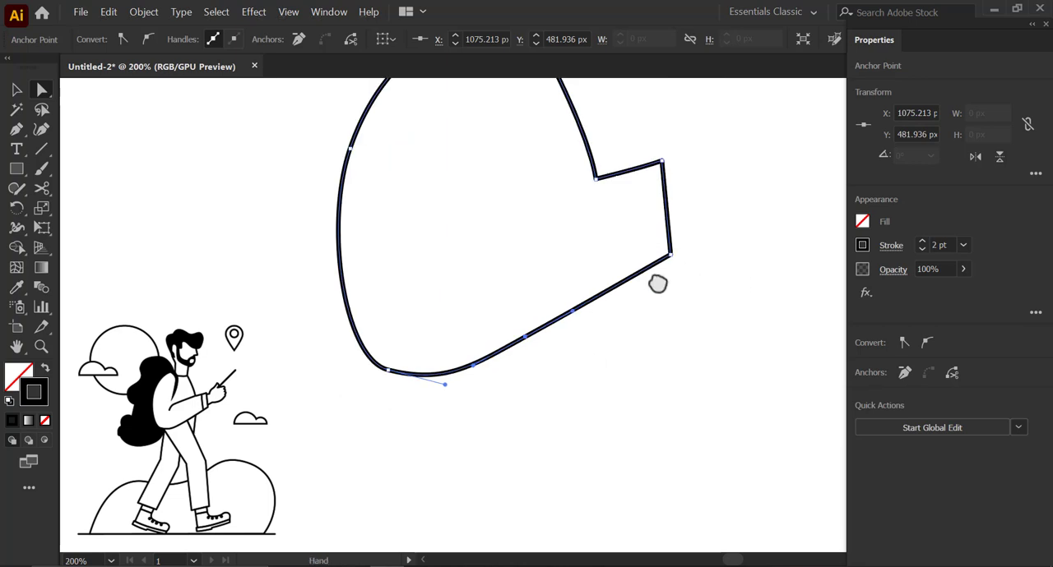
pyautogui.moveTo(656, 276); pyautogui.dragTo(615, 354)
pyautogui.click(628, 332)
pyautogui.click(646, 287)
pyautogui.scroll(-2, 647, 287)
pyautogui.moveTo(635, 255); pyautogui.dragTo(598, 250)
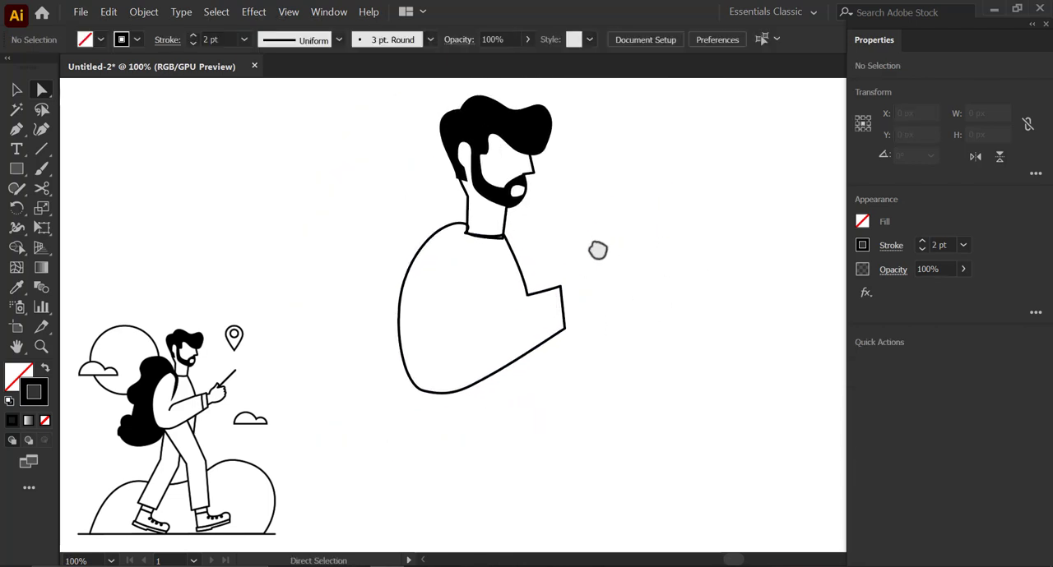
# - Draw the hand outline with the Pen tool, from the upper cuff edge along the wrist and thumb and around the curled fingers
pyautogui.scroll(-1, 552, 321)
pyautogui.scroll(4, 535, 287)
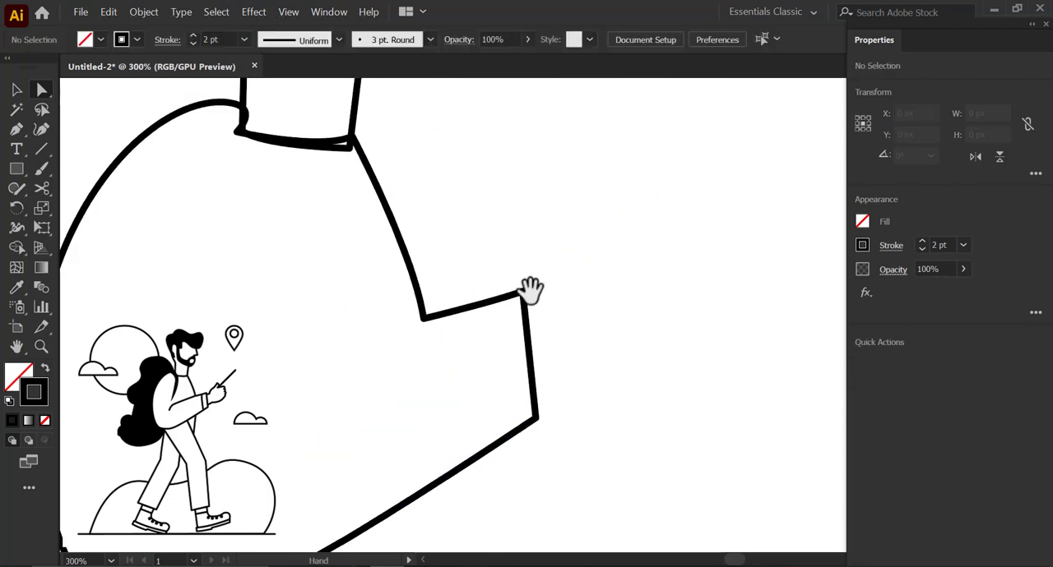
pyautogui.moveTo(523, 303); pyautogui.dragTo(616, 310)
pyautogui.scroll(3, 602, 306)
pyautogui.moveTo(591, 332); pyautogui.dragTo(623, 342)
pyautogui.scroll(-1, 618, 329)
pyautogui.click(606, 352)
pyautogui.scroll(-1, 598, 350)
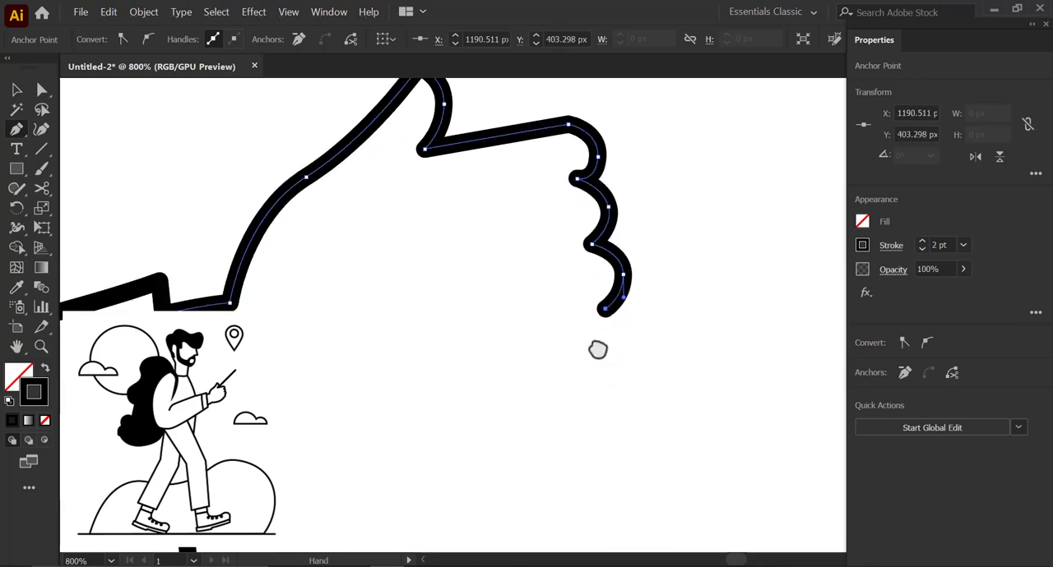
pyautogui.click(587, 364)
pyautogui.scroll(-1, 572, 386)
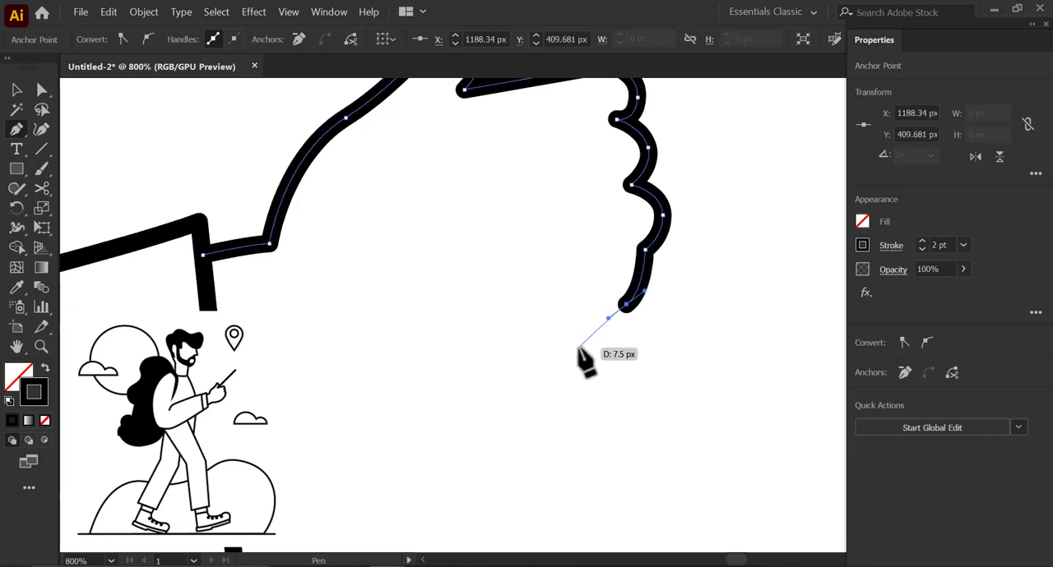
pyautogui.scroll(-1, 595, 329)
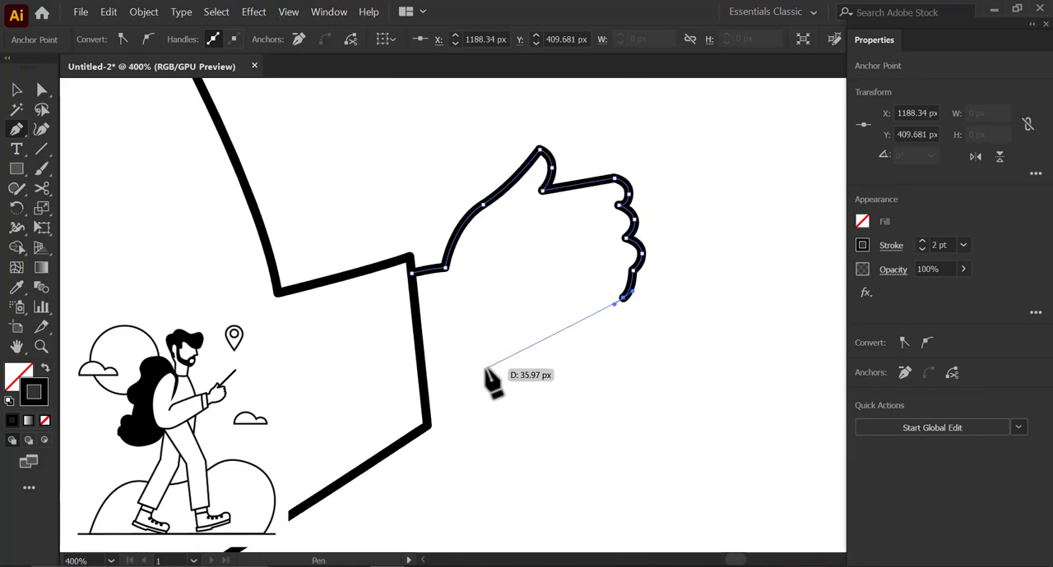
# - Continue the hand outline along the curved underside of the palm to the lower cuff and close it along the cuff edge
pyautogui.moveTo(486, 369); pyautogui.dragTo(399, 377)
pyautogui.scroll(1, 491, 380)
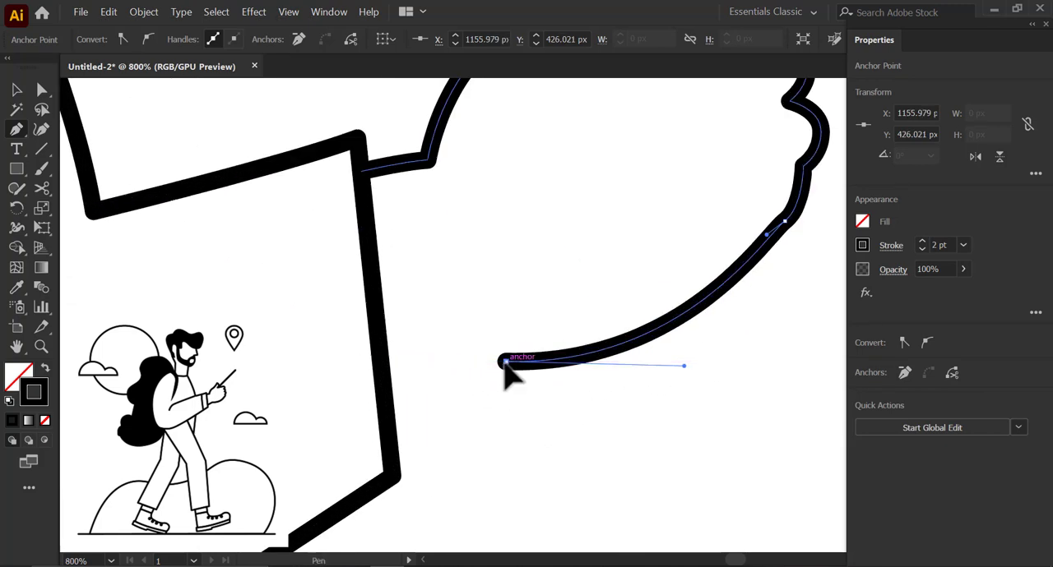
pyautogui.moveTo(391, 426); pyautogui.dragTo(350, 460)
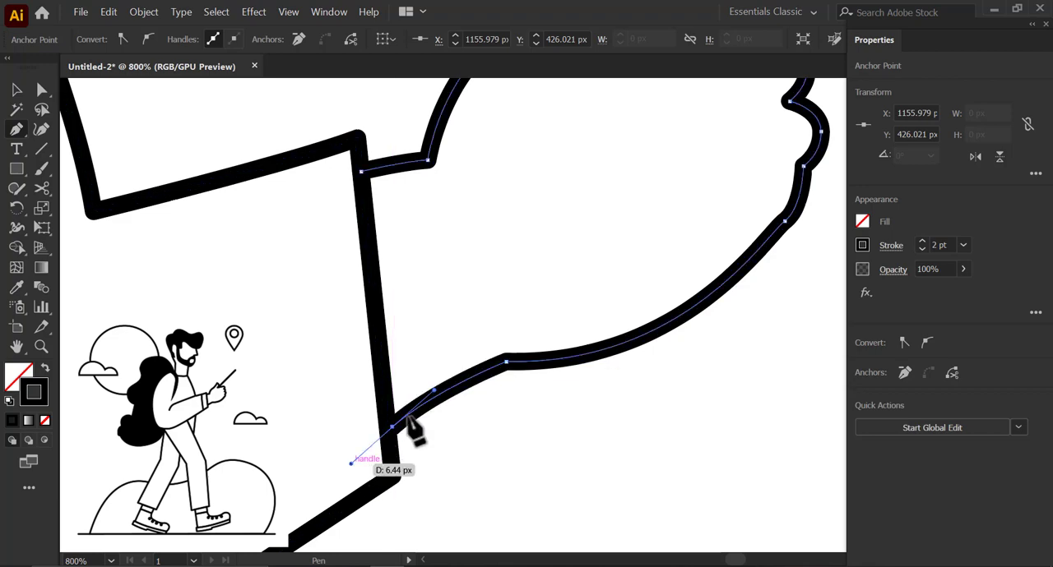
pyautogui.click(361, 173)
pyautogui.scroll(-2, 520, 209)
pyautogui.scroll(3, 513, 300)
# - Move the hand's lower wrist anchor into the cuff line and adjust the palm's underside curve with the Direct Selection tool
pyautogui.press('a')
pyautogui.scroll(3, 345, 380)
pyautogui.click(489, 310)
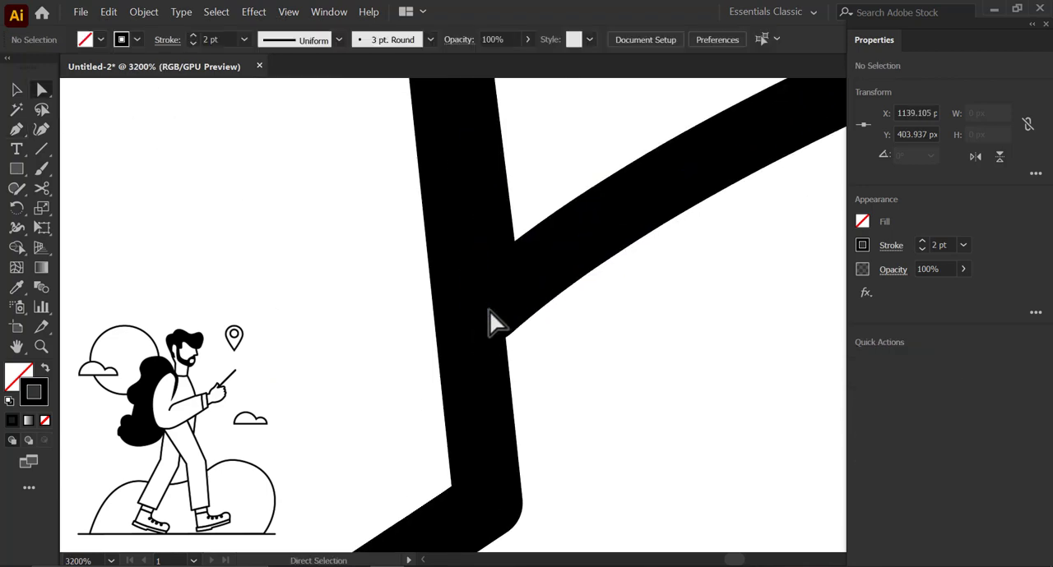
pyautogui.moveTo(489, 309); pyautogui.dragTo(474, 322)
pyautogui.scroll(-2, 486, 318)
pyautogui.moveTo(569, 281); pyautogui.dragTo(376, 400)
pyautogui.scroll(1, 376, 400)
pyautogui.click(423, 343)
pyautogui.scroll(-2, 368, 365)
pyautogui.moveTo(471, 361); pyautogui.dragTo(487, 361)
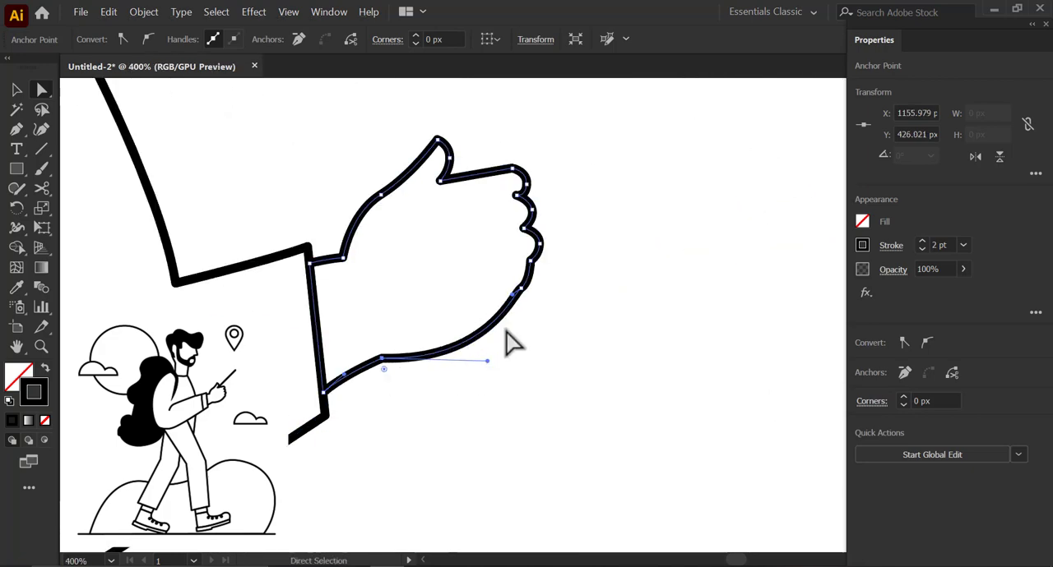
# - Reshape the outer palm curve below the lowest finger by adjusting its anchor handles
pyautogui.scroll(2, 518, 281)
pyautogui.click(521, 300)
pyautogui.scroll(1, 522, 313)
pyautogui.moveTo(519, 331); pyautogui.dragTo(513, 368)
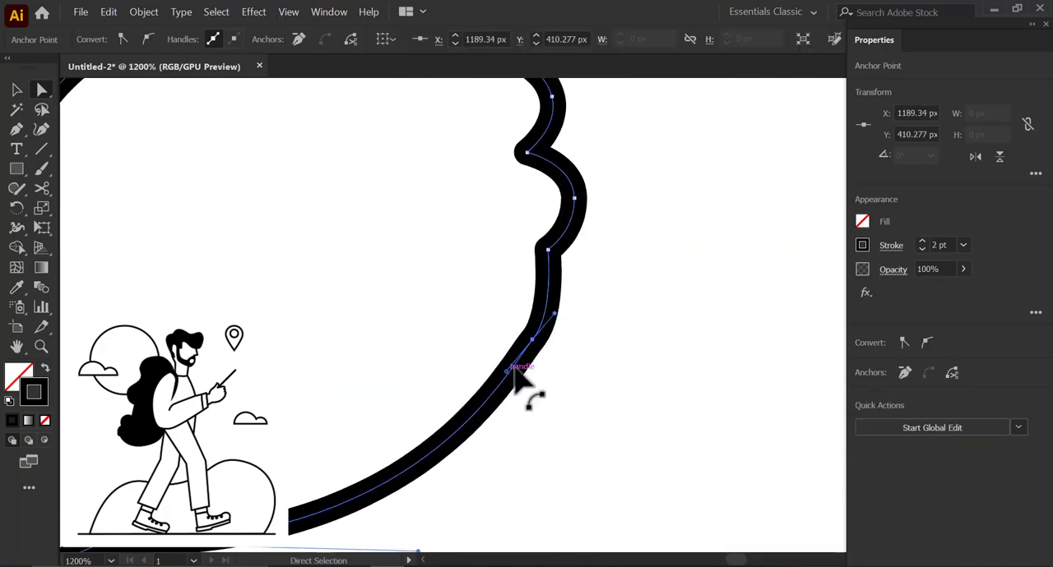
pyautogui.scroll(-2, 514, 370)
pyautogui.scroll(2, 617, 359)
pyautogui.click(584, 347)
pyautogui.click(564, 467)
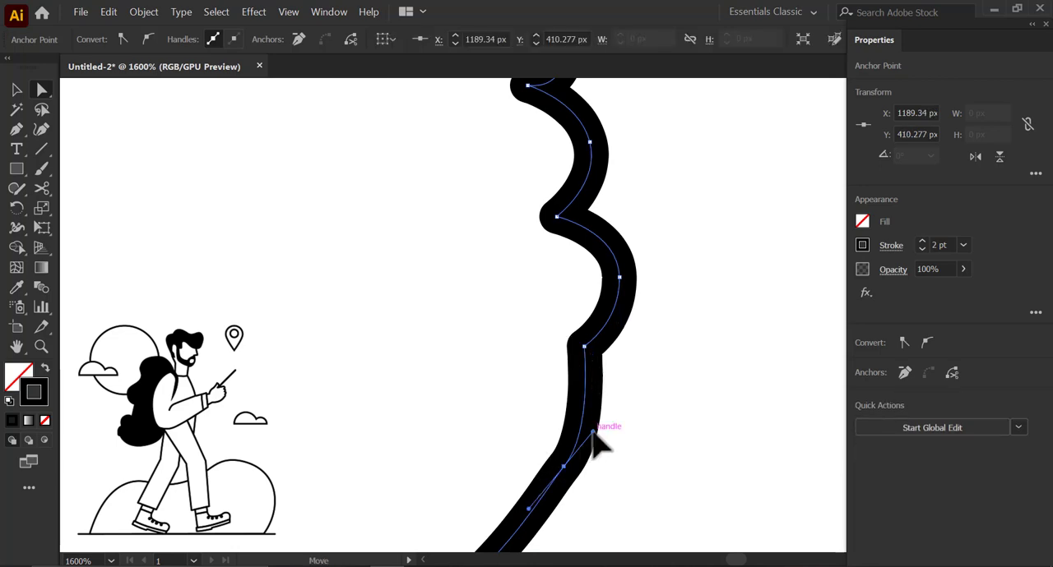
pyautogui.moveTo(592, 432); pyautogui.dragTo(616, 425)
pyautogui.scroll(-2, 615, 427)
pyautogui.moveTo(569, 381); pyautogui.dragTo(617, 370)
pyautogui.scroll(1, 631, 312)
pyautogui.moveTo(630, 301); pyautogui.dragTo(633, 352)
# - Round the top knuckle of the hand and adjust the notch anchor between the first two fingers
pyautogui.click(578, 200)
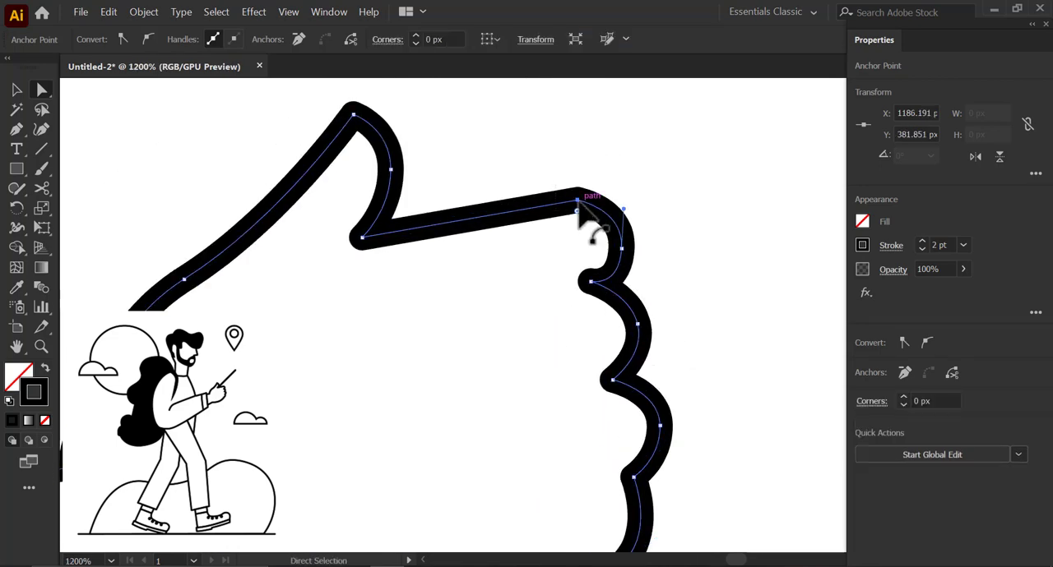
pyautogui.moveTo(577, 202); pyautogui.dragTo(623, 203)
pyautogui.moveTo(634, 333); pyautogui.dragTo(618, 255)
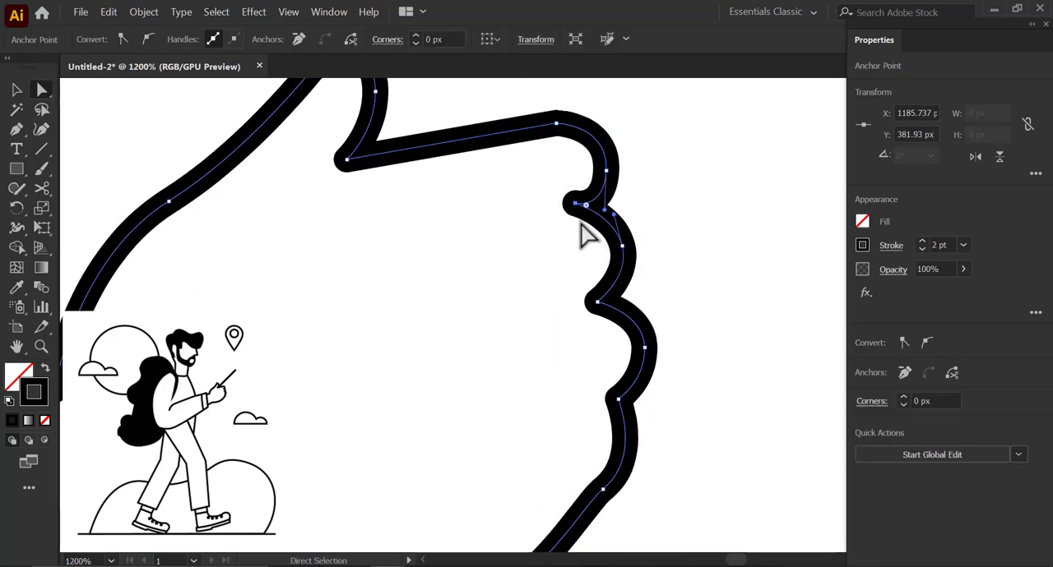
pyautogui.moveTo(575, 203); pyautogui.dragTo(577, 211)
pyautogui.moveTo(587, 301); pyautogui.dragTo(587, 259)
pyautogui.moveTo(606, 298); pyautogui.dragTo(755, 496)
pyautogui.moveTo(482, 313); pyautogui.dragTo(483, 318)
pyautogui.moveTo(493, 321); pyautogui.dragTo(550, 376)
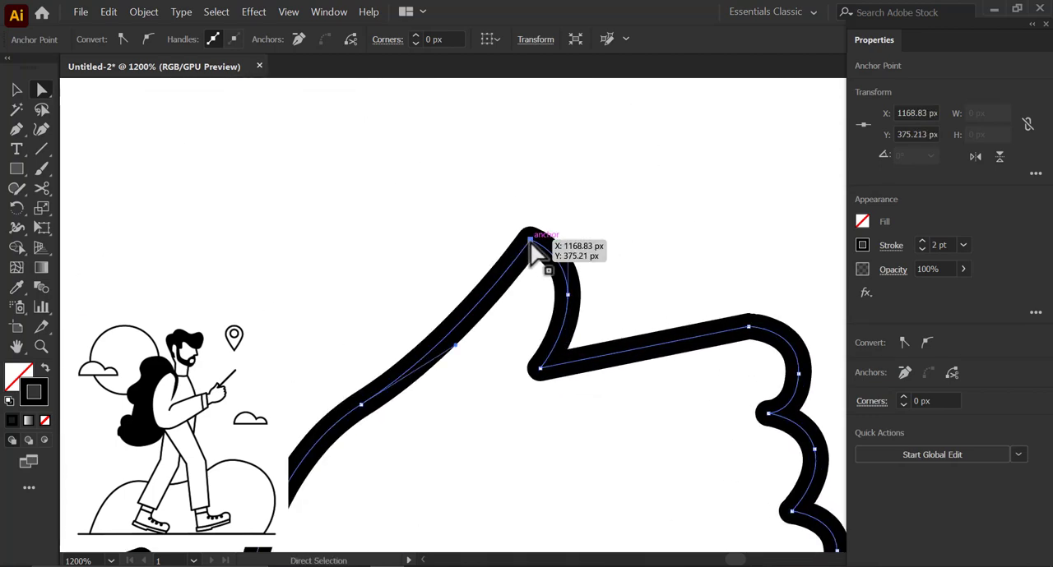
# - Raise the thumb tip and push the thumb's outer curve outward to make the thumb larger, then deselect the hand
pyautogui.moveTo(530, 241); pyautogui.dragTo(528, 209)
pyautogui.moveTo(568, 255); pyautogui.dragTo(582, 239)
pyautogui.moveTo(567, 295); pyautogui.dragTo(587, 298)
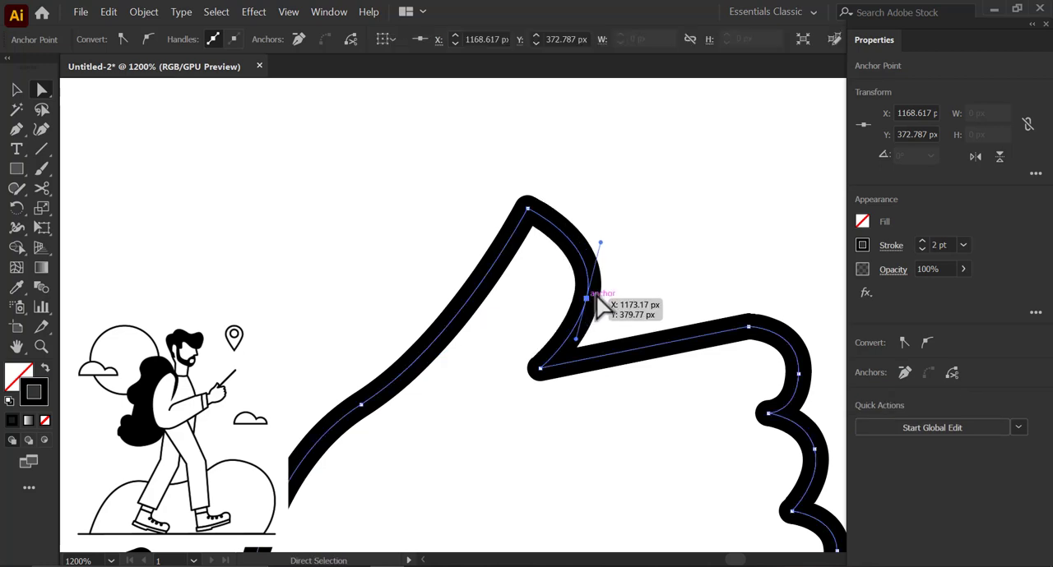
pyautogui.scroll(-2, 595, 296)
pyautogui.moveTo(467, 434); pyautogui.dragTo(500, 278)
pyautogui.scroll(-2, 490, 306)
pyautogui.click(622, 414)
pyautogui.scroll(-3, 582, 349)
pyautogui.scroll(1, 577, 323)
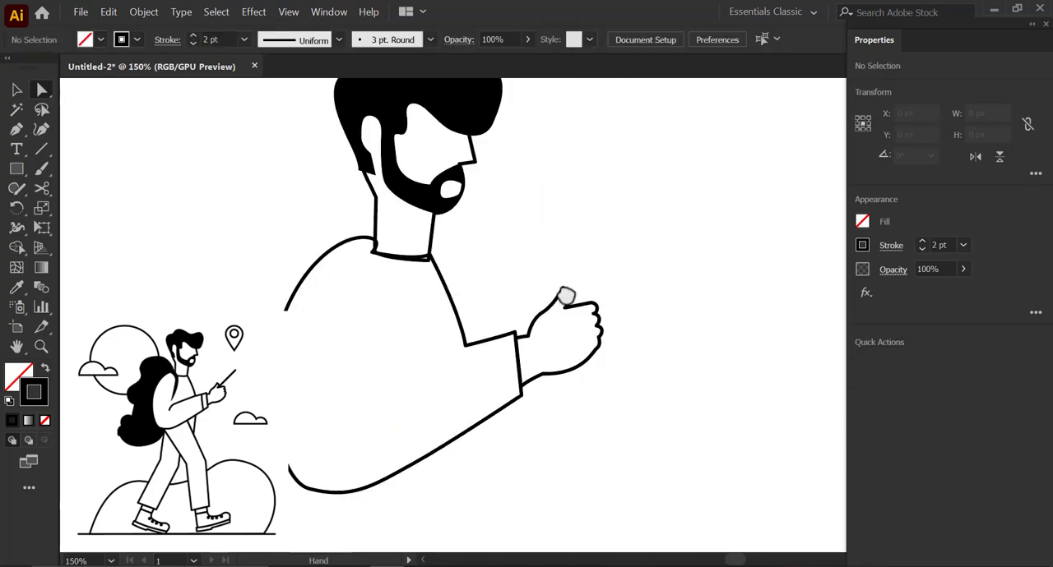
# - Draw a thin upright rectangle about 68.7 px tall above the hand and narrow it to about 4.8 px wide
pyautogui.moveTo(566, 296); pyautogui.dragTo(574, 329)
pyautogui.scroll(1, 543, 325)
pyautogui.moveTo(555, 193); pyautogui.dragTo(578, 341)
pyautogui.press('v')
pyautogui.scroll(1, 552, 299)
pyautogui.moveTo(552, 299); pyautogui.dragTo(560, 299)
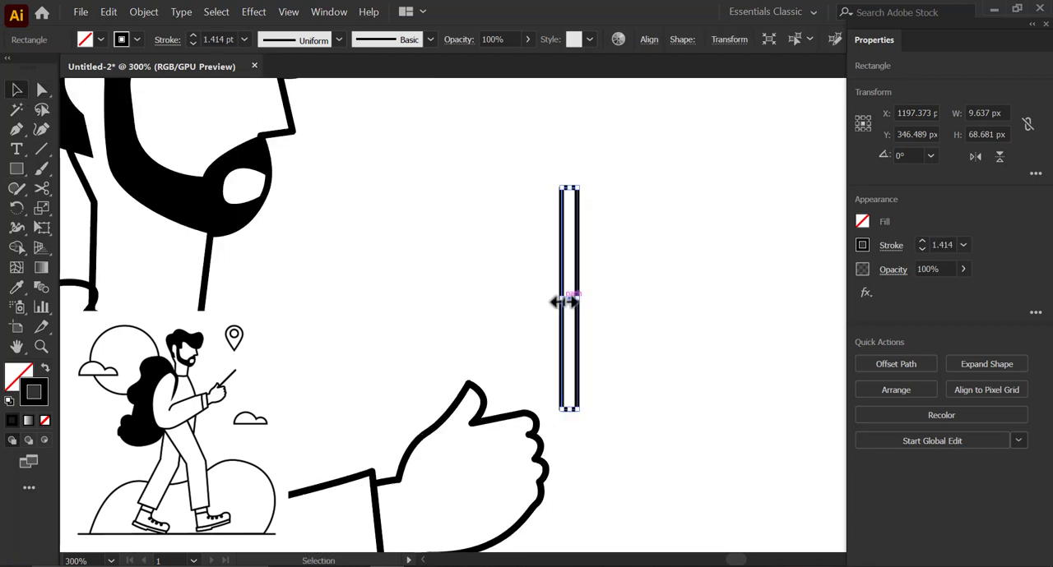
# - Round the rectangle's corners and swap its fill and stroke so it becomes a solid black bar
pyautogui.press('a')
pyautogui.moveTo(570, 198); pyautogui.dragTo(583, 223)
pyautogui.click(16, 93)
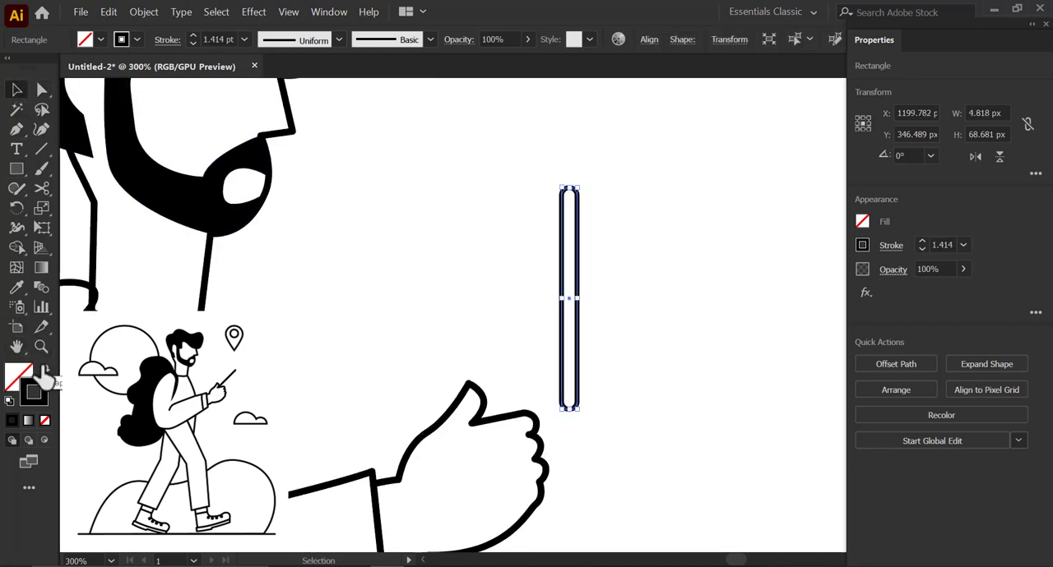
pyautogui.click(45, 368)
pyautogui.click(700, 239)
# - Rotate the black bar to a diagonal and place its lower end between the thumb and fingers as the held object
pyautogui.click(569, 201)
pyautogui.moveTo(578, 181)
pyautogui.mouseDown()
pyautogui.moveTo(700, 163)
pyautogui.moveTo(683, 150)
pyautogui.mouseUp()
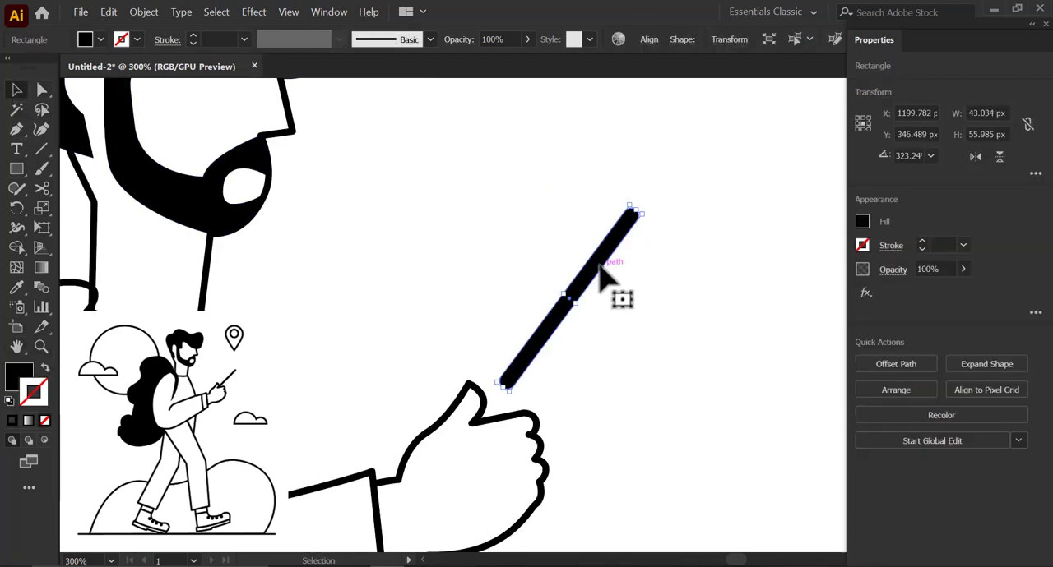
pyautogui.moveTo(597, 262); pyautogui.dragTo(574, 294)
pyautogui.scroll(1, 576, 317)
pyautogui.scroll(-1, 579, 315)
pyautogui.moveTo(565, 183); pyautogui.dragTo(651, 278)
pyautogui.moveTo(629, 193); pyautogui.dragTo(637, 214)
pyautogui.moveTo(585, 255); pyautogui.dragTo(598, 269)
pyautogui.click(662, 318)
pyautogui.scroll(-4, 649, 337)
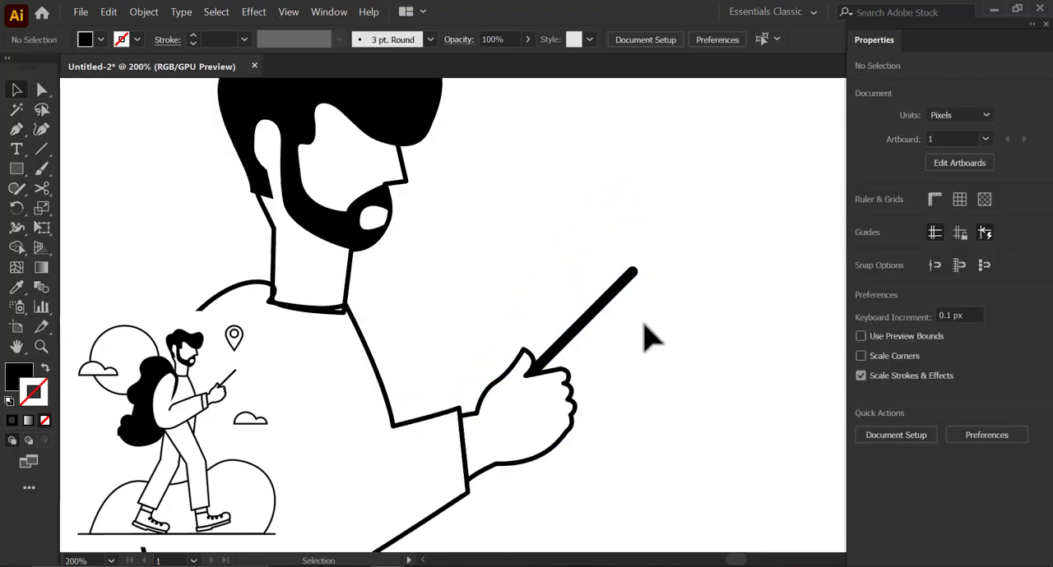
# - Fill the jacket shape with white, keeping its black 2 pt stroke
pyautogui.click(507, 368)
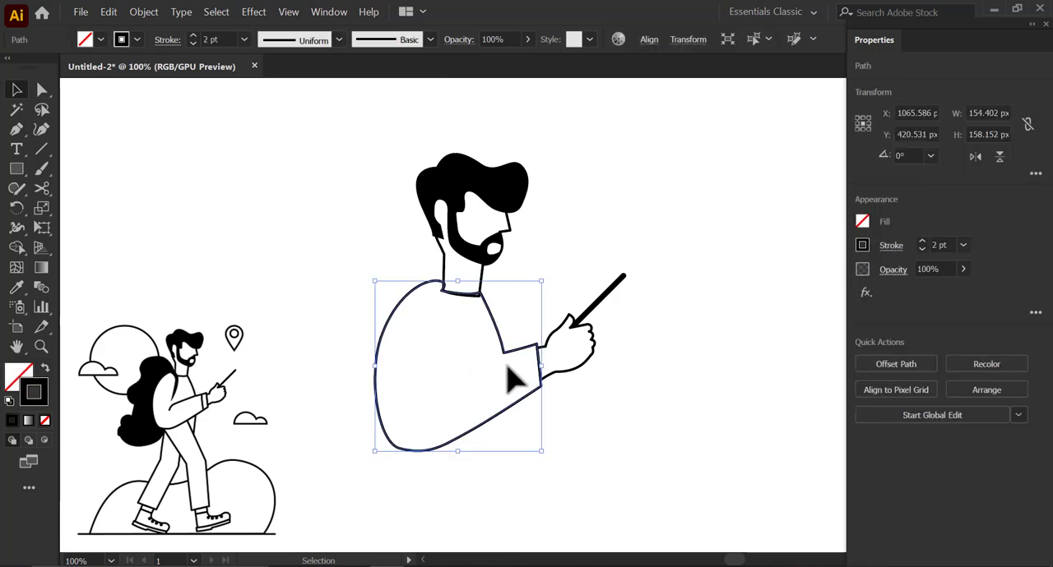
pyautogui.click(863, 224)
pyautogui.click(708, 282)
pyautogui.click(653, 180)
pyautogui.click(642, 408)
# - Draw a slightly curved cuff line across the sleeve with the Pen tool, parallel to the sleeve's end
pyautogui.scroll(1, 474, 407)
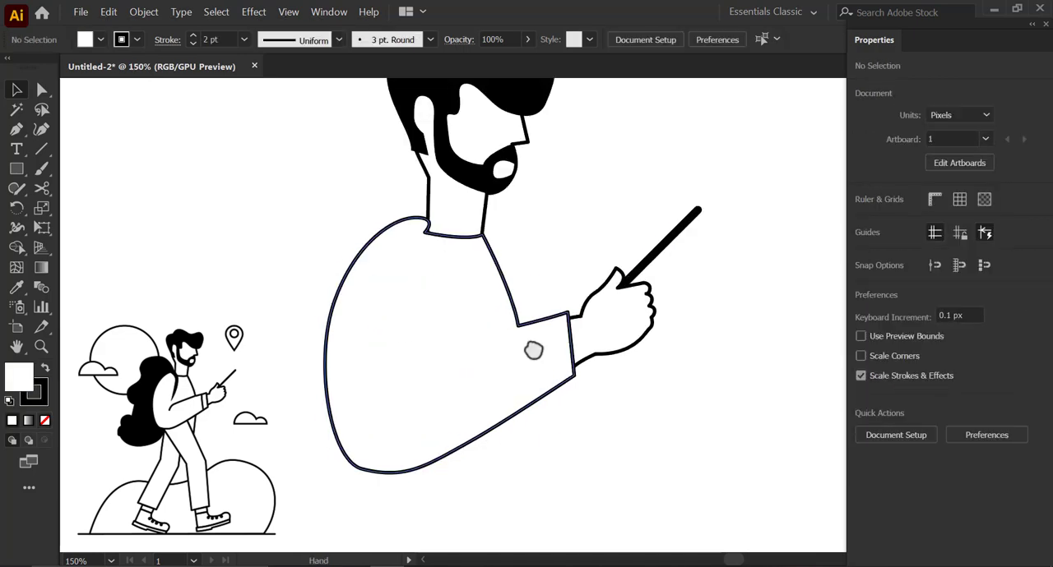
pyautogui.moveTo(534, 350); pyautogui.dragTo(581, 342)
pyautogui.press('p')
pyautogui.scroll(2, 558, 297)
pyautogui.click(556, 290)
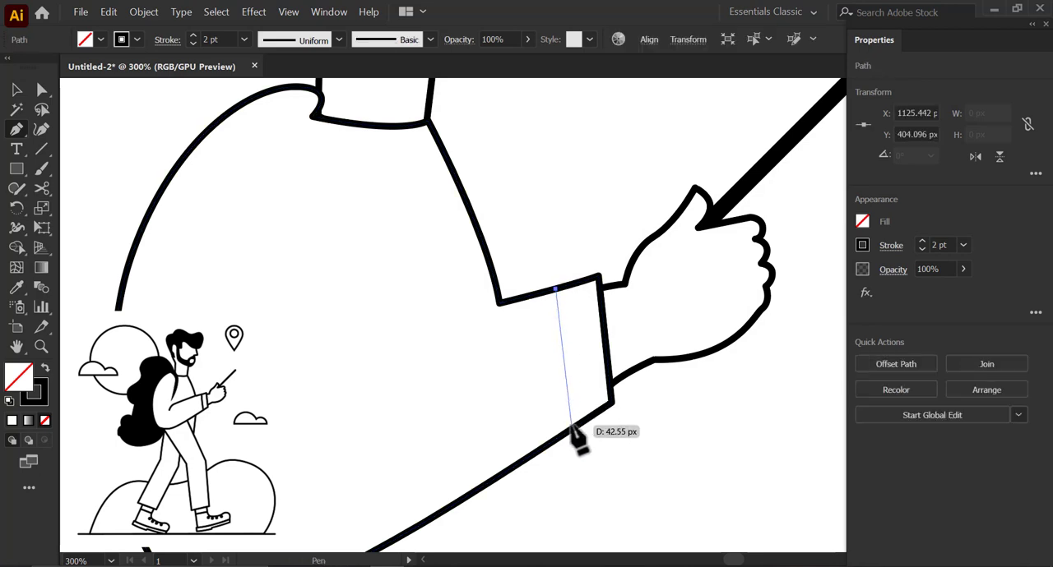
pyautogui.moveTo(573, 429); pyautogui.dragTo(584, 485)
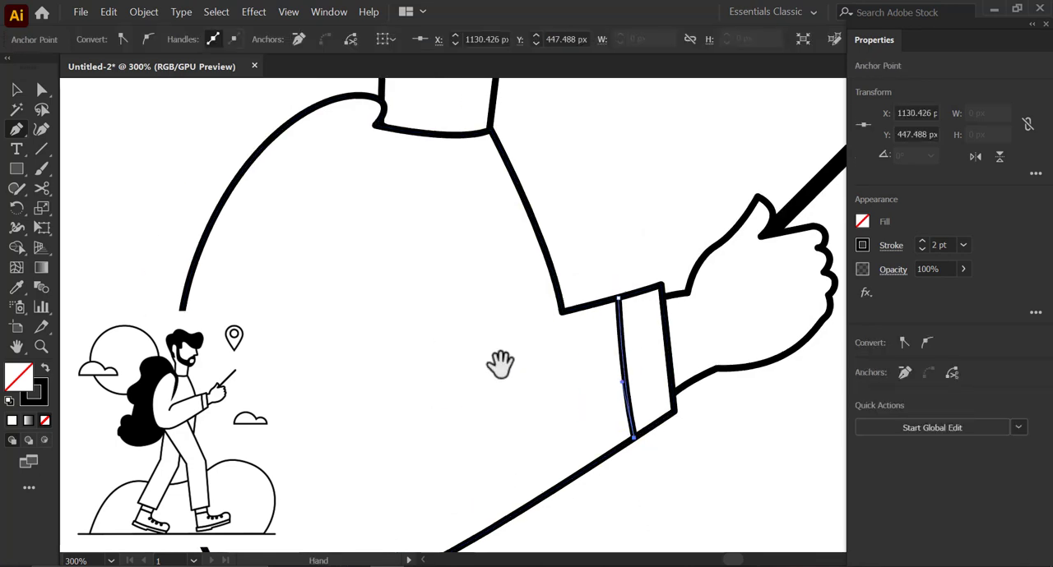
pyautogui.moveTo(500, 363); pyautogui.dragTo(479, 317)
# - Draw the upper arm line inside the jacket, curving from the elbow fold to the corner where the chest meets the sleeve
pyautogui.click(310, 398)
pyautogui.moveTo(372, 339); pyautogui.dragTo(373, 335)
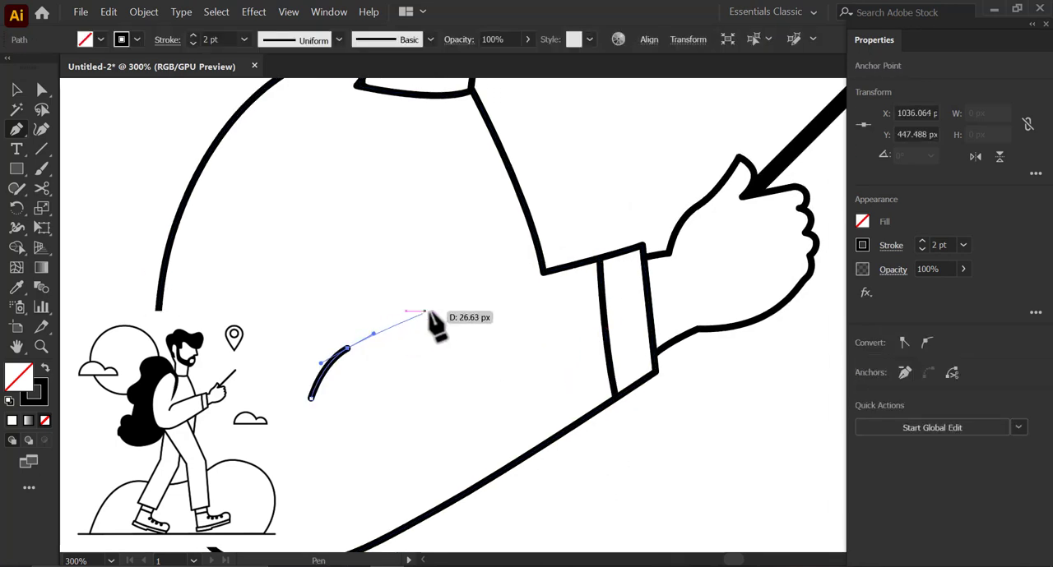
pyautogui.click(533, 276)
pyautogui.hotkey('ctrl', '-')
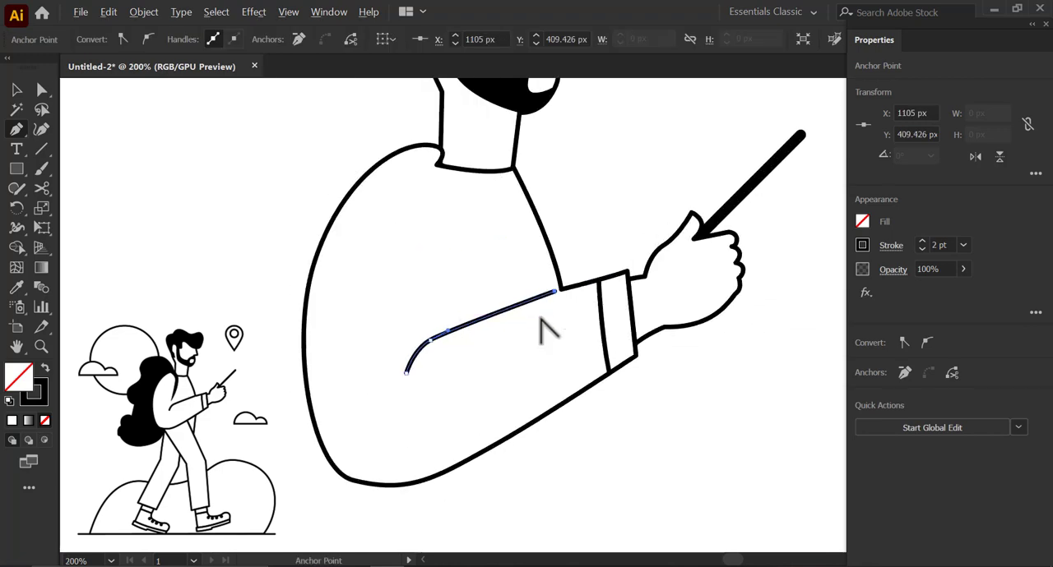
# - Draw the front edge of the backpack strap with the Pen tool, curving from above the shoulder down to a point on the jacket
pyautogui.scroll(-3, 511, 304)
pyautogui.scroll(1, 513, 327)
pyautogui.moveTo(451, 255); pyautogui.dragTo(456, 307)
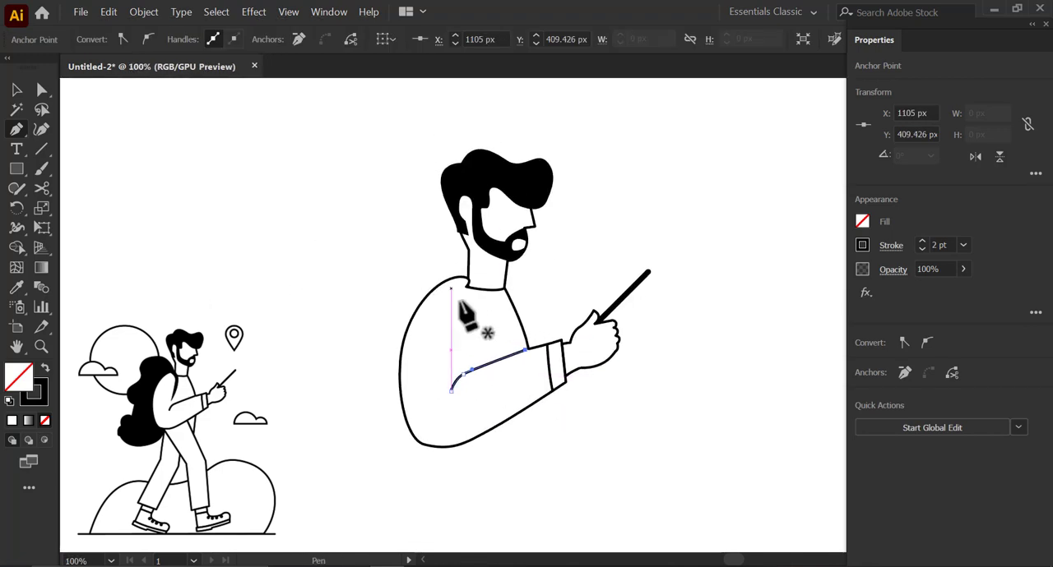
pyautogui.scroll(1, 458, 303)
pyautogui.moveTo(453, 251); pyautogui.dragTo(478, 278)
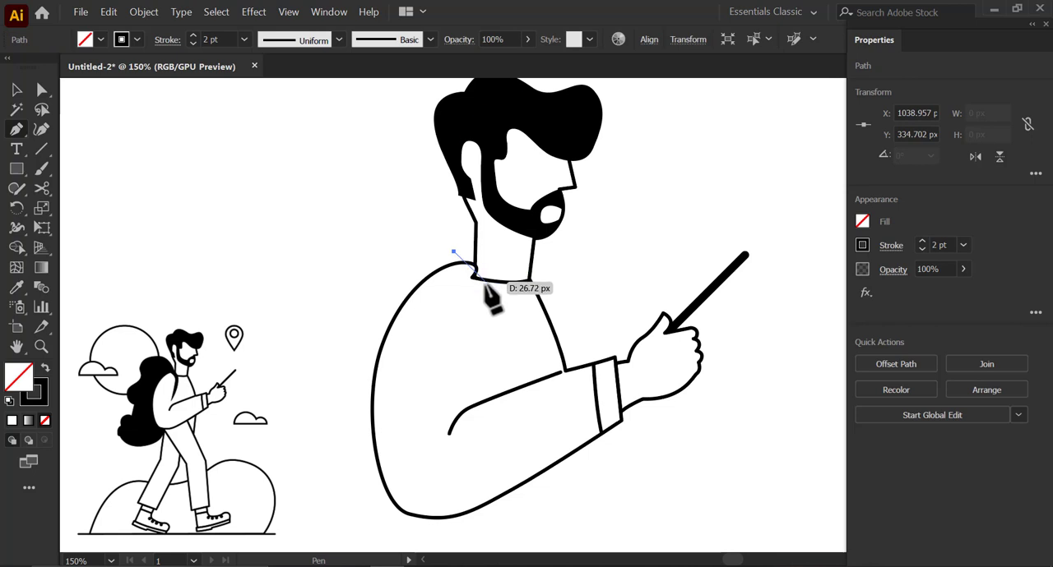
pyautogui.moveTo(483, 323); pyautogui.dragTo(483, 323)
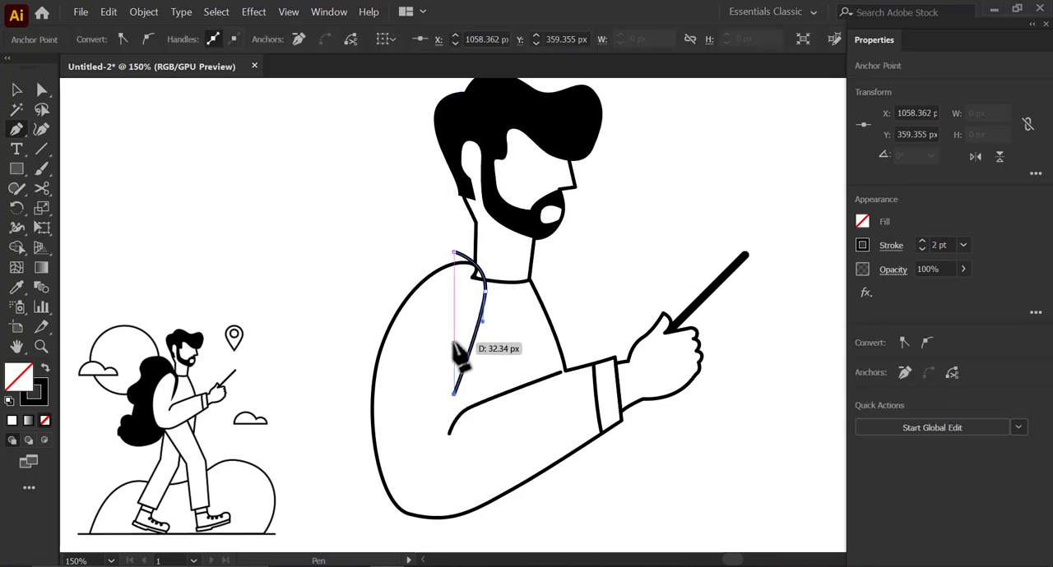
pyautogui.moveTo(453, 252); pyautogui.dragTo(431, 268)
# - Complete the strap outline along its back edge and shape it into a band that wraps over the shoulder and tapers downward
pyautogui.scroll(3, 438, 265)
pyautogui.moveTo(566, 343); pyautogui.dragTo(565, 264)
pyautogui.moveTo(566, 316)
pyautogui.mouseDown()
pyautogui.moveTo(560, 294)
pyautogui.moveTo(561, 319)
pyautogui.mouseUp()
pyautogui.moveTo(560, 264); pyautogui.dragTo(565, 264)
pyautogui.moveTo(570, 259); pyautogui.dragTo(565, 158)
pyautogui.moveTo(470, 424); pyautogui.dragTo(477, 425)
pyautogui.moveTo(557, 244); pyautogui.dragTo(583, 345)
pyautogui.scroll(-1, 595, 294)
pyautogui.click(537, 263)
pyautogui.moveTo(533, 304); pyautogui.dragTo(528, 360)
pyautogui.scroll(1, 539, 337)
pyautogui.moveTo(540, 199); pyautogui.dragTo(543, 194)
pyautogui.scroll(-1, 551, 243)
pyautogui.scroll(-1, 494, 253)
# - Swap the strap's fill and stroke so it has a solid black fill and no stroke
pyautogui.press('v')
pyautogui.click(464, 235)
pyautogui.click(525, 248)
pyautogui.hotkey('shift', 'x')
pyautogui.click(217, 303)
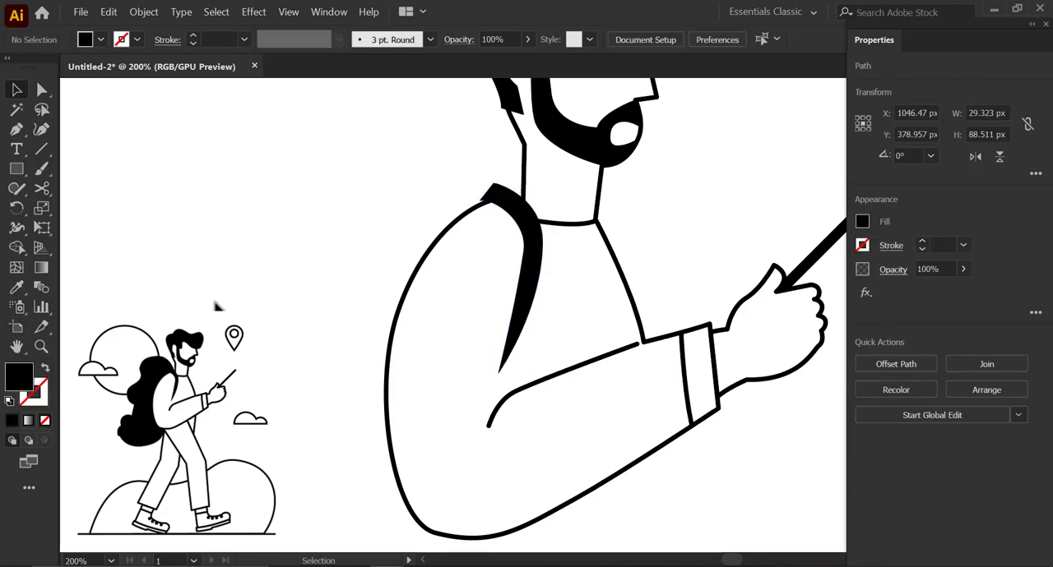
# - Draw the closed front leg outline with the Pen tool from the jacket's lower edge through the knee to a slanted hem, with no fill and a black stroke
pyautogui.scroll(-1, 223, 304)
pyautogui.scroll(-2, 458, 278)
pyautogui.scroll(2, 462, 288)
pyautogui.moveTo(543, 229); pyautogui.dragTo(520, 309)
pyautogui.scroll(-1, 529, 316)
pyautogui.scroll(-1, 516, 302)
pyautogui.moveTo(511, 371); pyautogui.dragTo(480, 339)
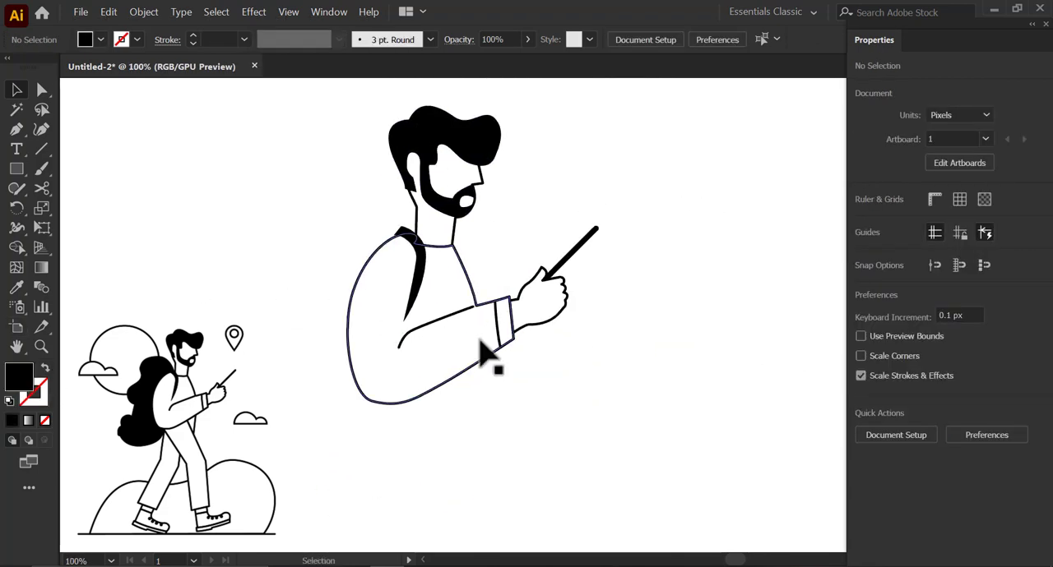
pyautogui.moveTo(480, 455); pyautogui.dragTo(434, 330)
pyautogui.click(16, 129)
pyautogui.moveTo(459, 243); pyautogui.dragTo(455, 255)
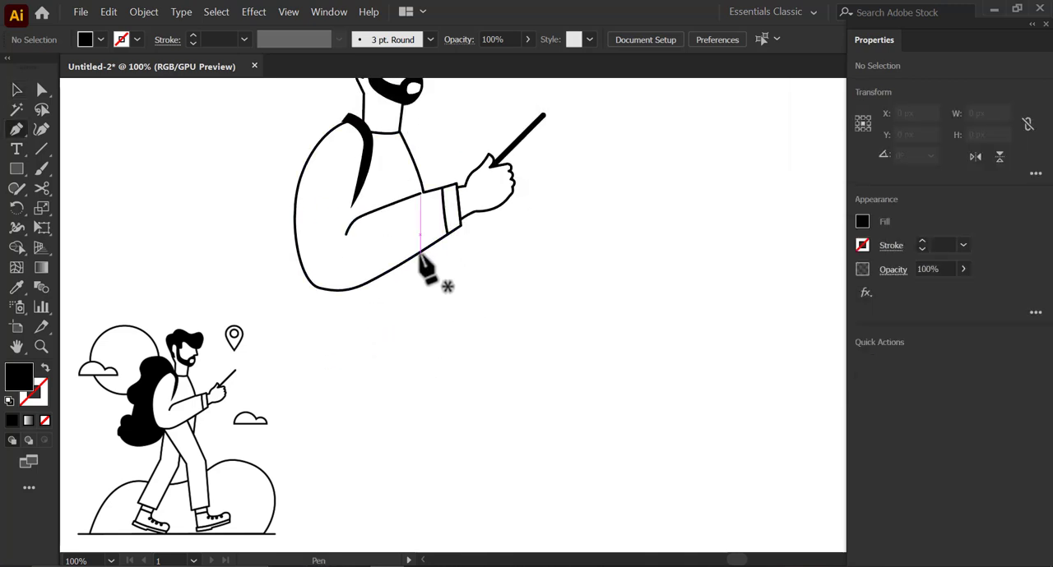
pyautogui.click(420, 255)
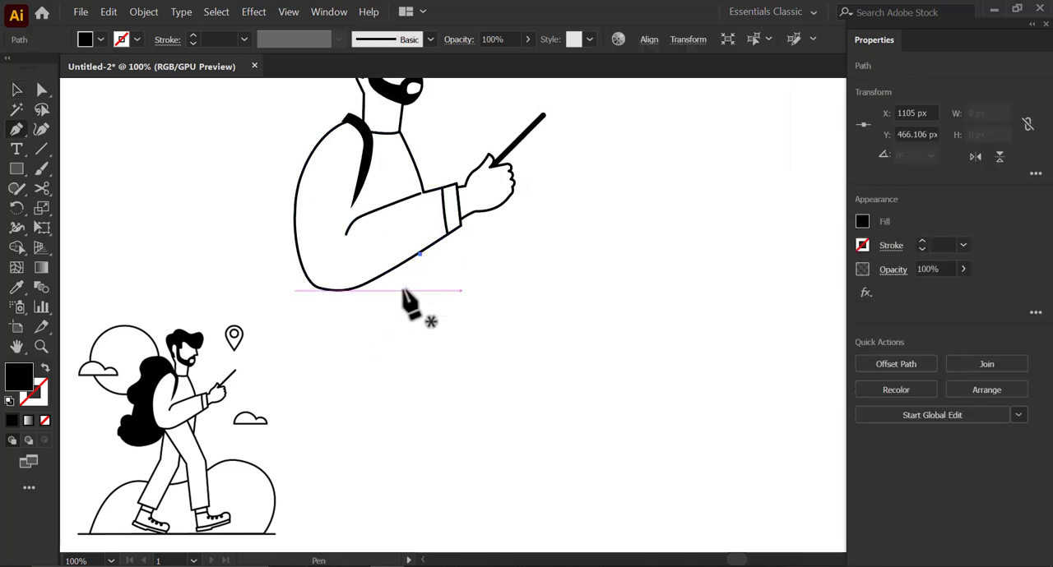
pyautogui.hotkey('ctrl', 'z')
pyautogui.click(400, 265)
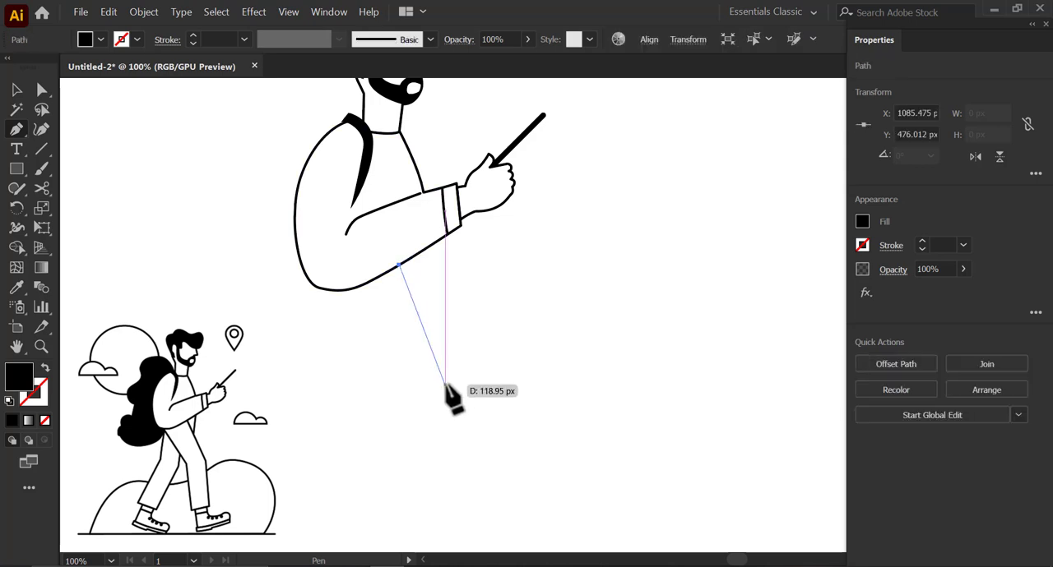
pyautogui.click(447, 385)
pyautogui.moveTo(475, 458); pyautogui.dragTo(495, 374)
pyautogui.click(485, 426)
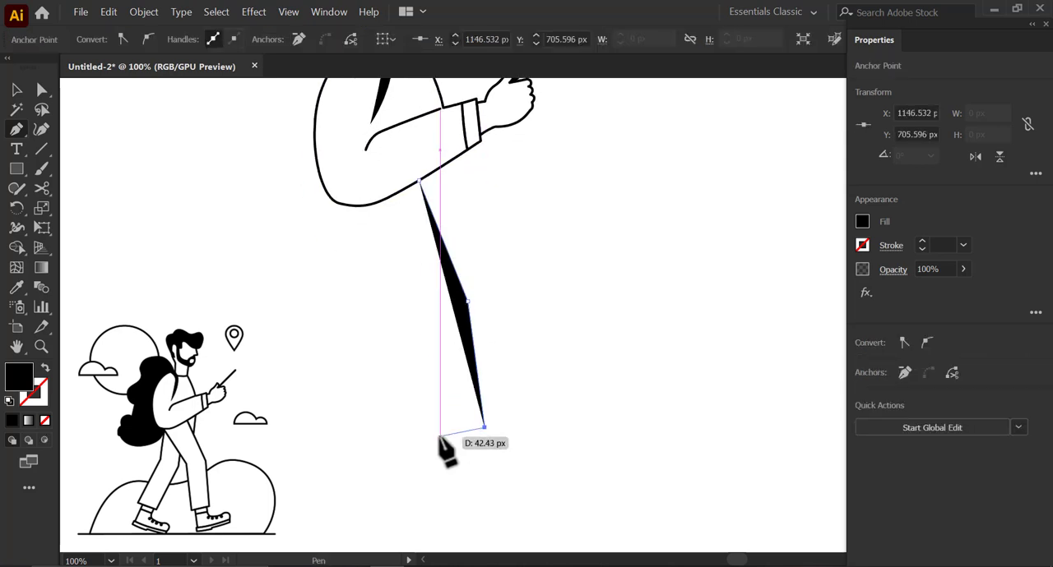
pyautogui.click(431, 438)
pyautogui.click(44, 370)
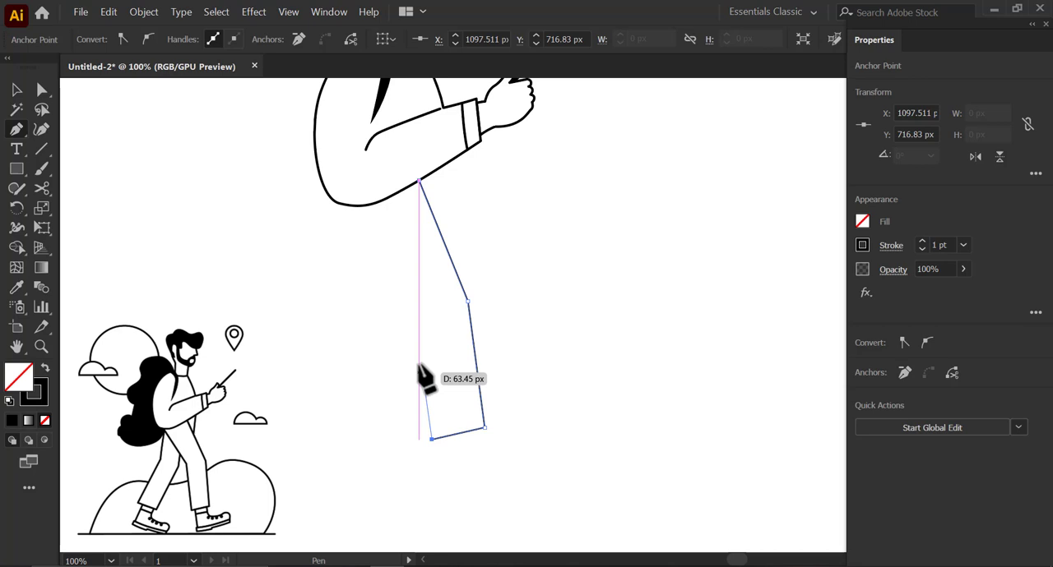
pyautogui.click(411, 310)
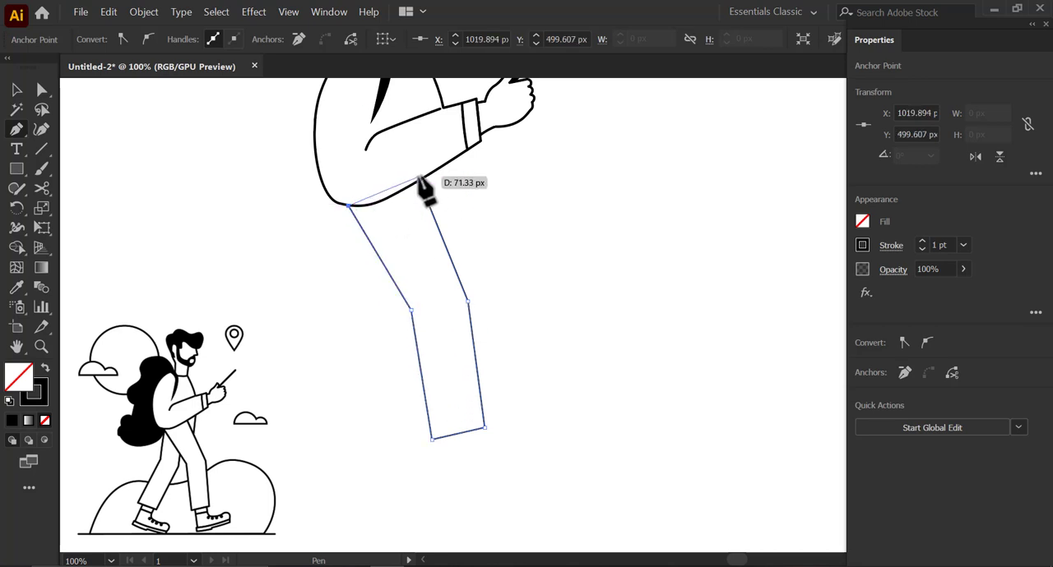
# - Move the front leg's knee points slightly forward and lower its hem by about 9 px
pyautogui.press('a')
pyautogui.click(567, 287)
pyautogui.click(506, 289)
pyautogui.moveTo(471, 307); pyautogui.dragTo(513, 290)
pyautogui.moveTo(450, 298); pyautogui.dragTo(456, 298)
pyautogui.scroll(-1, 454, 353)
pyautogui.moveTo(451, 373); pyautogui.dragTo(522, 397)
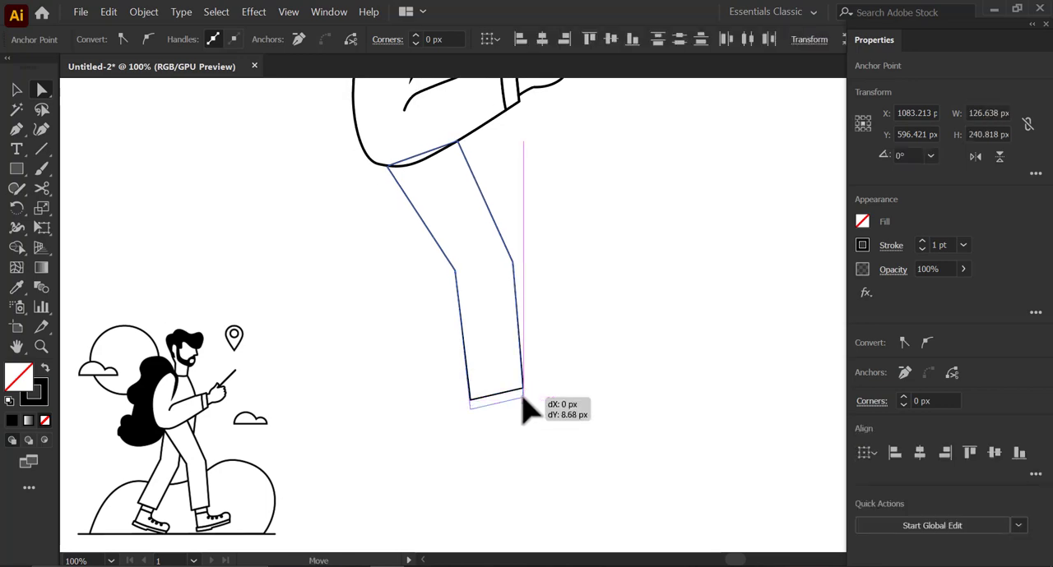
pyautogui.click(545, 383)
pyautogui.scroll(-1, 544, 384)
pyautogui.scroll(1, 512, 332)
# - Send the front leg shape to the back so its top edge sits behind the jacket
pyautogui.press('v')
pyautogui.rightClick(514, 337)
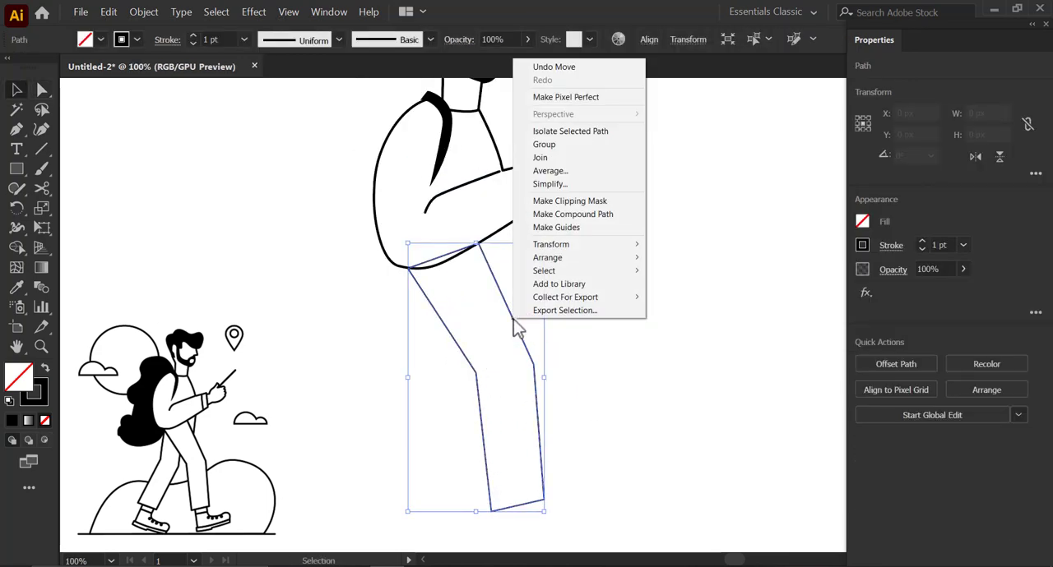
pyautogui.moveTo(576, 258)
pyautogui.click(667, 296)
pyautogui.click(665, 297)
pyautogui.moveTo(371, 335); pyautogui.dragTo(600, 332)
pyautogui.click(322, 258)
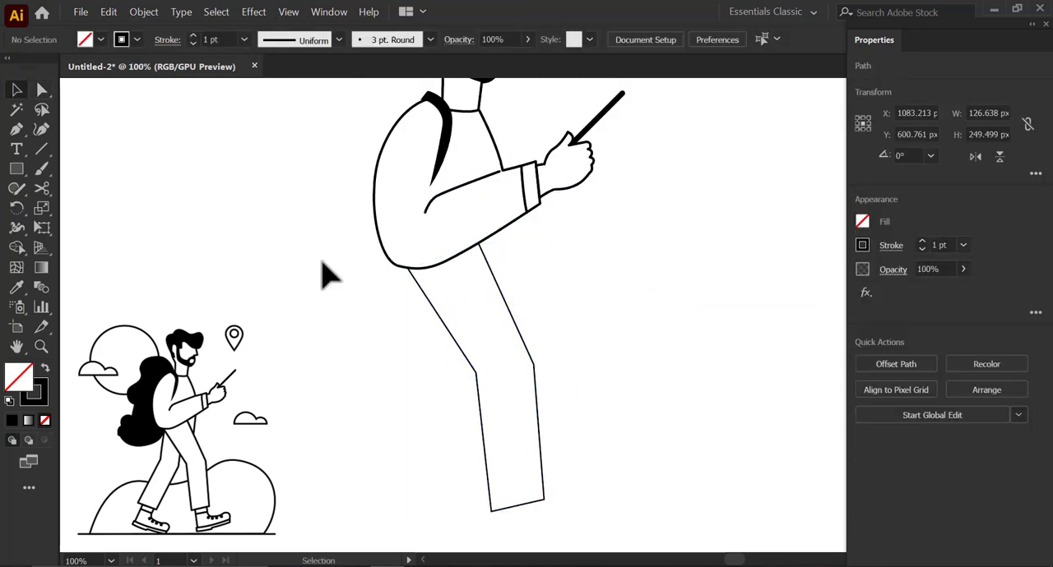
# - Set the front leg outline's stroke weight to 2 pt
pyautogui.click(406, 242)
pyautogui.click(514, 323)
pyautogui.click(922, 242)
pyautogui.click(725, 251)
# - Draw a narrow closed triangle with the Pen tool between the jacket's lower edge and the front thigh, as the visible part of the far hip
pyautogui.scroll(-1, 556, 279)
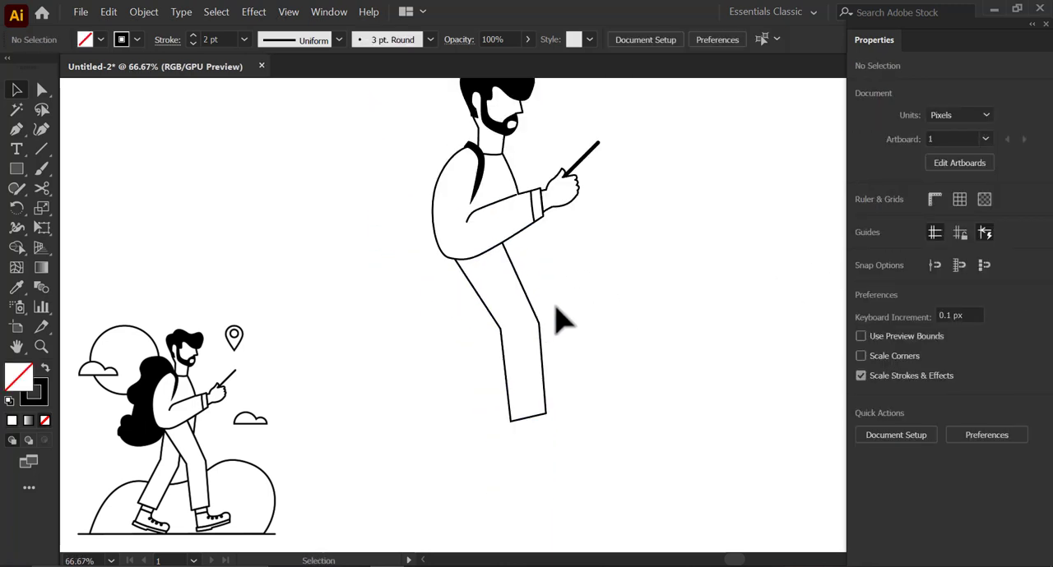
pyautogui.scroll(1, 558, 316)
pyautogui.moveTo(503, 346); pyautogui.dragTo(511, 321)
pyautogui.press('p')
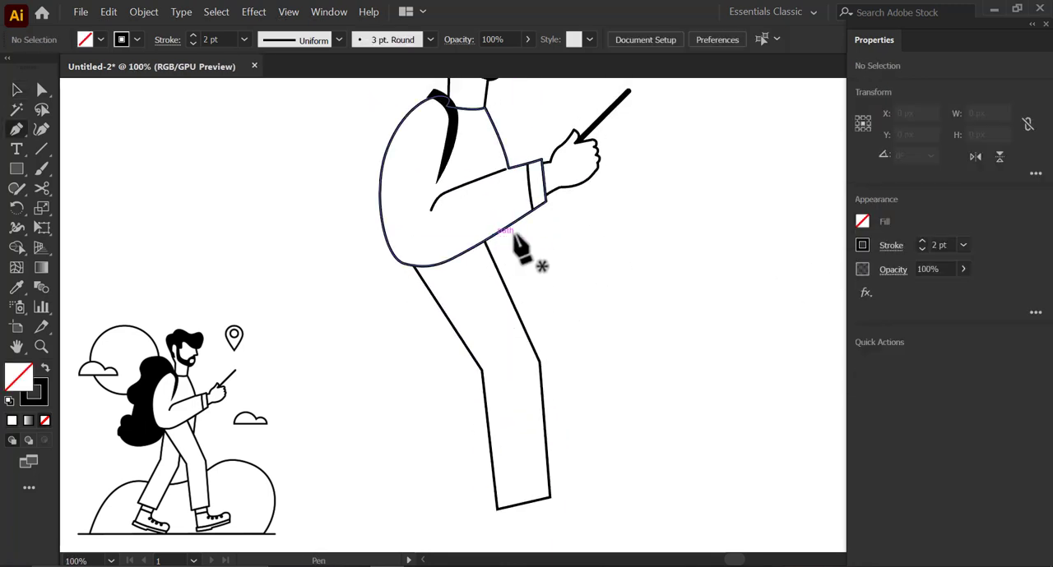
pyautogui.click(484, 241)
pyautogui.click(503, 283)
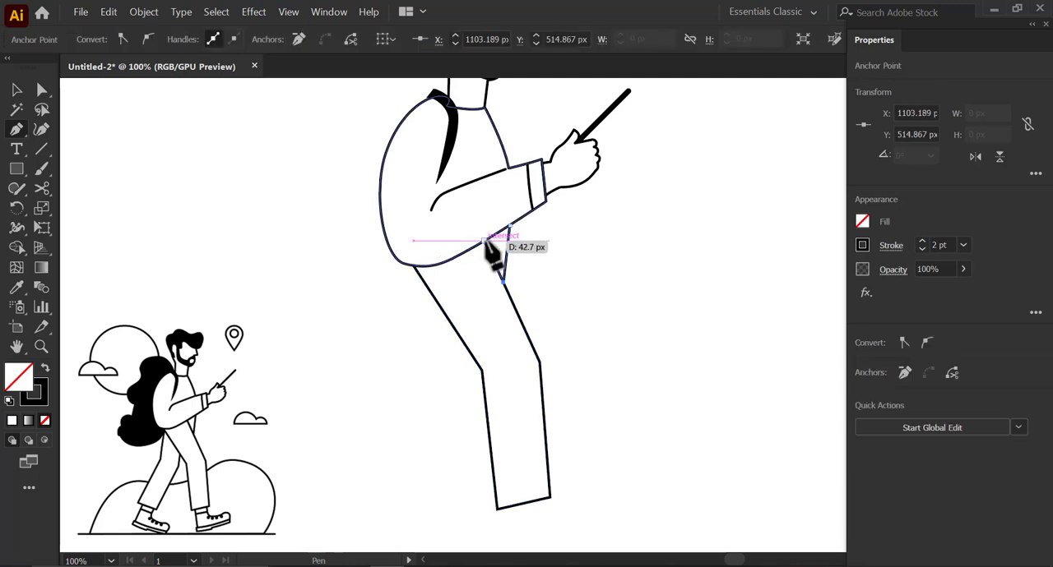
# - Draw the closed rear leg outline with the Pen tool, from below the jacket's back through the bent knee to a slanted hem and back along the front thigh
pyautogui.moveTo(437, 367); pyautogui.dragTo(460, 306)
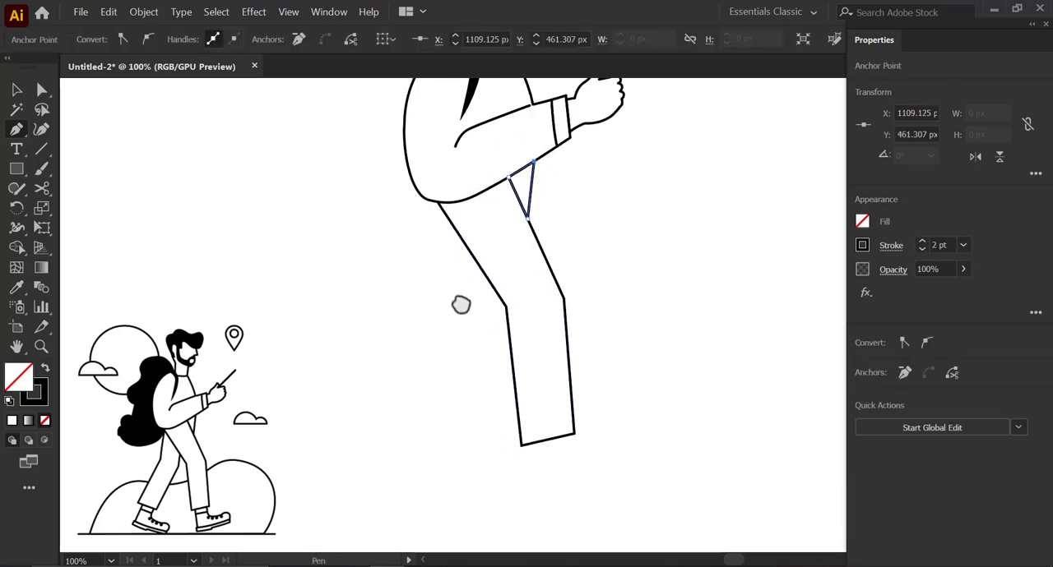
pyautogui.click(440, 206)
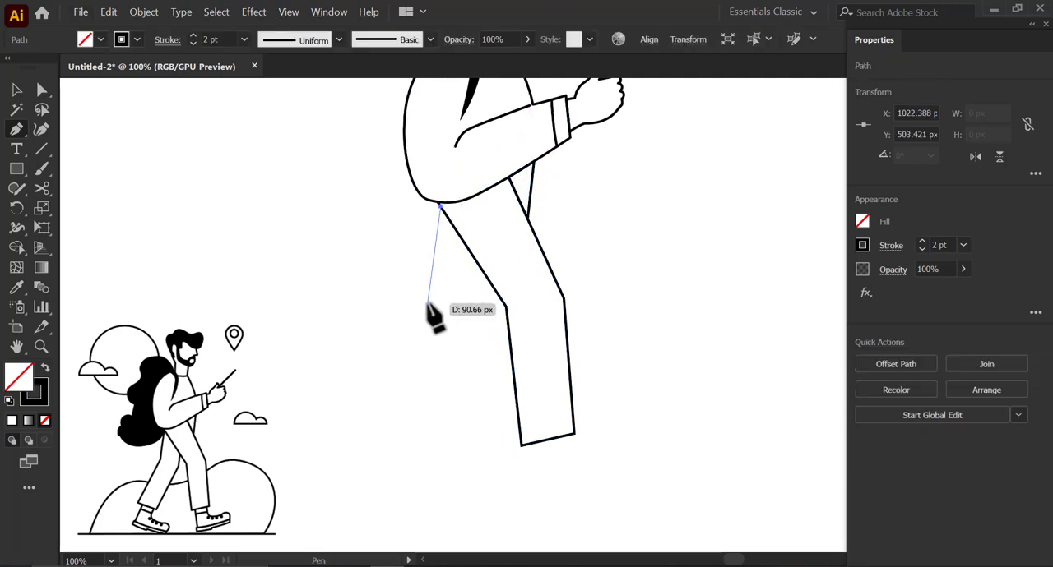
pyautogui.moveTo(426, 319); pyautogui.dragTo(428, 314)
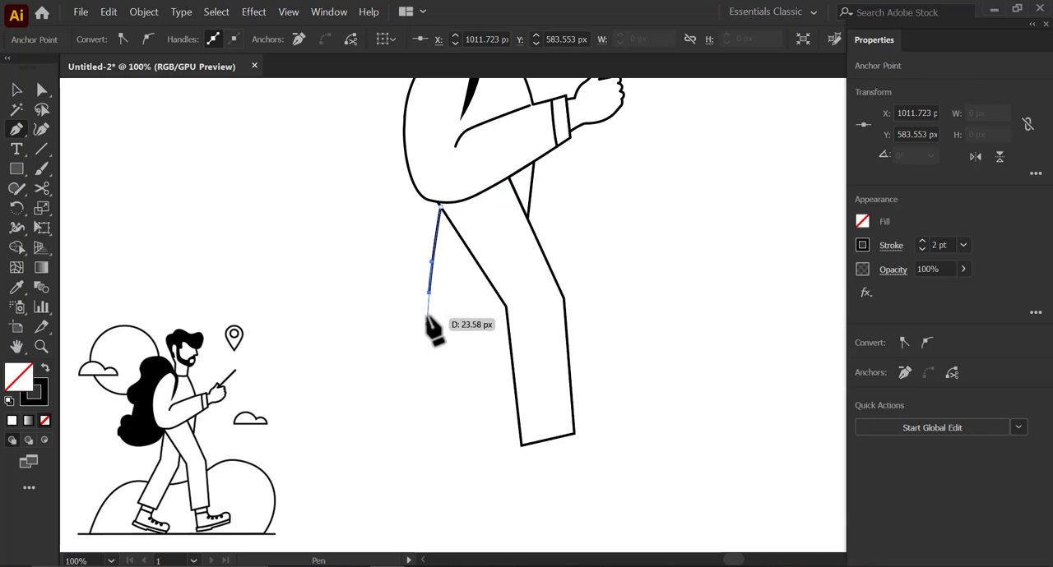
pyautogui.click(362, 428)
pyautogui.click(417, 448)
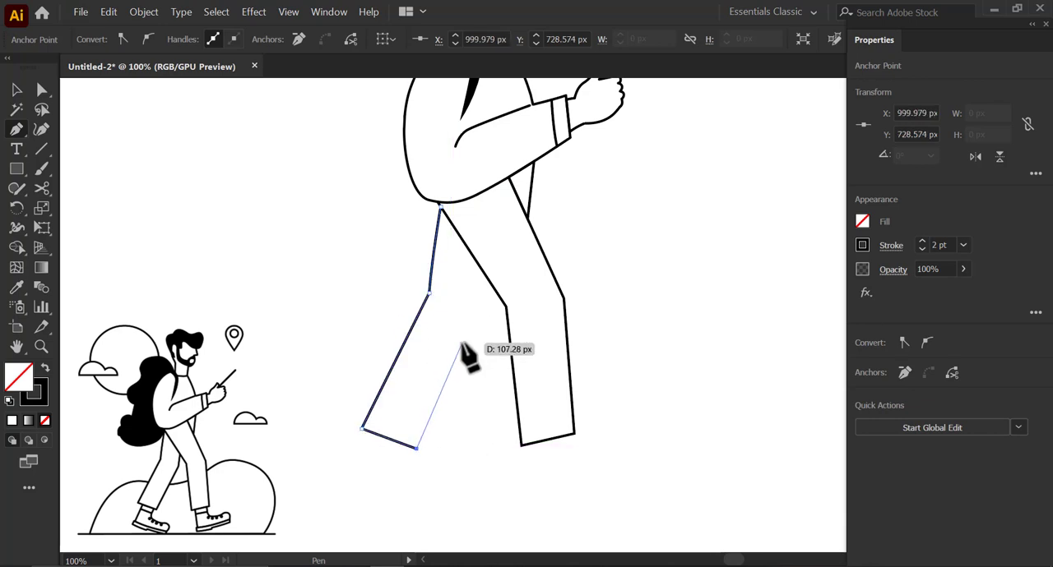
pyautogui.click(483, 315)
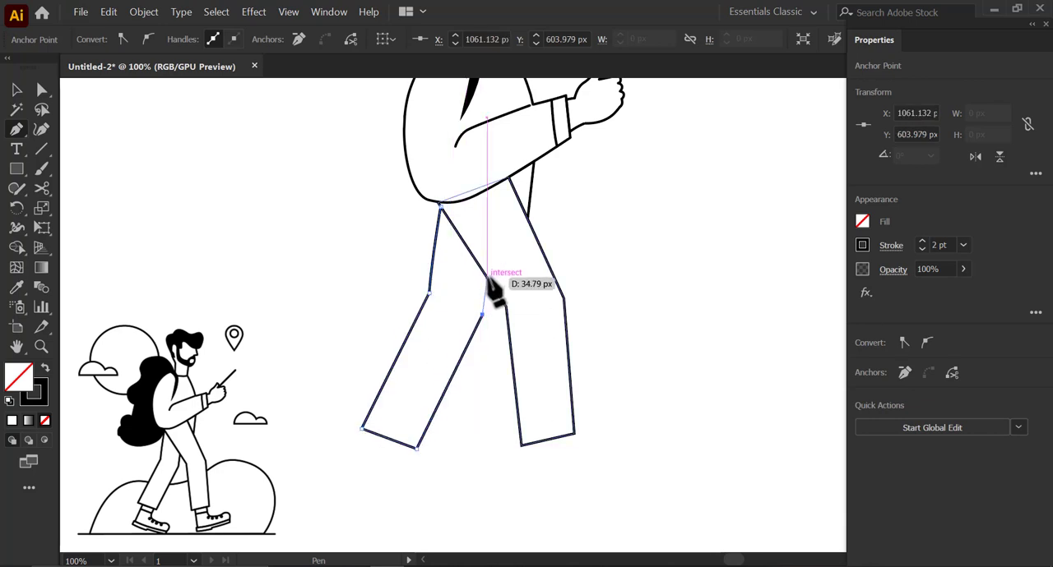
pyautogui.click(487, 279)
pyautogui.click(441, 206)
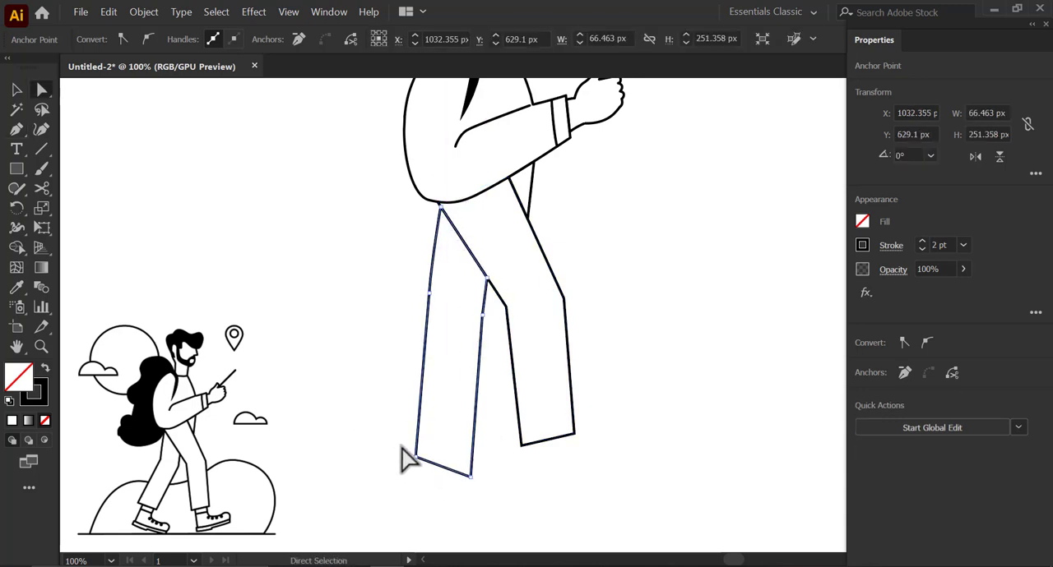
# - Raise the rear leg's two hem points slightly to shorten the leg
pyautogui.press('a')
pyautogui.moveTo(417, 449); pyautogui.dragTo(417, 443)
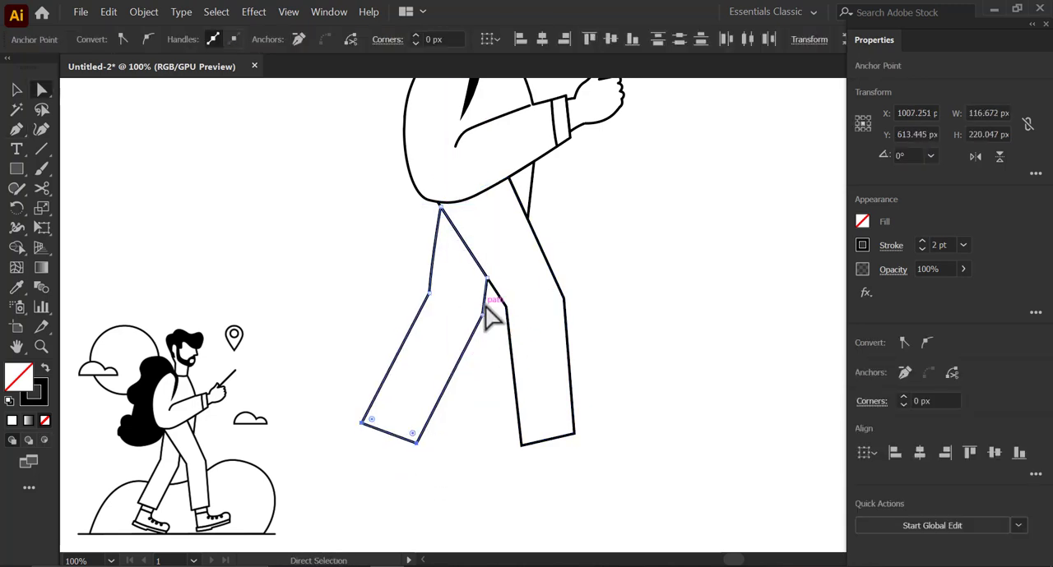
pyautogui.click(639, 249)
# - Draw a narrow four-sided ankle shape with the Pen tool directly below the front leg's hem, with a 2 pt black stroke
pyautogui.moveTo(561, 207); pyautogui.dragTo(548, 334)
pyautogui.scroll(-1, 556, 321)
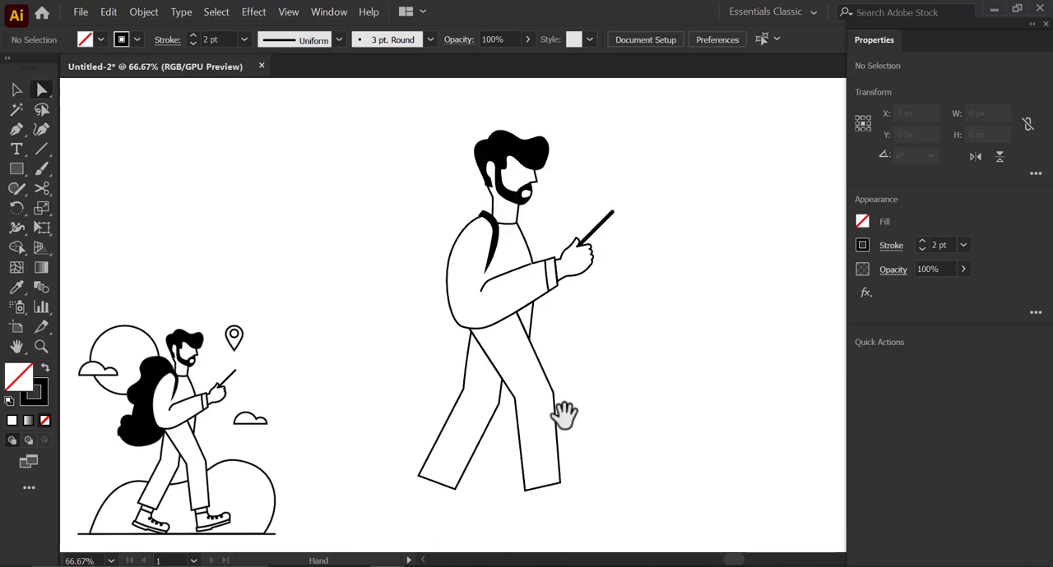
pyautogui.moveTo(564, 413); pyautogui.dragTo(547, 344)
pyautogui.moveTo(539, 245); pyautogui.dragTo(527, 202)
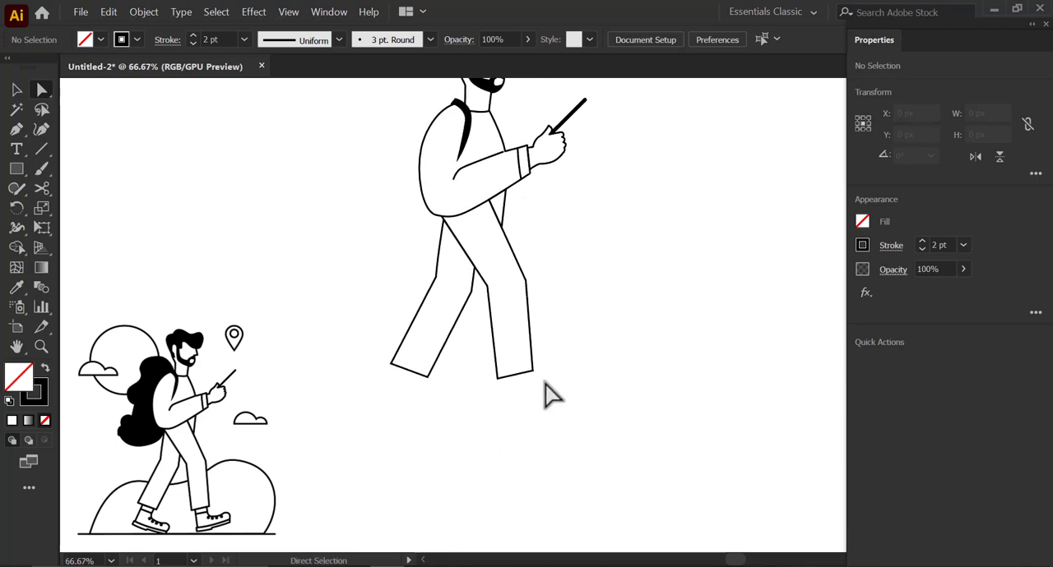
pyautogui.scroll(4, 527, 381)
pyautogui.press('i')
pyautogui.click(16, 130)
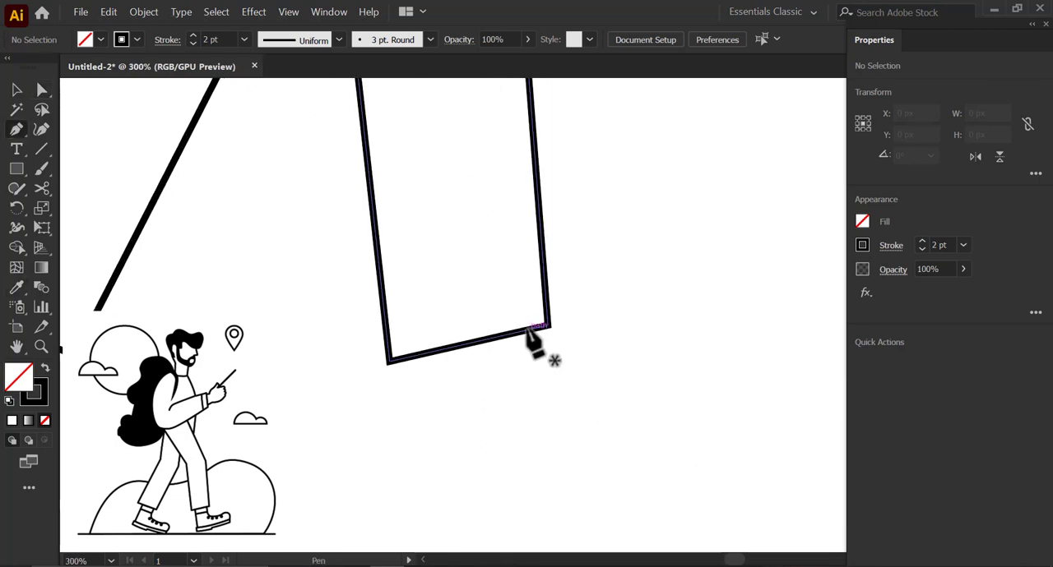
pyautogui.moveTo(526, 331); pyautogui.dragTo(532, 381)
pyautogui.click(532, 375)
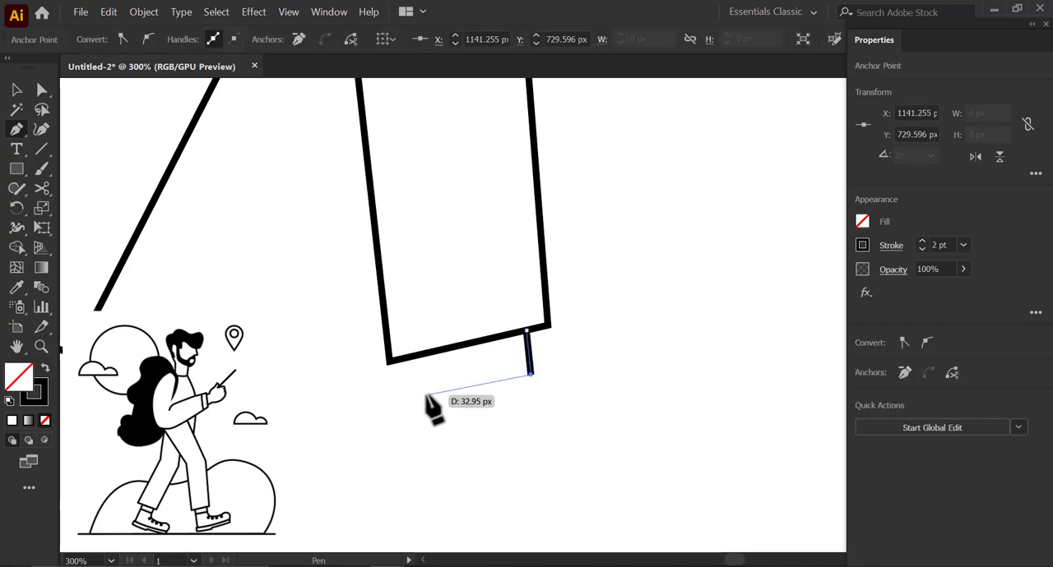
pyautogui.click(426, 395)
pyautogui.click(420, 354)
pyautogui.hotkey('ctrl', '=')
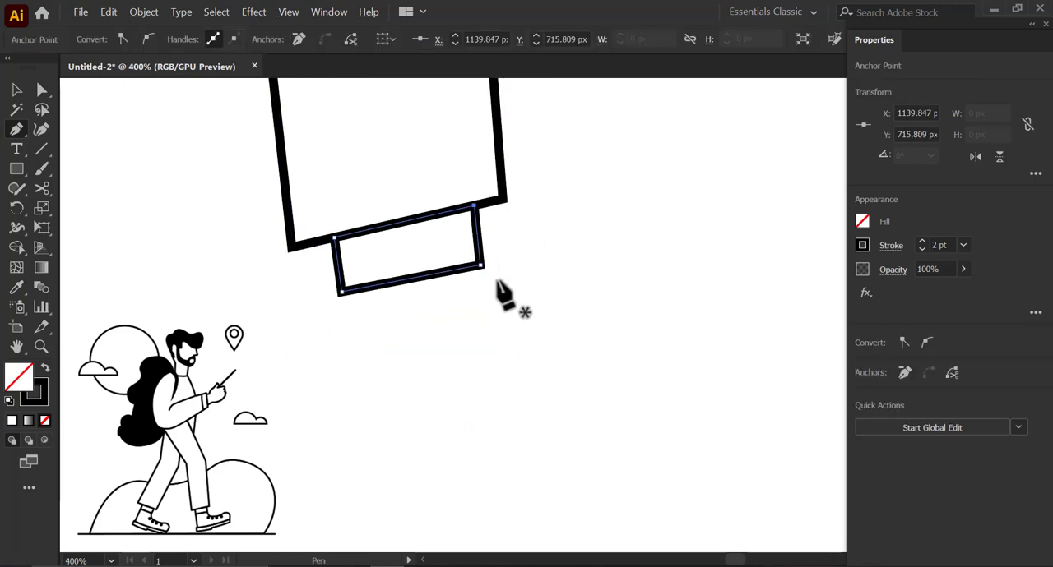
pyautogui.click(170, 256)
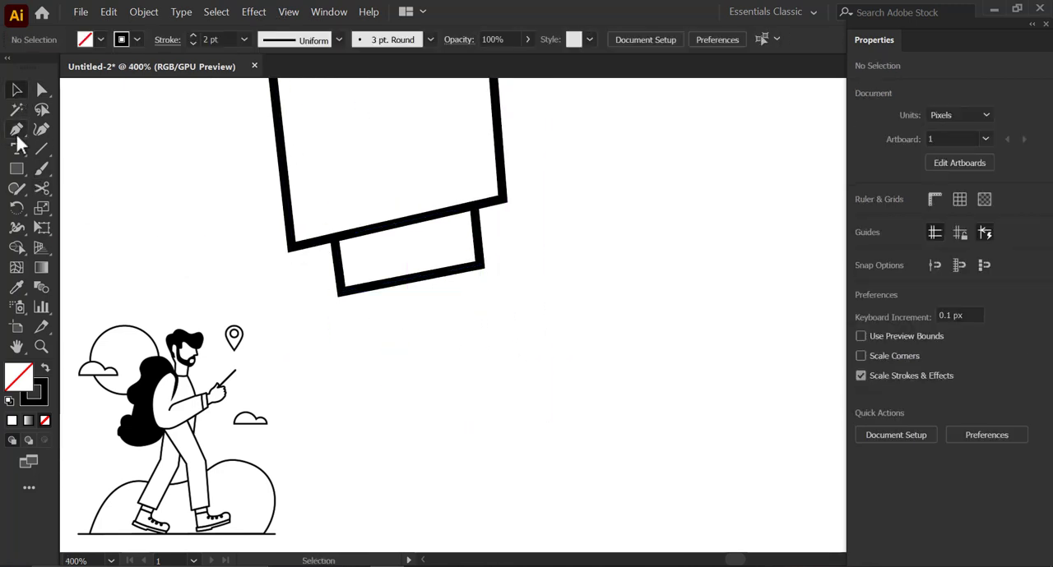
# - Draw the front boot outline with the Pen tool from the ankle's front corner over a rounded toe, along a slanted sole and up the heel
pyautogui.press('p')
pyautogui.click(483, 272)
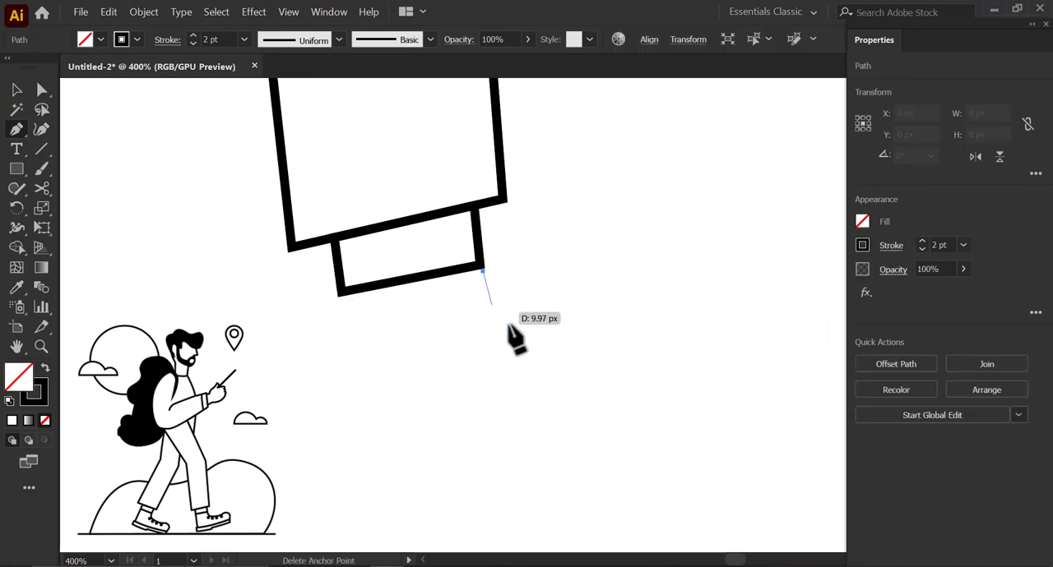
pyautogui.moveTo(524, 316); pyautogui.dragTo(560, 319)
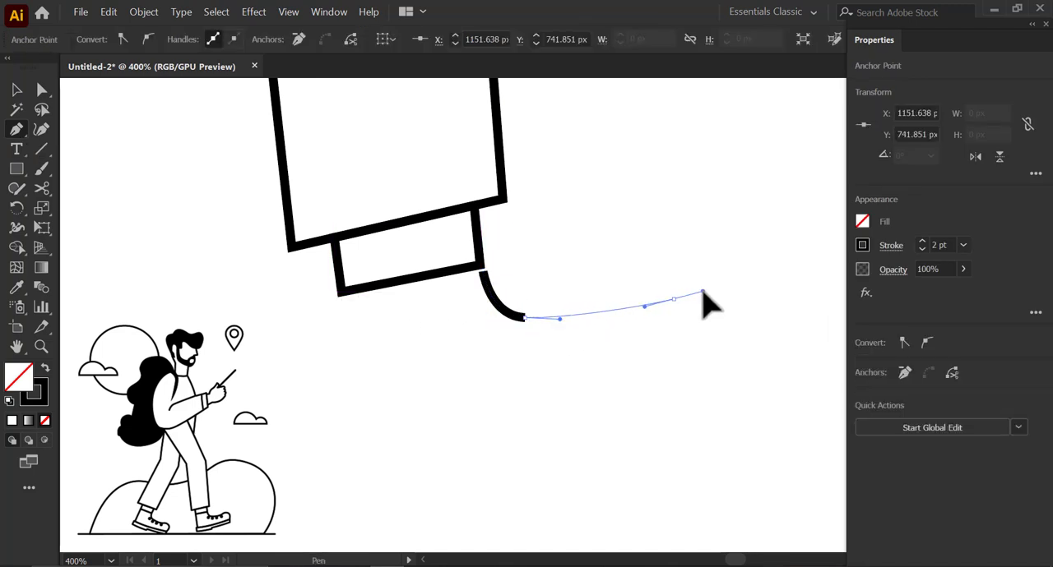
pyautogui.moveTo(702, 292); pyautogui.dragTo(703, 280)
pyautogui.moveTo(745, 384); pyautogui.dragTo(746, 384)
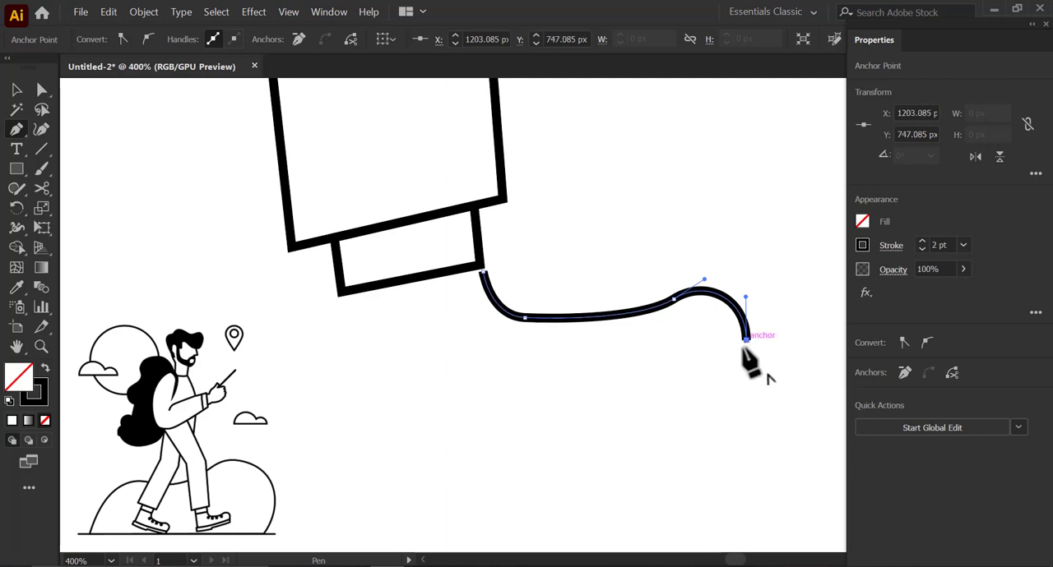
pyautogui.moveTo(746, 340); pyautogui.dragTo(745, 356)
pyautogui.moveTo(507, 426); pyautogui.dragTo(342, 329)
pyautogui.click(337, 292)
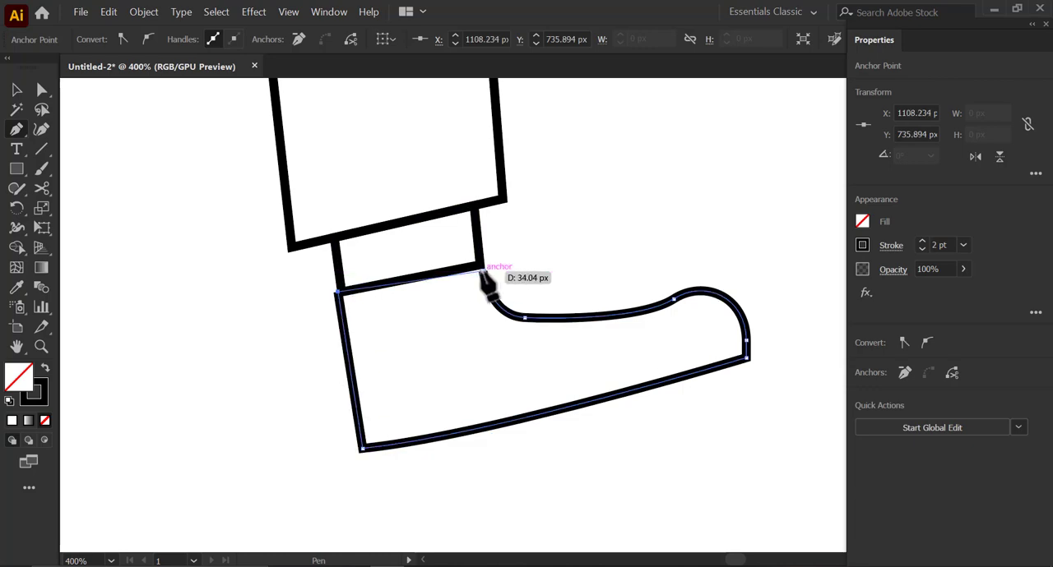
pyautogui.moveTo(492, 306); pyautogui.dragTo(493, 306)
# - Move the front boot's upper front corner point up onto the ankle's lower front corner so the edges meet
pyautogui.scroll(-5, 577, 330)
pyautogui.press('a')
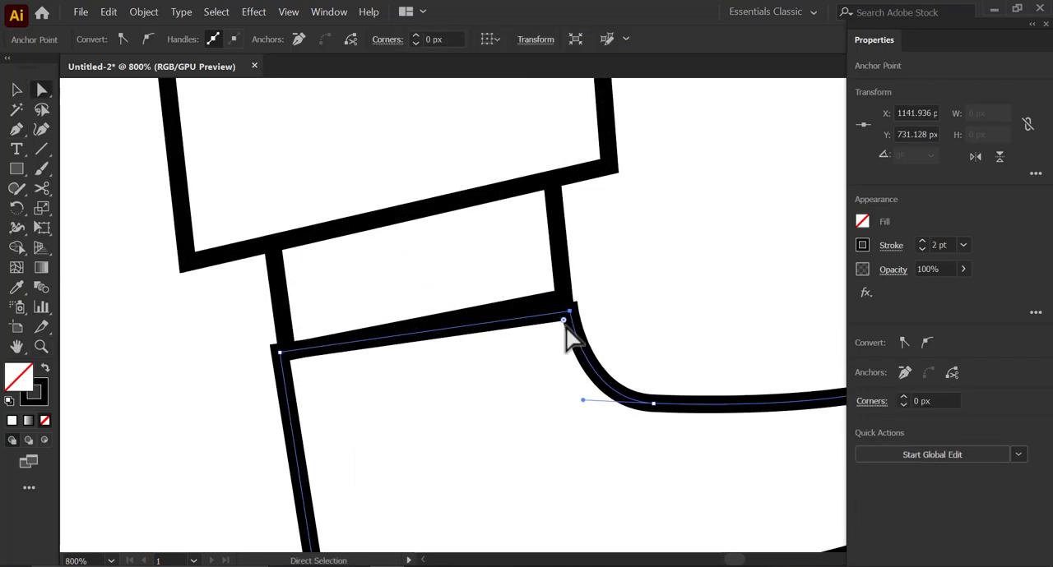
pyautogui.scroll(2, 564, 319)
pyautogui.press('Tab')
pyautogui.moveTo(615, 308); pyautogui.dragTo(605, 289)
pyautogui.moveTo(227, 356); pyautogui.dragTo(379, 352)
pyautogui.moveTo(188, 389); pyautogui.dragTo(338, 349)
pyautogui.scroll(3, 210, 388)
pyautogui.scroll(-6, 270, 345)
pyautogui.scroll(2, 604, 383)
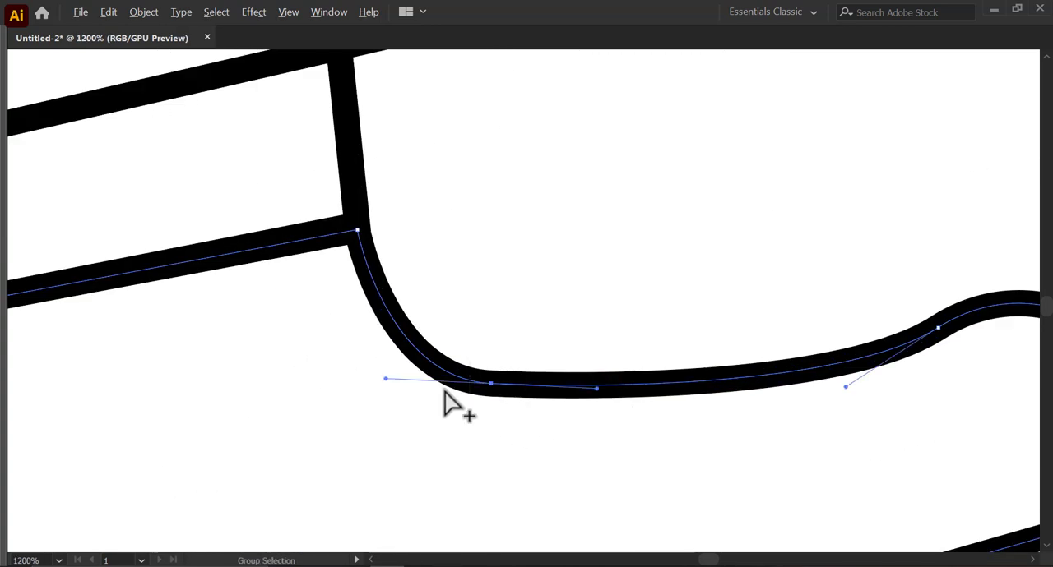
# - Reshape the boot's instep and toe curves by raising the toe's starting point and front point and adjusting their handles
pyautogui.scroll(-1, 444, 403)
pyautogui.moveTo(383, 376); pyautogui.dragTo(385, 379)
pyautogui.hscroll(1, 494, 366)
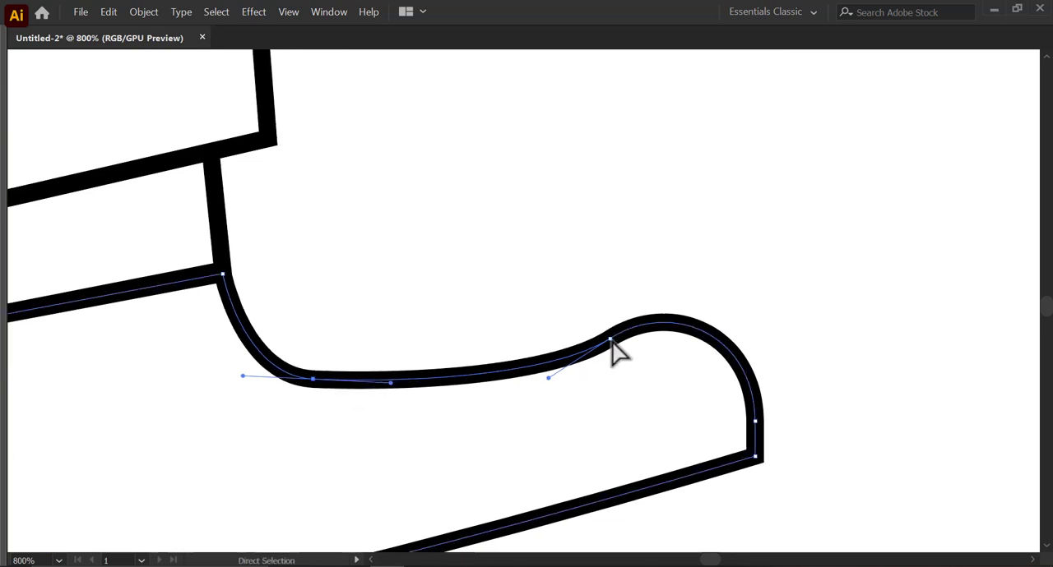
pyautogui.moveTo(610, 339); pyautogui.dragTo(594, 315)
pyautogui.moveTo(532, 355); pyautogui.dragTo(505, 383)
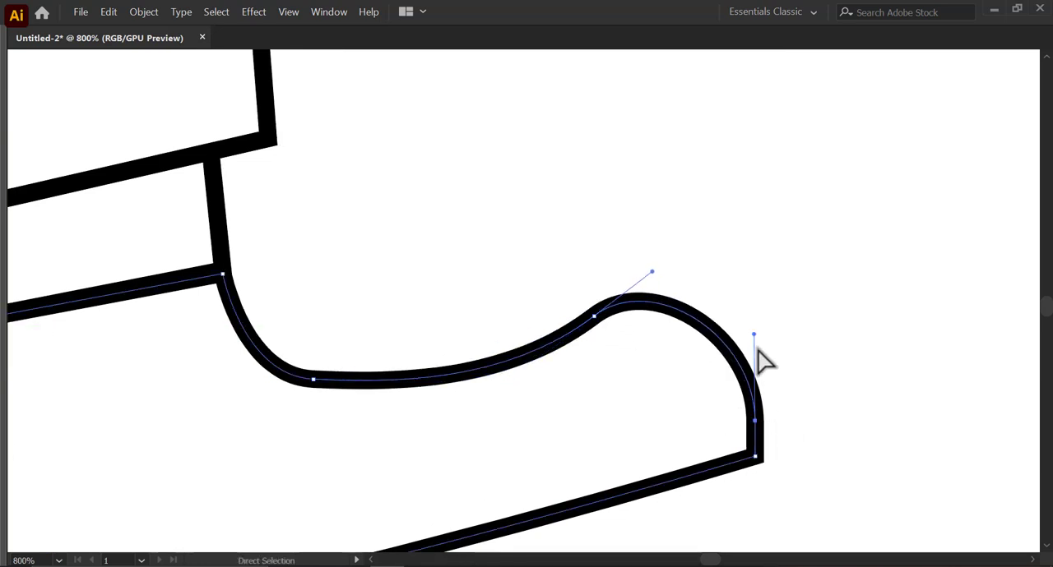
pyautogui.moveTo(754, 335); pyautogui.dragTo(765, 298)
pyautogui.moveTo(755, 421); pyautogui.dragTo(740, 348)
# - Round the boot's lower toe corner and bend its bottom edge into a stronger curve from the heel
pyautogui.click(773, 383)
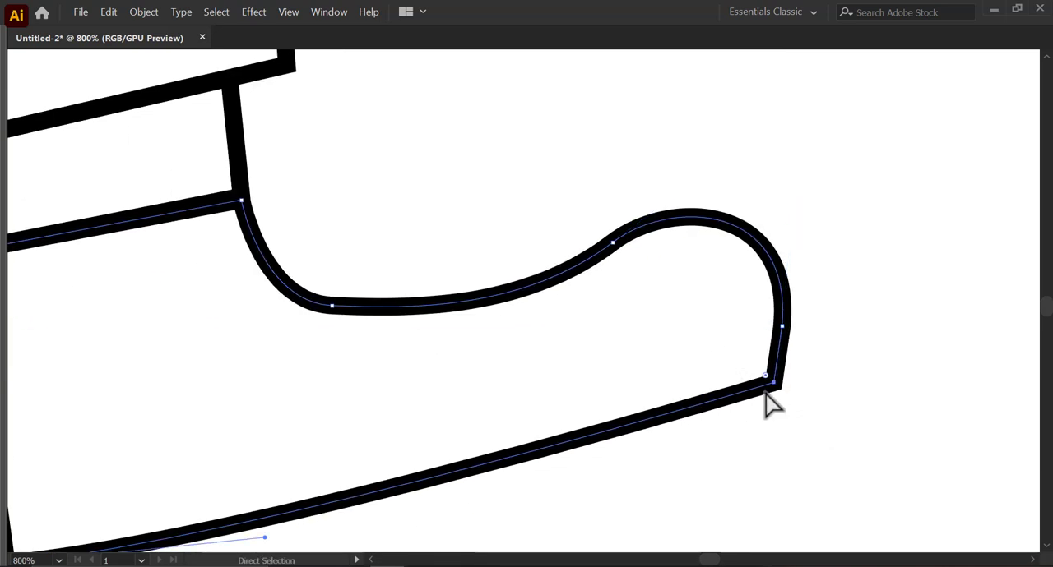
pyautogui.scroll(-2, 832, 399)
pyautogui.scroll(1, 402, 470)
pyautogui.click(379, 469)
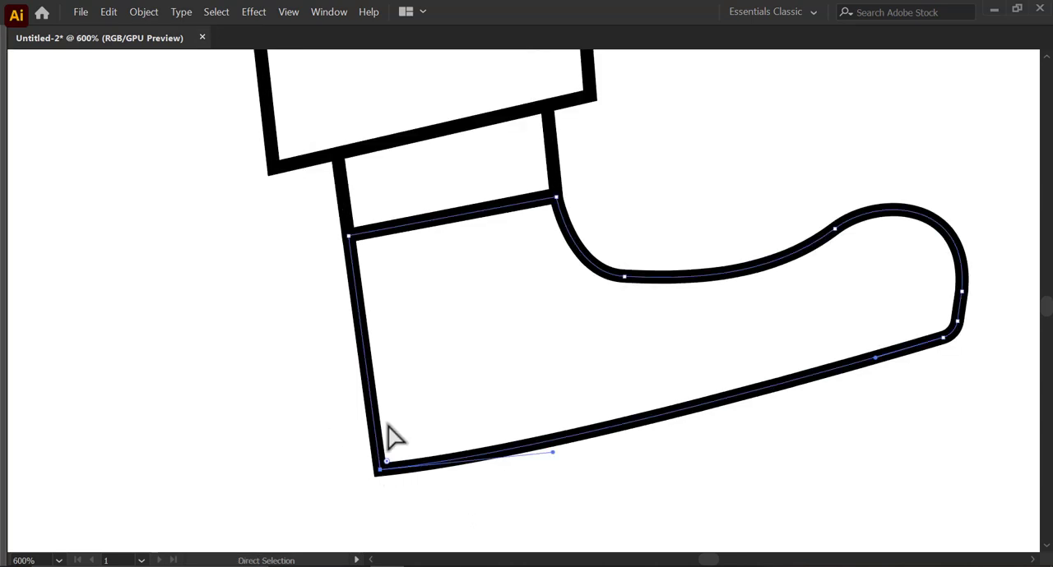
pyautogui.moveTo(552, 453); pyautogui.dragTo(565, 427)
pyautogui.click(706, 401)
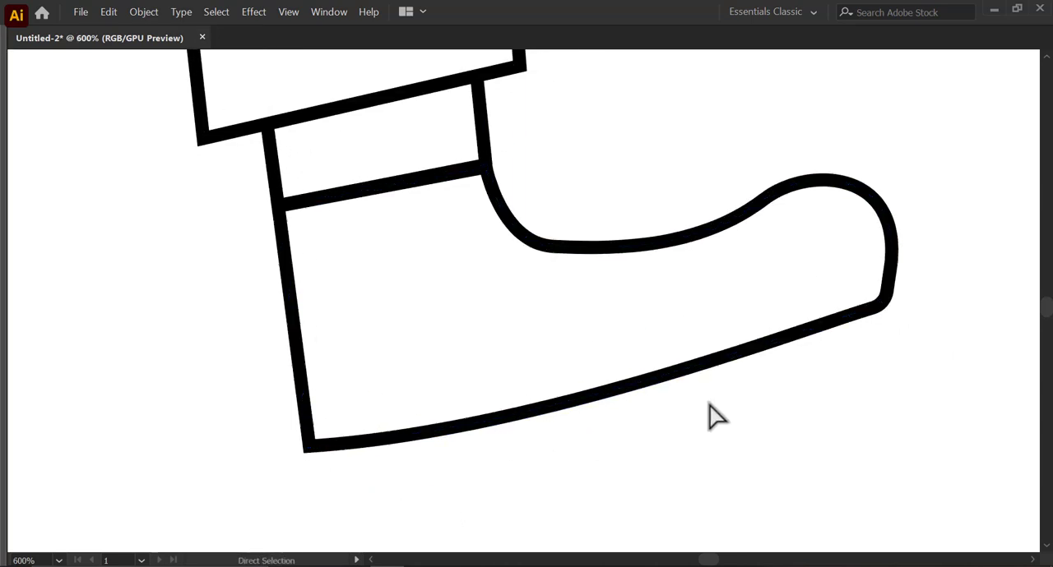
# - Draw a closed stepped sole below the boot with the Pen tool, with a deeper heel block and a top edge following the boot
pyautogui.moveTo(717, 387); pyautogui.dragTo(636, 403)
pyautogui.press('p')
pyautogui.moveTo(466, 456); pyautogui.dragTo(468, 402)
pyautogui.moveTo(213, 412); pyautogui.dragTo(218, 465)
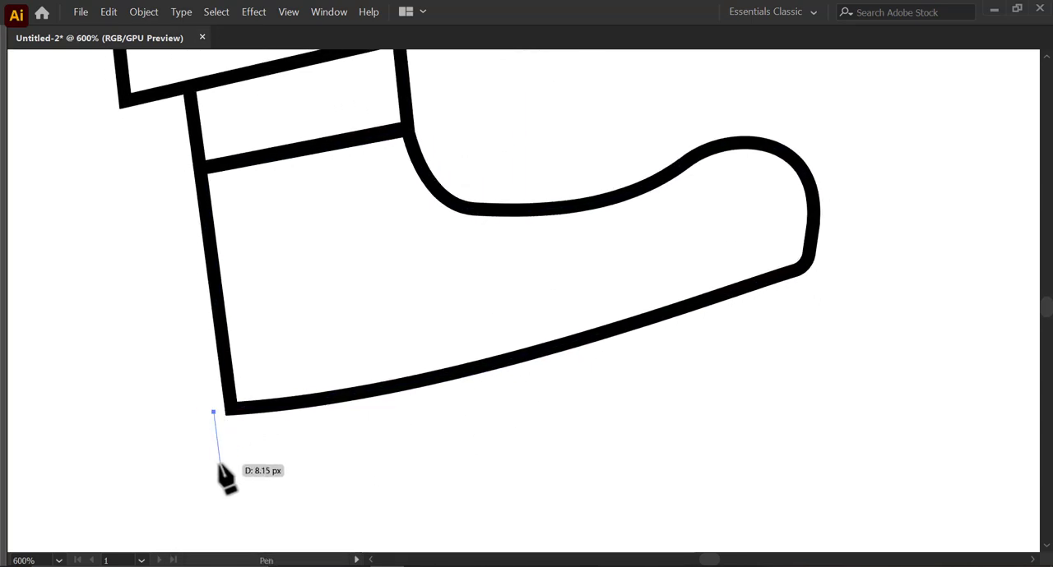
pyautogui.click(218, 476)
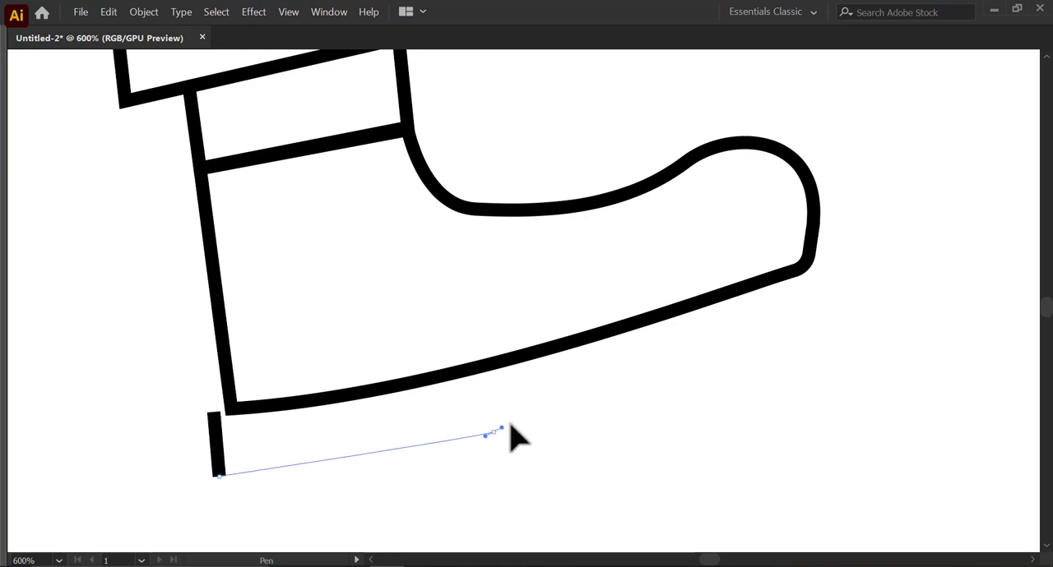
pyautogui.moveTo(491, 431); pyautogui.dragTo(489, 436)
pyautogui.click(494, 405)
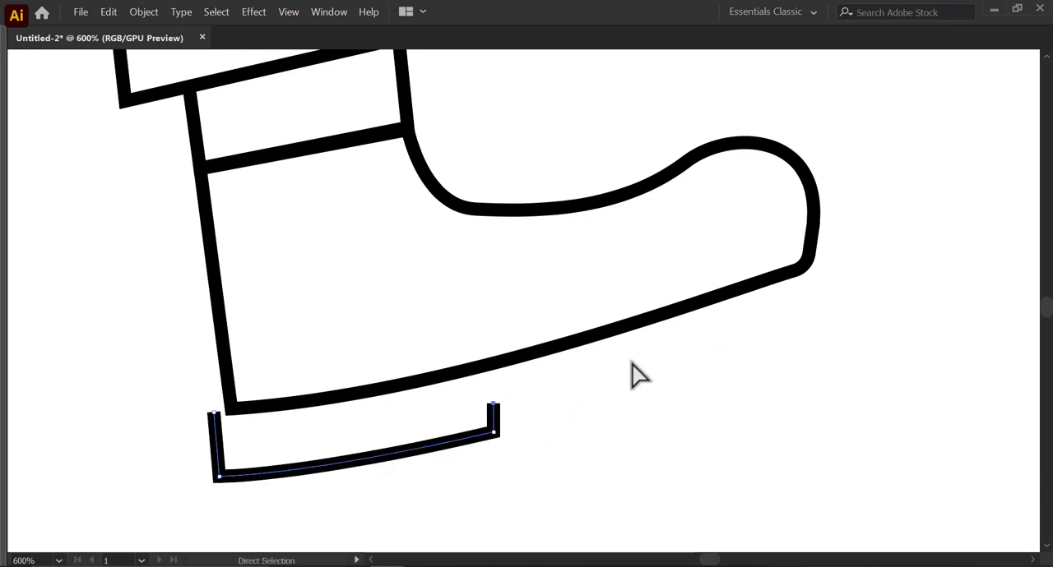
pyautogui.moveTo(817, 308); pyautogui.dragTo(901, 296)
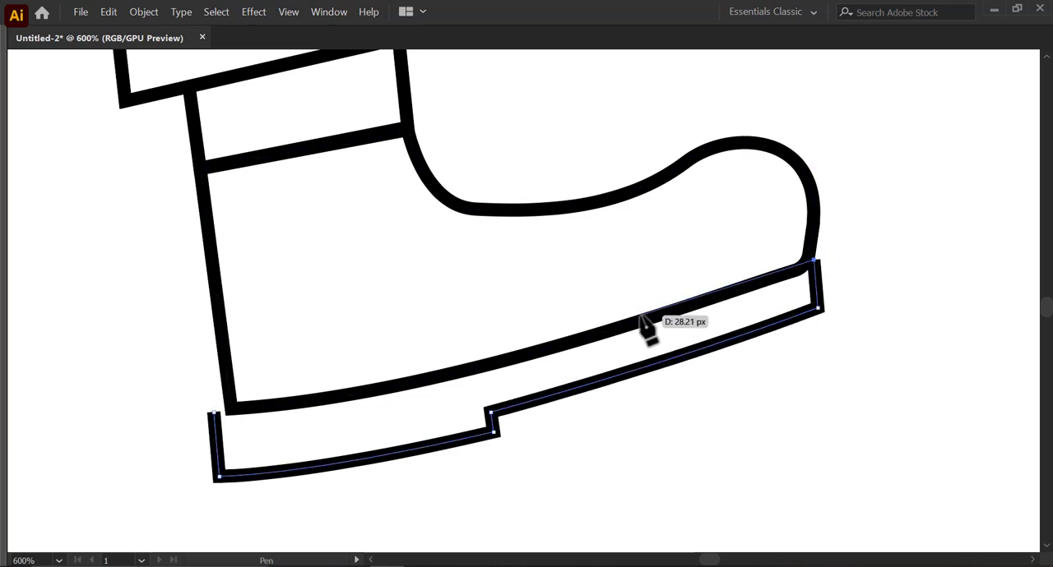
pyautogui.moveTo(507, 359); pyautogui.dragTo(354, 393)
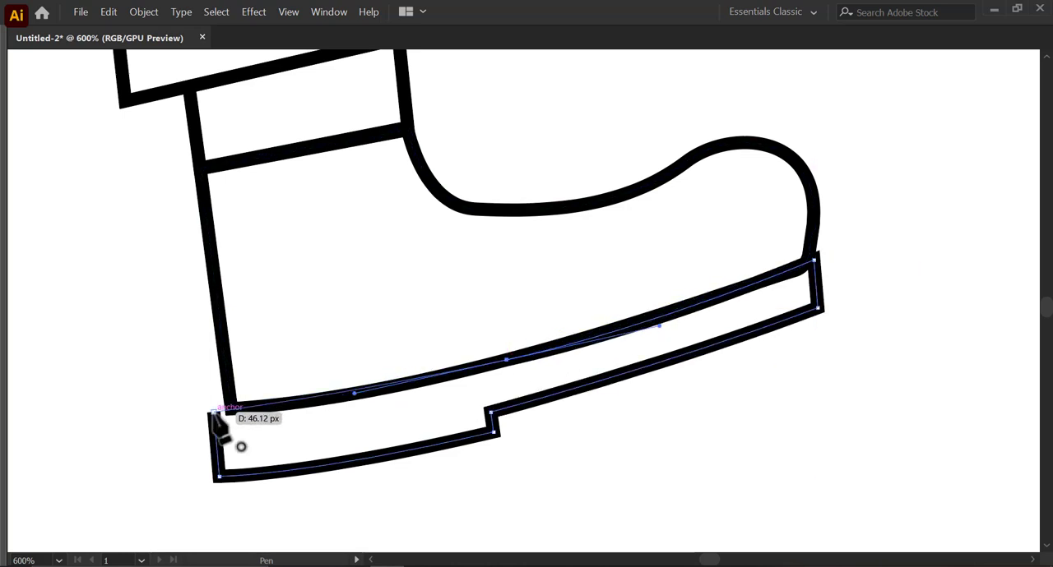
pyautogui.click(215, 414)
# - Try to match the sole's top edge to the boot's lower edge at its middle and heel anchors
pyautogui.press('a')
pyautogui.scroll(3, 215, 413)
pyautogui.scroll(-1, 258, 418)
pyautogui.moveTo(860, 362); pyautogui.dragTo(666, 379)
pyautogui.click(622, 327)
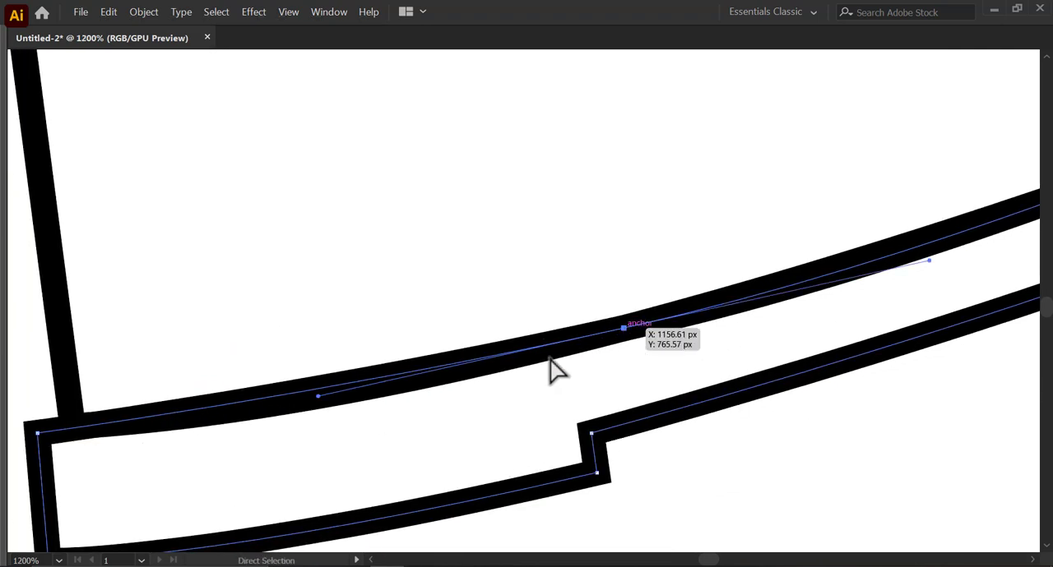
pyautogui.click(320, 396)
pyautogui.click(38, 433)
pyautogui.scroll(-2, 526, 366)
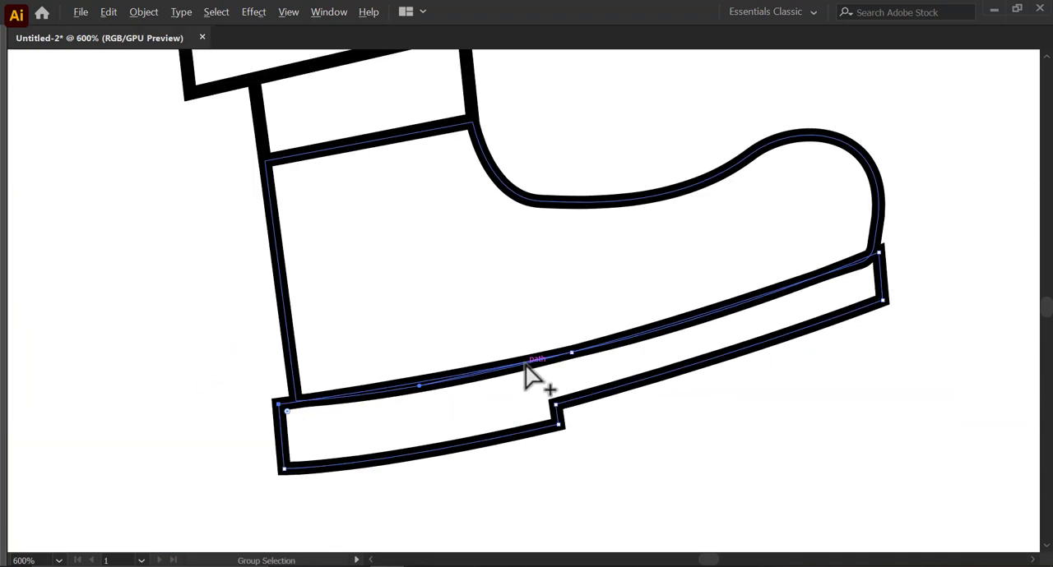
pyautogui.click(890, 278)
pyautogui.scroll(-1, 904, 277)
# - Lock the boot outline so the sole can be edited separately
pyautogui.click(553, 221)
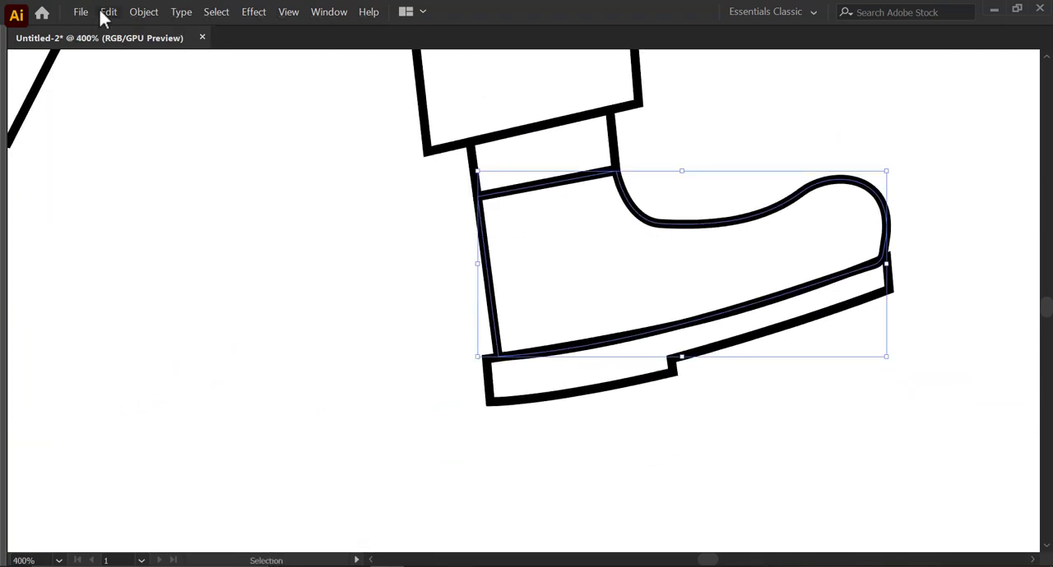
pyautogui.click(141, 13)
pyautogui.moveTo(181, 98)
pyautogui.click(329, 98)
# - Move the sole's two front end points so the end stands nearly upright beneath the boot's toe
pyautogui.click(592, 362)
pyautogui.scroll(2, 822, 318)
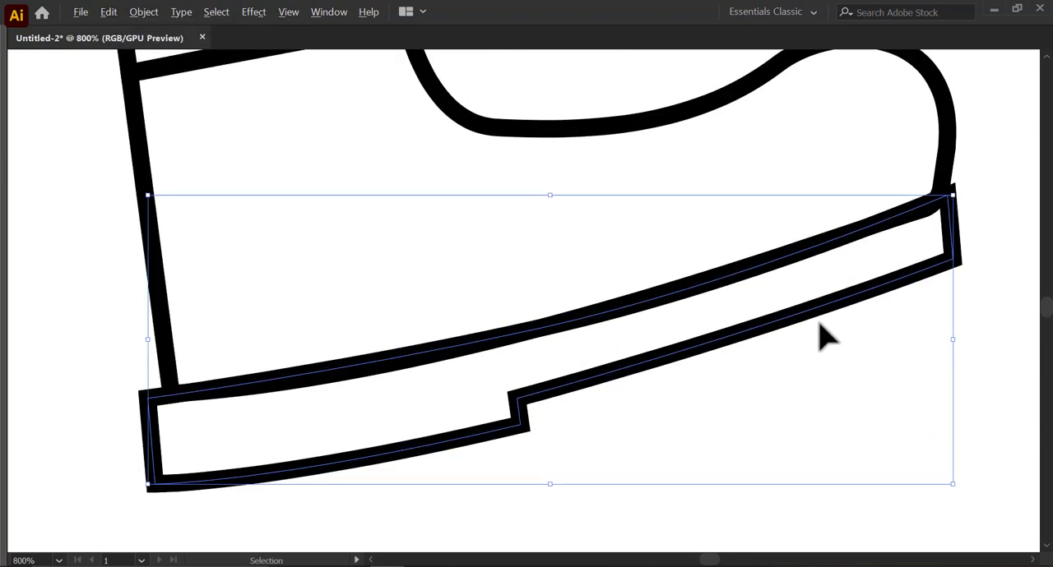
pyautogui.press('a')
pyautogui.scroll(1, 935, 255)
pyautogui.scroll(2, 942, 265)
pyautogui.moveTo(925, 247)
pyautogui.mouseDown()
pyautogui.moveTo(940, 239)
pyautogui.moveTo(921, 252)
pyautogui.moveTo(934, 229)
pyautogui.moveTo(927, 240)
pyautogui.mouseUp()
pyautogui.moveTo(928, 333); pyautogui.dragTo(951, 285)
pyautogui.scroll(-2, 913, 295)
pyautogui.moveTo(763, 324); pyautogui.dragTo(885, 248)
# - Adjust the sole's top edge curve to follow the boot's lower edge and slant the step in front of the heel block
pyautogui.click(256, 344)
pyautogui.scroll(1, 610, 306)
pyautogui.moveTo(605, 305); pyautogui.dragTo(638, 320)
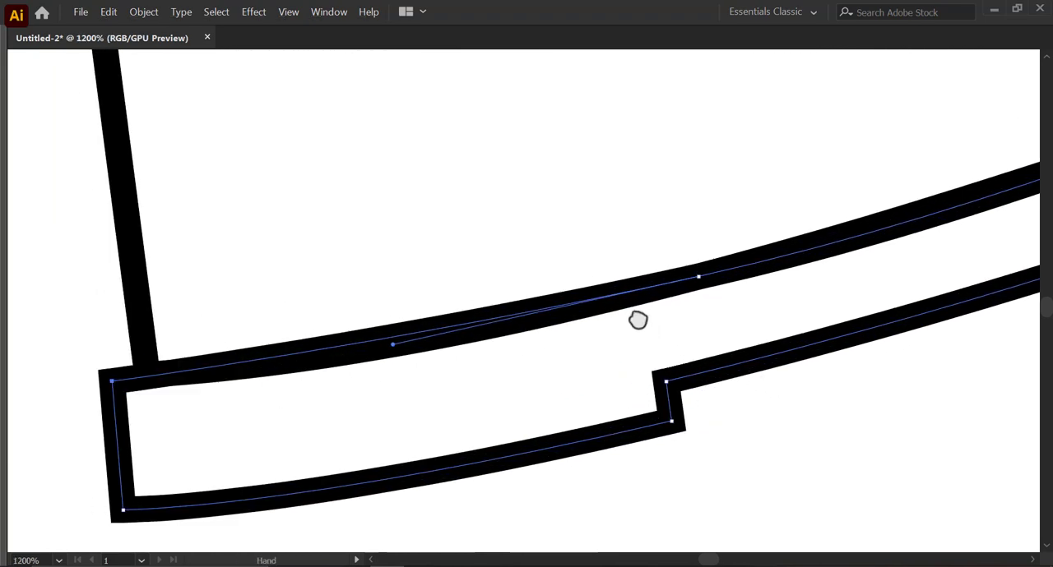
pyautogui.scroll(-3, 623, 412)
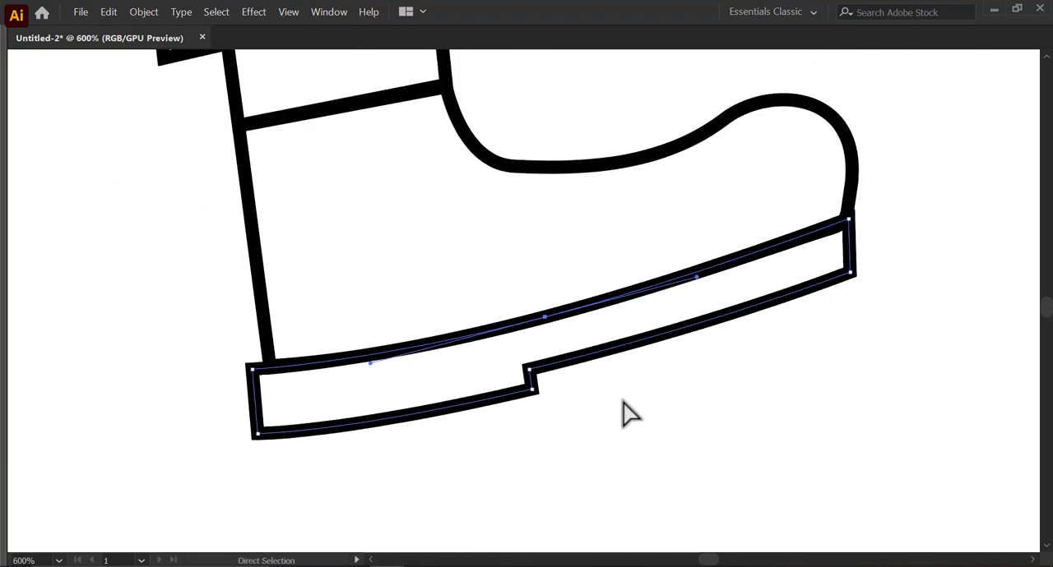
pyautogui.scroll(5, 535, 406)
pyautogui.scroll(-5, 658, 392)
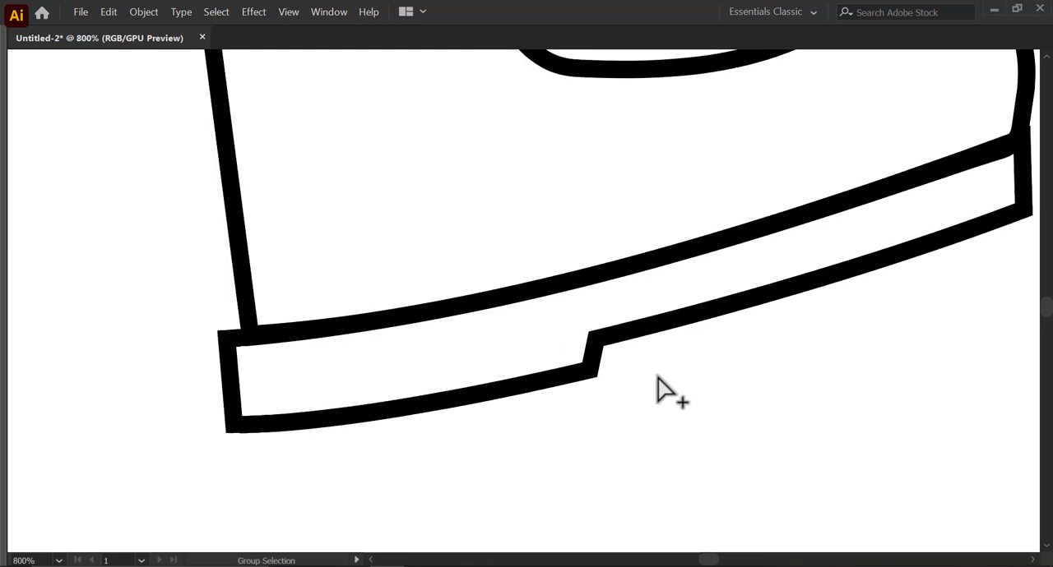
# - Unlock all artwork and give the boot and sole outlines round stroke corners
pyautogui.press('Tab')
pyautogui.moveTo(765, 381); pyautogui.dragTo(552, 379)
pyautogui.press('v')
pyautogui.moveTo(717, 419); pyautogui.dragTo(502, 362)
pyautogui.click(143, 11)
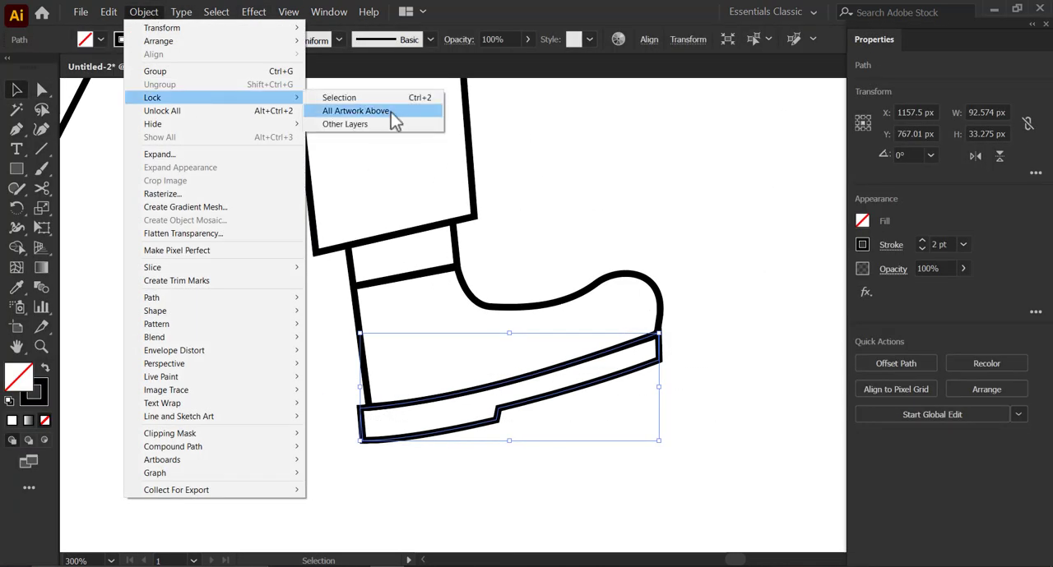
pyautogui.click(278, 107)
pyautogui.click(305, 352)
pyautogui.moveTo(305, 352); pyautogui.dragTo(411, 427)
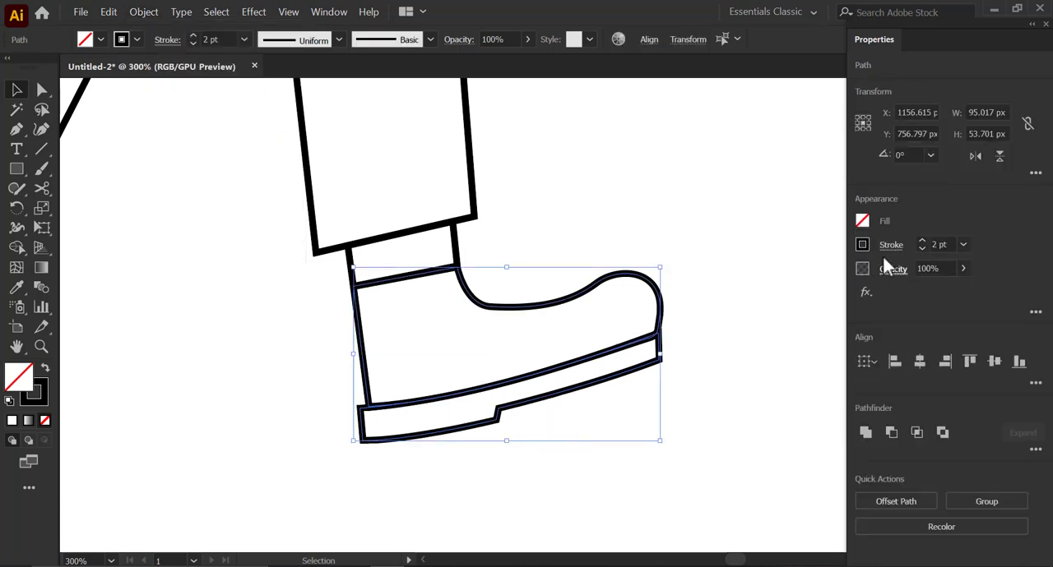
pyautogui.click(890, 245)
pyautogui.click(699, 249)
# - Place four small circular eyelets, each about 4 px wide, along the boot's instep with the Ellipse tool
pyautogui.scroll(-4, 668, 312)
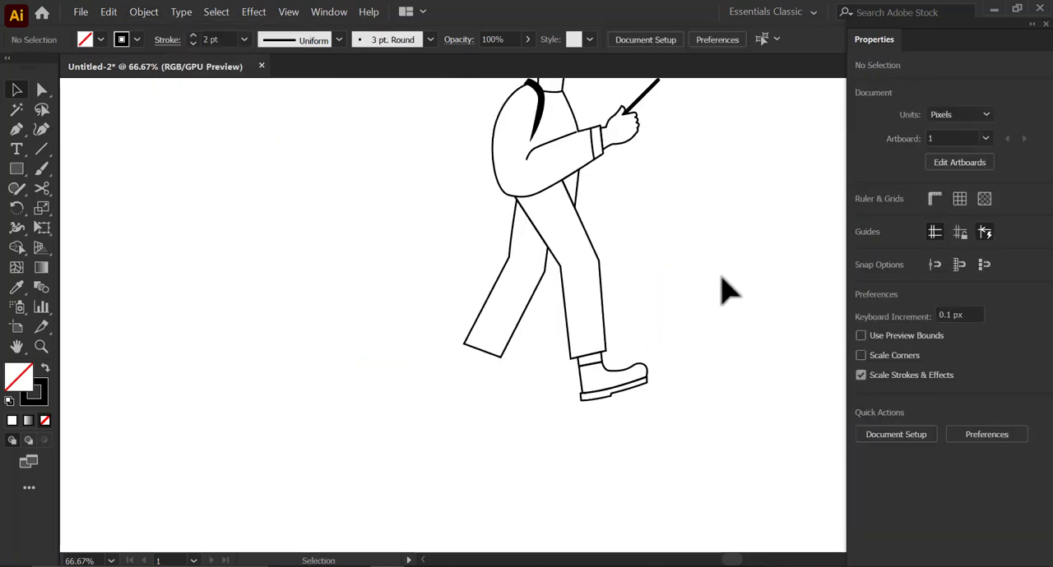
pyautogui.moveTo(635, 294); pyautogui.dragTo(588, 265)
pyautogui.scroll(5, 586, 347)
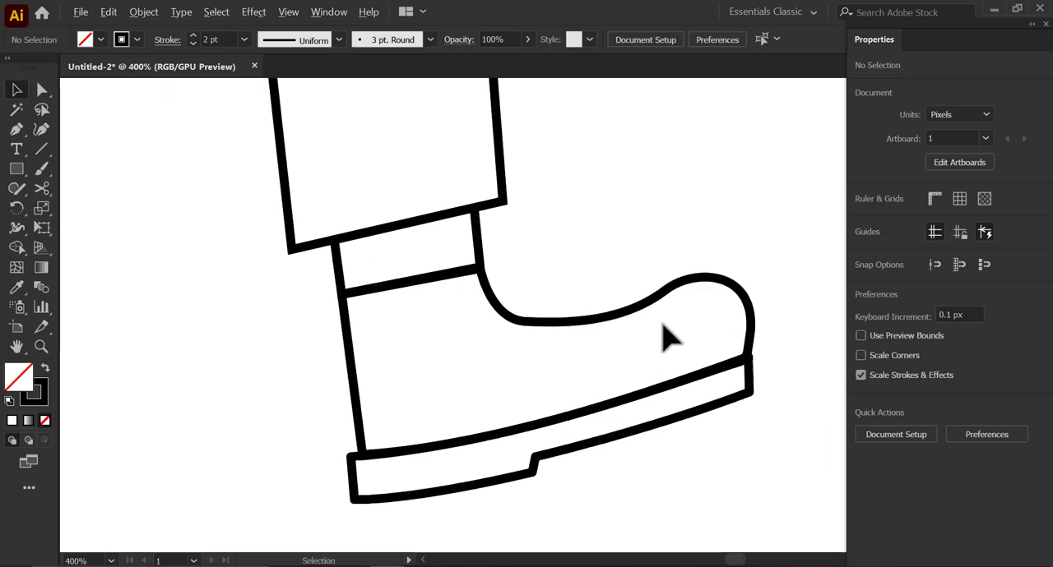
pyautogui.moveTo(15, 176); pyautogui.dragTo(82, 224)
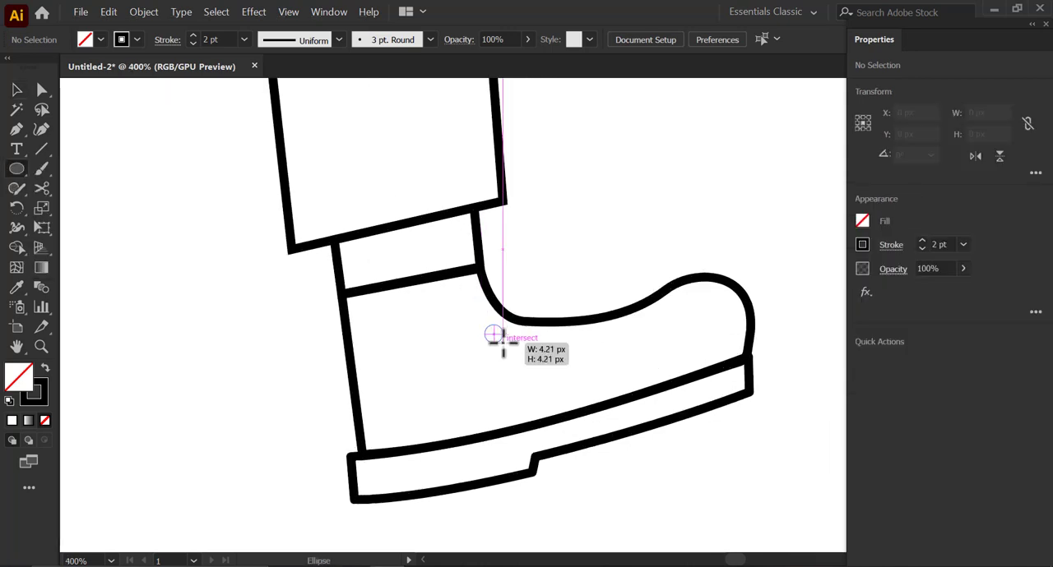
pyautogui.moveTo(502, 344); pyautogui.dragTo(622, 337)
pyautogui.scroll(3, 499, 342)
pyautogui.scroll(-2, 612, 339)
pyautogui.scroll(1, 601, 341)
pyautogui.moveTo(491, 340); pyautogui.dragTo(591, 330)
pyautogui.moveTo(592, 331); pyautogui.dragTo(705, 302)
pyautogui.scroll(-2, 657, 271)
pyautogui.click(648, 225)
# - Draw four short round-capped lace lines with the Line Segment tool, one from each eyelet to the boot's upper edge
pyautogui.click(41, 149)
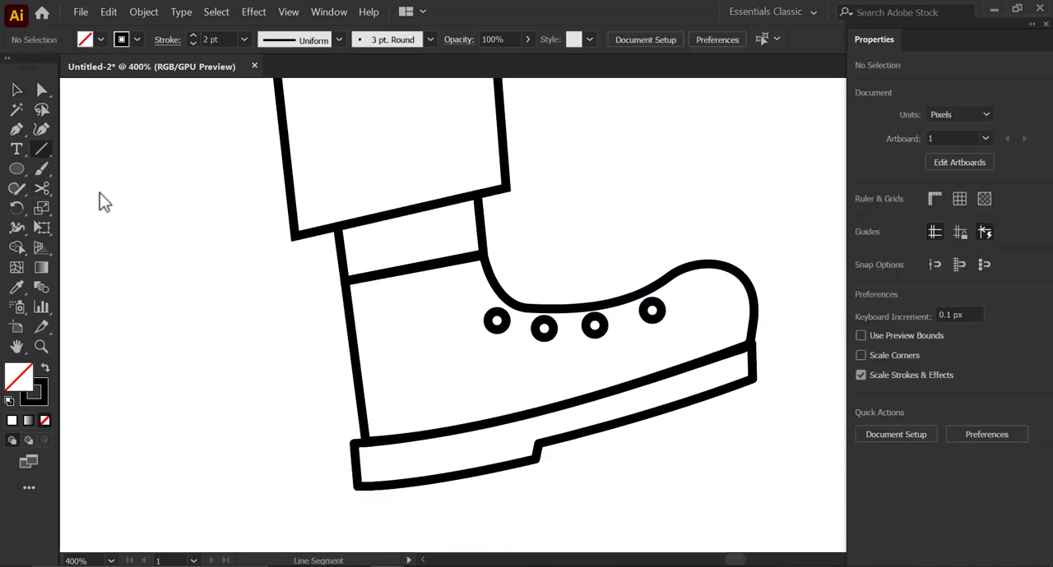
pyautogui.scroll(1, 542, 298)
pyautogui.click(889, 246)
pyautogui.click(799, 290)
pyautogui.click(474, 345)
pyautogui.scroll(1, 474, 345)
pyautogui.moveTo(478, 326); pyautogui.dragTo(503, 292)
pyautogui.moveTo(573, 342); pyautogui.dragTo(578, 306)
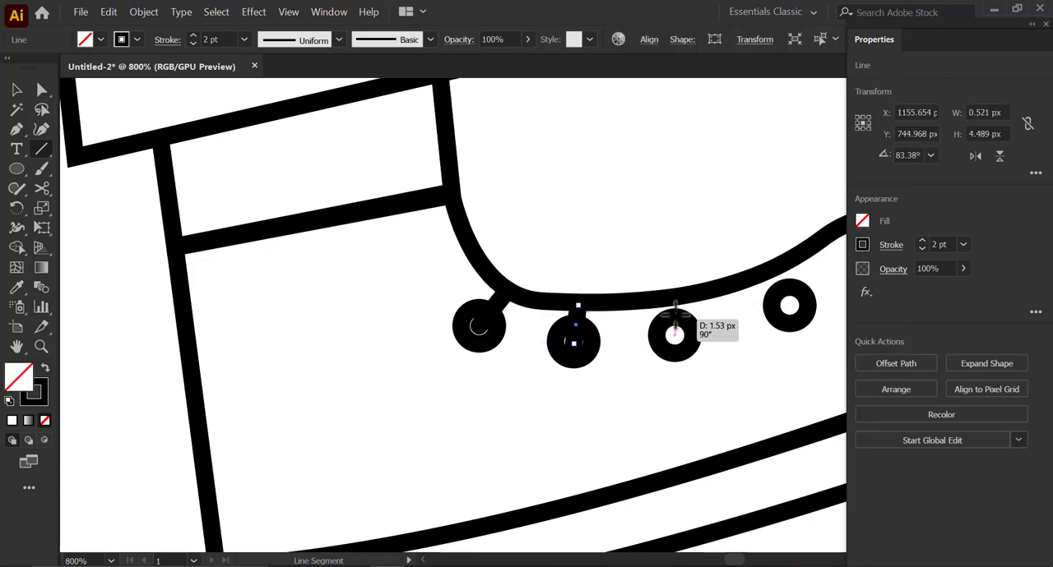
pyautogui.moveTo(674, 333); pyautogui.dragTo(669, 299)
pyautogui.moveTo(777, 275); pyautogui.dragTo(776, 271)
pyautogui.scroll(-3, 694, 350)
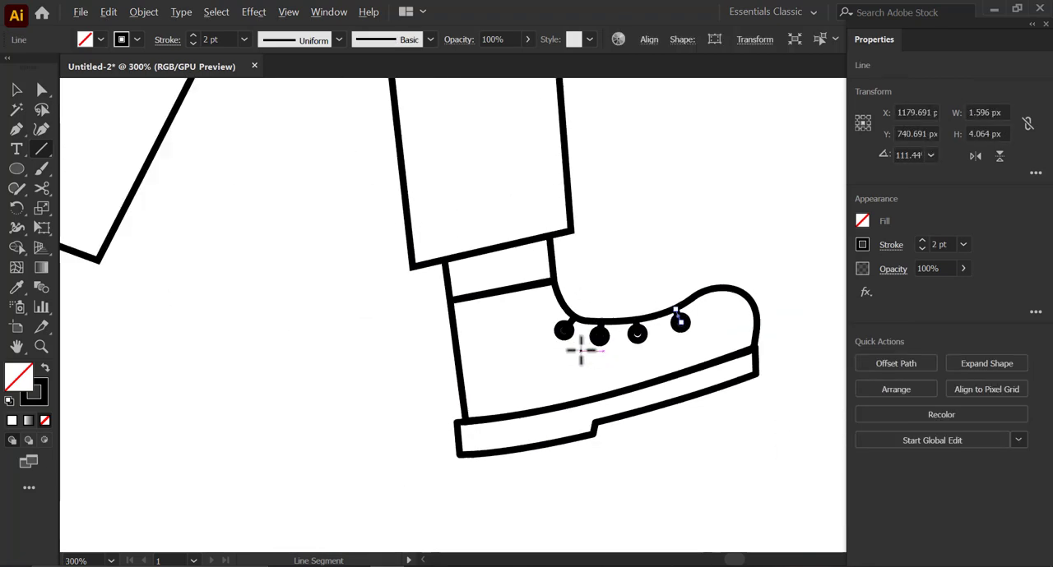
# - Undo the lace line nearest the toe and redraw it slightly shorter from the fourth eyelet to the boot's edge
pyautogui.press('v')
pyautogui.scroll(3, 667, 327)
pyautogui.keyDown('shift'); pyautogui.click(491, 330); pyautogui.keyUp('shift')
pyautogui.keyDown('shift'); pyautogui.click(589, 334); pyautogui.keyUp('shift')
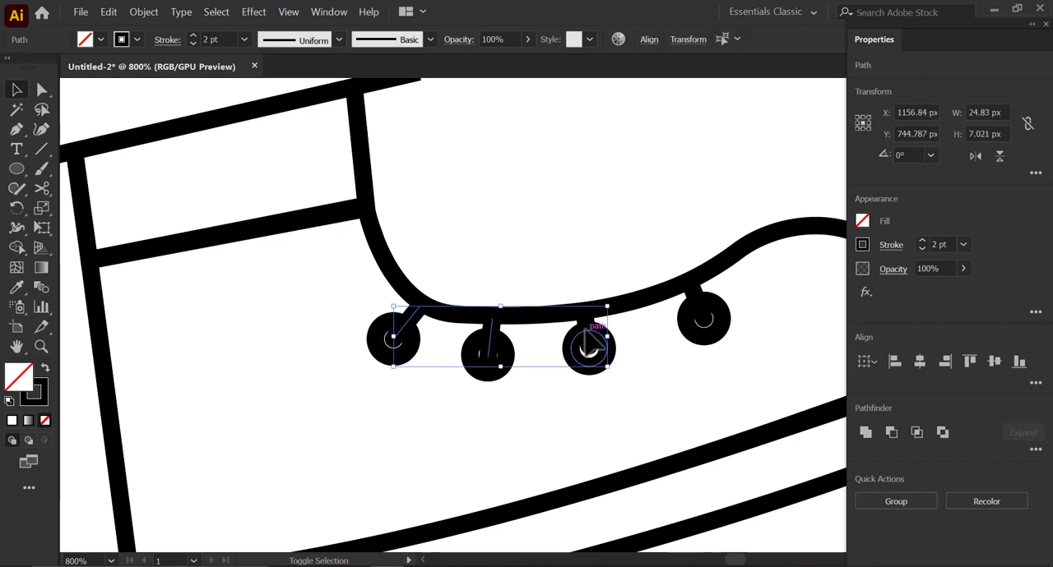
pyautogui.hotkey('ctrl', 'z')
pyautogui.scroll(1, 609, 323)
pyautogui.press('\\')
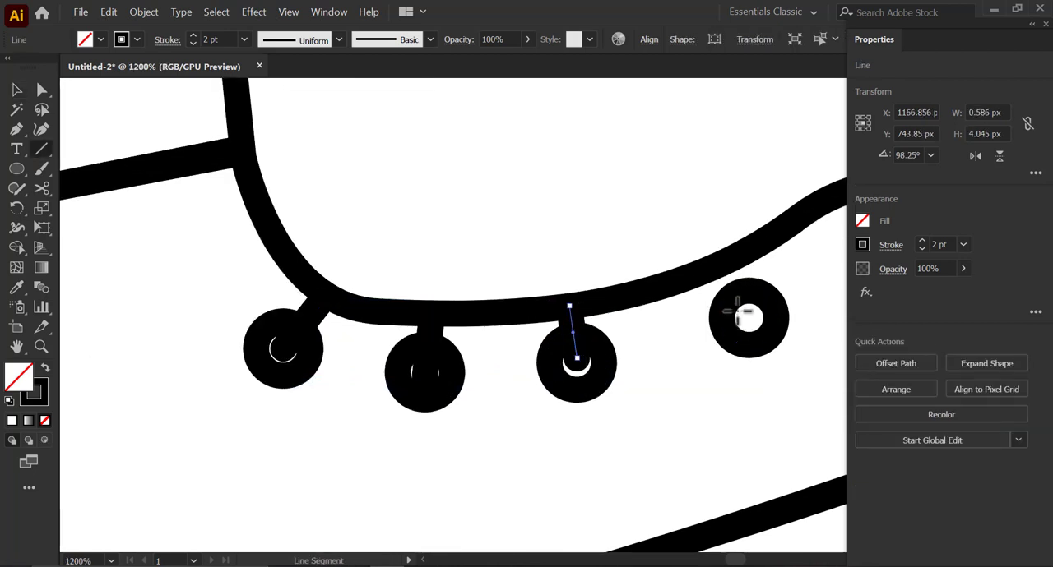
pyautogui.moveTo(730, 264); pyautogui.dragTo(730, 266)
# - Set the stroke weight of all four lace lines to 1.5 pt
pyautogui.press('v')
pyautogui.keyDown('shift'); pyautogui.click(573, 329); pyautogui.keyUp('shift')
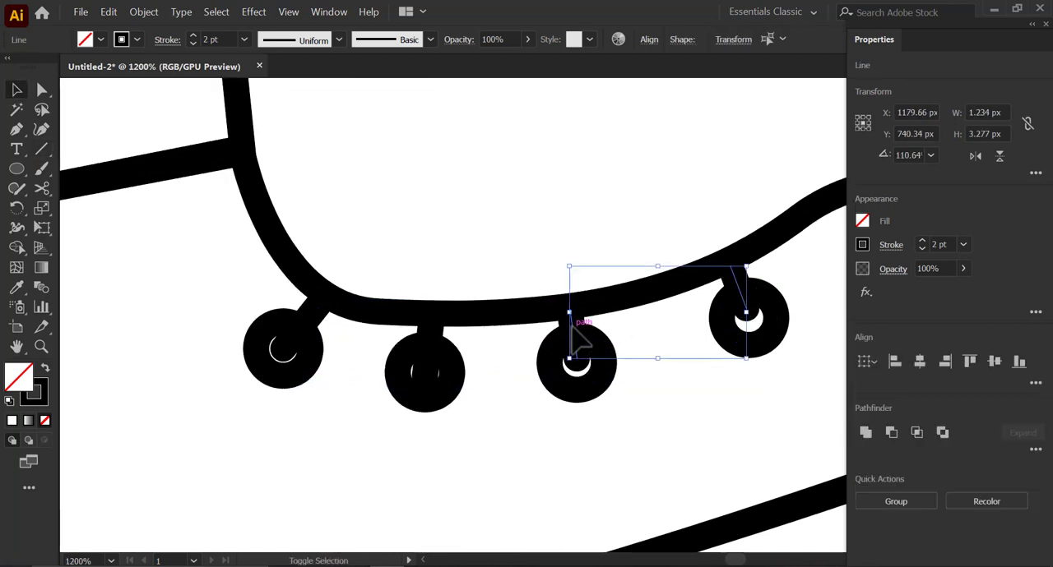
pyautogui.keyDown('shift'); pyautogui.click(430, 329); pyautogui.keyUp('shift')
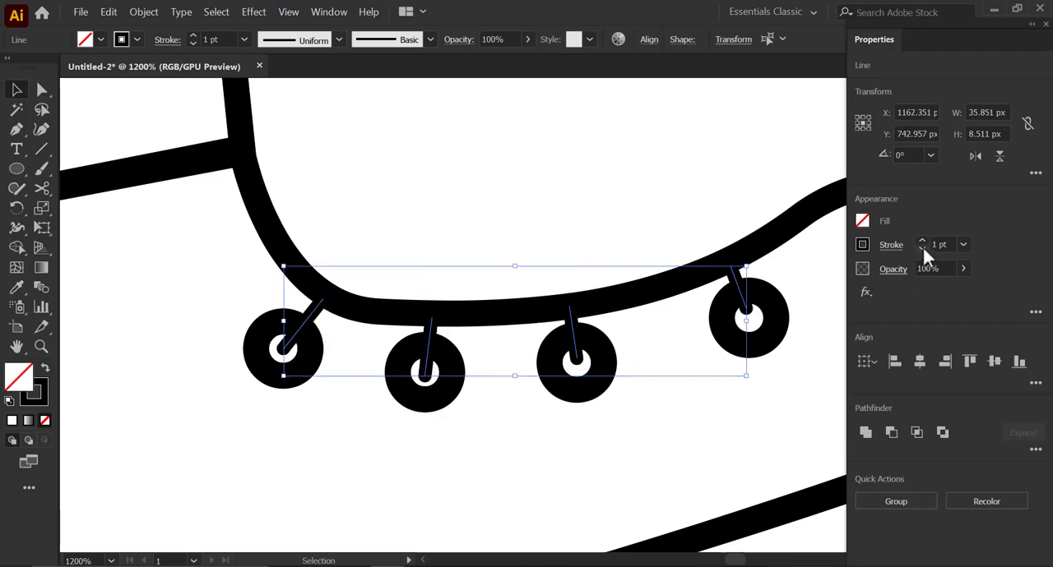
pyautogui.click(962, 246)
pyautogui.moveTo(947, 244); pyautogui.dragTo(868, 242)
pyautogui.write('1.5')
pyautogui.press('Return')
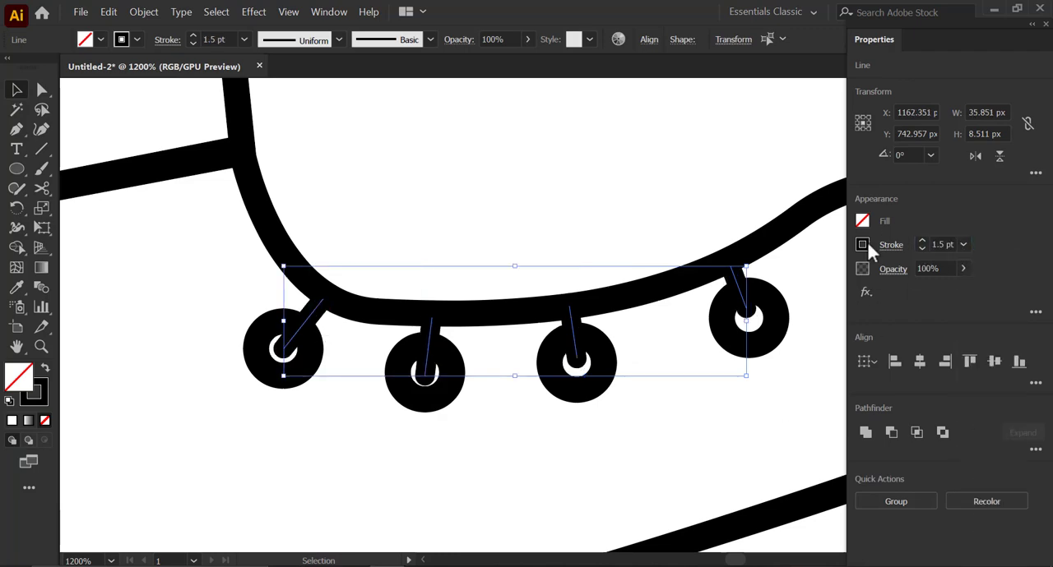
# - Fine-tune the lace ends so a small white crescent stays open inside each eyelet
pyautogui.click(591, 447)
pyautogui.scroll(-2, 568, 377)
pyautogui.scroll(-2, 567, 377)
pyautogui.moveTo(515, 406); pyautogui.dragTo(603, 450)
pyautogui.scroll(4, 580, 398)
pyautogui.click(580, 397)
pyautogui.scroll(3, 580, 397)
pyautogui.moveTo(556, 420); pyautogui.dragTo(550, 434)
pyautogui.scroll(-2, 549, 434)
pyautogui.scroll(1, 642, 426)
pyautogui.moveTo(634, 424); pyautogui.dragTo(274, 419)
pyautogui.click(576, 399)
pyautogui.hscroll(5, 601, 387)
pyautogui.scroll(1, 601, 387)
pyautogui.click(641, 363)
pyautogui.scroll(-5, 641, 363)
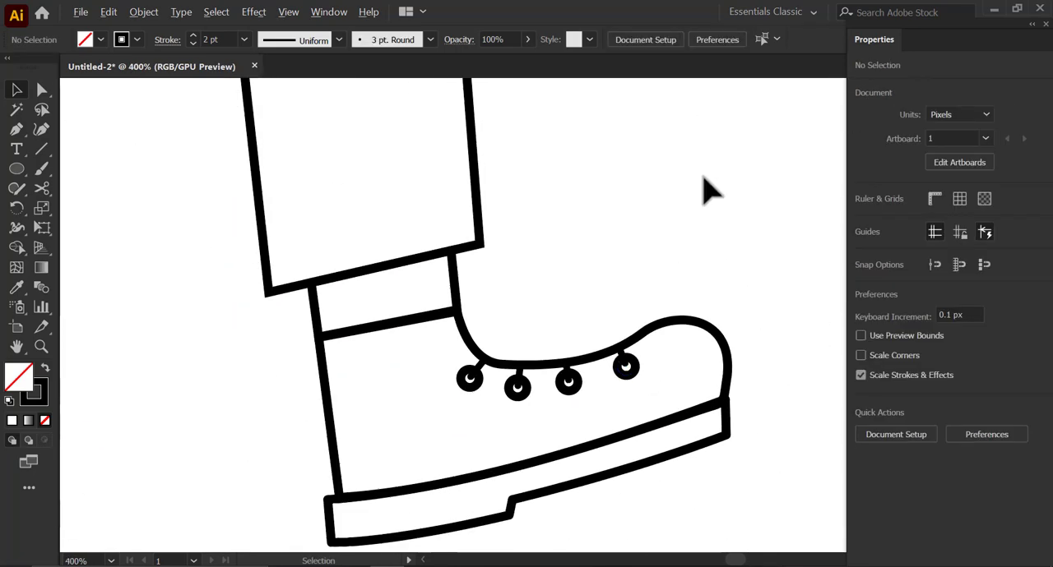
# - Give the front and rear leg outlines round stroke corners
pyautogui.moveTo(484, 303); pyautogui.dragTo(644, 376)
pyautogui.moveTo(429, 352); pyautogui.dragTo(437, 362)
pyautogui.click(891, 245)
pyautogui.click(798, 312)
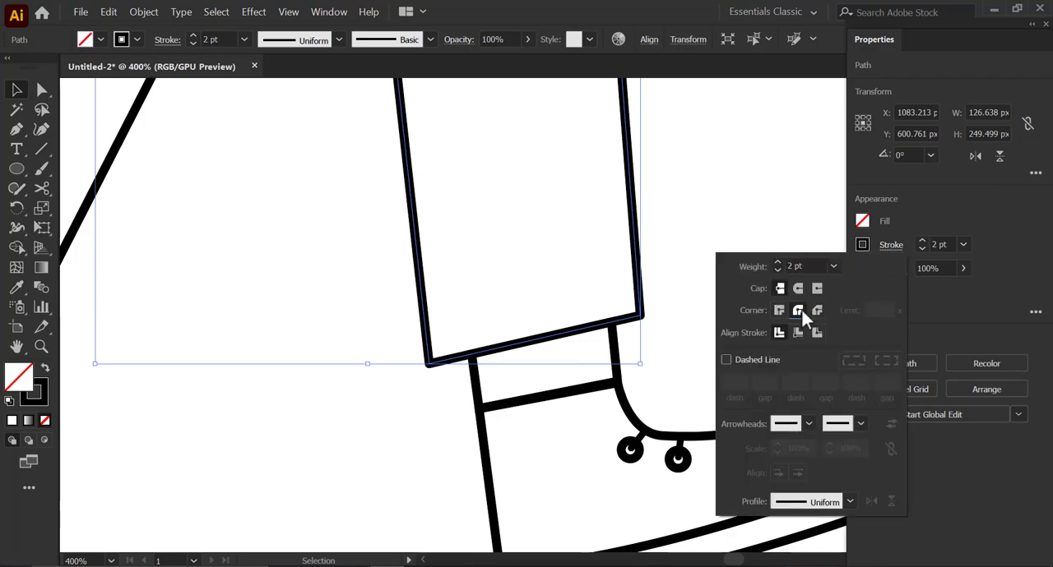
pyautogui.click(354, 346)
pyautogui.scroll(-2, 354, 346)
pyautogui.moveTo(354, 347)
pyautogui.mouseDown()
pyautogui.moveTo(548, 336)
pyautogui.moveTo(620, 373)
pyautogui.mouseUp()
pyautogui.moveTo(306, 290); pyautogui.dragTo(362, 353)
pyautogui.click(891, 245)
pyautogui.click(798, 311)
pyautogui.moveTo(591, 116); pyautogui.dragTo(545, 341)
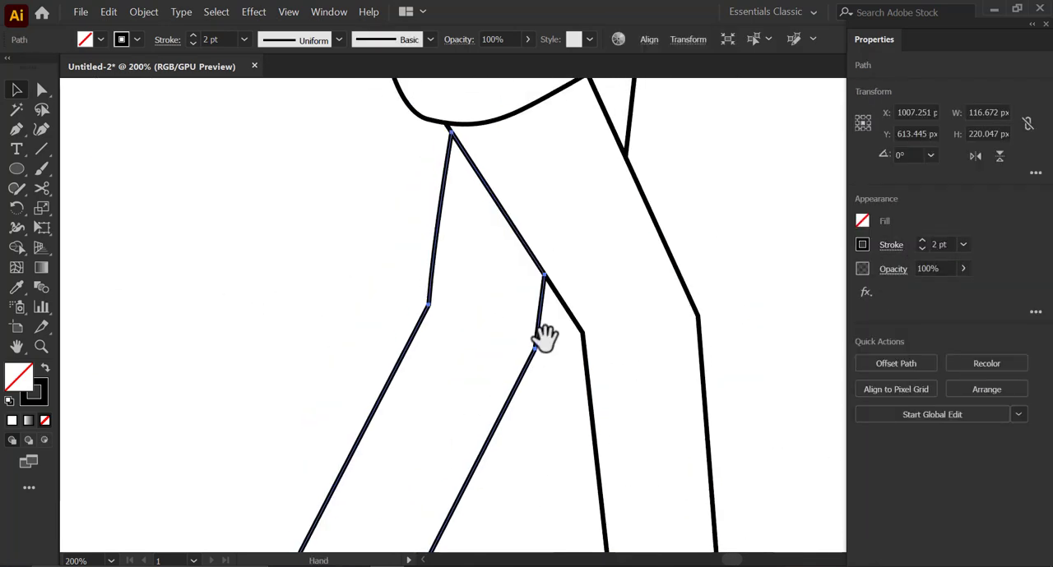
# - Group the finished boot and place a copy of it beneath the rear trouser leg
pyautogui.moveTo(583, 155); pyautogui.dragTo(535, 313)
pyautogui.click(535, 313)
pyautogui.scroll(-3, 535, 312)
pyautogui.moveTo(558, 542); pyautogui.dragTo(527, 496)
pyautogui.scroll(3, 563, 469)
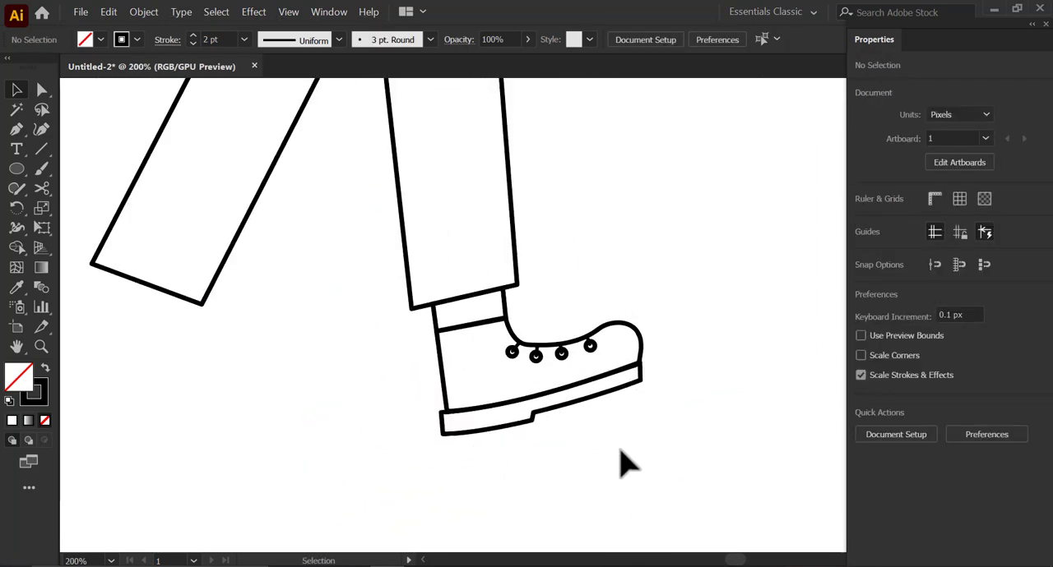
pyautogui.moveTo(697, 472); pyautogui.dragTo(442, 329)
pyautogui.rightClick(503, 339)
pyautogui.click(543, 168)
pyautogui.moveTo(546, 344); pyautogui.dragTo(235, 370)
# - Rotate the copied boot to follow the rear leg's slant and fit its ankle against the trouser hem
pyautogui.moveTo(292, 400); pyautogui.dragTo(514, 416)
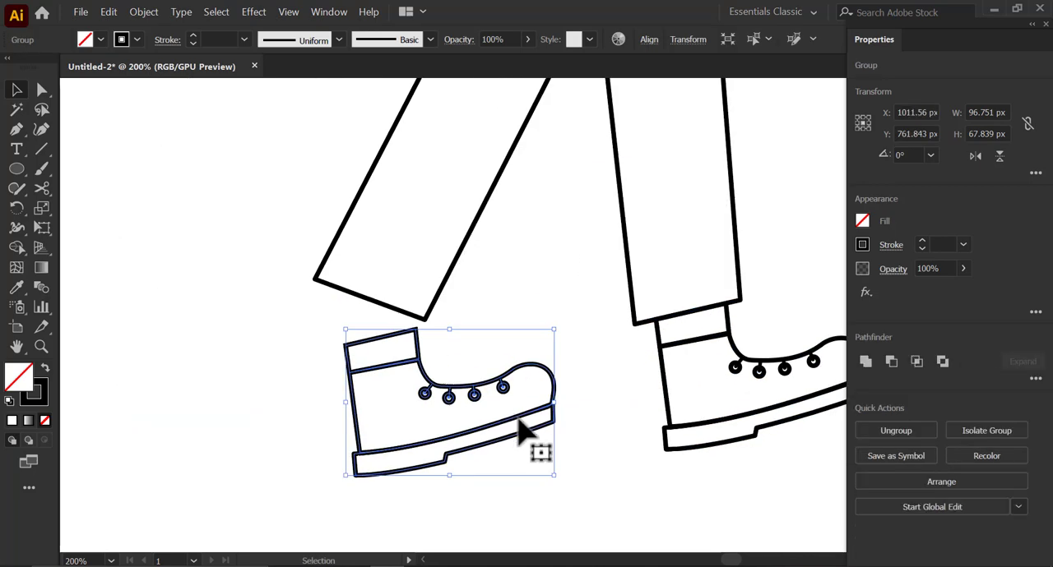
pyautogui.moveTo(556, 481); pyautogui.dragTo(455, 400)
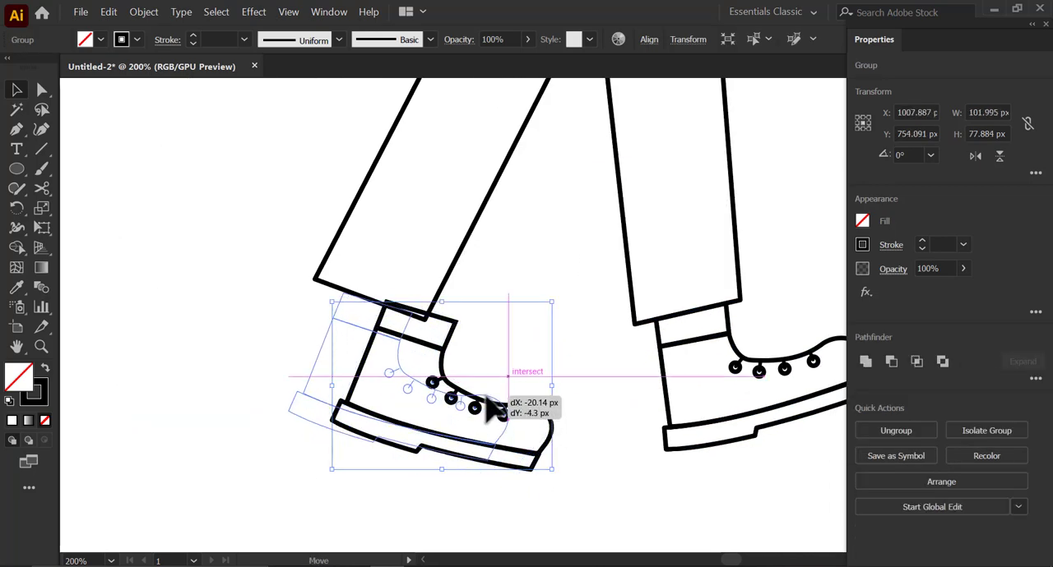
pyautogui.scroll(2, 395, 370)
pyautogui.moveTo(276, 279); pyautogui.dragTo(282, 271)
pyautogui.moveTo(469, 368); pyautogui.dragTo(453, 360)
pyautogui.scroll(2, 526, 312)
pyautogui.moveTo(510, 329); pyautogui.dragTo(510, 338)
pyautogui.scroll(-2, 497, 336)
pyautogui.moveTo(694, 288)
pyautogui.mouseDown()
pyautogui.moveTo(718, 303)
pyautogui.moveTo(700, 287)
pyautogui.mouseUp()
pyautogui.scroll(3, 497, 329)
pyautogui.moveTo(500, 349); pyautogui.dragTo(508, 398)
pyautogui.scroll(-7, 539, 333)
pyautogui.click(573, 316)
pyautogui.scroll(-2, 455, 376)
# - Group all parts of the walking figure, including both boots
pyautogui.moveTo(611, 351); pyautogui.dragTo(575, 397)
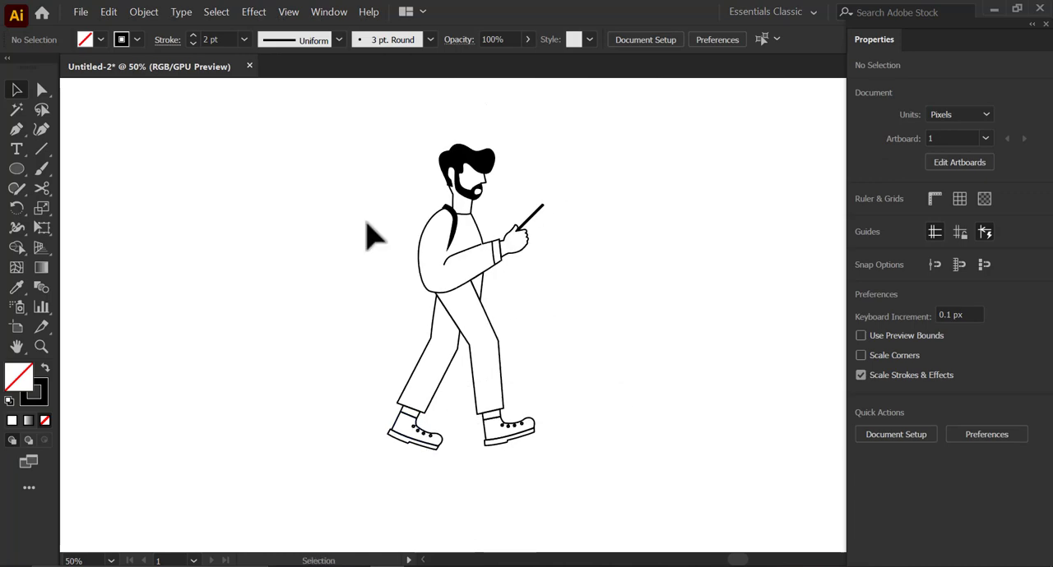
pyautogui.moveTo(312, 133); pyautogui.dragTo(559, 432)
pyautogui.rightClick(455, 288)
pyautogui.click(488, 378)
pyautogui.click(683, 254)
# - Start the backpack outline with the Pen tool at the shoulder strap, curving over its top and down the back in wavy bulges
pyautogui.scroll(1, 462, 230)
pyautogui.scroll(1, 469, 243)
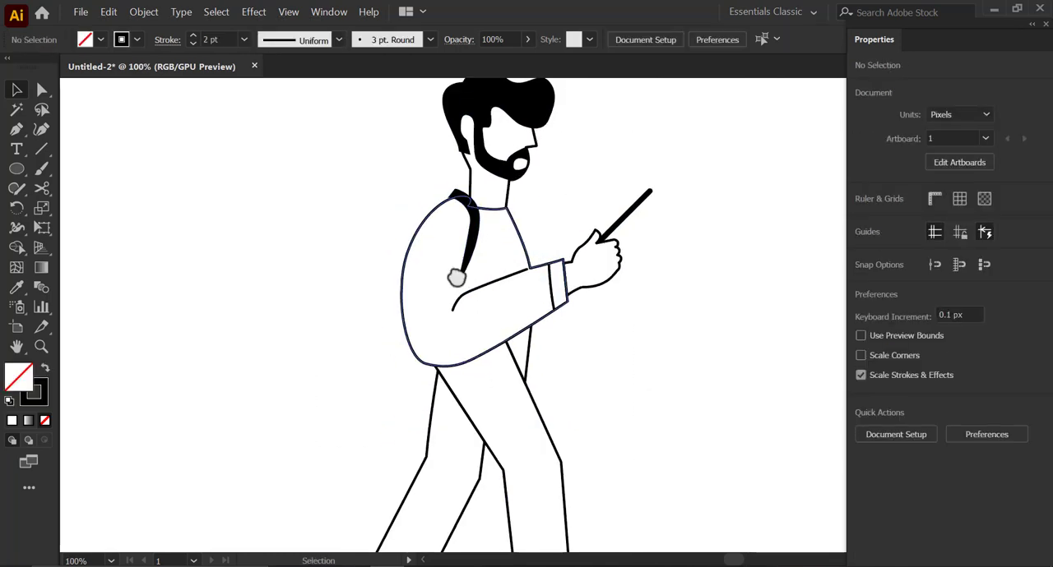
pyautogui.scroll(1, 404, 228)
pyautogui.scroll(1, 404, 228)
pyautogui.click(17, 129)
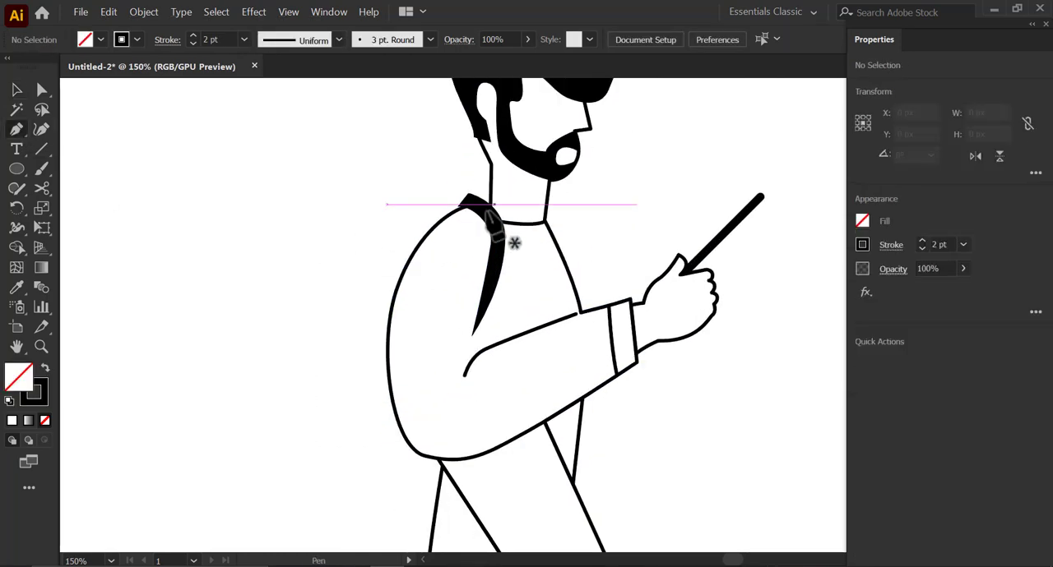
pyautogui.scroll(1, 496, 218)
pyautogui.click(494, 206)
pyautogui.moveTo(396, 114); pyautogui.dragTo(317, 114)
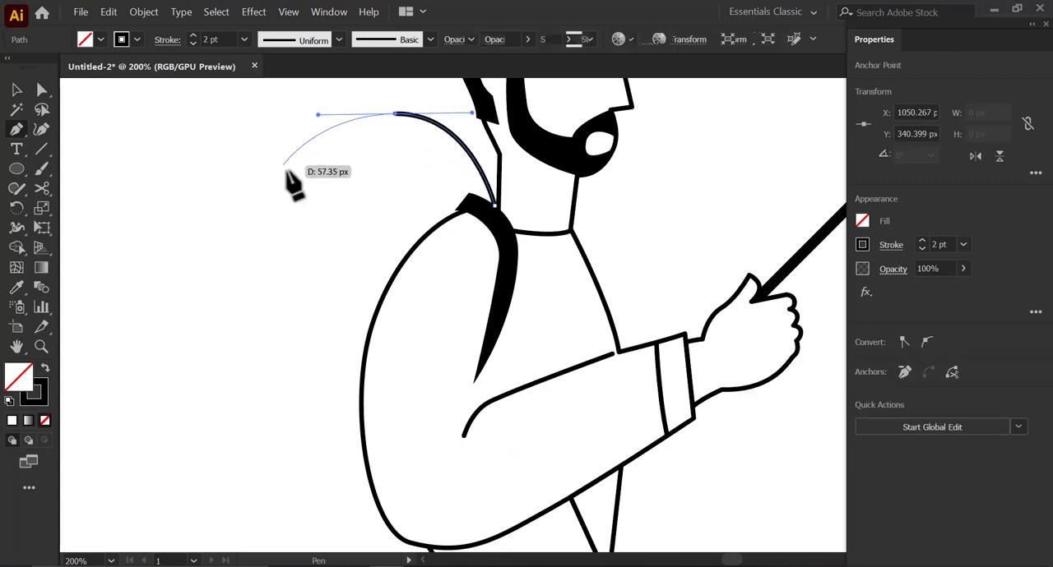
pyautogui.moveTo(288, 249); pyautogui.dragTo(270, 280)
pyautogui.press('space')
pyautogui.moveTo(264, 286); pyautogui.dragTo(262, 207)
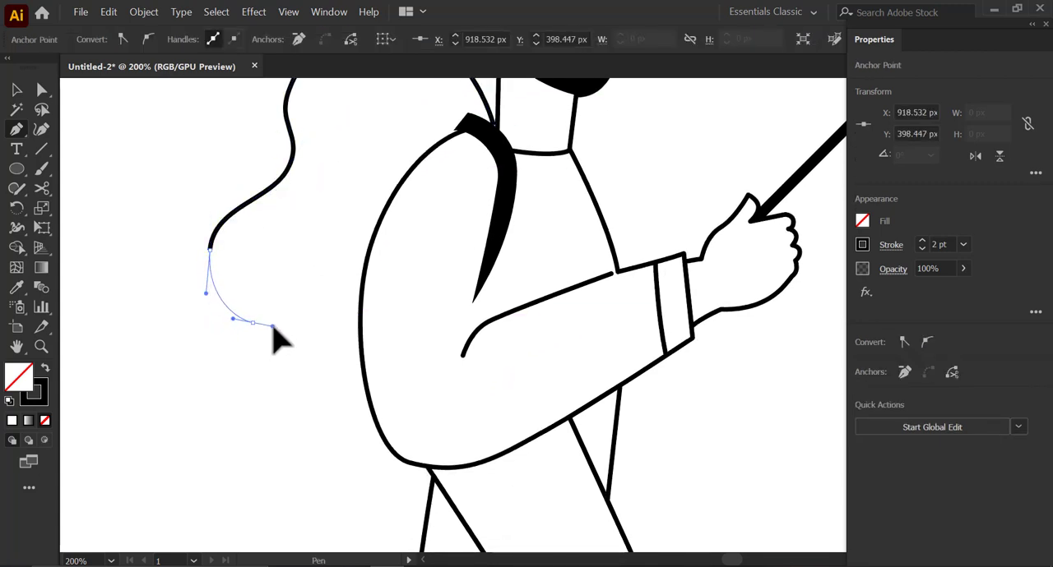
# - Continue the backpack outline through smaller lower bulges and a rounded base to the sweater's lower edge, and close it at the strap
pyautogui.moveTo(273, 326); pyautogui.dragTo(330, 308)
pyautogui.click(252, 322)
pyautogui.scroll(-1, 289, 340)
pyautogui.press('space')
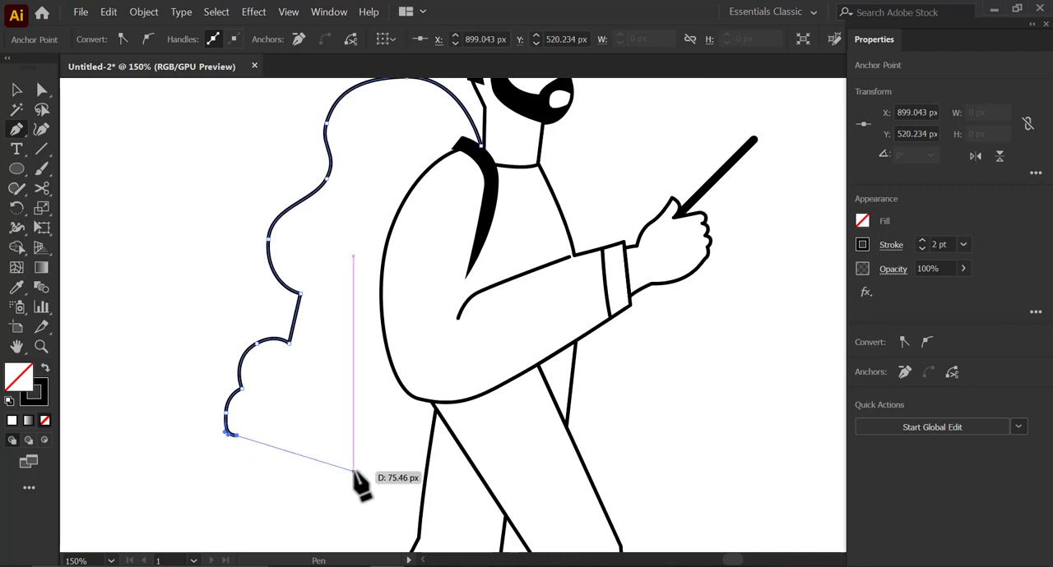
pyautogui.moveTo(354, 473); pyautogui.dragTo(448, 449)
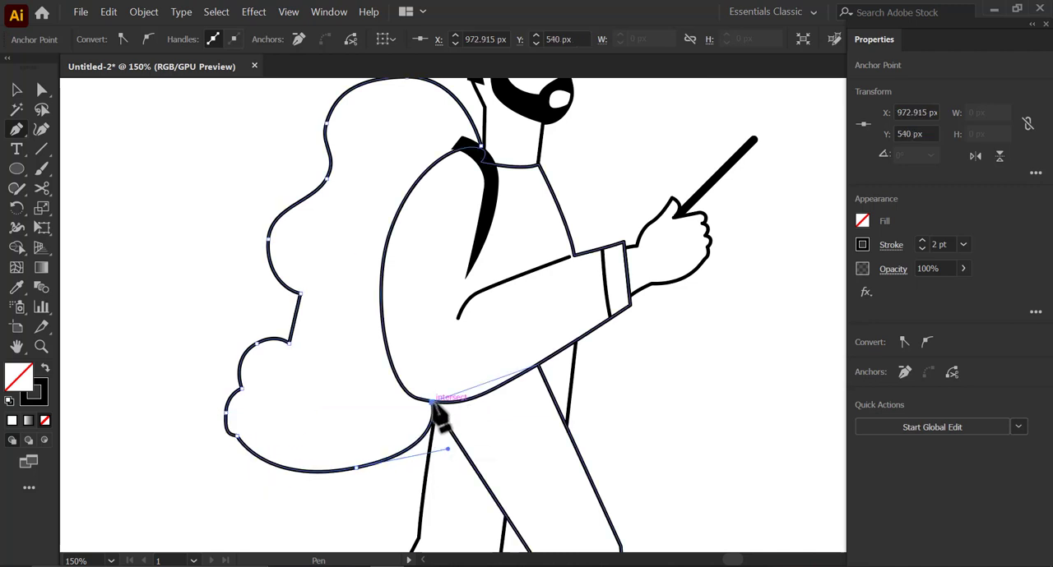
pyautogui.click(433, 403)
pyautogui.click(469, 146)
# - Adjust the anchor points and handles along the backpack's base to make its bottom curve rounder
pyautogui.click(42, 89)
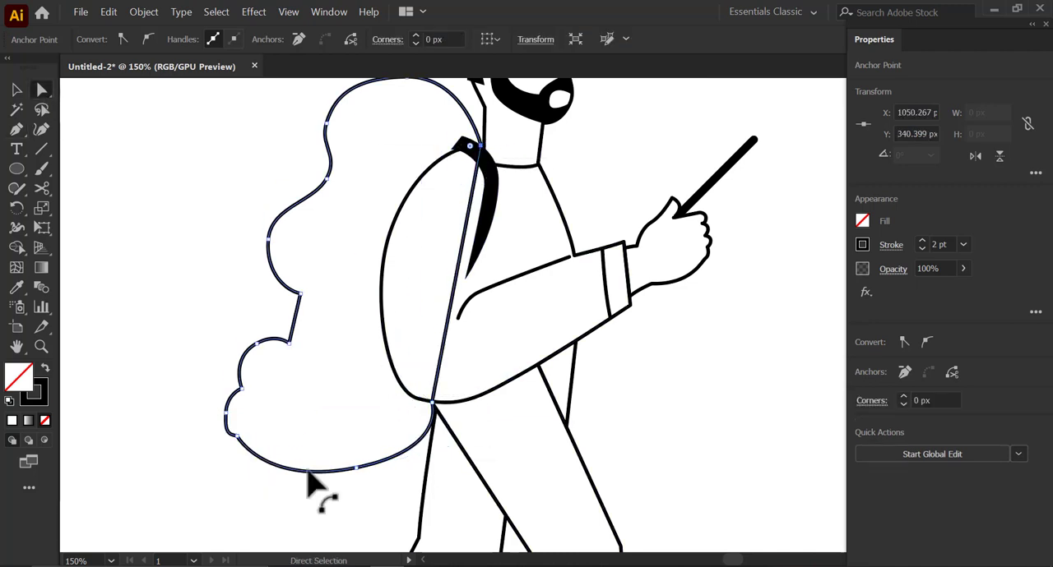
pyautogui.moveTo(356, 468); pyautogui.dragTo(354, 479)
pyautogui.scroll(-1, 289, 421)
pyautogui.click(266, 422)
pyautogui.moveTo(418, 432)
pyautogui.mouseDown()
pyautogui.moveTo(435, 383)
pyautogui.moveTo(426, 407)
pyautogui.mouseUp()
# - Swap the backpack's stroke and fill to make it solid black, and send it behind the figure
pyautogui.click(16, 89)
pyautogui.moveTo(225, 227); pyautogui.dragTo(333, 345)
pyautogui.click(45, 368)
pyautogui.rightClick(317, 304)
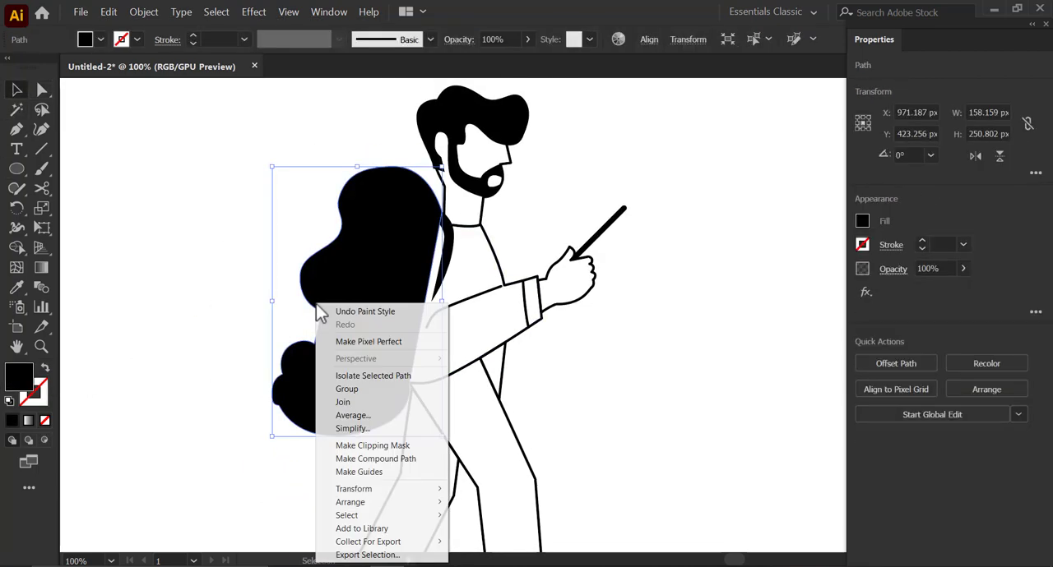
pyautogui.moveTo(416, 503)
pyautogui.click(477, 542)
pyautogui.click(653, 375)
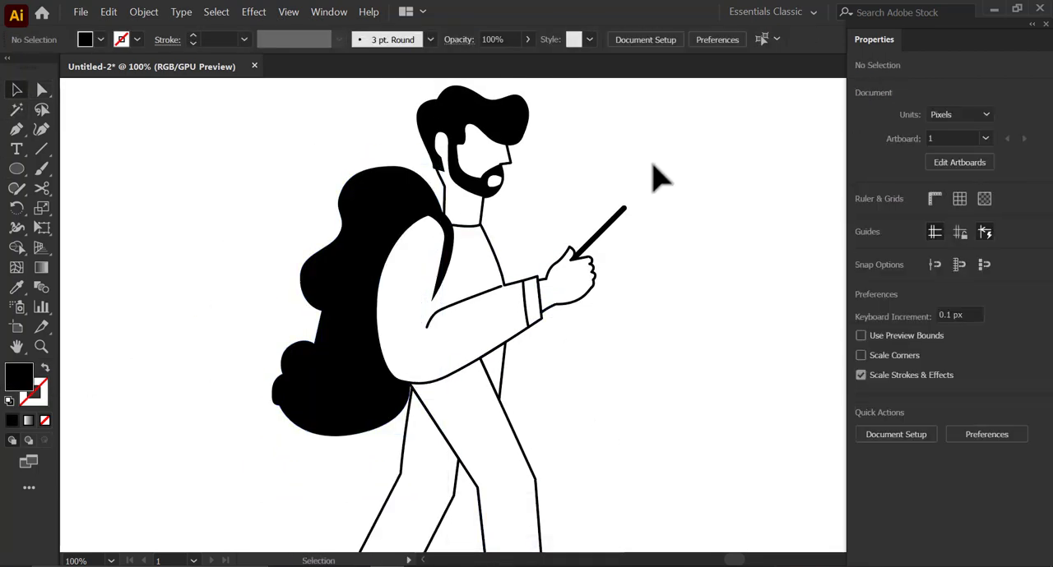
# - Group the backpack together with the figure
pyautogui.scroll(-1, 632, 198)
pyautogui.moveTo(399, 164); pyautogui.dragTo(604, 498)
pyautogui.rightClick(539, 304)
pyautogui.click(575, 394)
pyautogui.click(372, 261)
# - Scale the grouped backpacker up to about 522 × 900 px and place it in the artboard's left half
pyautogui.scroll(-2, 421, 277)
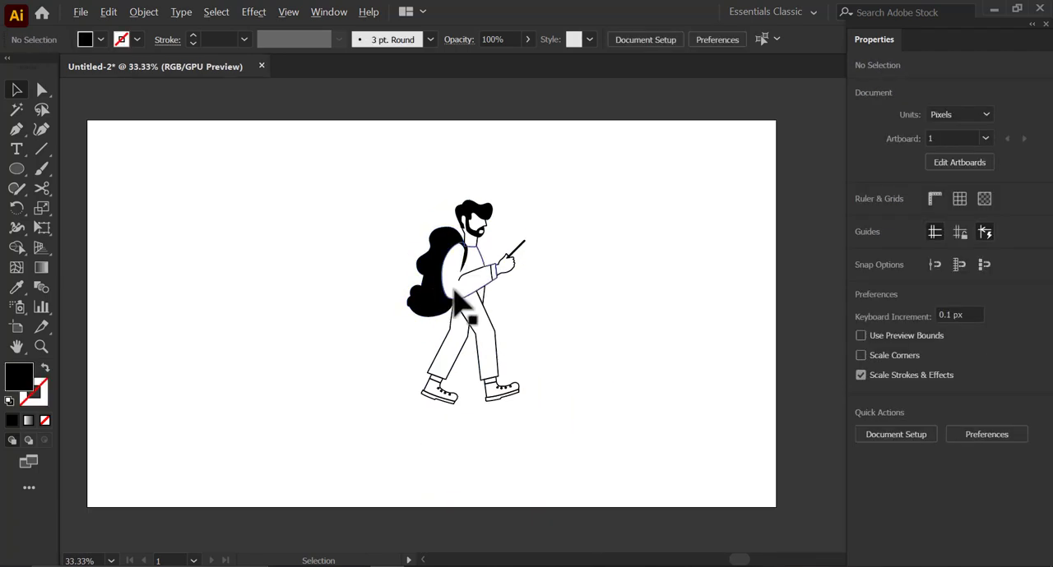
pyautogui.click(454, 290)
pyautogui.moveTo(524, 403); pyautogui.dragTo(642, 454)
pyautogui.moveTo(496, 319); pyautogui.dragTo(334, 301)
pyautogui.scroll(1, 337, 302)
pyautogui.moveTo(348, 309); pyautogui.dragTo(397, 293)
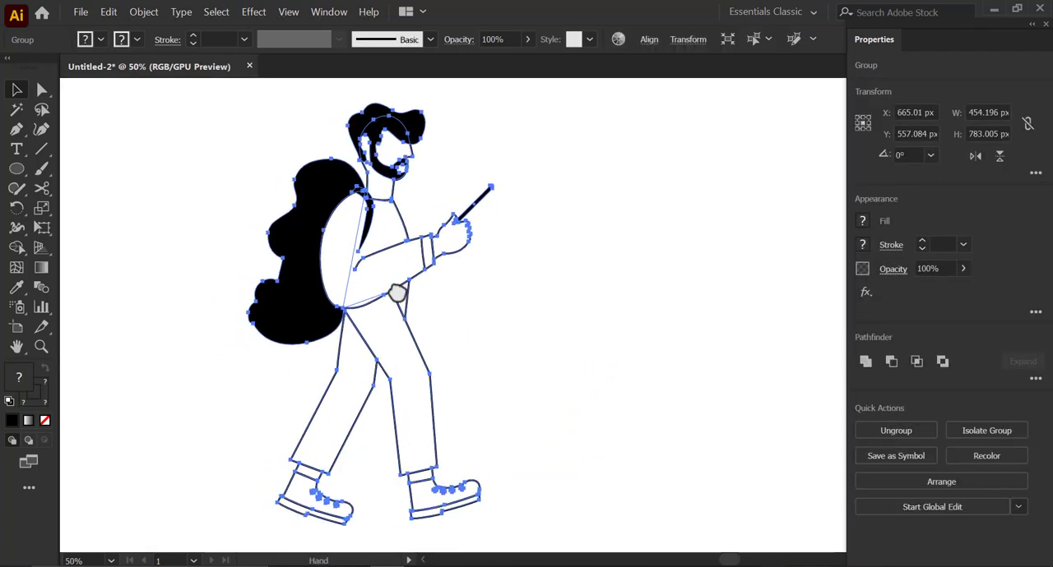
pyautogui.scroll(-1, 329, 341)
pyautogui.moveTo(439, 323); pyautogui.dragTo(463, 324)
pyautogui.moveTo(397, 298); pyautogui.dragTo(384, 297)
pyautogui.click(420, 328)
pyautogui.click(385, 314)
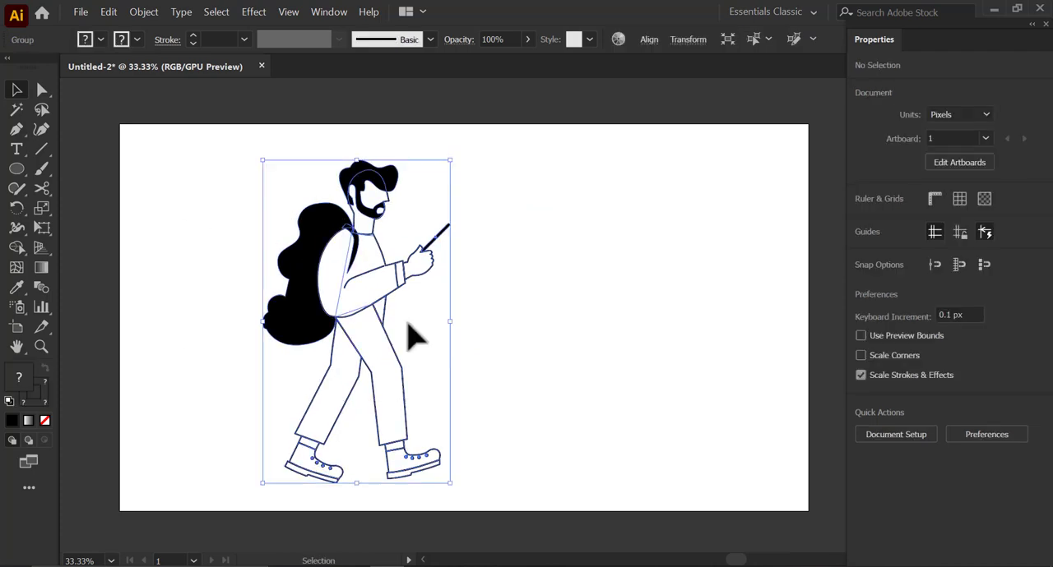
# - Duplicate the backpacker into the artboard's right half and fine-tune the copy's position
pyautogui.moveTo(416, 336); pyautogui.dragTo(634, 329)
pyautogui.click(688, 318)
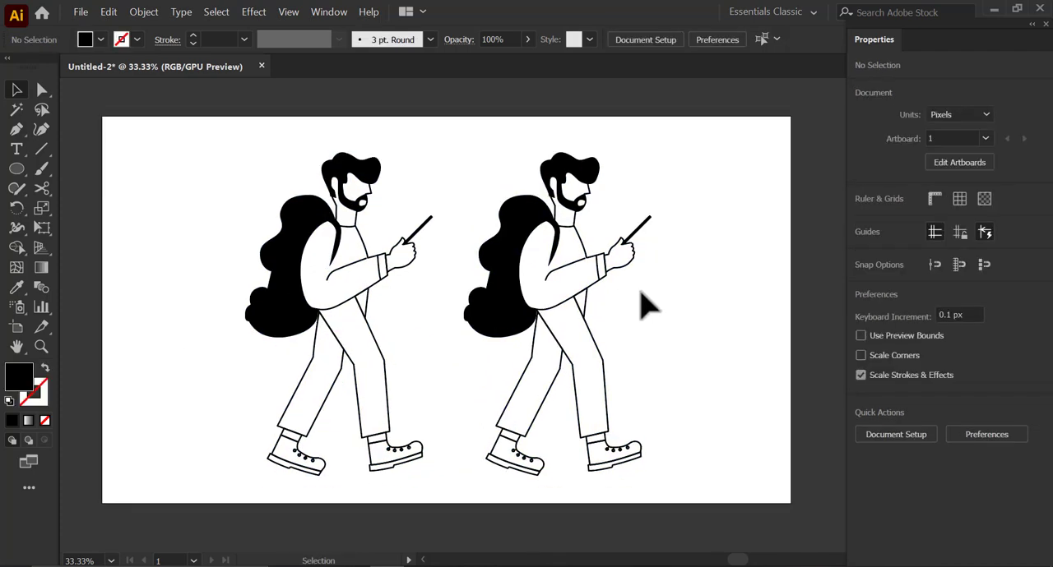
pyautogui.moveTo(647, 422); pyautogui.dragTo(655, 435)
pyautogui.moveTo(576, 294); pyautogui.dragTo(581, 292)
pyautogui.click(718, 308)
pyautogui.moveTo(660, 302); pyautogui.dragTo(647, 301)
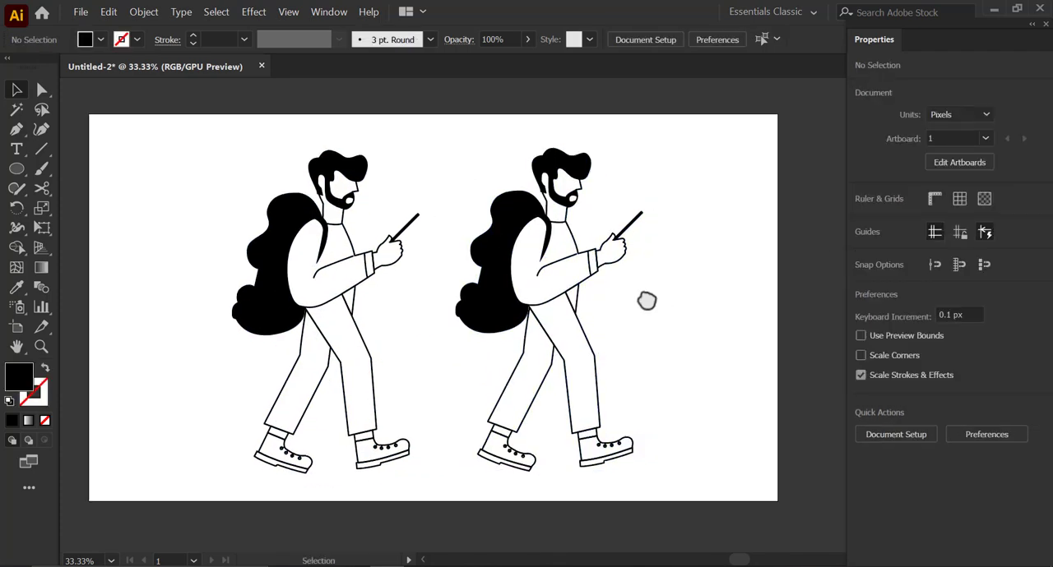
# - Draw a 960 × 1080 px rectangle over the artboard's right half and fill it with yellow-green
pyautogui.click(13, 171)
pyautogui.click(98, 169)
pyautogui.moveTo(523, 243); pyautogui.dragTo(777, 500)
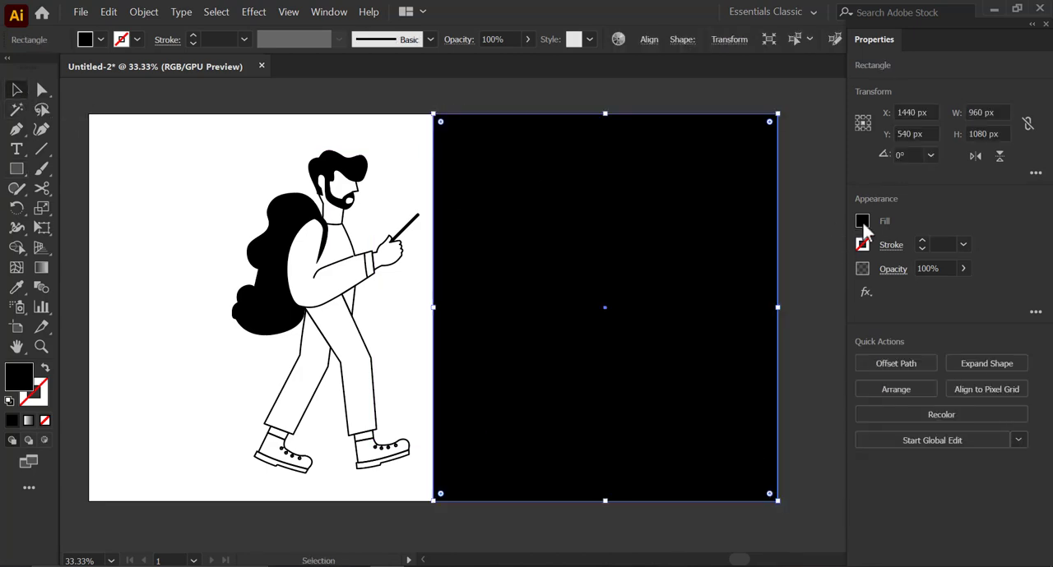
pyautogui.click(862, 223)
pyautogui.click(691, 305)
# - Send the yellow-green rectangle behind the copied figure and lock it
pyautogui.rightClick(674, 178)
pyautogui.moveTo(719, 444)
pyautogui.click(814, 412)
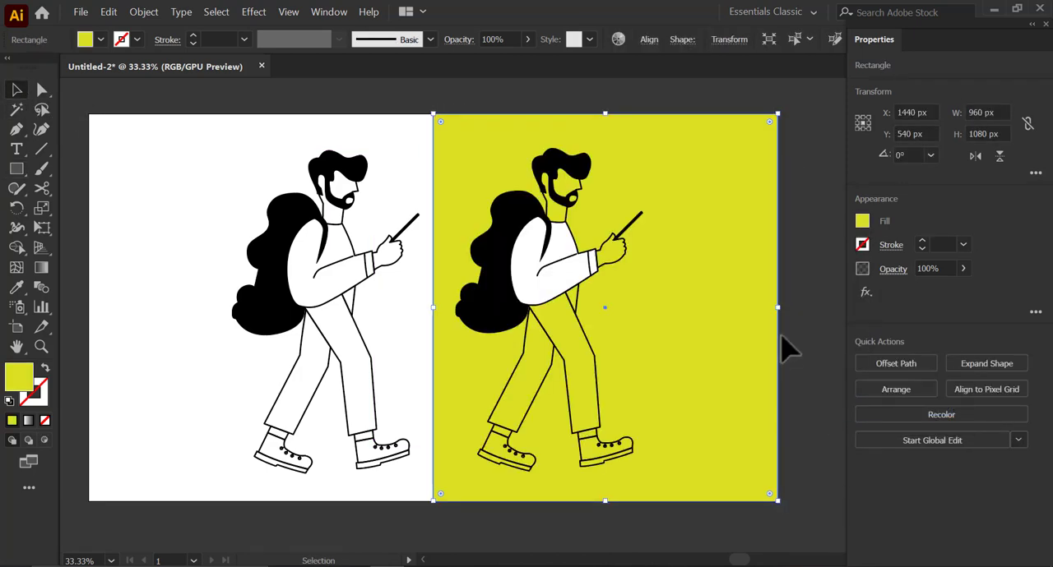
pyautogui.click(786, 349)
pyautogui.click(607, 328)
pyautogui.click(145, 11)
pyautogui.moveTo(247, 94)
pyautogui.click(369, 104)
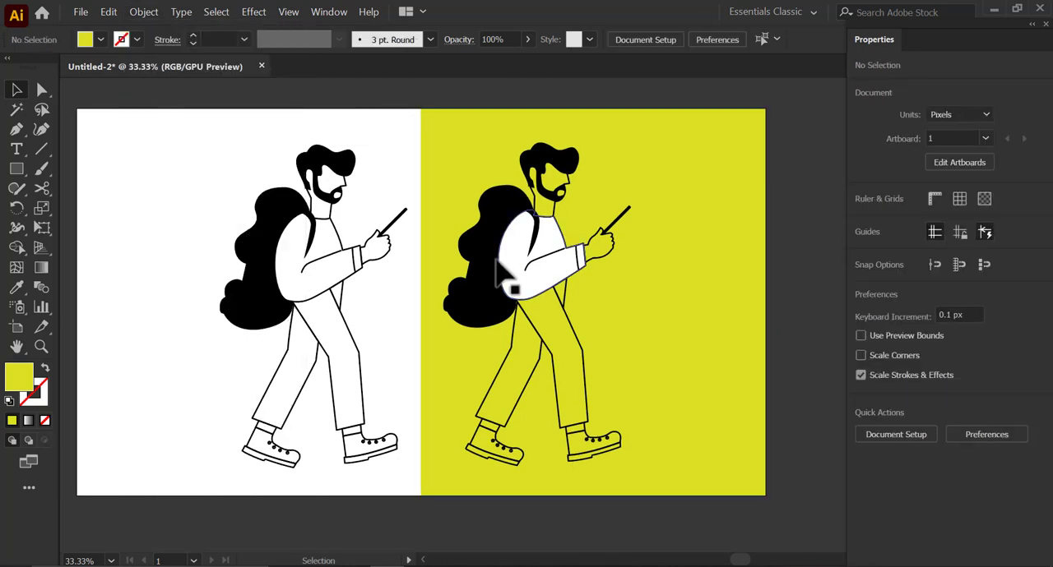
# - Shift the copied figure toward the middle of the yellow half and the original toward the middle of the white half
pyautogui.click(496, 263)
pyautogui.moveTo(541, 263); pyautogui.dragTo(587, 264)
pyautogui.press('space')
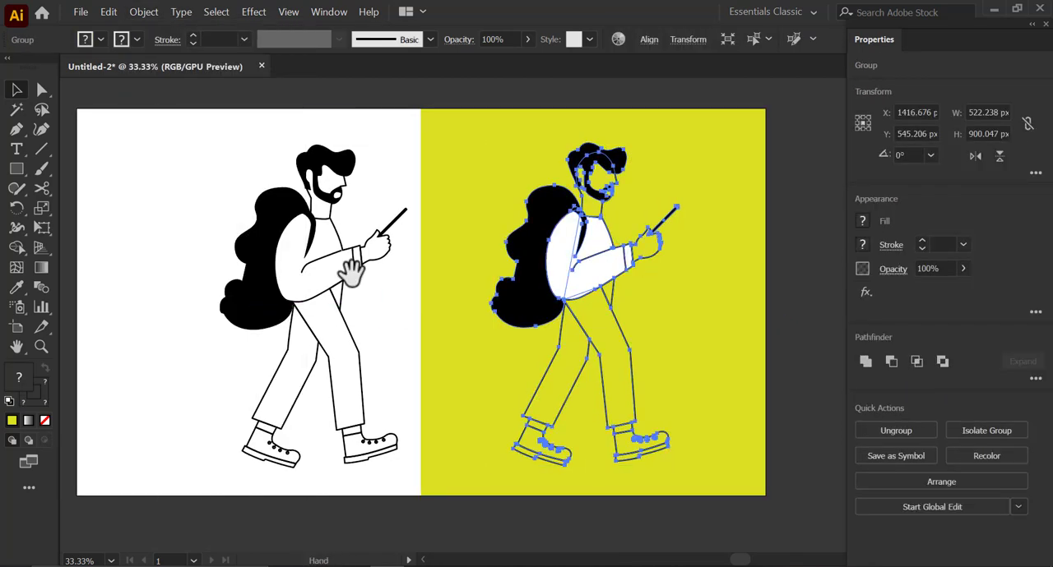
pyautogui.moveTo(352, 272); pyautogui.dragTo(407, 272)
pyautogui.moveTo(366, 292); pyautogui.dragTo(303, 297)
pyautogui.hotkey('ctrl', 'a')
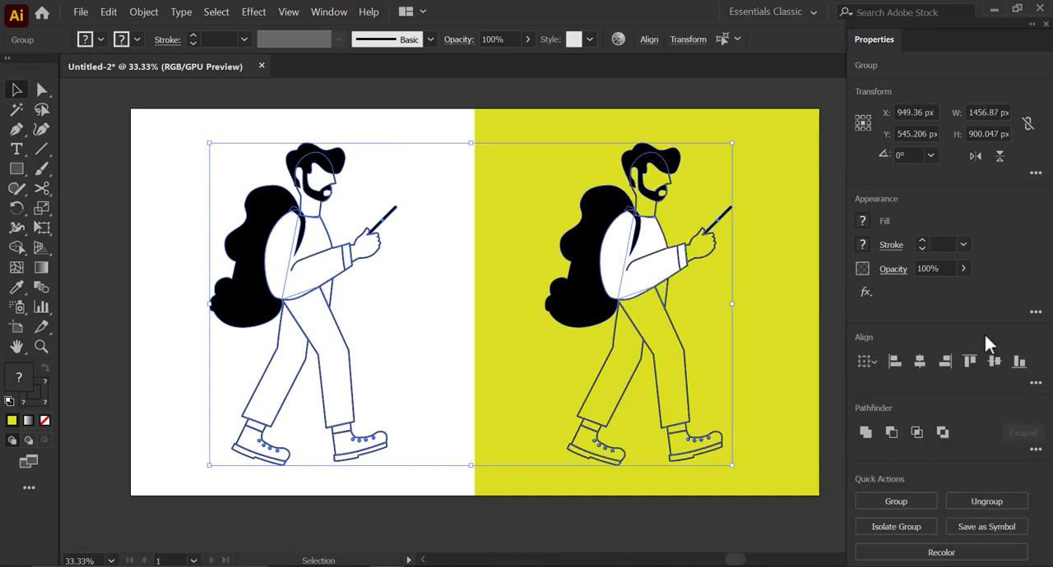
pyautogui.click(771, 274)
pyautogui.press('space')
pyautogui.moveTo(724, 248); pyautogui.dragTo(644, 265)
pyautogui.scroll(1, 231, 276)
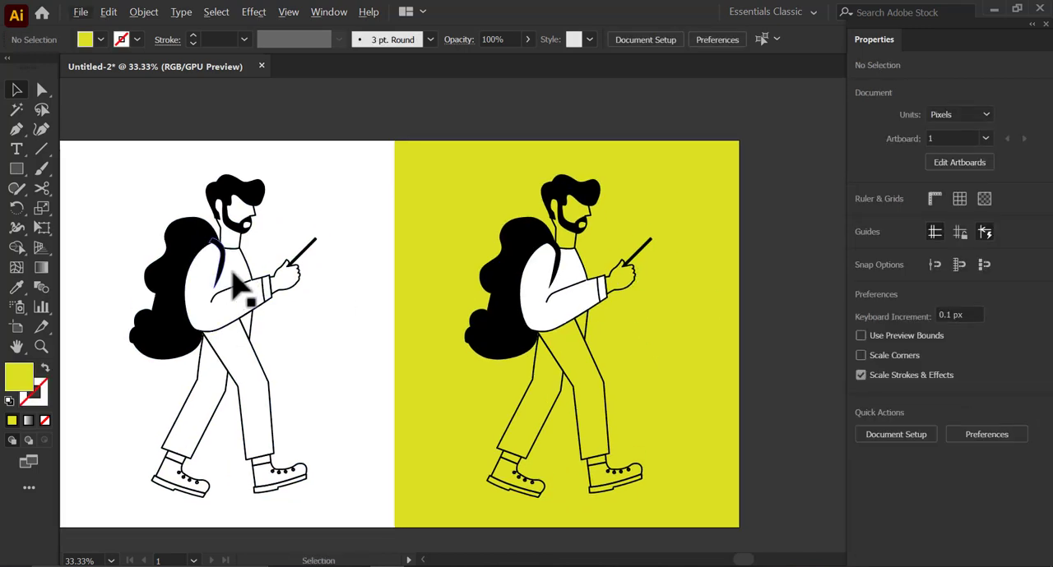
# - Set up the Pen tool with no fill and a black 1 pt stroke
pyautogui.click(231, 277)
pyautogui.click(351, 286)
pyautogui.scroll(2, 216, 284)
pyautogui.press('space')
pyautogui.moveTo(216, 285); pyautogui.dragTo(281, 330)
pyautogui.click(16, 136)
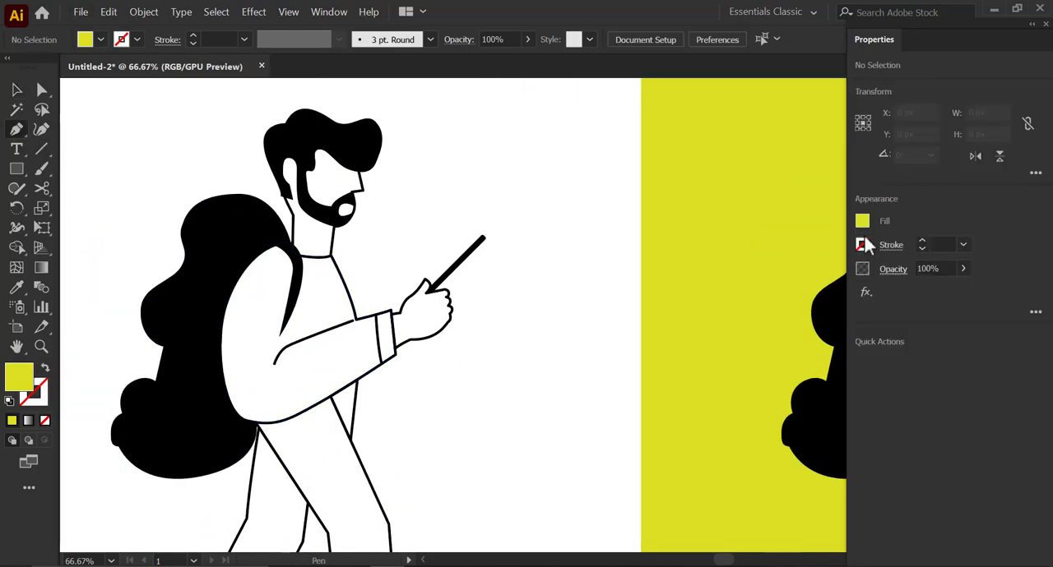
pyautogui.click(865, 243)
pyautogui.click(697, 365)
pyautogui.click(871, 246)
pyautogui.click(865, 224)
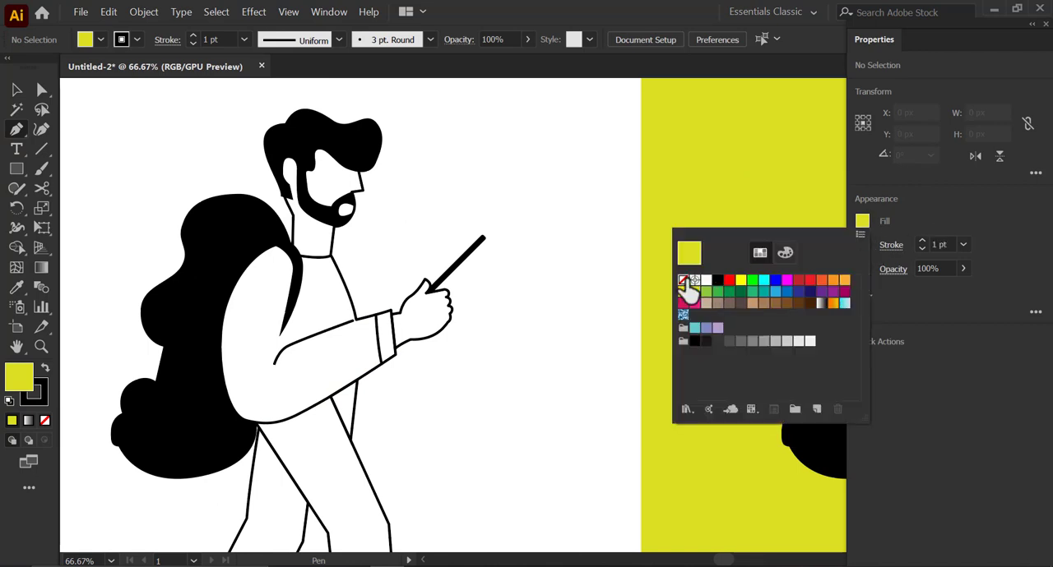
pyautogui.click(685, 280)
pyautogui.click(865, 219)
pyautogui.scroll(1, 474, 168)
pyautogui.press('space')
pyautogui.moveTo(482, 200); pyautogui.dragTo(462, 257)
pyautogui.click(476, 260)
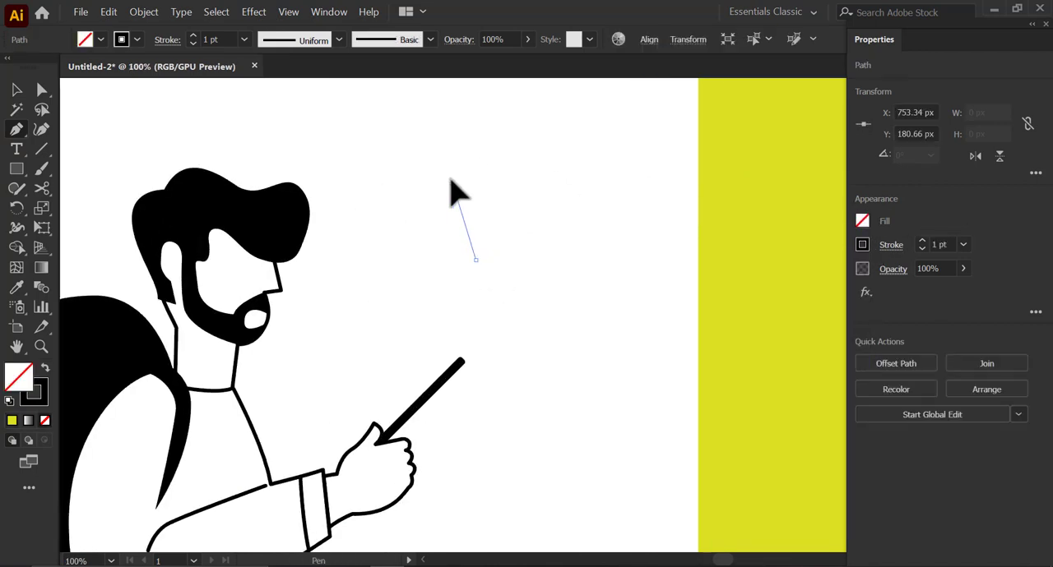
pyautogui.moveTo(453, 186); pyautogui.dragTo(518, 141)
pyautogui.hotkey('ctrl', 'z')
pyautogui.hotkey('ctrl', 'z')
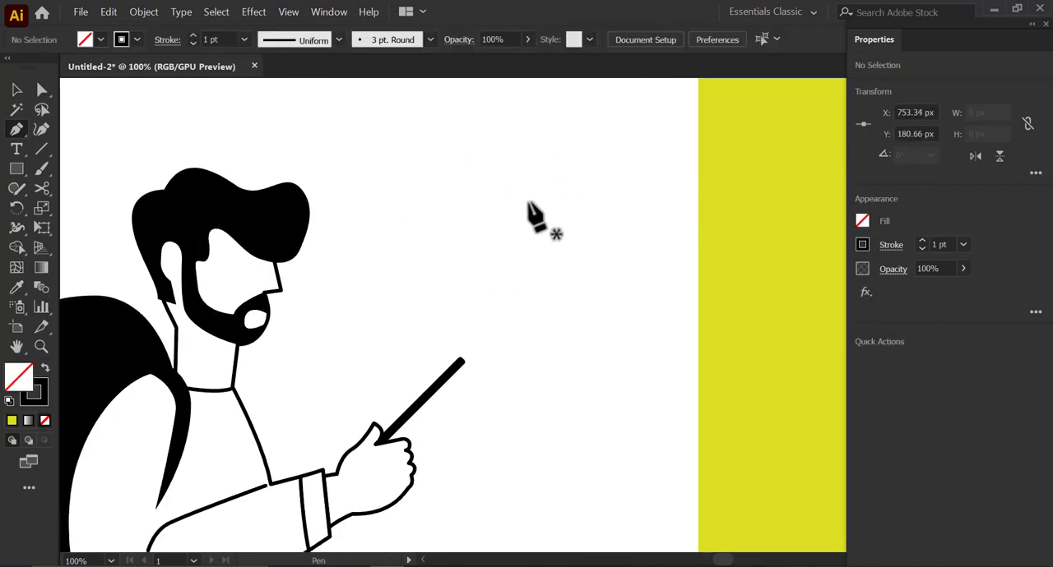
# - Draw a circle above the raised hand and turn its bottom anchor into a point pulled down to form a map pin
pyautogui.moveTo(16, 172); pyautogui.dragTo(74, 209)
pyautogui.moveTo(473, 157); pyautogui.dragTo(547, 252)
pyautogui.moveTo(21, 131); pyautogui.dragTo(82, 190)
pyautogui.click(521, 252)
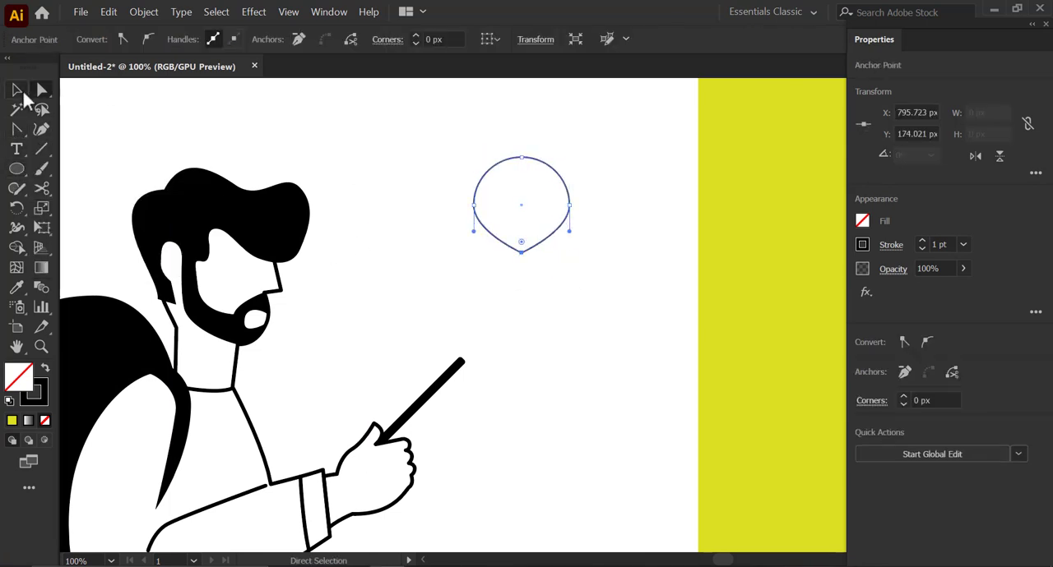
pyautogui.moveTo(520, 252); pyautogui.dragTo(521, 294)
# - Add a circle about 41 px wide inside the map pin, centered horizontally in its round upper part
pyautogui.moveTo(17, 169); pyautogui.dragTo(85, 206)
pyautogui.moveTo(481, 157); pyautogui.dragTo(479, 156)
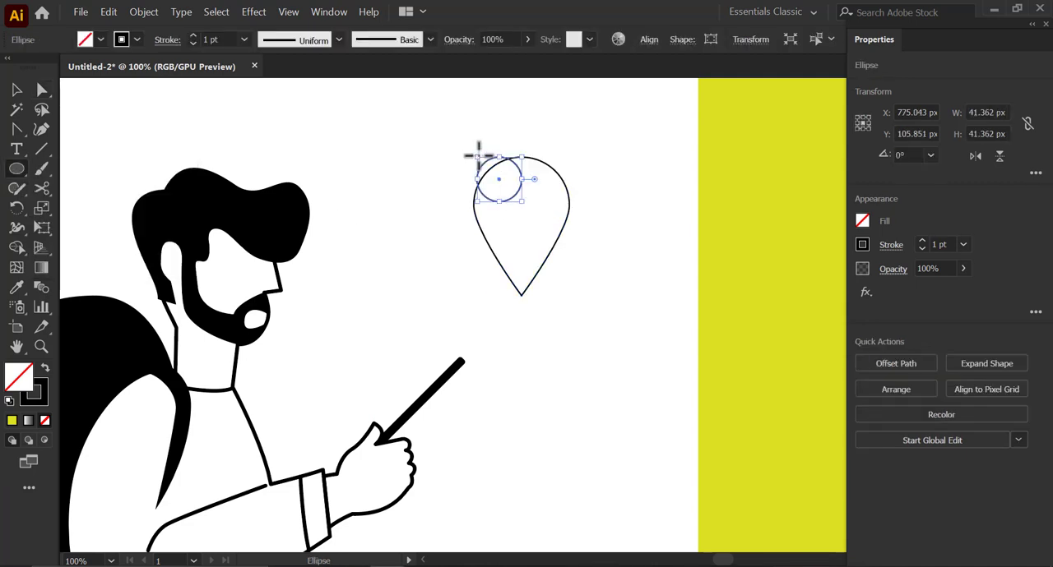
pyautogui.press('v')
pyautogui.moveTo(463, 117); pyautogui.dragTo(589, 239)
pyautogui.click(919, 362)
pyautogui.click(994, 361)
pyautogui.click(538, 213)
pyautogui.click(532, 202)
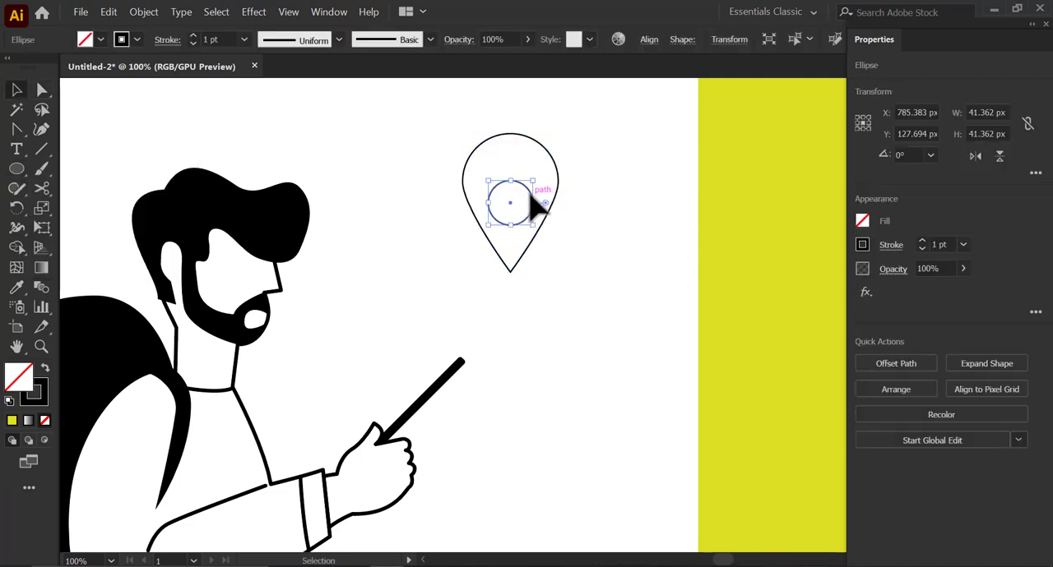
pyautogui.click(575, 275)
# - Group the map pin with its inner circle, thicken the outlines and scale it down slightly
pyautogui.scroll(-1, 577, 276)
pyautogui.click(547, 251)
pyautogui.keyDown('shift'); pyautogui.click(541, 224); pyautogui.keyUp('shift')
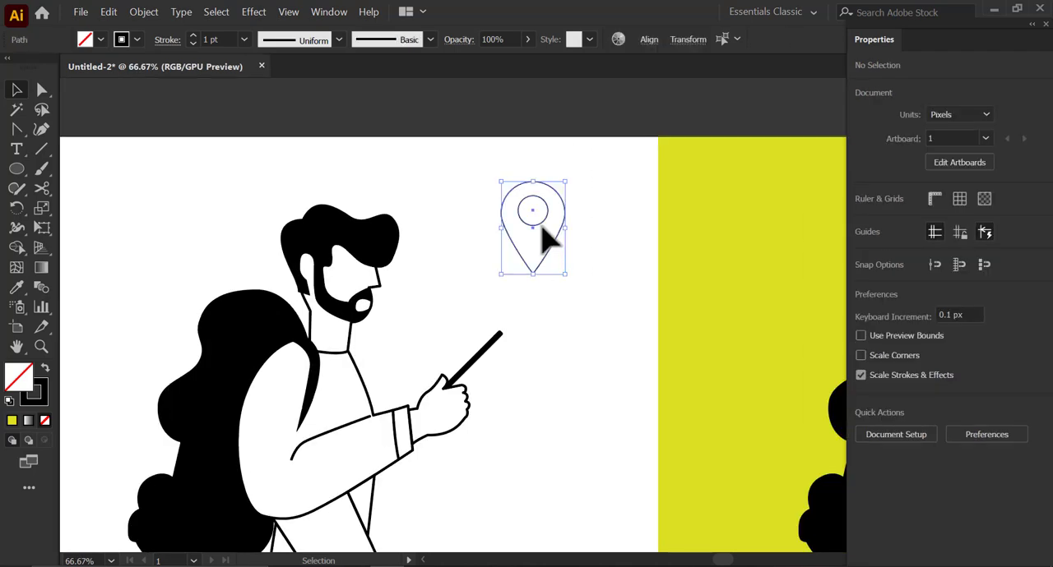
pyautogui.rightClick(540, 223)
pyautogui.moveTo(463, 142)
pyautogui.mouseDown()
pyautogui.moveTo(561, 275)
pyautogui.moveTo(535, 257)
pyautogui.mouseUp()
pyautogui.moveTo(557, 283); pyautogui.dragTo(553, 277)
pyautogui.click(577, 294)
# - Draw a circle about 301 px in diameter behind the left figure's head and set its stroke to 2 pt
pyautogui.moveTo(509, 338); pyautogui.dragTo(508, 325)
pyautogui.scroll(-1, 571, 305)
pyautogui.moveTo(466, 382); pyautogui.dragTo(455, 343)
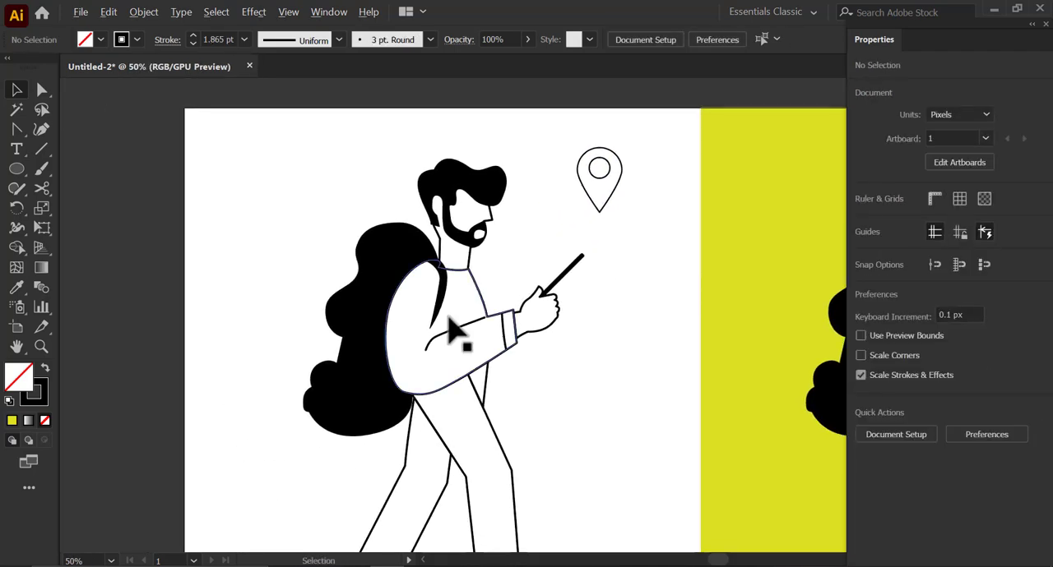
pyautogui.press('l')
pyautogui.moveTo(351, 217); pyautogui.dragTo(434, 297)
pyautogui.press('v')
pyautogui.click(209, 236)
pyautogui.click(272, 225)
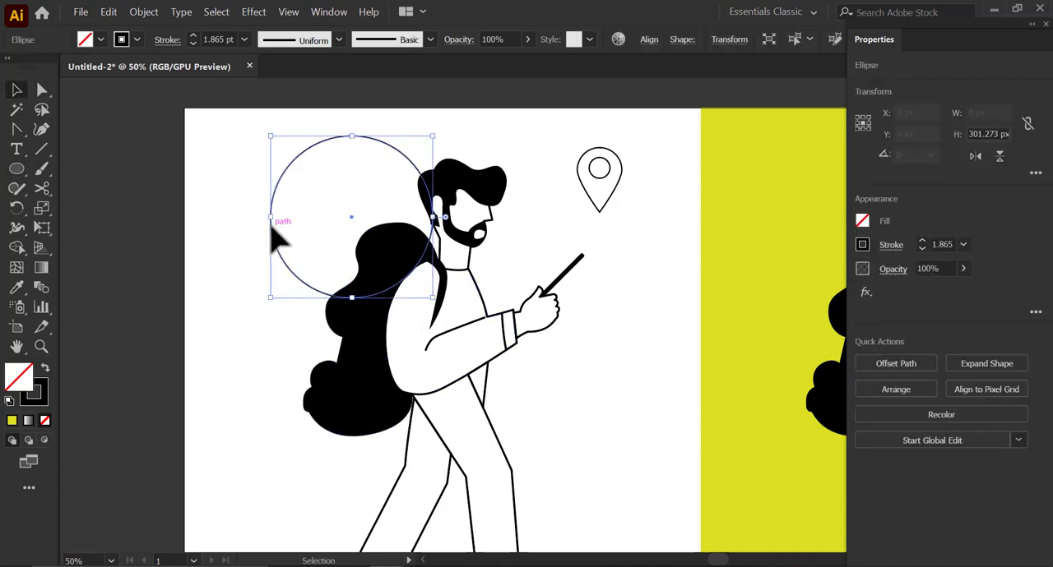
pyautogui.click(963, 245)
pyautogui.click(964, 334)
# - Delete the copied backpacker from the yellow half of the artboard
pyautogui.click(615, 274)
pyautogui.scroll(-1, 503, 275)
pyautogui.moveTo(503, 275); pyautogui.dragTo(454, 252)
pyautogui.click(731, 293)
pyautogui.press('Delete')
pyautogui.scroll(1, 447, 245)
pyautogui.moveTo(393, 158); pyautogui.dragTo(392, 166)
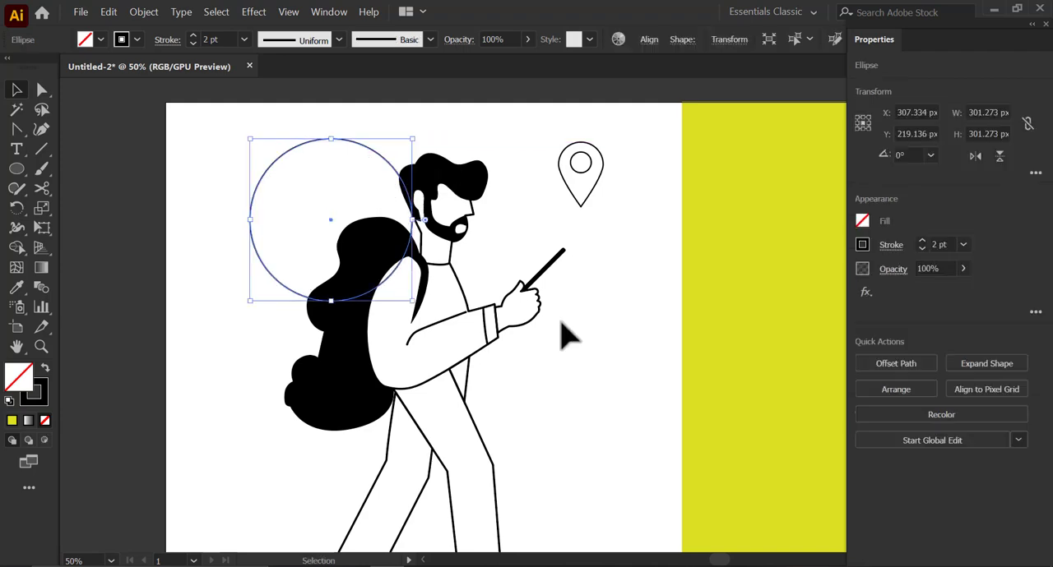
# - Move the map pin closer to the figure's raised hand and scale it down slightly
pyautogui.click(559, 320)
pyautogui.moveTo(559, 320); pyautogui.dragTo(543, 346)
pyautogui.moveTo(562, 205); pyautogui.dragTo(574, 188)
pyautogui.moveTo(575, 188); pyautogui.dragTo(564, 170)
pyautogui.click(544, 332)
pyautogui.moveTo(543, 332); pyautogui.dragTo(542, 320)
# - Draw a circle about 119 px wide, move it beside the figure's legs and place an overlapping duplicate next to it
pyautogui.moveTo(21, 172); pyautogui.dragTo(94, 210)
pyautogui.moveTo(205, 226)
pyautogui.mouseDown()
pyautogui.moveTo(260, 289)
pyautogui.moveTo(553, 414)
pyautogui.mouseUp()
pyautogui.press('v')
pyautogui.click(552, 427)
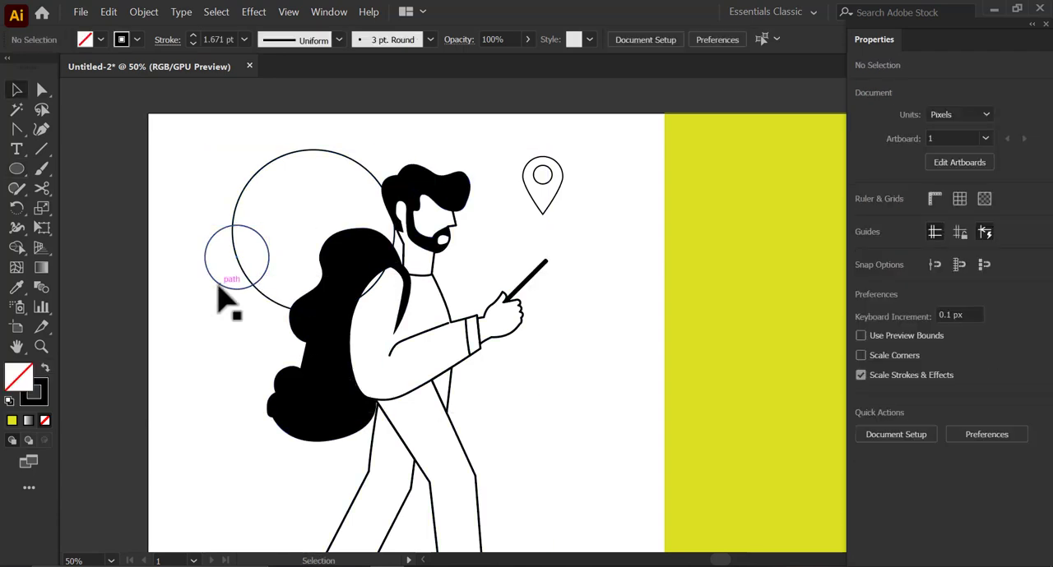
pyautogui.moveTo(227, 293); pyautogui.dragTo(630, 355)
pyautogui.scroll(2, 564, 371)
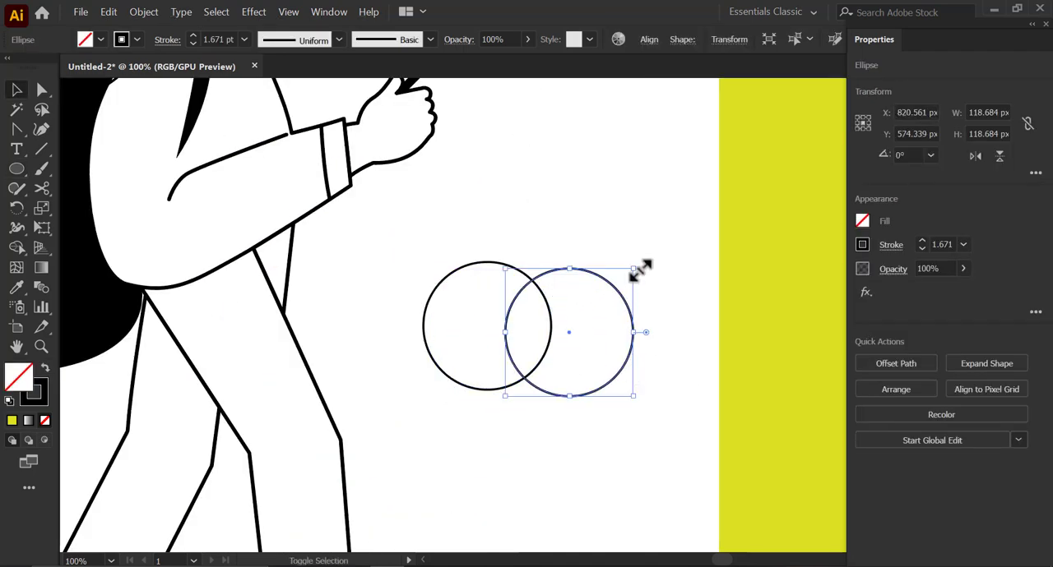
# - Shrink the duplicate circle, center it vertically on the larger circle's right edge and unite both shapes
pyautogui.moveTo(633, 267); pyautogui.dragTo(576, 326)
pyautogui.moveTo(601, 439); pyautogui.dragTo(504, 329)
pyautogui.click(993, 362)
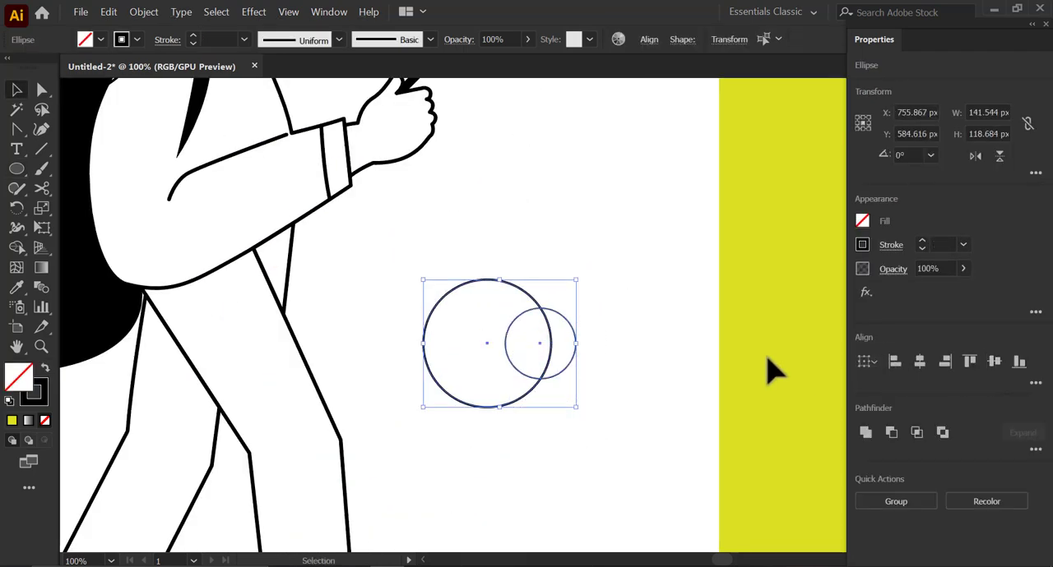
pyautogui.click(574, 372)
pyautogui.moveTo(574, 355); pyautogui.dragTo(603, 363)
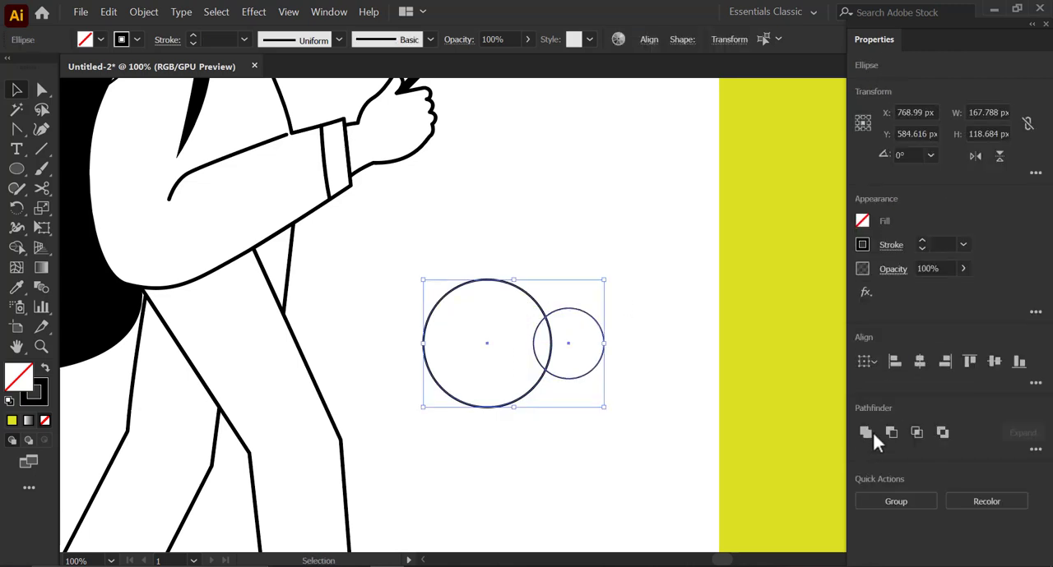
pyautogui.click(874, 430)
# - Cut away the lower half of the united circles by subtracting a rectangle about 249 by 89 px to form a cloud
pyautogui.click(17, 168)
pyautogui.moveTo(655, 440); pyautogui.dragTo(387, 343)
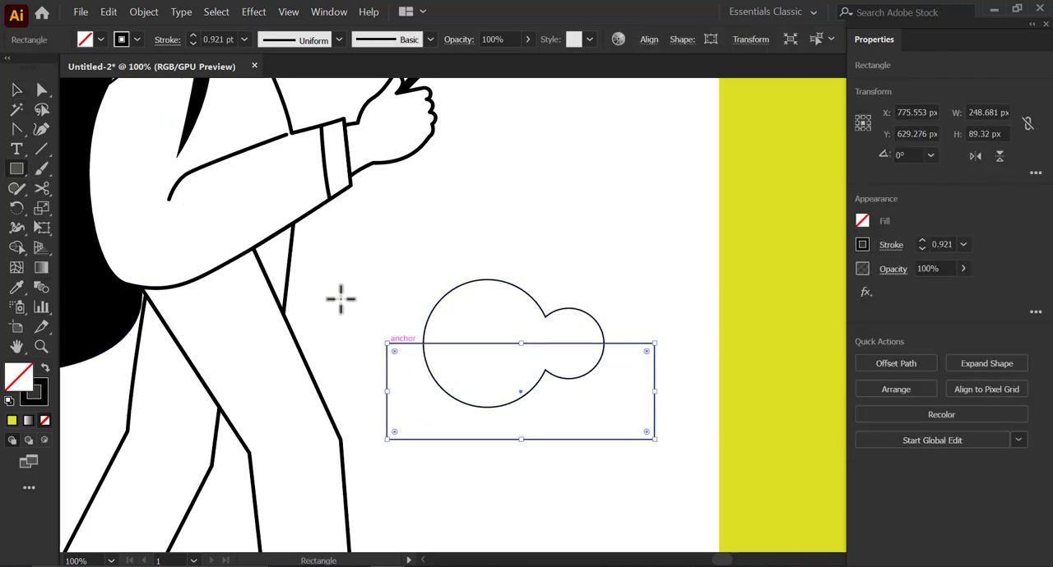
pyautogui.click(17, 89)
pyautogui.moveTo(549, 261); pyautogui.dragTo(590, 420)
pyautogui.click(891, 431)
pyautogui.click(573, 286)
pyautogui.click(578, 306)
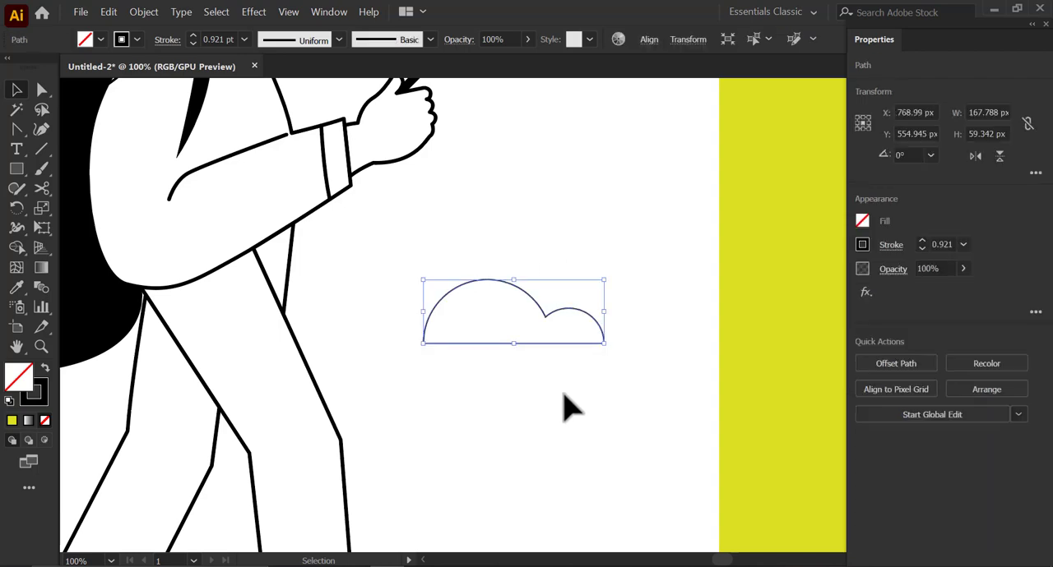
# - Give the cloud a 2 pt stroke and white fill, and place it over the background circle with a smaller copy below the raised hand
pyautogui.hotkey('ctrl', '-')
pyautogui.hotkey('ctrl', '-')
pyautogui.click(962, 244)
pyautogui.click(984, 338)
pyautogui.moveTo(613, 377); pyautogui.dragTo(632, 329)
pyautogui.click(862, 222)
pyautogui.click(703, 281)
pyautogui.click(591, 216)
pyautogui.click(622, 348)
pyautogui.hotkey('ctrl', '-')
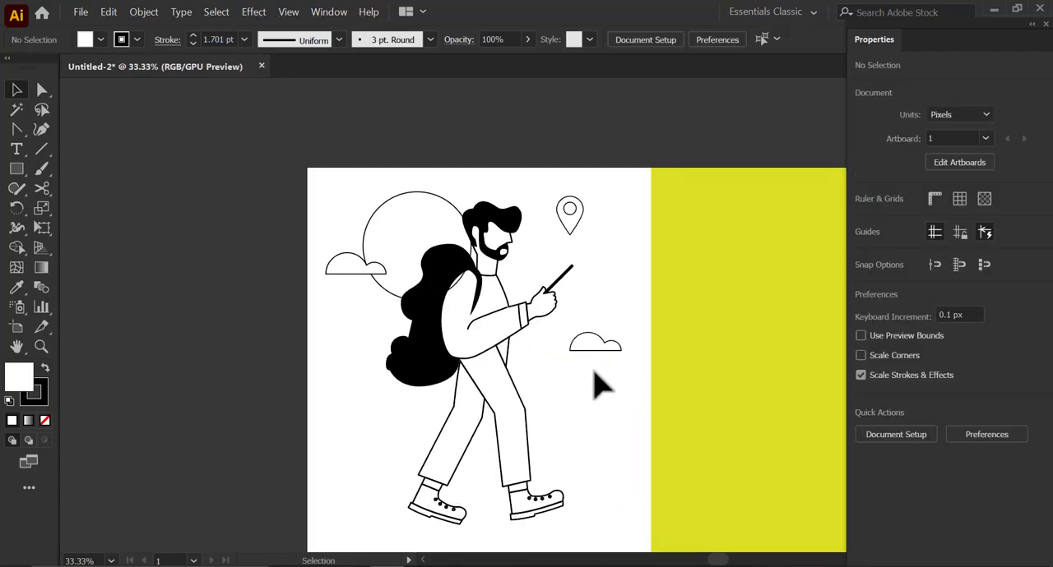
# - Send the large background circle behind all other artwork
pyautogui.rightClick(418, 200)
pyautogui.moveTo(470, 400)
pyautogui.click(574, 439)
pyautogui.click(597, 268)
pyautogui.press('space')
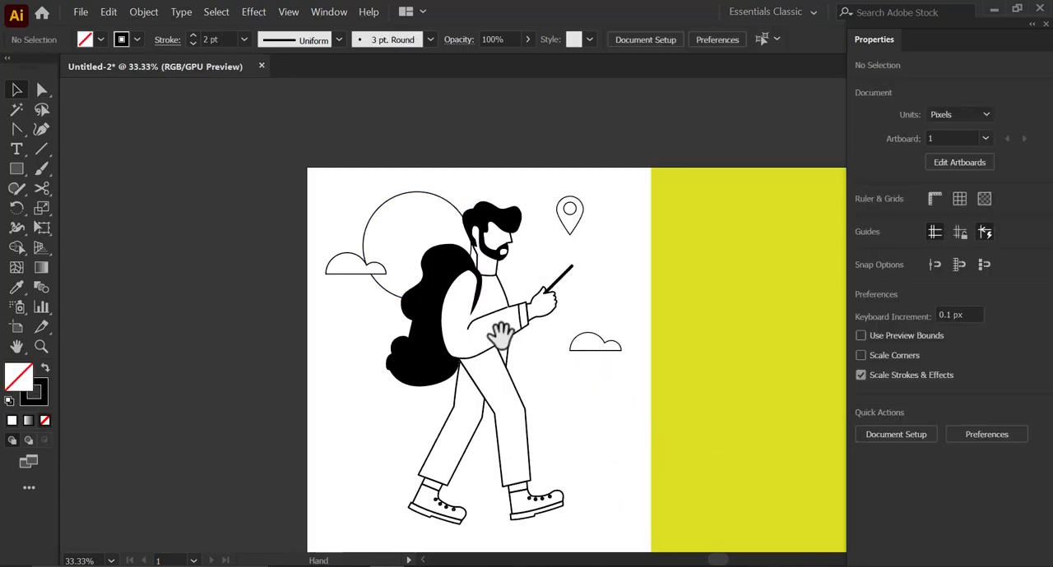
# - Draw a wavy hill outline about 813 px wide and 325 px high across the figure's legs with the Curvature tool
pyautogui.moveTo(498, 331); pyautogui.dragTo(491, 305)
pyautogui.click(43, 123)
pyautogui.press('space')
pyautogui.moveTo(349, 503); pyautogui.dragTo(339, 466)
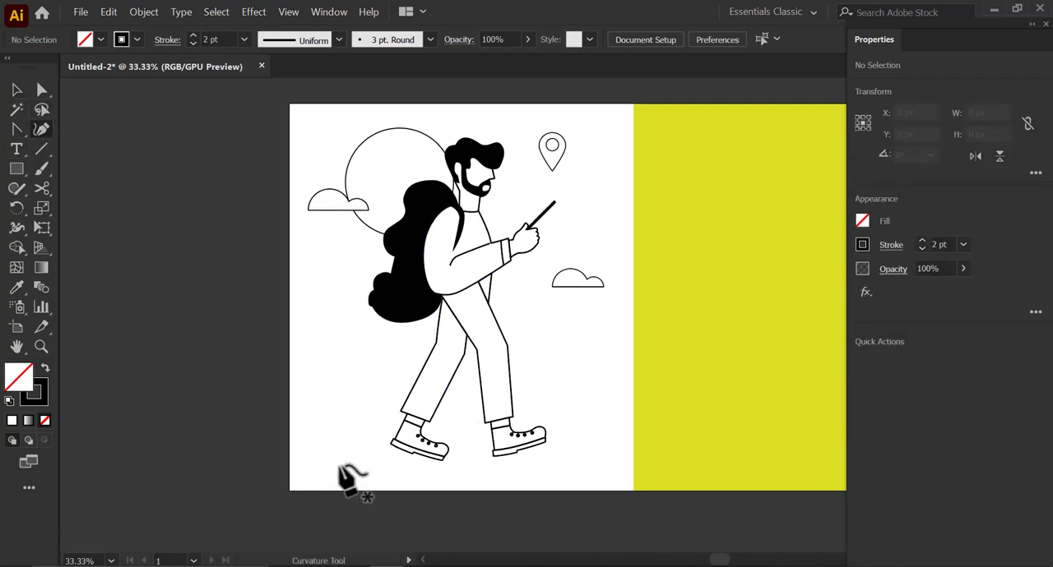
pyautogui.click(324, 456)
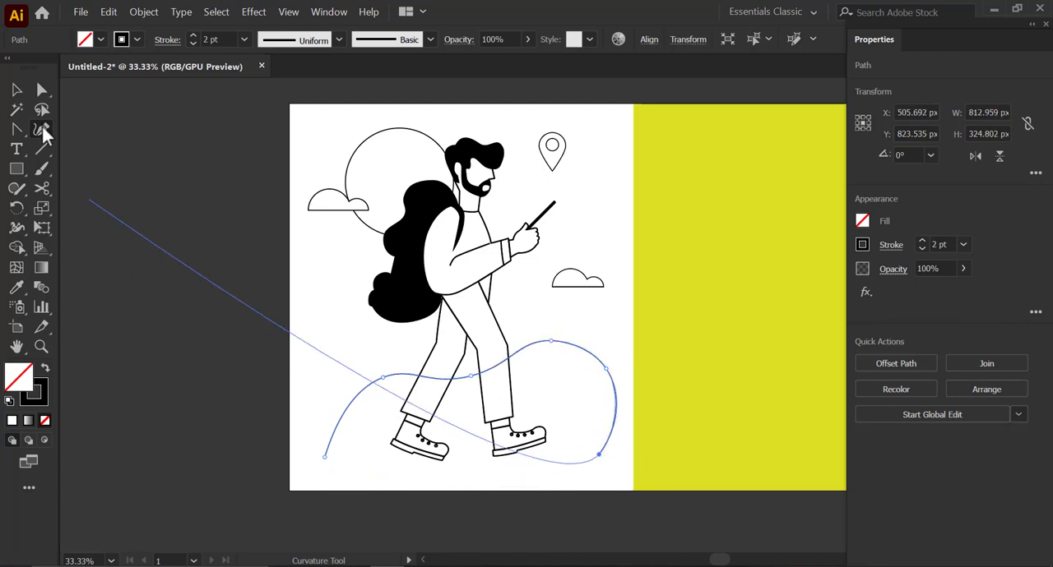
# - Close the hill outline with a straight base using the Pen tool and level its lower right corner with the left one
pyautogui.moveTo(17, 129); pyautogui.dragTo(72, 132)
pyautogui.click(598, 454)
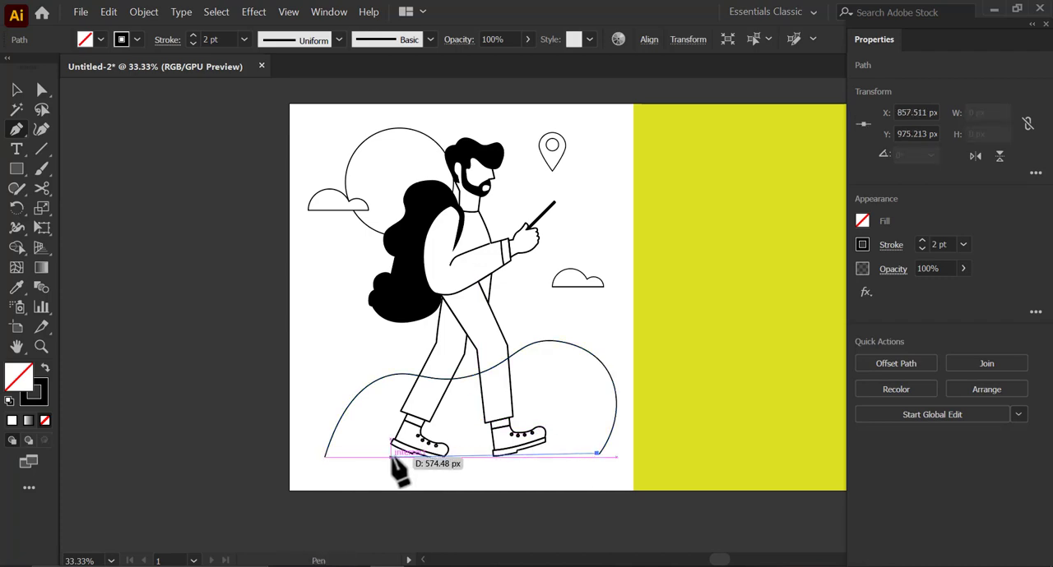
pyautogui.hotkey('ctrl', 'z')
pyautogui.scroll(2, 593, 462)
pyautogui.click(615, 456)
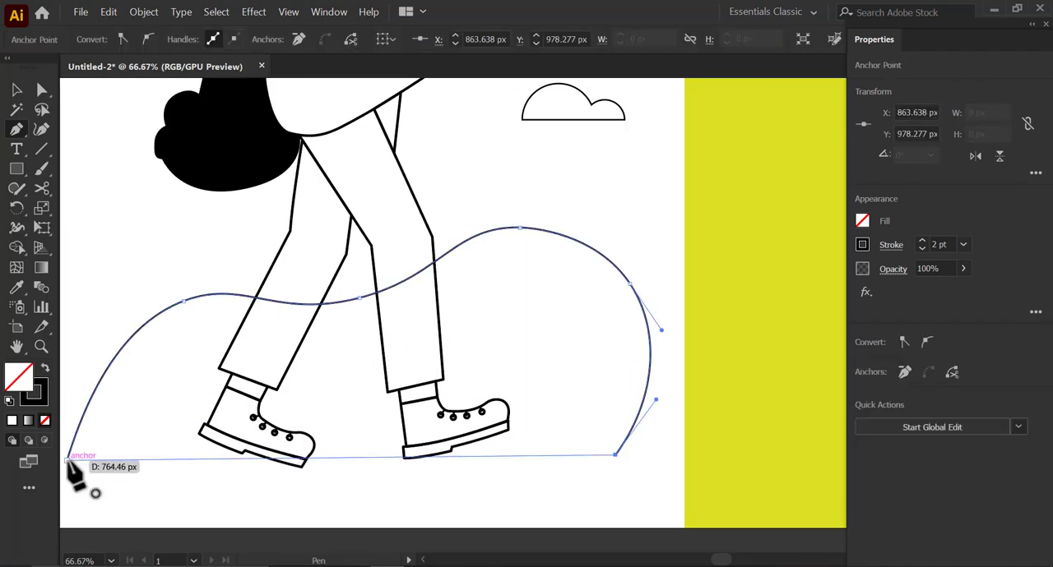
pyautogui.click(68, 461)
pyautogui.scroll(-1, 382, 456)
pyautogui.press('a')
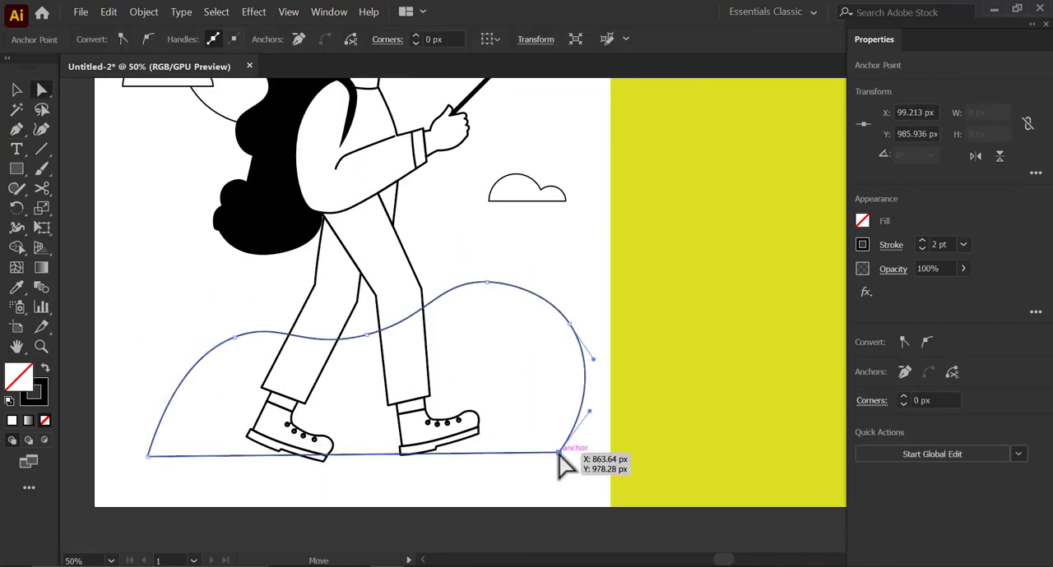
pyautogui.moveTo(557, 452); pyautogui.dragTo(560, 457)
# - Draw a horizontal ground line about 862 px long along the hill's base
pyautogui.click(44, 148)
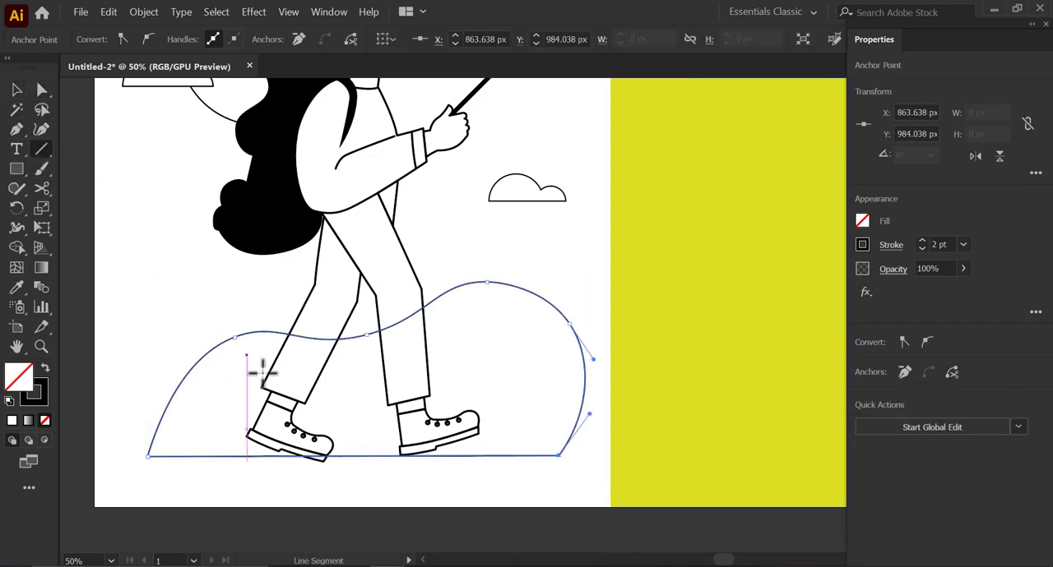
pyautogui.scroll(-1, 262, 372)
pyautogui.moveTo(123, 414); pyautogui.dragTo(588, 415)
pyautogui.press('v')
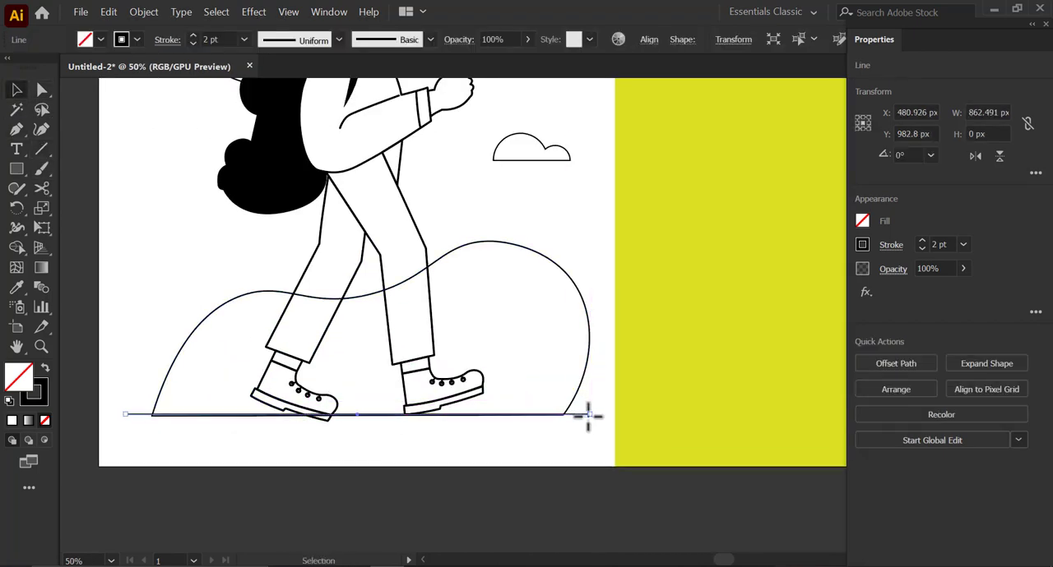
# - Thicken the ground line's stroke and adjust its stroke options
pyautogui.keyDown('shift'); pyautogui.click(586, 386); pyautogui.keyUp('shift')
pyautogui.click(963, 246)
pyautogui.click(983, 265)
pyautogui.click(585, 409)
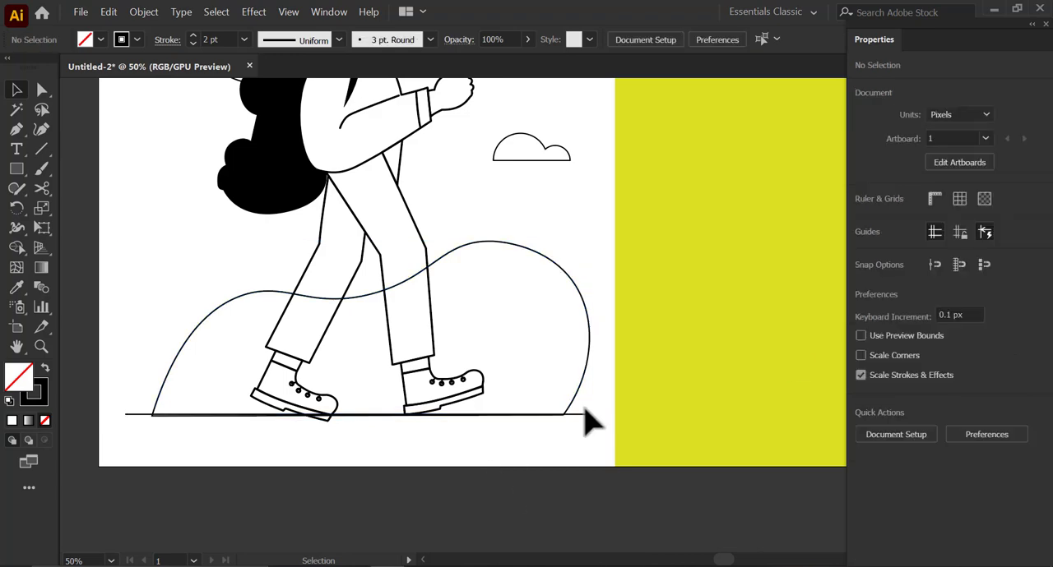
pyautogui.click(577, 414)
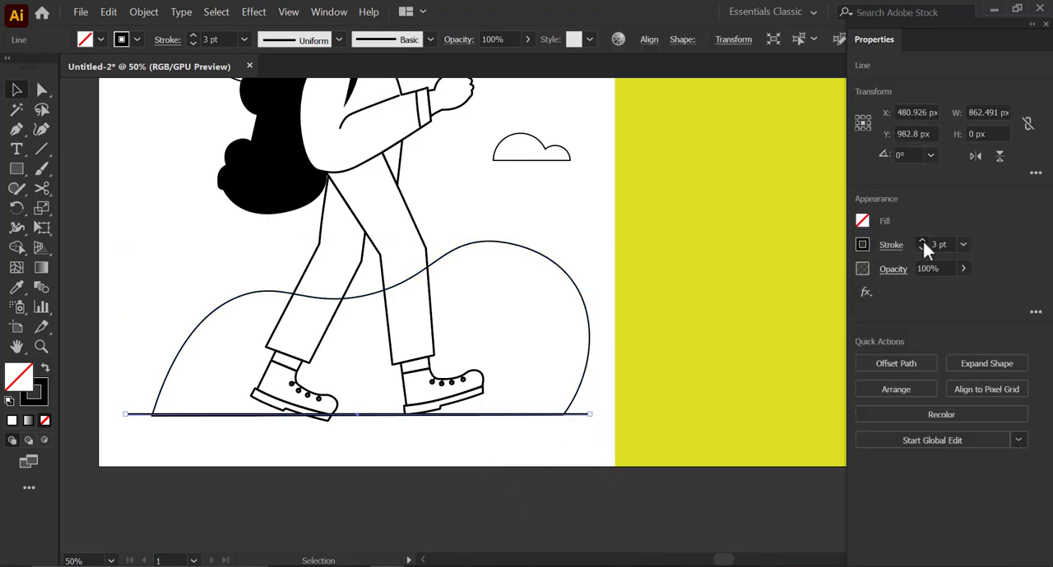
pyautogui.click(922, 241)
pyautogui.click(922, 240)
pyautogui.click(898, 245)
pyautogui.click(799, 289)
# - Align the bottom of the hill with the ground line and move both down 5 px
pyautogui.click(146, 328)
pyautogui.moveTo(146, 327); pyautogui.dragTo(193, 421)
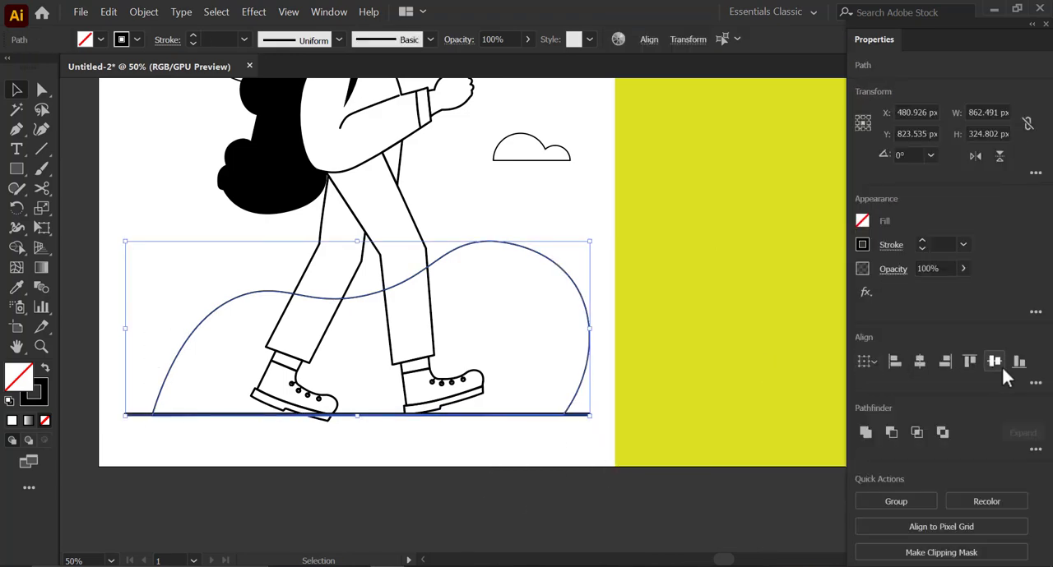
pyautogui.click(438, 471)
pyautogui.moveTo(167, 280); pyautogui.dragTo(202, 428)
pyautogui.hotkey('shift', 'Down')
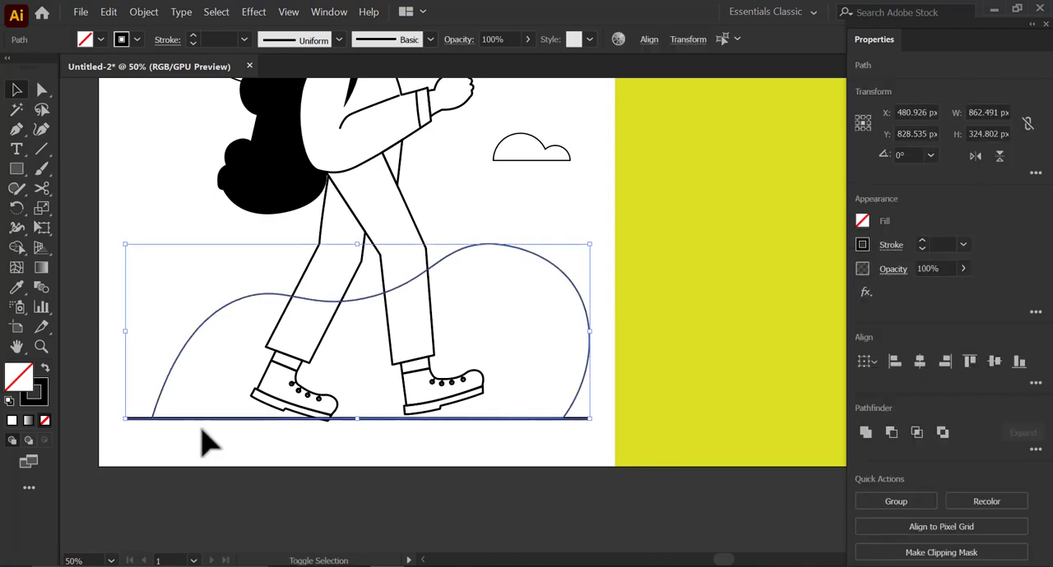
# - Isolate the figure's rear boot, move it slightly right and rotate it a little to follow the trouser cuff
pyautogui.click(306, 397)
pyautogui.scroll(3, 306, 397)
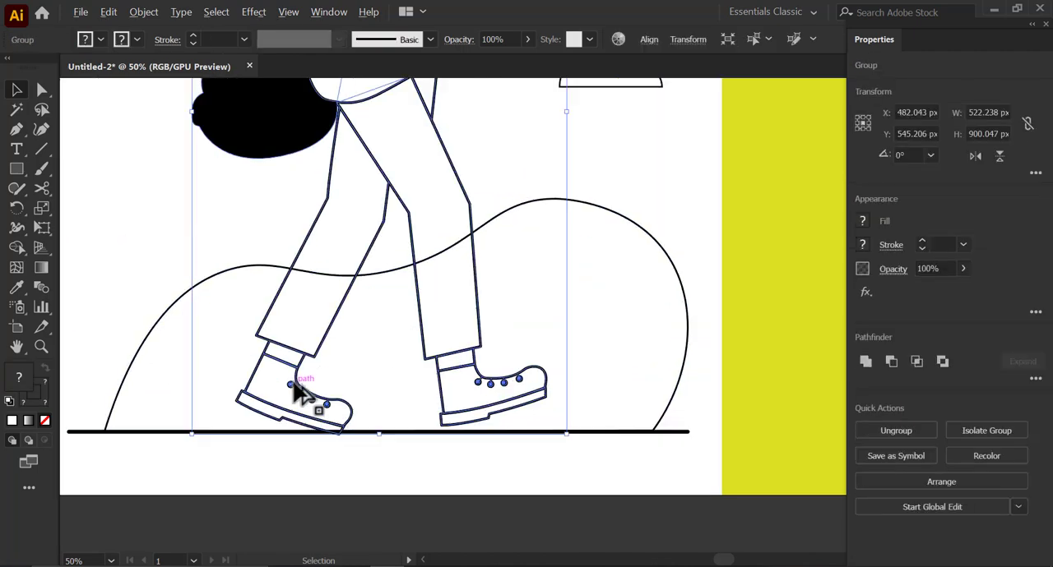
pyautogui.moveTo(458, 486); pyautogui.dragTo(461, 483)
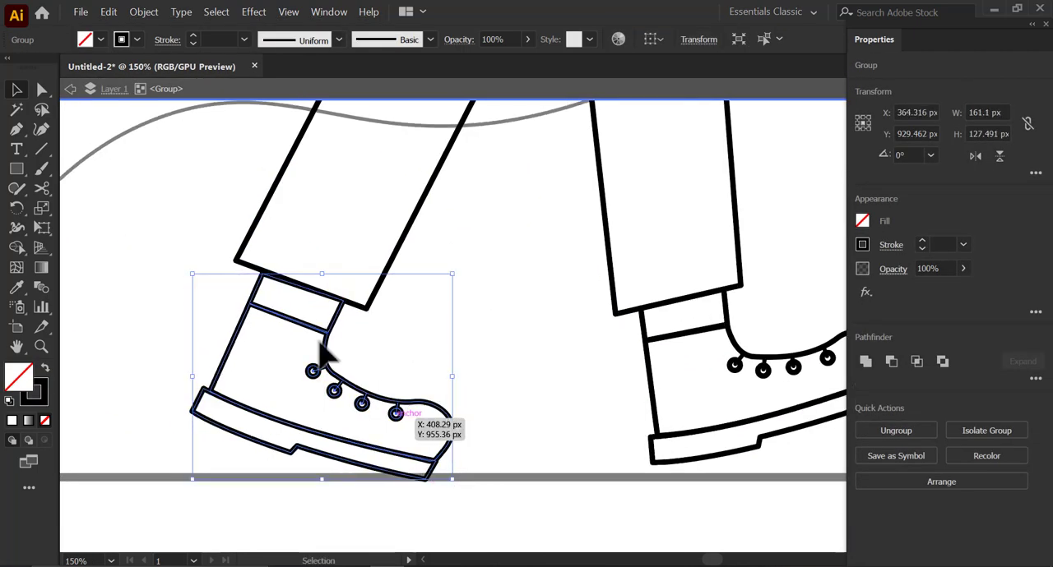
pyautogui.scroll(2, 323, 349)
pyautogui.click(321, 380)
pyautogui.moveTo(333, 378); pyautogui.dragTo(345, 377)
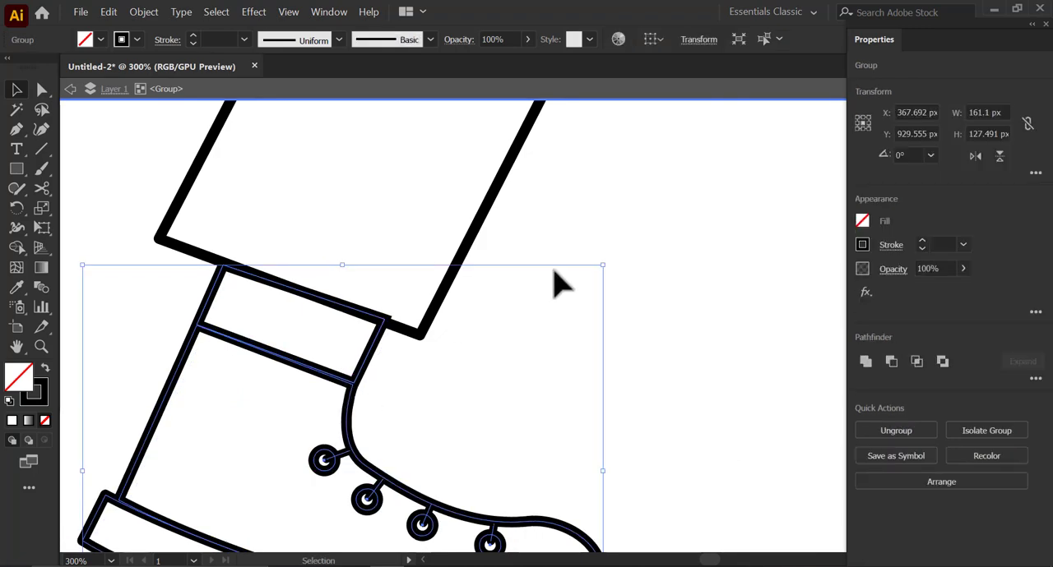
pyautogui.moveTo(605, 272); pyautogui.dragTo(610, 278)
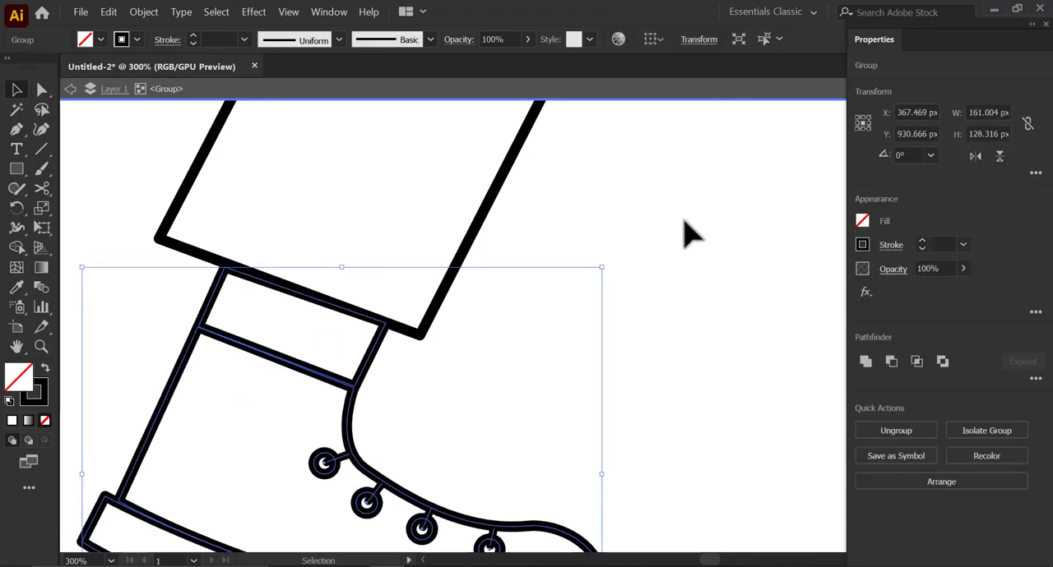
pyautogui.click(686, 230)
pyautogui.scroll(-4, 510, 334)
pyautogui.click(120, 88)
# - Move the hill and ground line down 2 px, to the rear boot's sole
pyautogui.moveTo(218, 344); pyautogui.dragTo(272, 393)
pyautogui.hotkey('shift', 'Down')
pyautogui.hotkey('shift', 'Down')
pyautogui.hotkey('shift', 'Down')
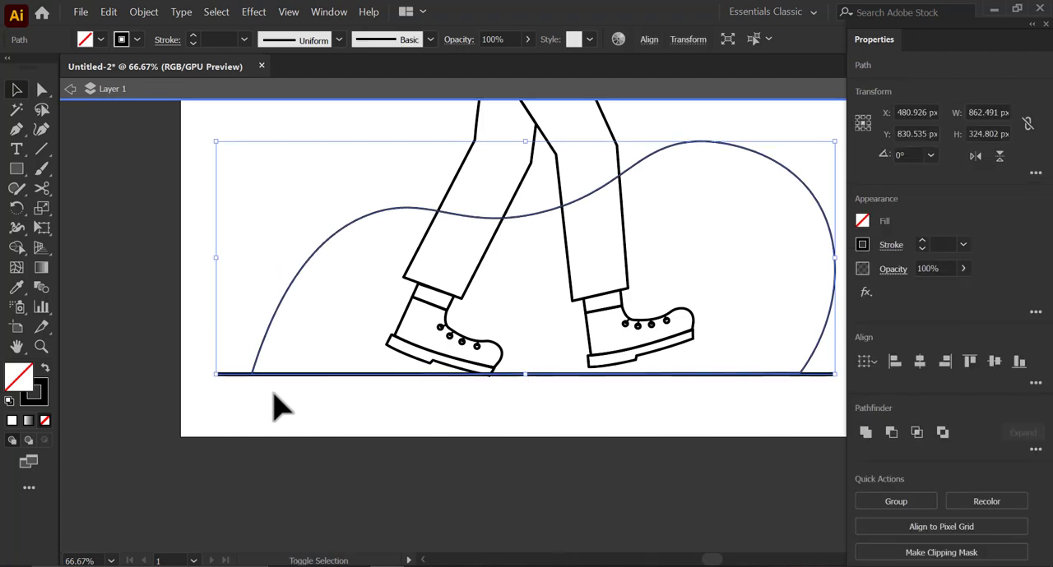
pyautogui.click(288, 430)
# - Send the hill outline behind the other artwork and clear the selection
pyautogui.hotkey('ctrl', '-')
pyautogui.rightClick(582, 240)
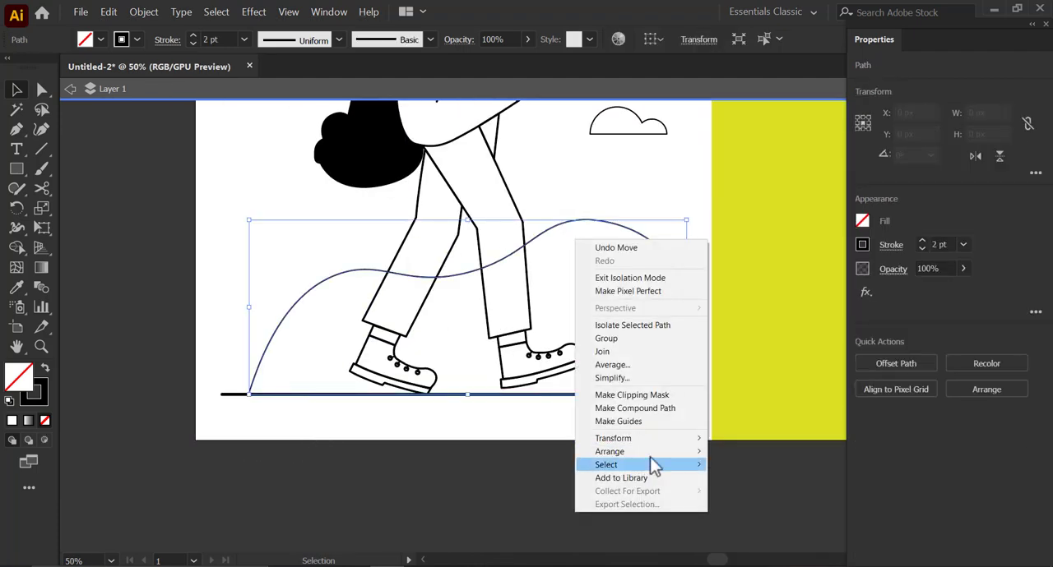
pyautogui.moveTo(641, 517)
pyautogui.click(740, 559)
pyautogui.hotkey('ctrl', 'shift', 'a')
# - Ungroup the backpacker figure and fill both trouser legs with white
pyautogui.click(402, 245)
pyautogui.rightClick(417, 246)
pyautogui.click(457, 354)
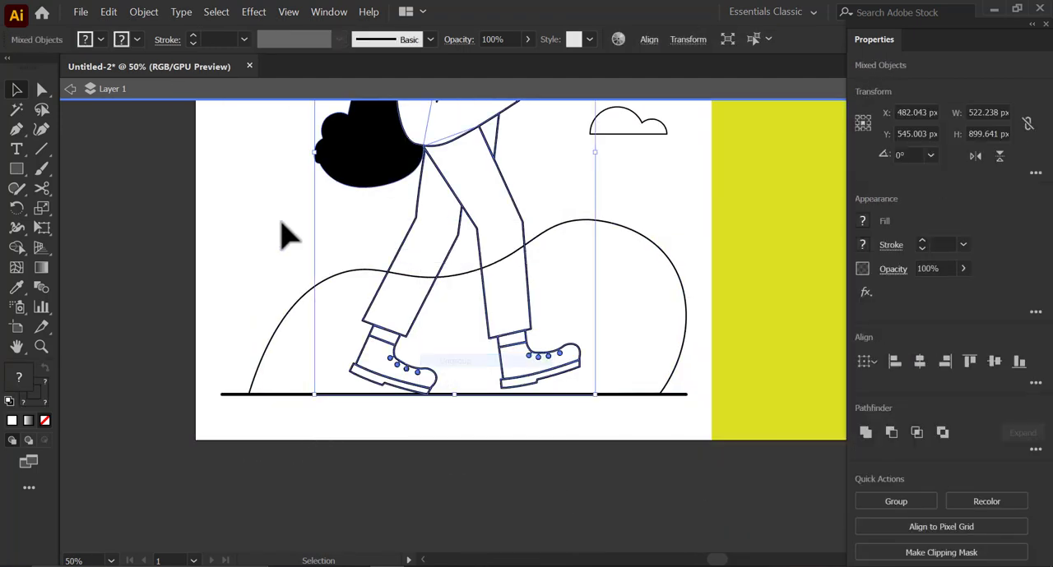
pyautogui.click(281, 221)
pyautogui.click(480, 232)
pyautogui.click(864, 221)
pyautogui.click(706, 282)
pyautogui.click(539, 472)
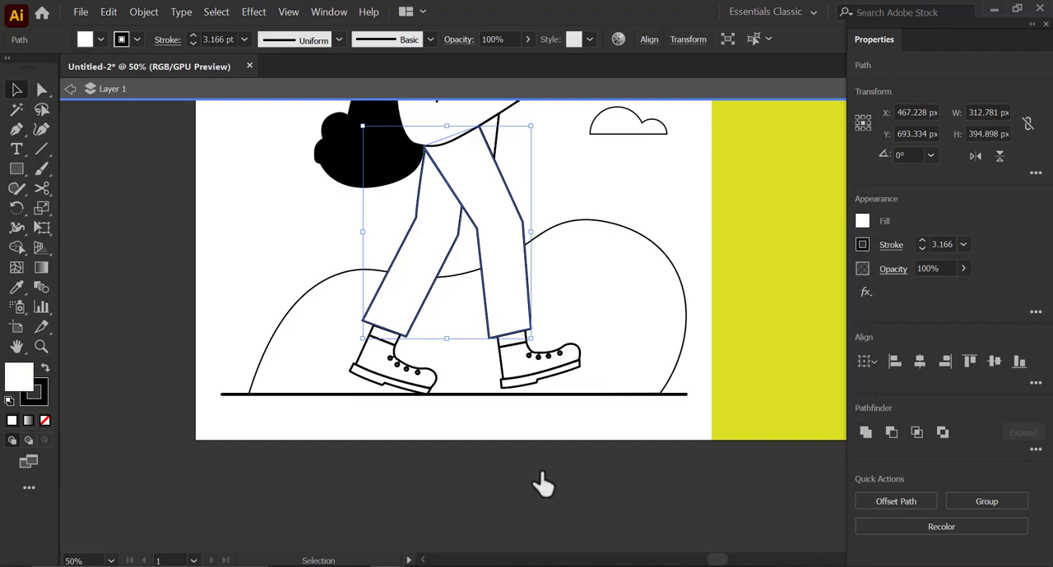
pyautogui.doubleClick(539, 472)
# - Move the large background circle left and slightly down, away from the figure's head
pyautogui.scroll(-2, 527, 444)
pyautogui.scroll(1, 581, 333)
pyautogui.click(368, 142)
pyautogui.scroll(2, 386, 157)
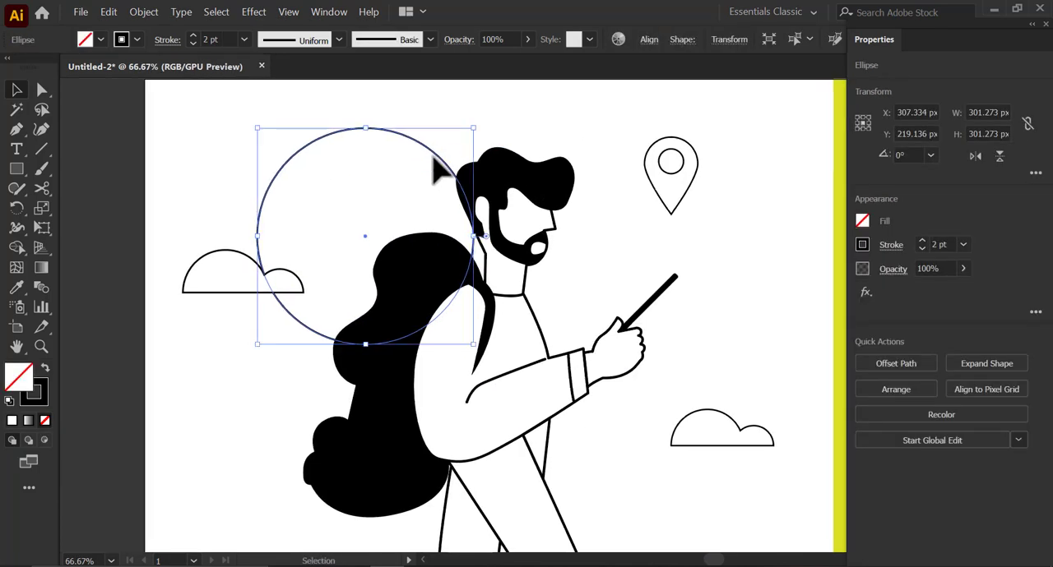
pyautogui.moveTo(430, 170); pyautogui.dragTo(399, 184)
pyautogui.click(153, 266)
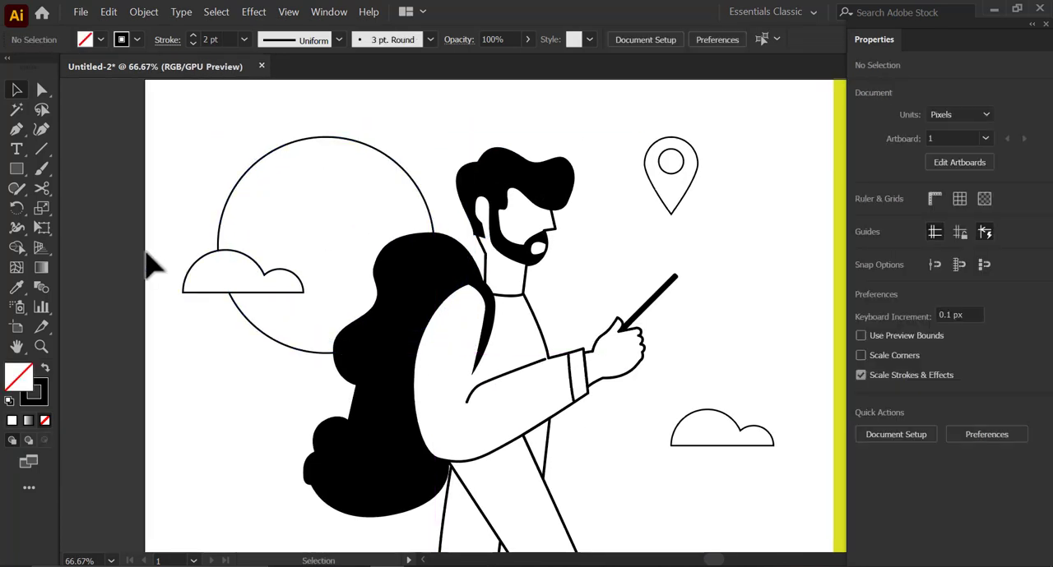
# - Scale the whole illustration down to about 710 by 753 px and group it
pyautogui.scroll(-3, 198, 249)
pyautogui.moveTo(211, 207); pyautogui.dragTo(401, 438)
pyautogui.scroll(1, 303, 365)
pyautogui.moveTo(303, 367); pyautogui.dragTo(313, 399)
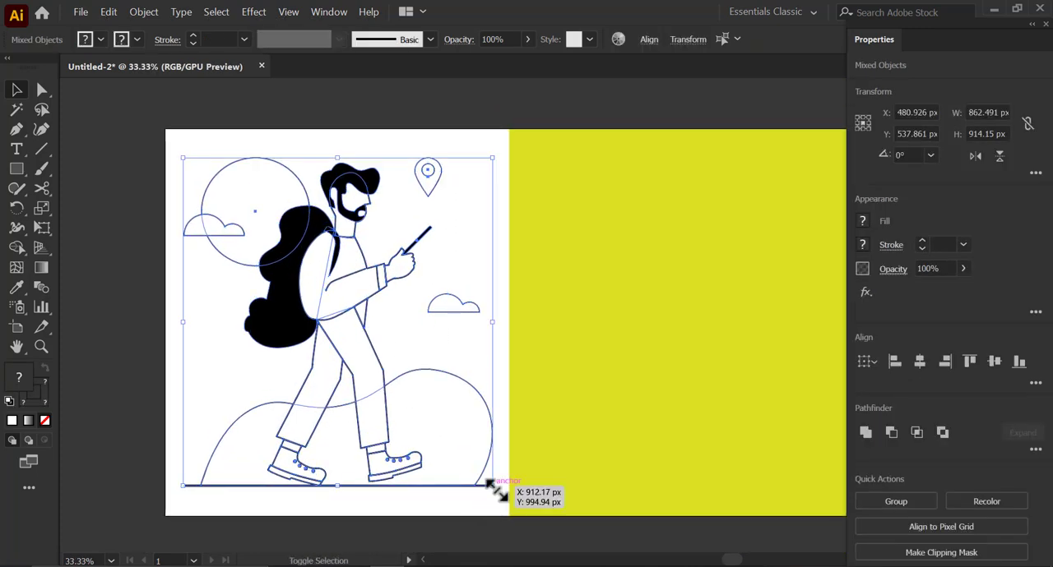
pyautogui.moveTo(494, 485)
pyautogui.mouseDown()
pyautogui.moveTo(481, 415)
pyautogui.moveTo(472, 455)
pyautogui.moveTo(423, 441)
pyautogui.mouseUp()
pyautogui.rightClick(342, 320)
pyautogui.click(376, 406)
pyautogui.click(374, 339)
pyautogui.click(343, 303)
# - Set the stroke weight of the grouped illustration to 6 pt
pyautogui.click(963, 245)
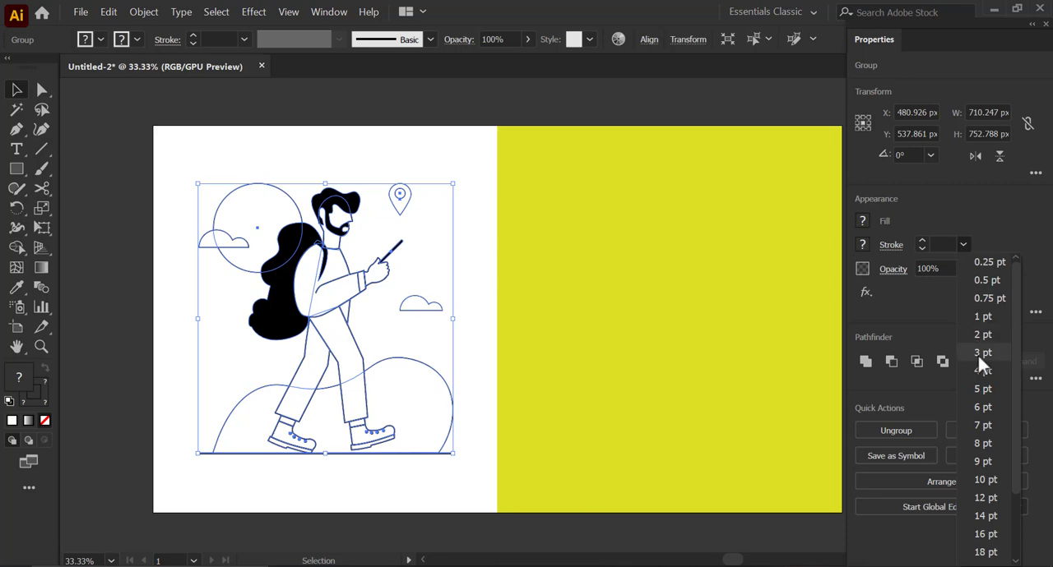
pyautogui.click(979, 387)
pyautogui.click(374, 485)
pyautogui.click(367, 418)
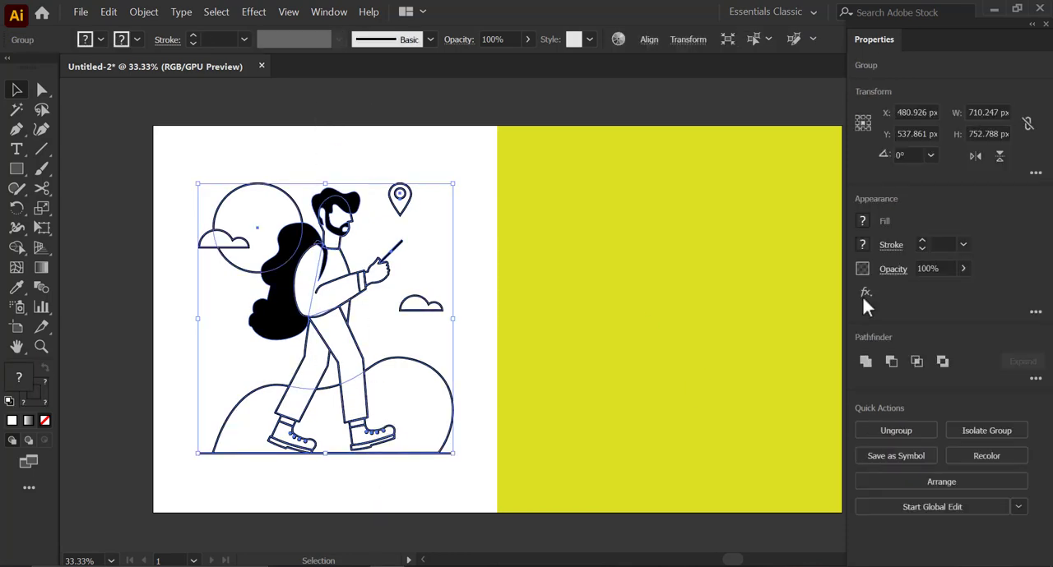
pyautogui.click(963, 245)
pyautogui.click(969, 400)
# - Duplicate the grouped illustration onto the yellow-green half of the artboard
pyautogui.click(353, 244)
pyautogui.moveTo(445, 226); pyautogui.dragTo(366, 214)
pyautogui.click(277, 280)
pyautogui.moveTo(277, 279); pyautogui.dragTo(570, 282)
pyautogui.click(775, 228)
pyautogui.scroll(1, 568, 281)
# - Ungroup the illustration copy on the yellow-green half
pyautogui.rightClick(552, 285)
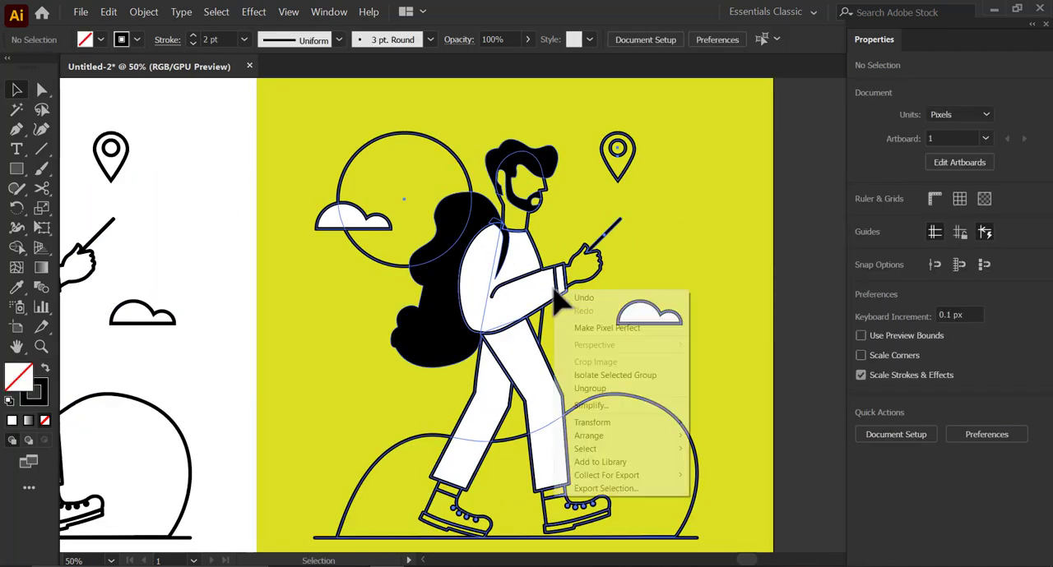
pyautogui.click(603, 386)
pyautogui.click(734, 303)
pyautogui.moveTo(587, 199); pyautogui.dragTo(577, 198)
# - Fill the large background circle on the yellow-green half with orange
pyautogui.click(404, 188)
pyautogui.click(862, 220)
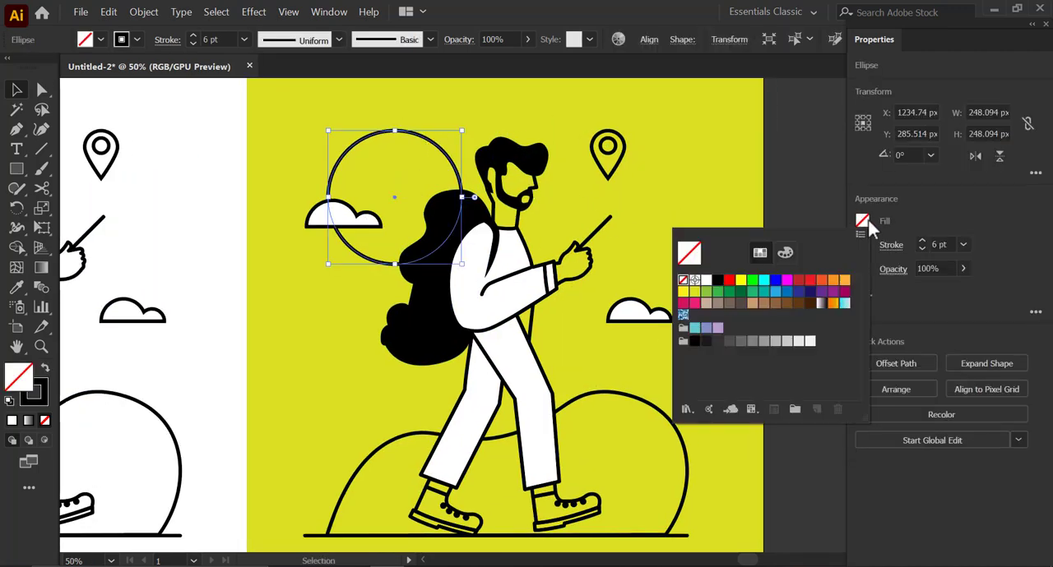
pyautogui.click(706, 294)
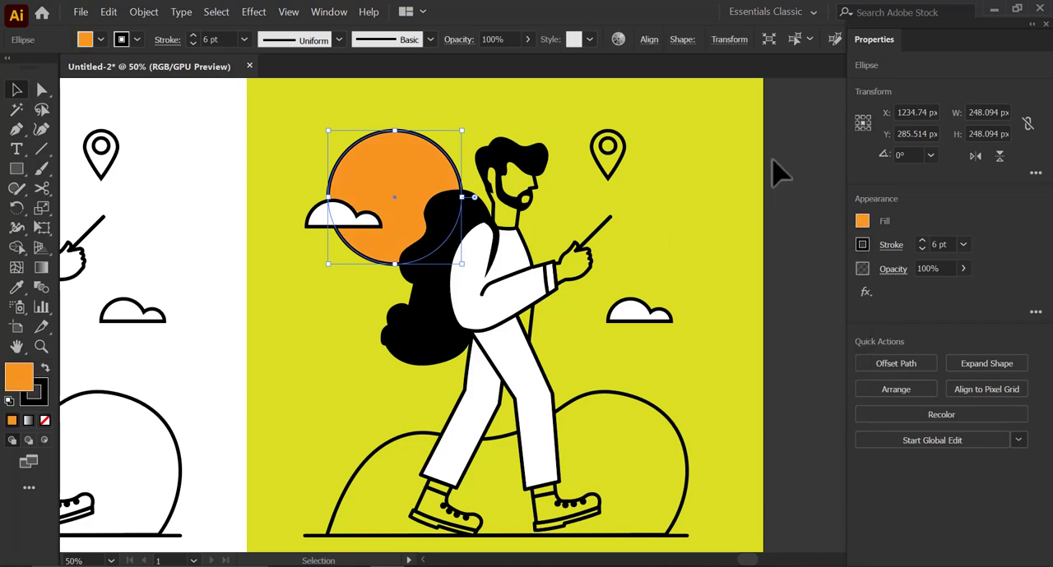
# - Unlock the yellow-green background rectangle and fill it with the light orange swatch
pyautogui.rightClick(724, 129)
pyautogui.press('Escape')
pyautogui.click(144, 11)
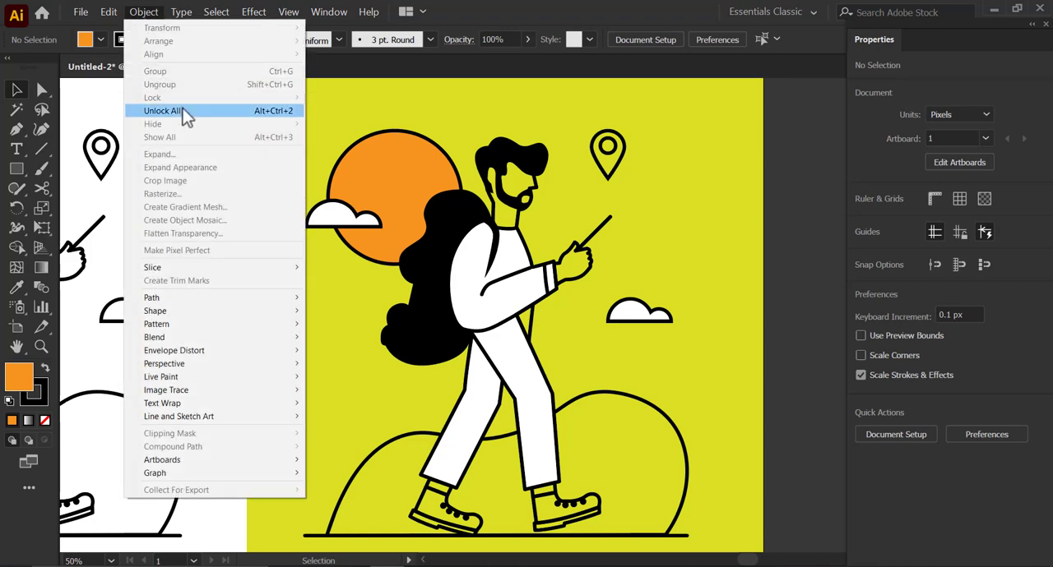
pyautogui.click(283, 110)
pyautogui.click(862, 221)
pyautogui.click(844, 282)
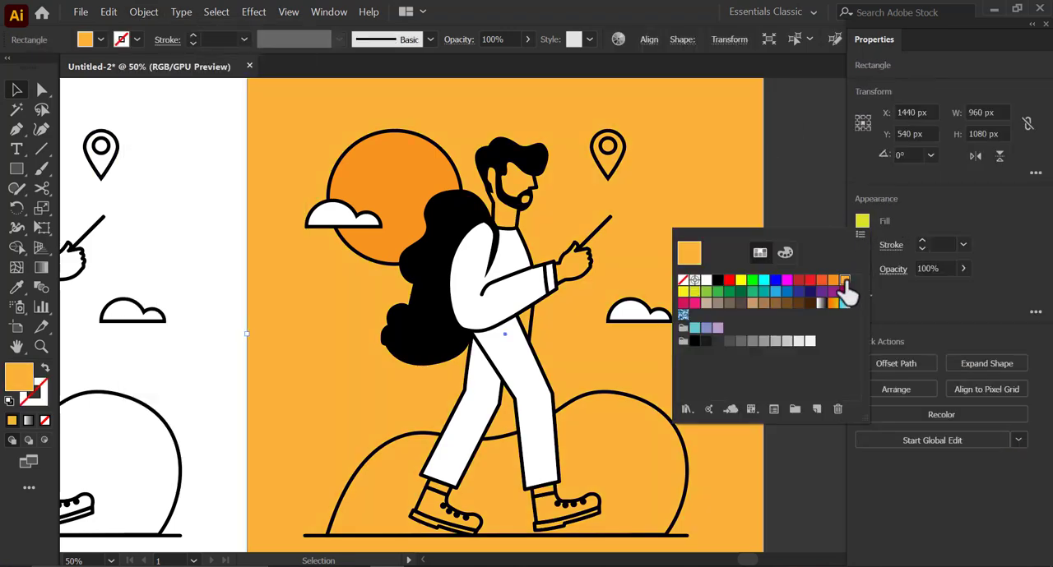
# - Shift the background rectangle's fill to a lighter golden yellow and lock the rectangle again
pyautogui.doubleClick(19, 377)
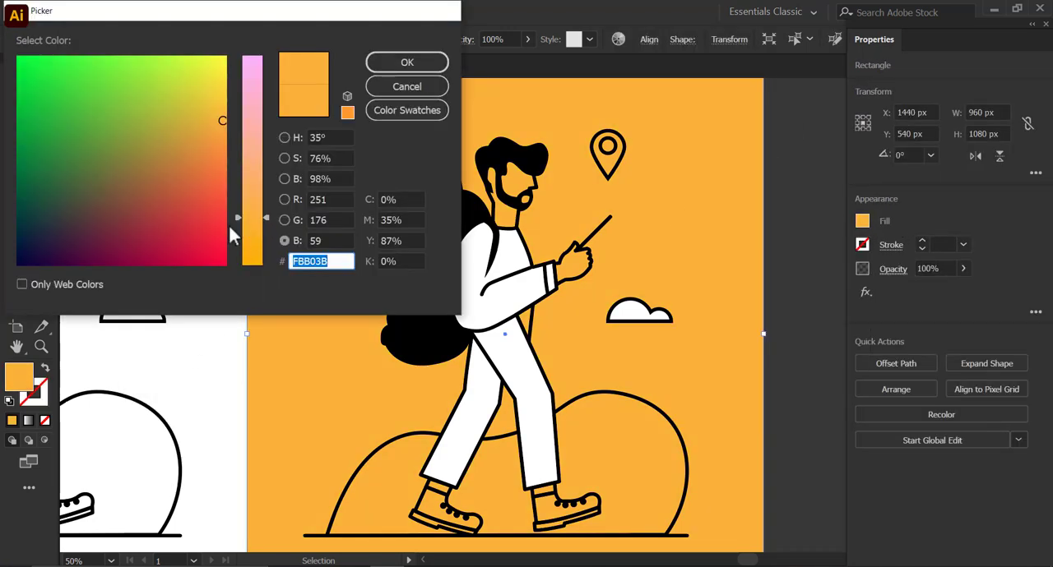
pyautogui.click(225, 108)
pyautogui.press('Return')
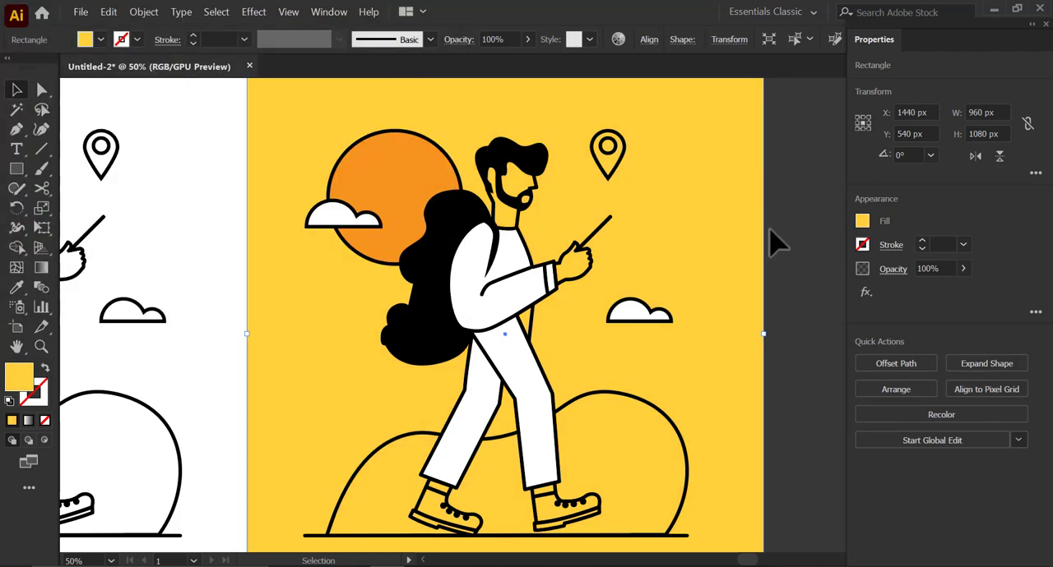
pyautogui.click(144, 12)
pyautogui.click(247, 97)
# - Remove the outlines from the orange circle and the two white clouds
pyautogui.click(383, 177)
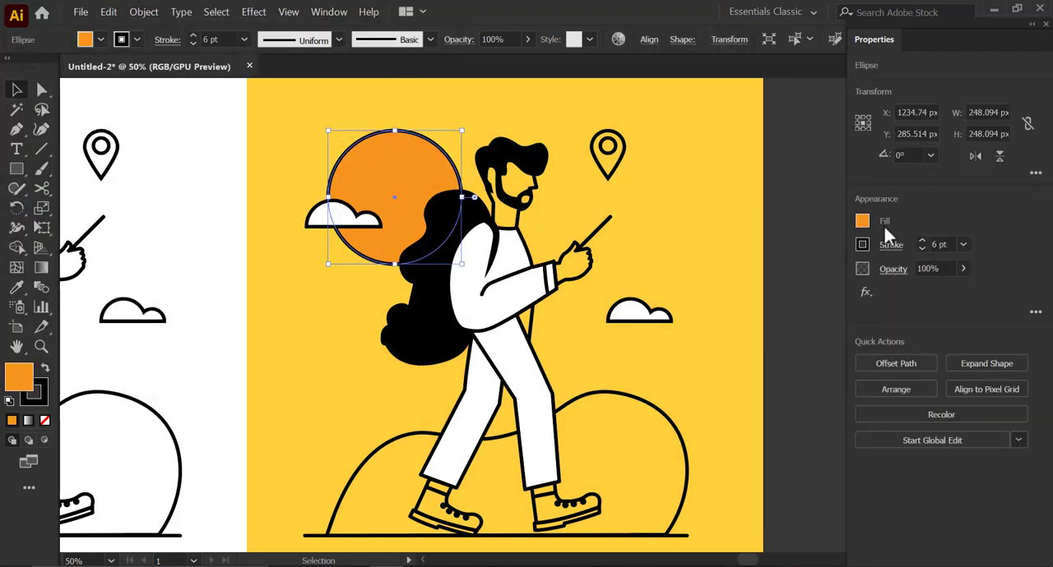
pyautogui.click(862, 220)
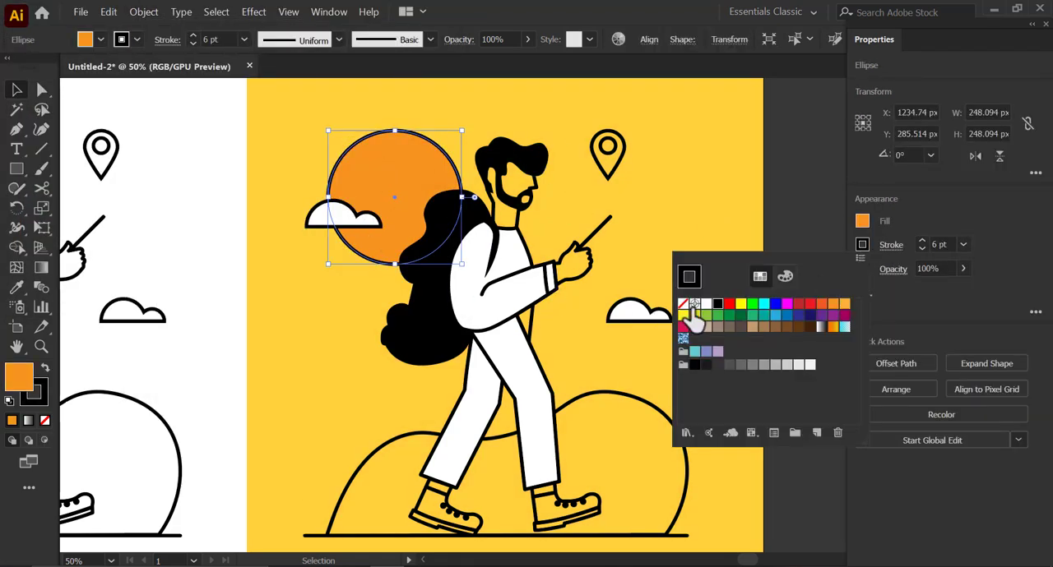
pyautogui.click(700, 195)
pyautogui.click(362, 223)
pyautogui.keyDown('shift'); pyautogui.click(643, 307); pyautogui.keyUp('shift')
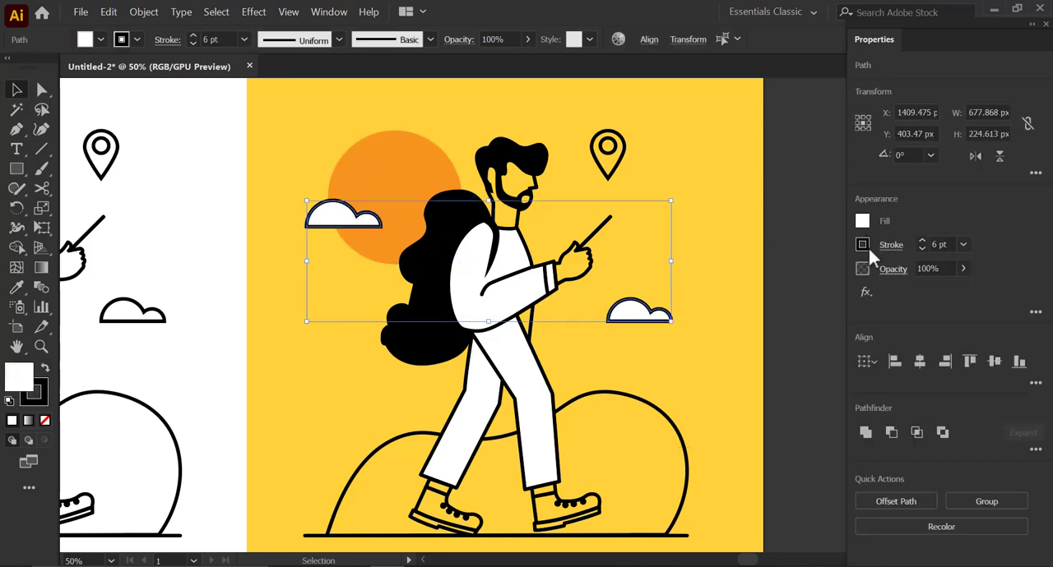
pyautogui.click(863, 245)
pyautogui.click(686, 304)
pyautogui.click(568, 177)
# - Fill the small triangle below the sleeve with pale blue and apply the same fill to the jacket shape
pyautogui.moveTo(569, 379); pyautogui.dragTo(566, 337)
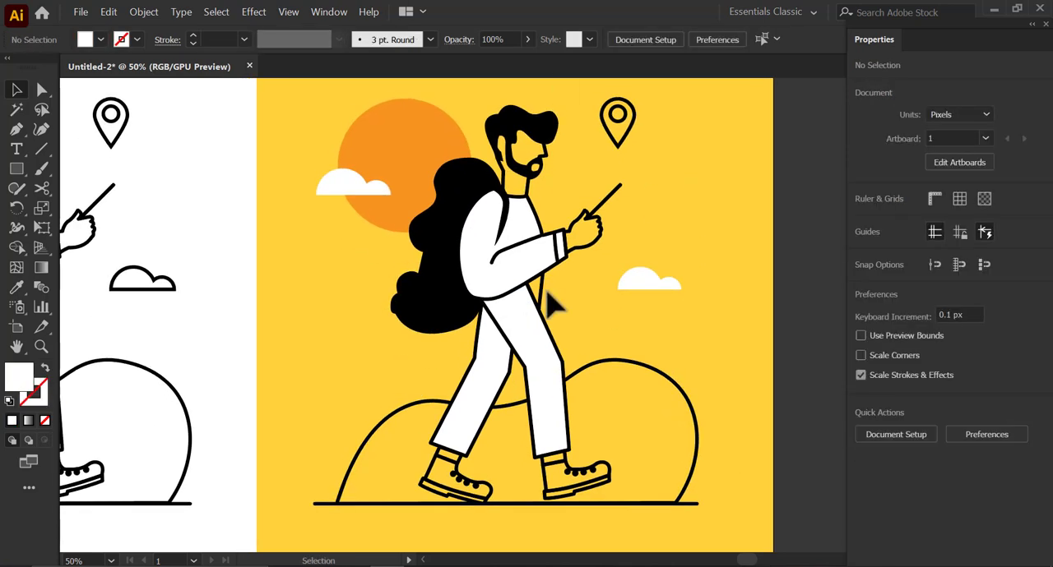
pyautogui.click(542, 293)
pyautogui.hotkey('ctrl', '=')
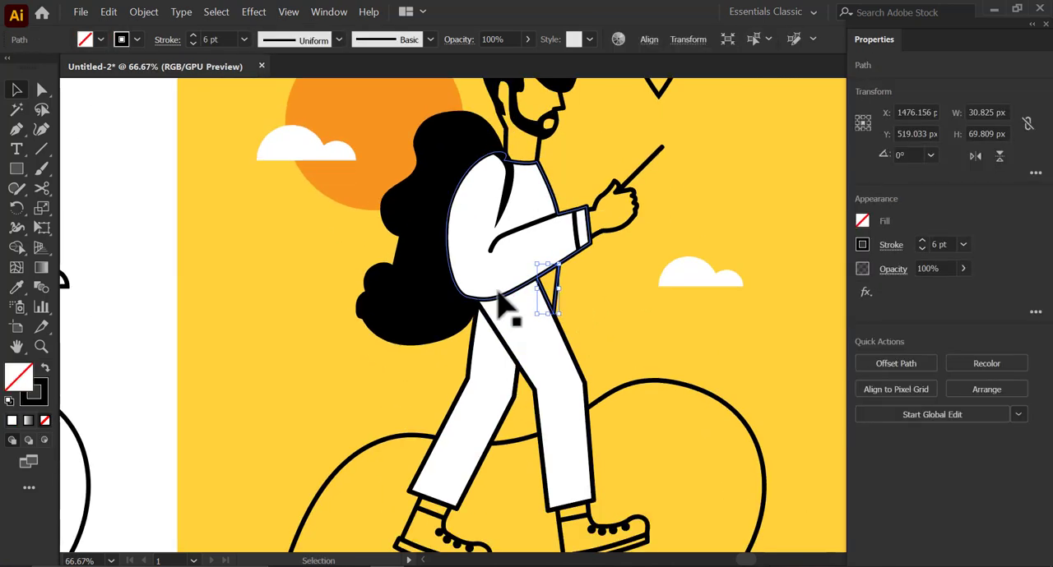
pyautogui.click(862, 223)
pyautogui.doubleClick(23, 380)
pyautogui.moveTo(198, 106)
pyautogui.mouseDown()
pyautogui.moveTo(186, 47)
pyautogui.moveTo(166, 41)
pyautogui.moveTo(212, 48)
pyautogui.moveTo(210, 58)
pyautogui.mouseUp()
pyautogui.click(385, 63)
pyautogui.click(553, 191)
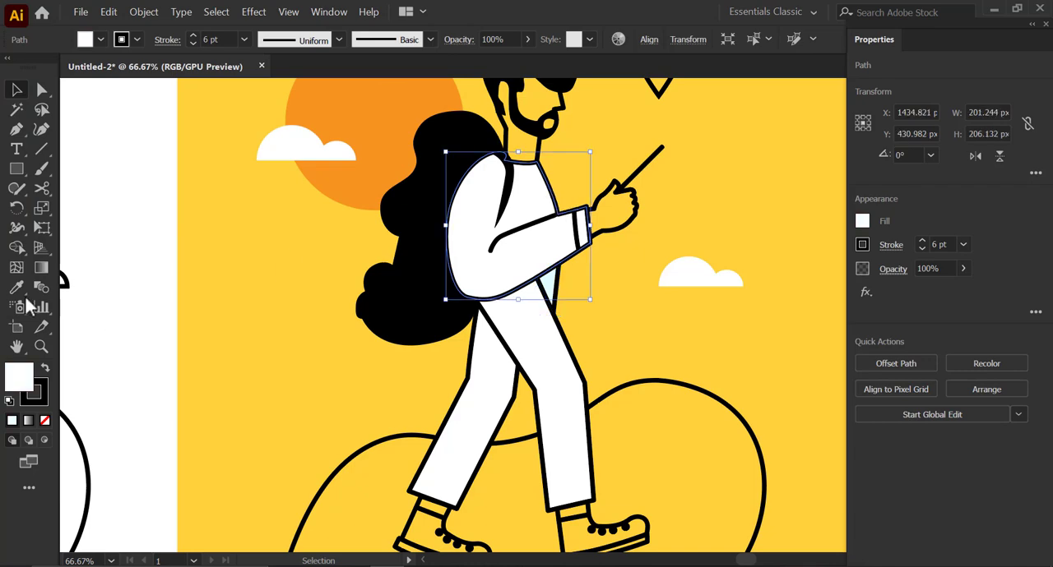
pyautogui.click(541, 279)
# - Fill the hand shape with a light peach skin tone
pyautogui.click(615, 284)
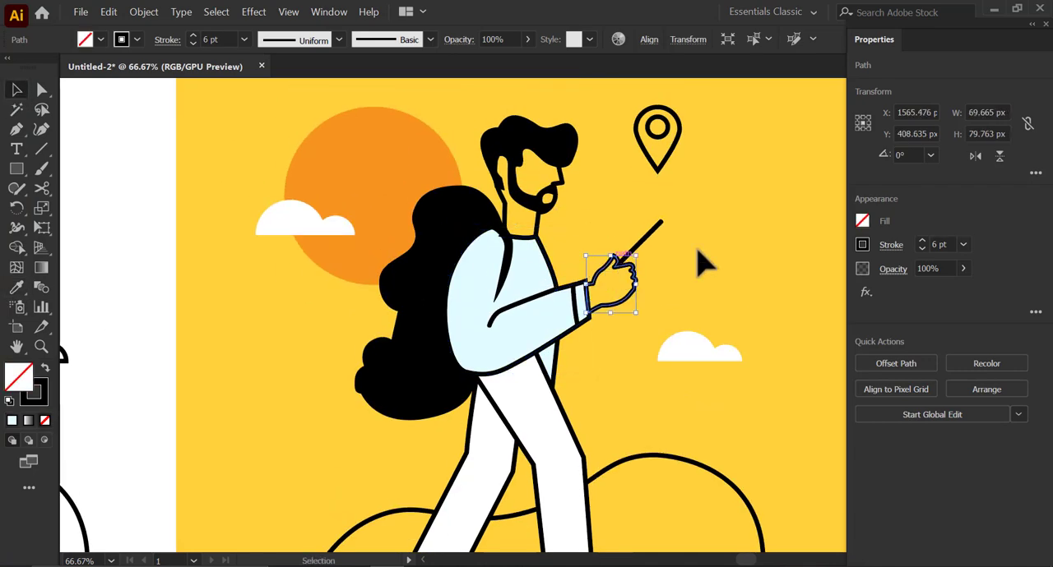
pyautogui.doubleClick(31, 392)
pyautogui.click(211, 158)
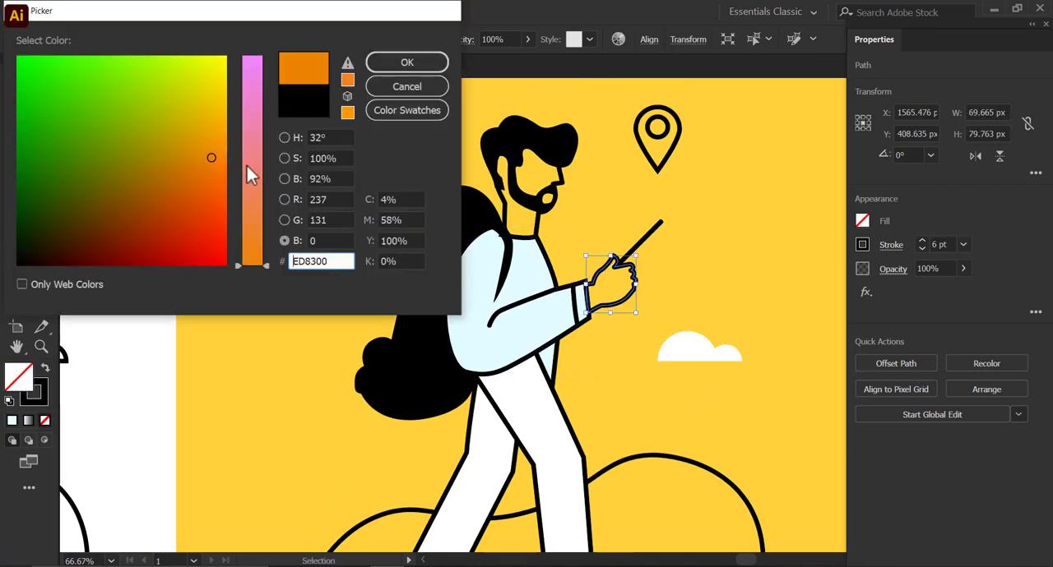
pyautogui.moveTo(248, 146); pyautogui.dragTo(248, 137)
pyautogui.moveTo(214, 141); pyautogui.dragTo(218, 117)
pyautogui.click(406, 63)
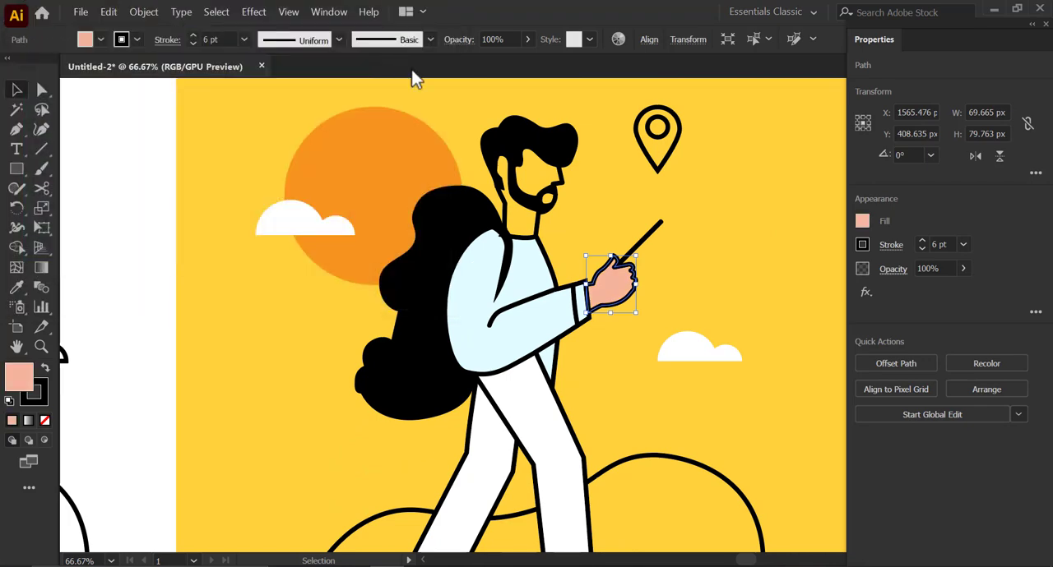
# - Try to apply the hand's peach fill to the whole grouped head
pyautogui.click(566, 193)
pyautogui.press('i')
pyautogui.click(610, 283)
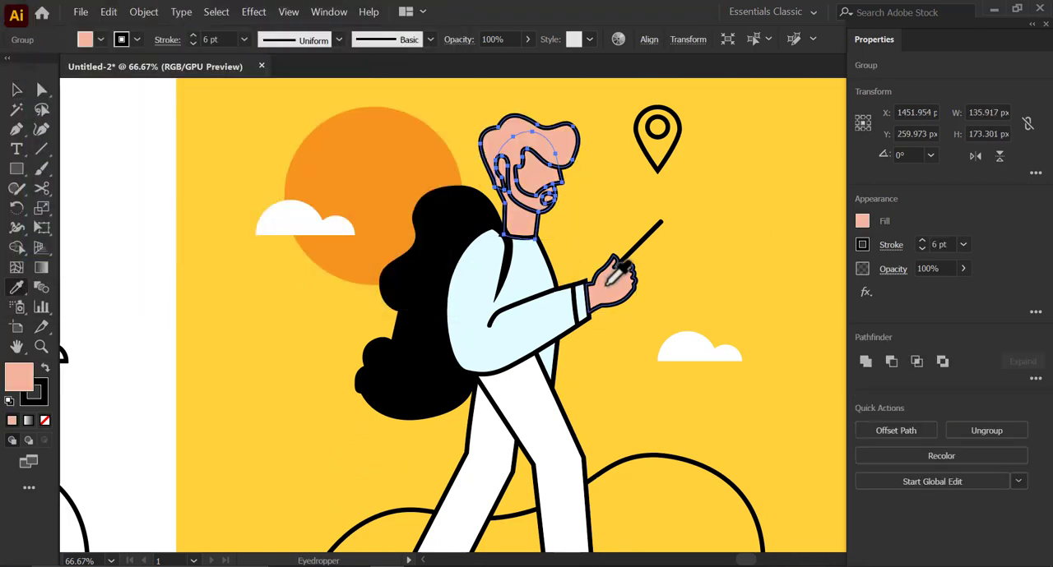
pyautogui.scroll(1, 608, 285)
pyautogui.hotkey('ctrl', 'z')
# - Ungroup the head and copy the hand's peach fill to the face and neck shape only
pyautogui.moveTo(611, 284); pyautogui.dragTo(618, 349)
pyautogui.click(20, 90)
pyautogui.rightClick(496, 152)
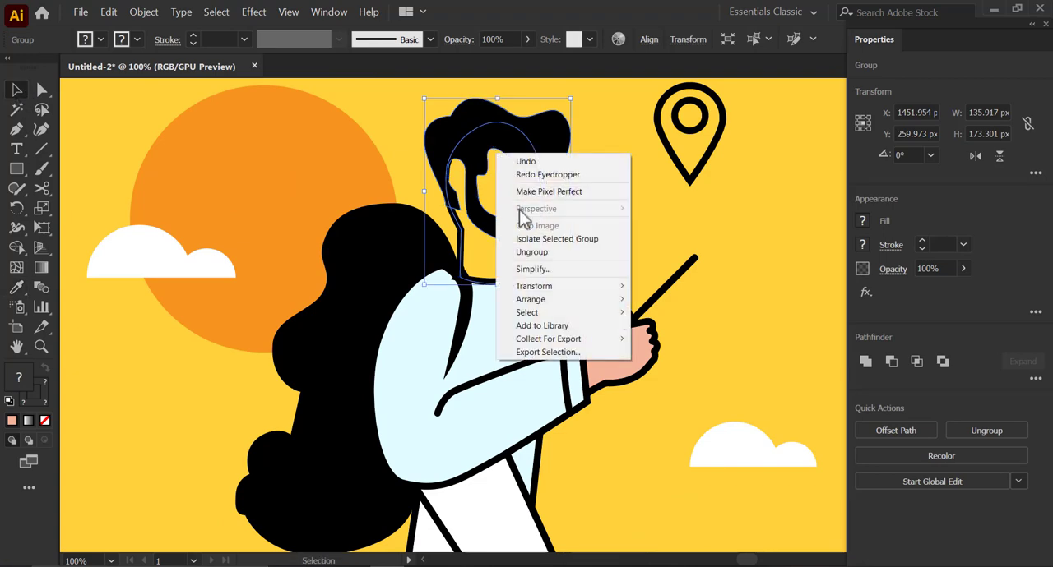
pyautogui.click(530, 252)
pyautogui.click(525, 273)
pyautogui.click(510, 260)
pyautogui.press('i')
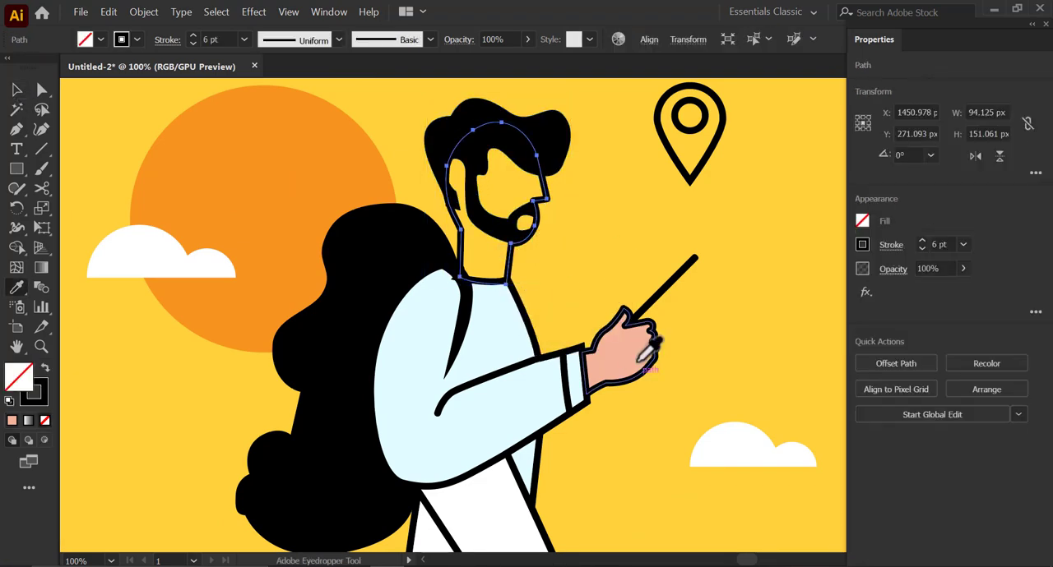
pyautogui.click(623, 354)
pyautogui.press('v')
pyautogui.click(726, 333)
# - Remove the outline from the pale blue jacket shape
pyautogui.moveTo(508, 298); pyautogui.dragTo(518, 298)
pyautogui.scroll(2, 463, 285)
pyautogui.click(477, 268)
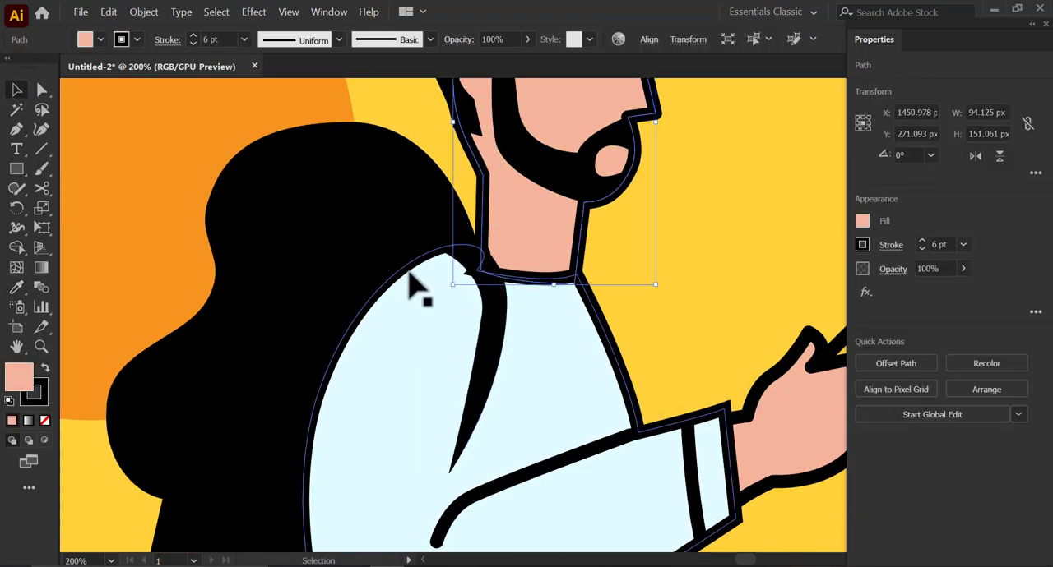
pyautogui.click(408, 267)
pyautogui.scroll(-1, 769, 286)
pyautogui.scroll(-1, 773, 296)
pyautogui.click(862, 244)
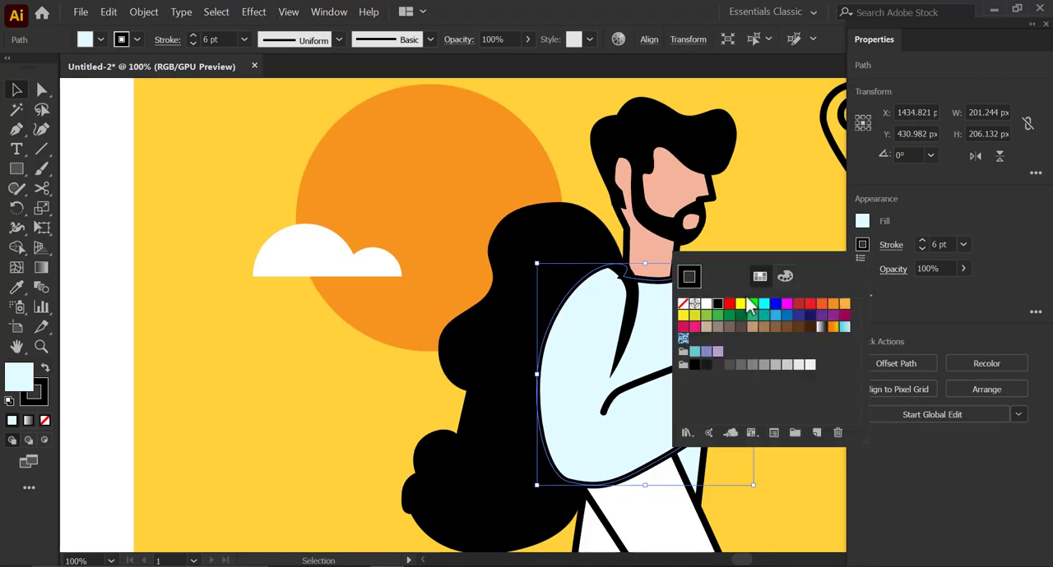
pyautogui.click(683, 304)
pyautogui.click(744, 314)
# - Remove the outlines from the face and neck shape and from the hand
pyautogui.scroll(2, 744, 314)
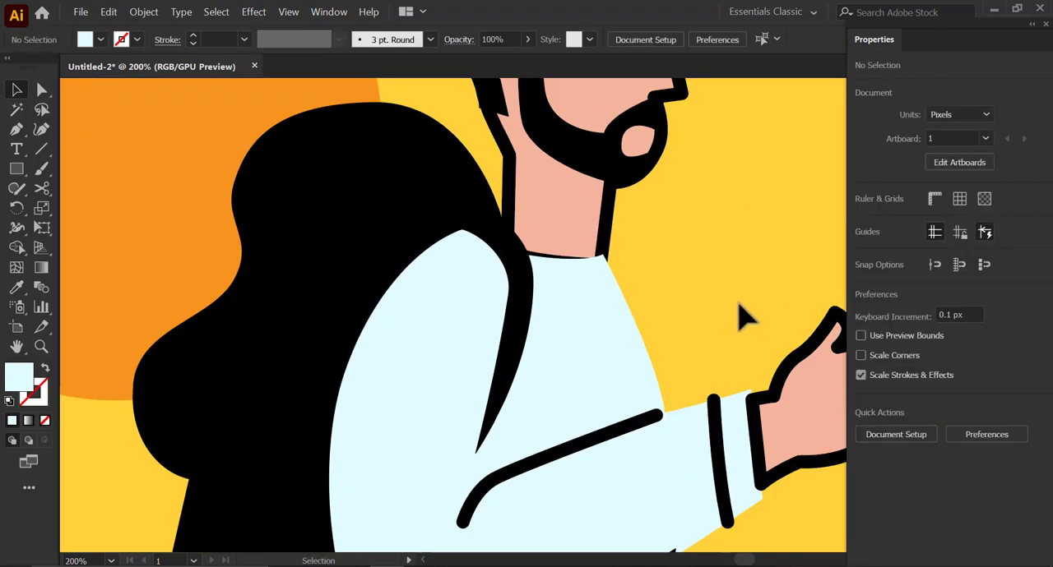
pyautogui.click(623, 321)
pyautogui.click(610, 212)
pyautogui.click(862, 244)
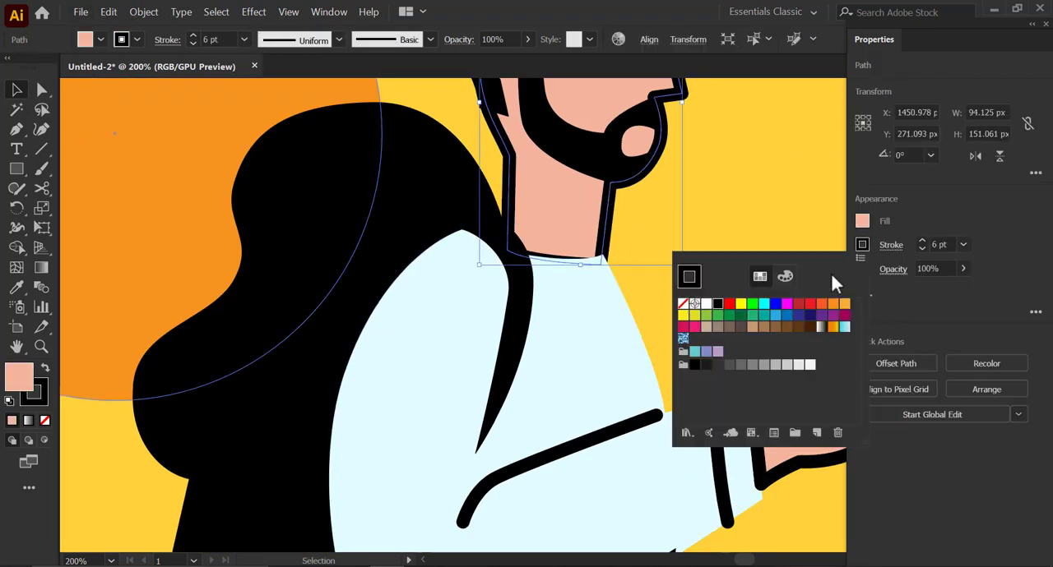
pyautogui.click(682, 304)
pyautogui.scroll(-2, 719, 218)
pyautogui.click(704, 324)
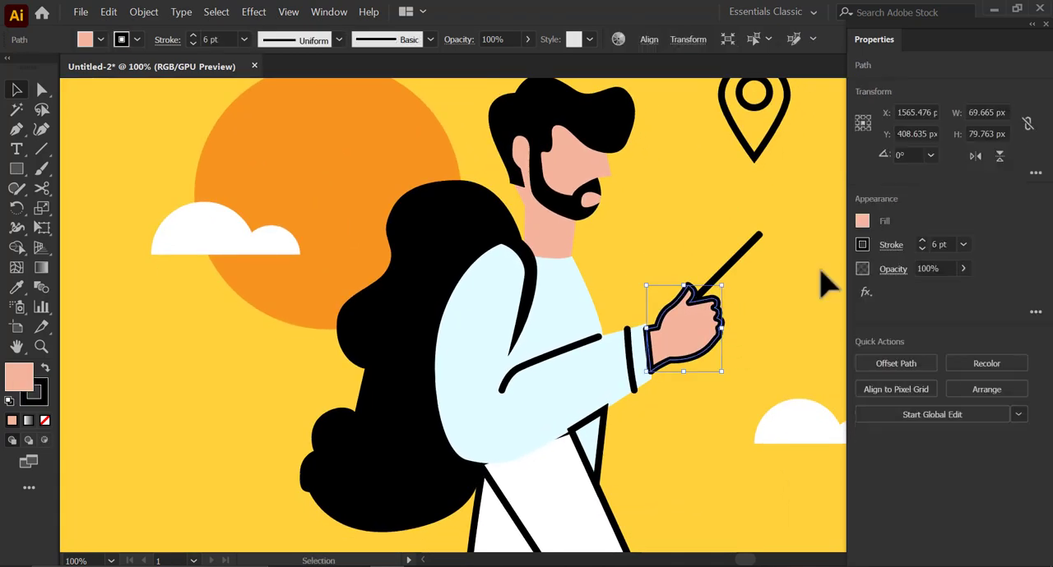
pyautogui.click(862, 244)
pyautogui.click(683, 305)
pyautogui.click(671, 221)
# - Set the hand's fill to pink F7989C and apply the same color to the face and neck shape
pyautogui.click(687, 320)
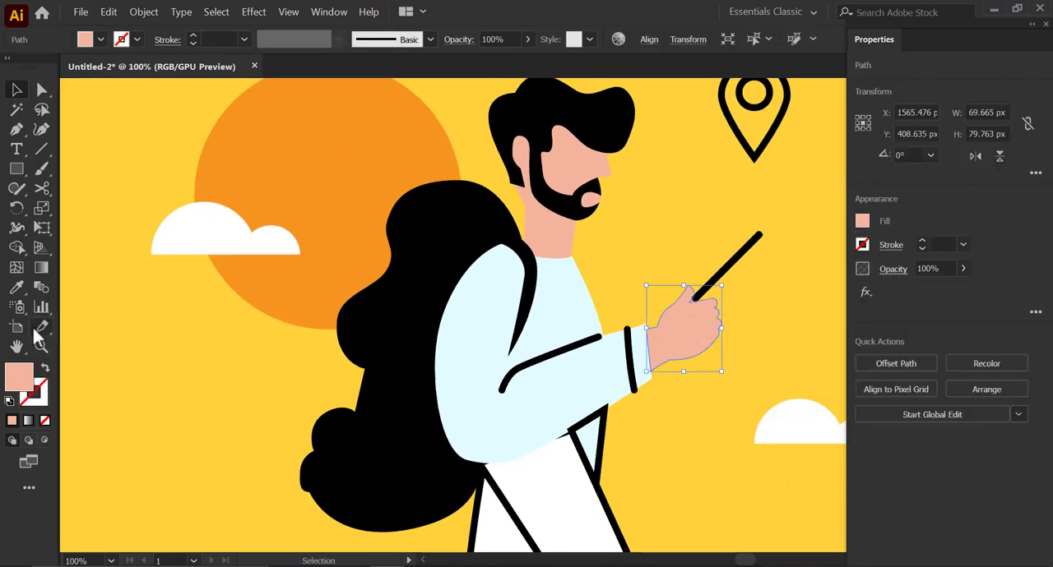
pyautogui.doubleClick(20, 377)
pyautogui.write('F7989C')
pyautogui.click(409, 62)
pyautogui.click(566, 236)
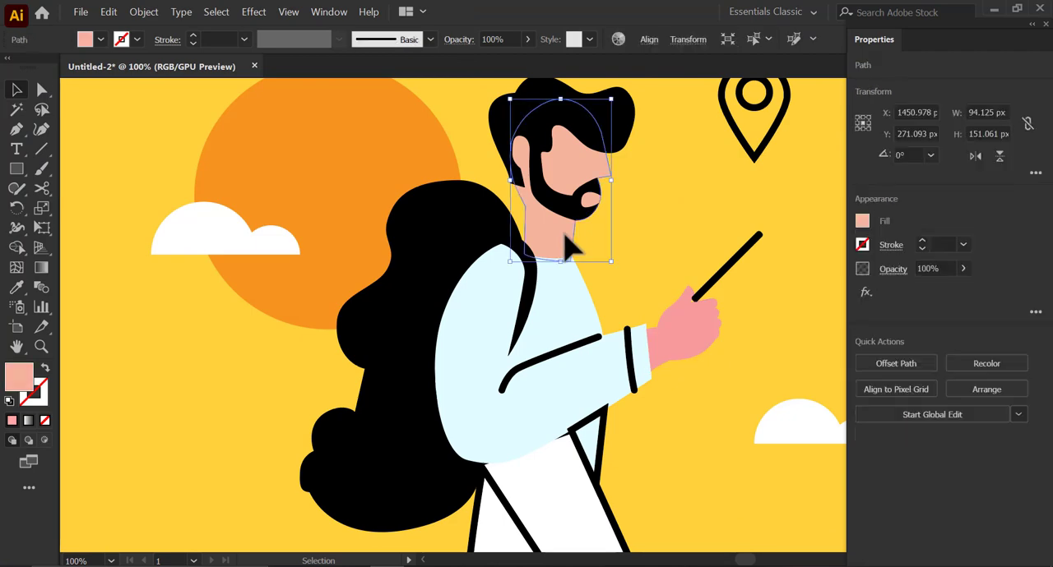
pyautogui.press('i')
pyautogui.click(668, 351)
pyautogui.press('v')
pyautogui.click(664, 385)
# - Set the stroke weight of the sleeve crease and cuff lines to 3 pt
pyautogui.click(630, 357)
pyautogui.click(609, 358)
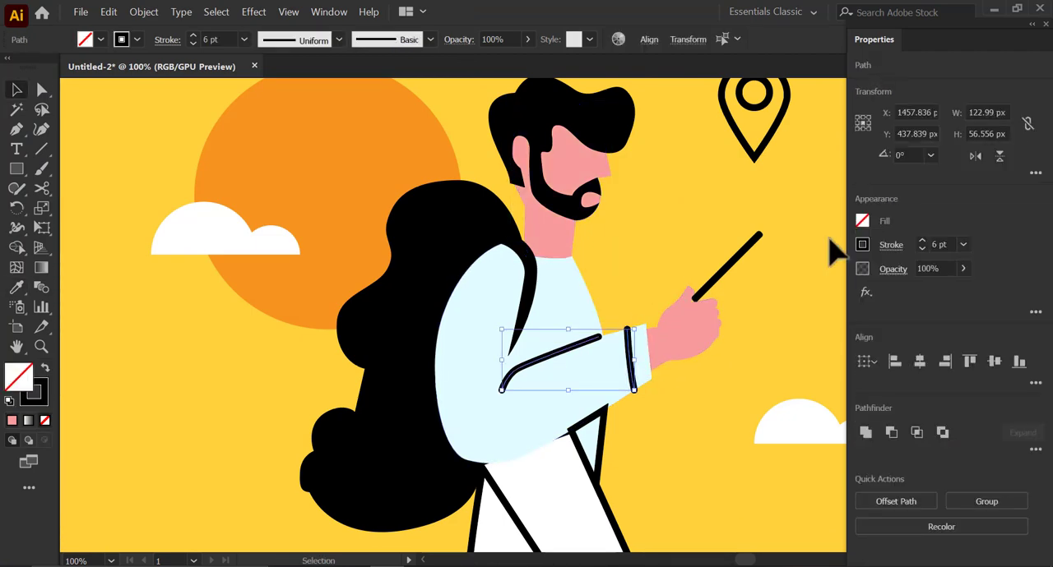
pyautogui.click(961, 245)
pyautogui.click(982, 269)
pyautogui.click(832, 311)
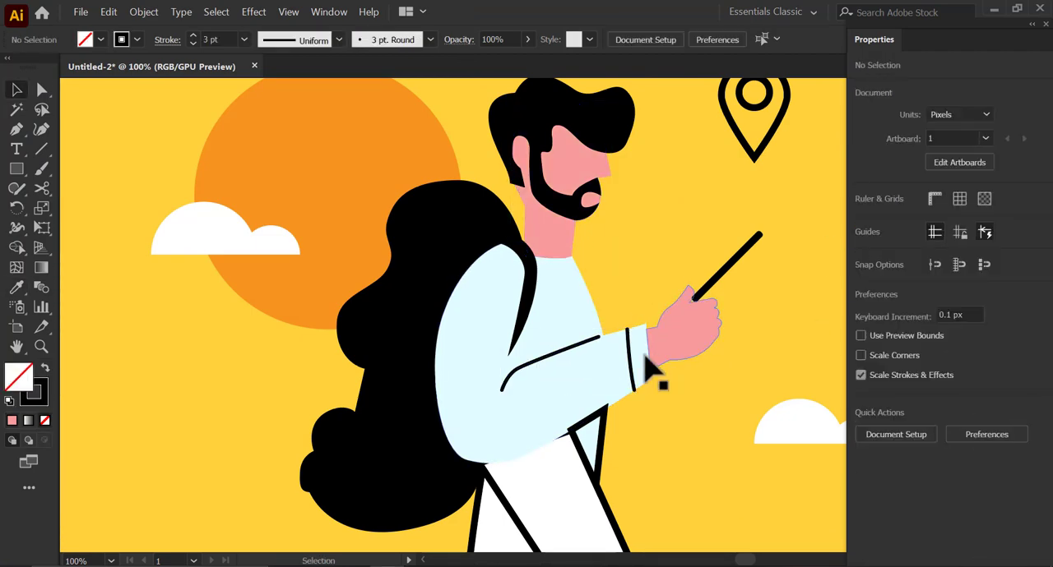
# - Give the sleeve crease and cuff lines no fill and a 2 pt light blue C3D6FF stroke
pyautogui.click(571, 360)
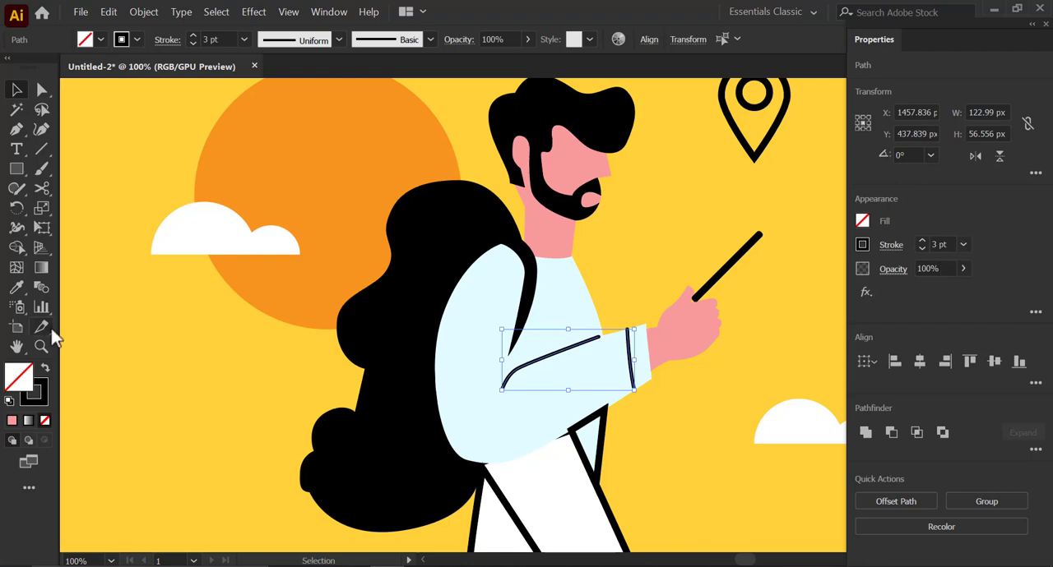
pyautogui.press('i')
pyautogui.click(457, 346)
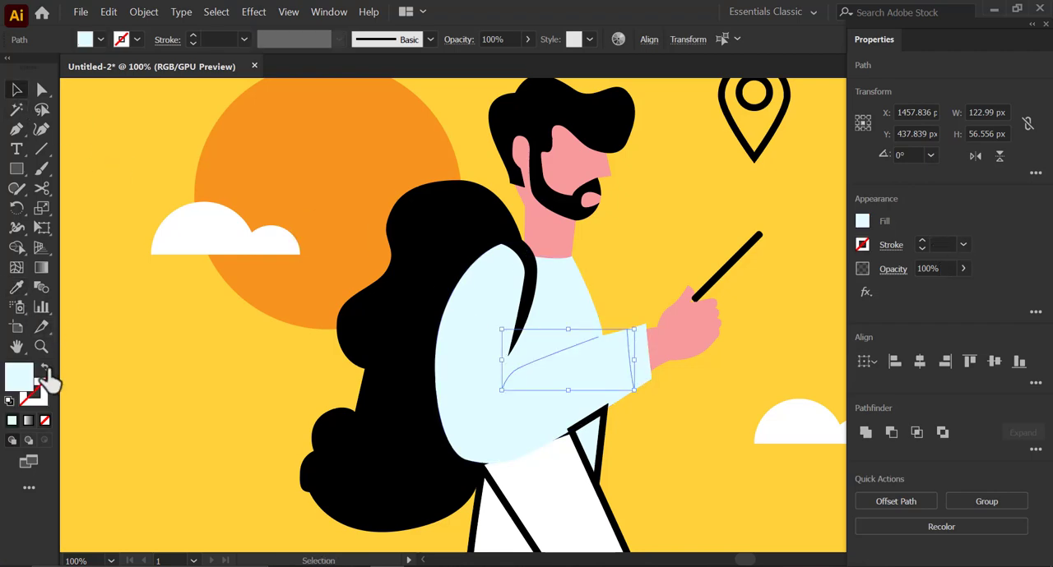
pyautogui.click(46, 369)
pyautogui.doubleClick(42, 398)
pyautogui.moveTo(190, 90)
pyautogui.mouseDown()
pyautogui.moveTo(215, 88)
pyautogui.moveTo(177, 90)
pyautogui.mouseUp()
pyautogui.click(378, 66)
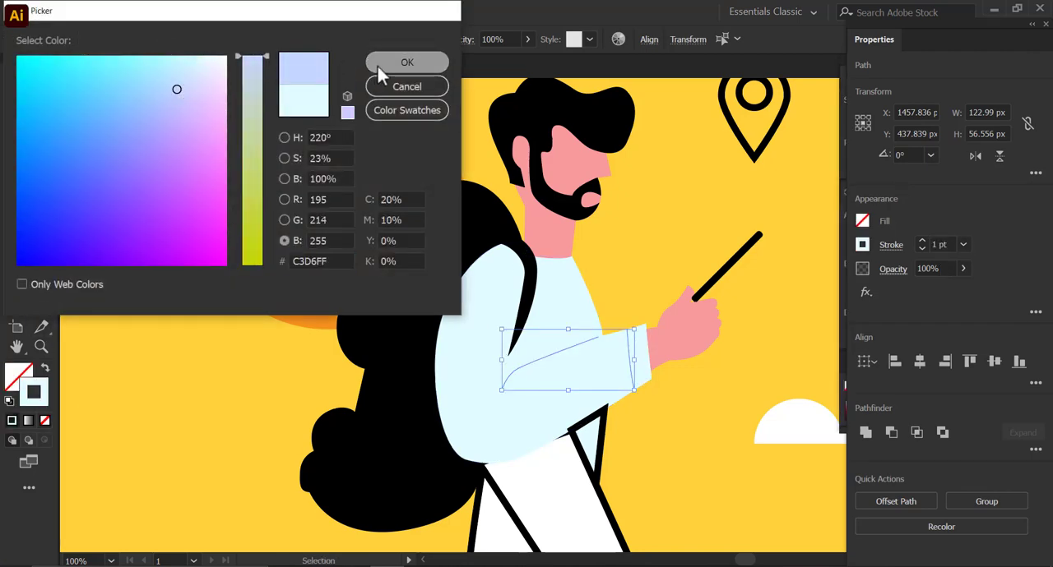
pyautogui.click(250, 378)
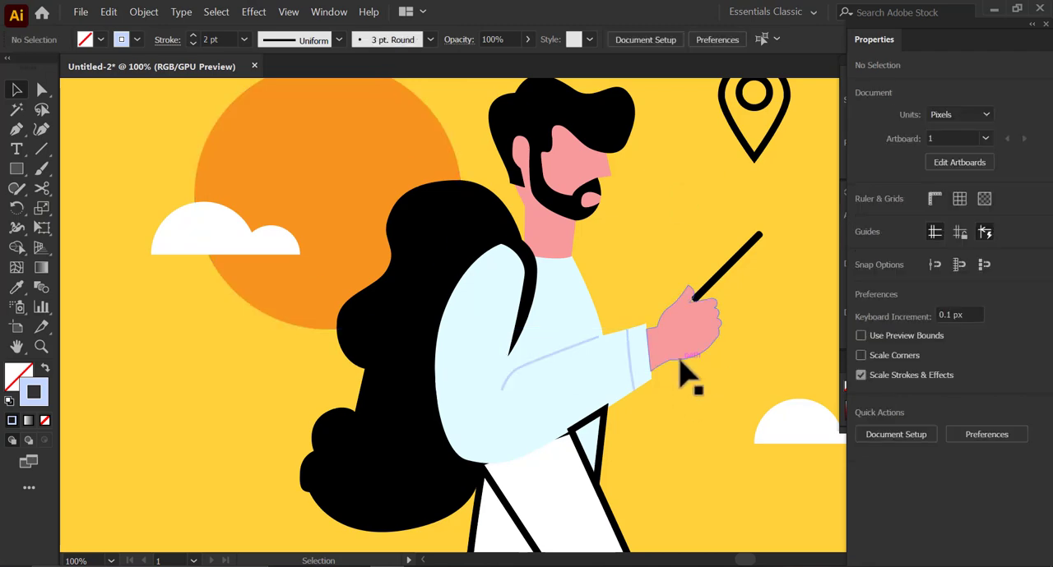
# - Fill the front trouser leg with very dark navy 1B142F
pyautogui.click(611, 447)
pyautogui.scroll(-3, 595, 442)
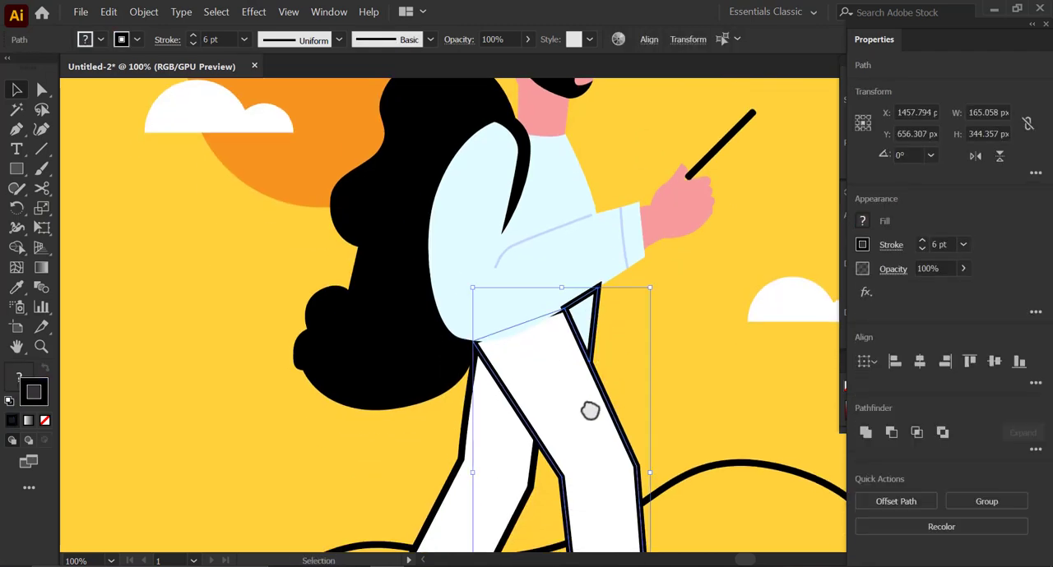
pyautogui.click(654, 355)
pyautogui.click(606, 399)
pyautogui.click(862, 220)
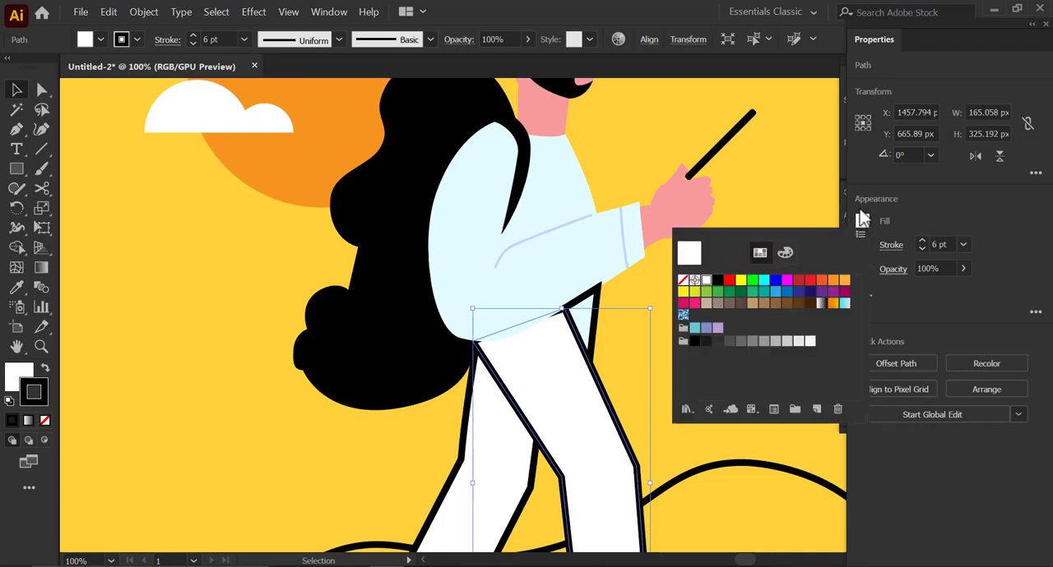
pyautogui.click(776, 286)
pyautogui.click(798, 291)
pyautogui.click(809, 291)
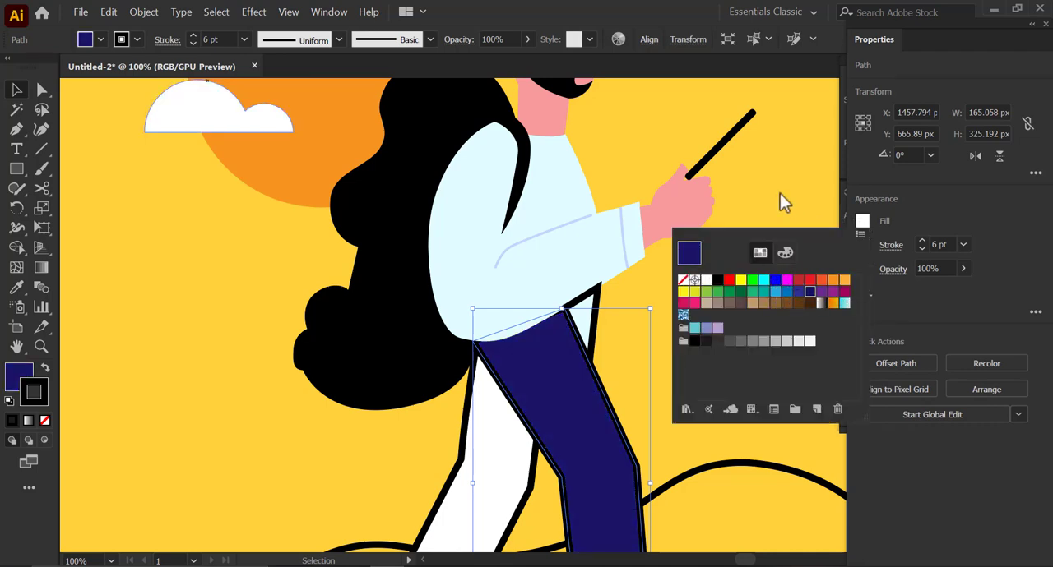
pyautogui.doubleClick(22, 380)
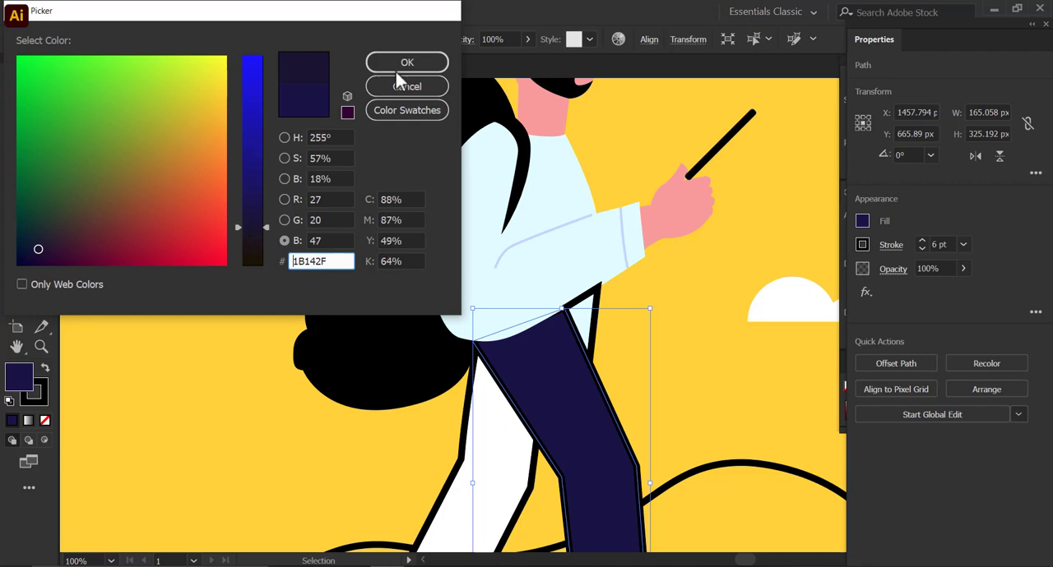
pyautogui.click(397, 68)
# - Remove the front trouser leg's outline and copy its dark navy, outline-free style to the small triangle at the hip
pyautogui.click(41, 398)
pyautogui.click(45, 421)
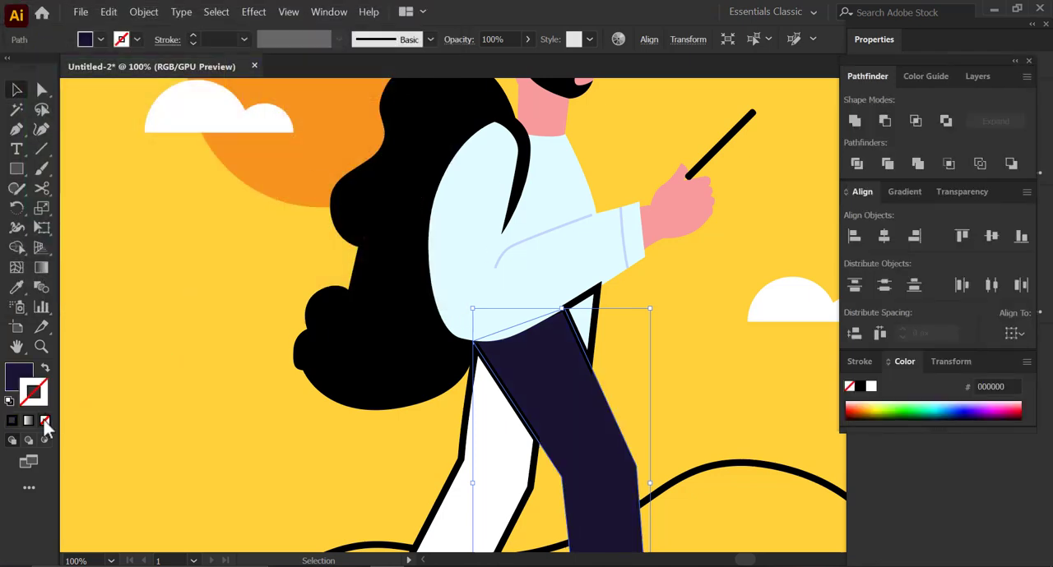
pyautogui.click(107, 379)
pyautogui.click(591, 334)
pyautogui.press('i')
pyautogui.click(563, 386)
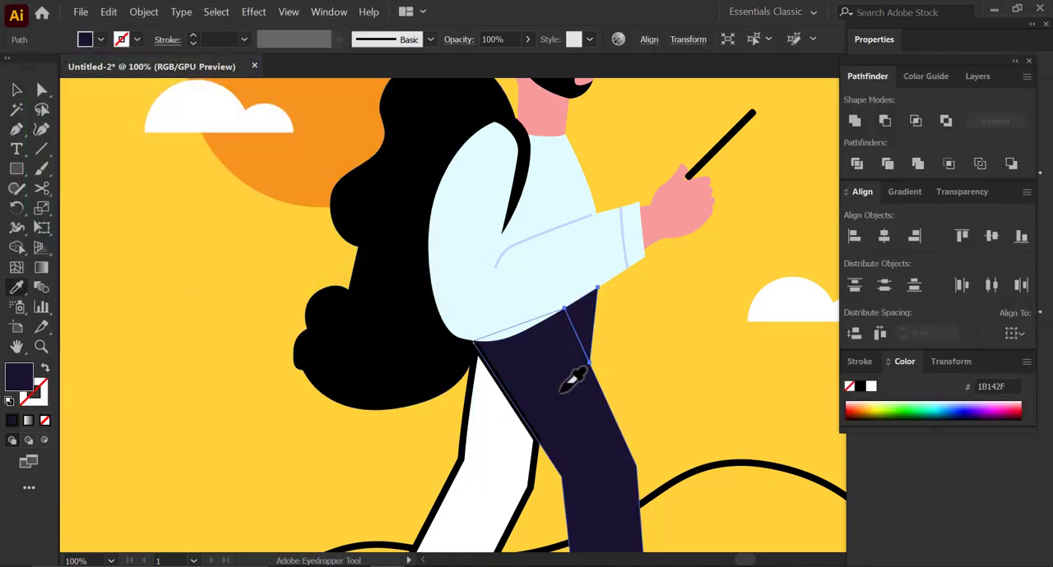
# - Change the fill of the small hip triangle to near-black brown 1B1413
pyautogui.press('v')
pyautogui.doubleClick(18, 376)
pyautogui.click(252, 250)
pyautogui.click(402, 67)
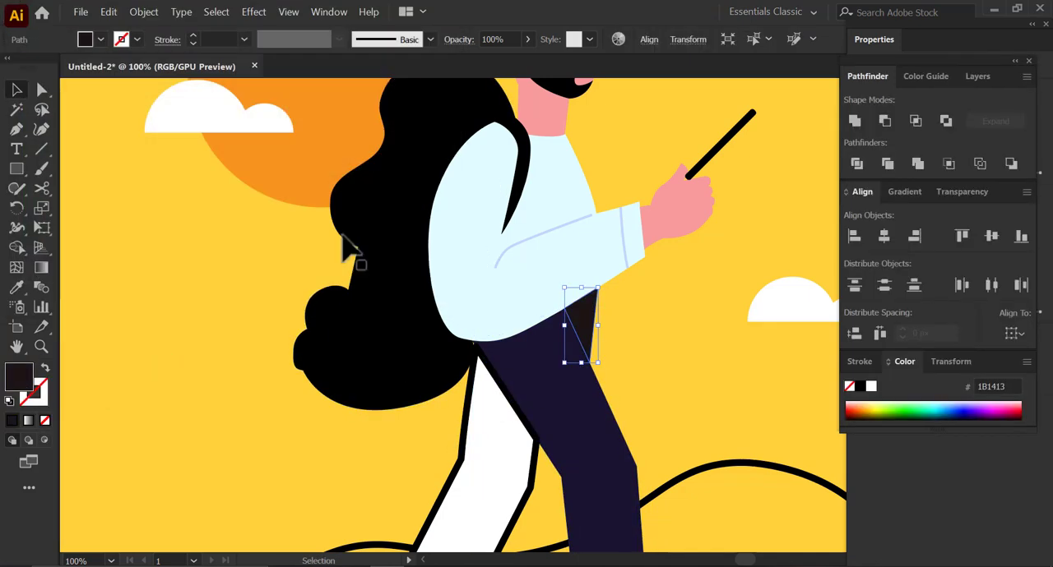
pyautogui.click(235, 393)
# - Set the fill of the small hip triangle to dark purple 1B1427
pyautogui.click(586, 321)
pyautogui.doubleClick(21, 377)
pyautogui.click(253, 247)
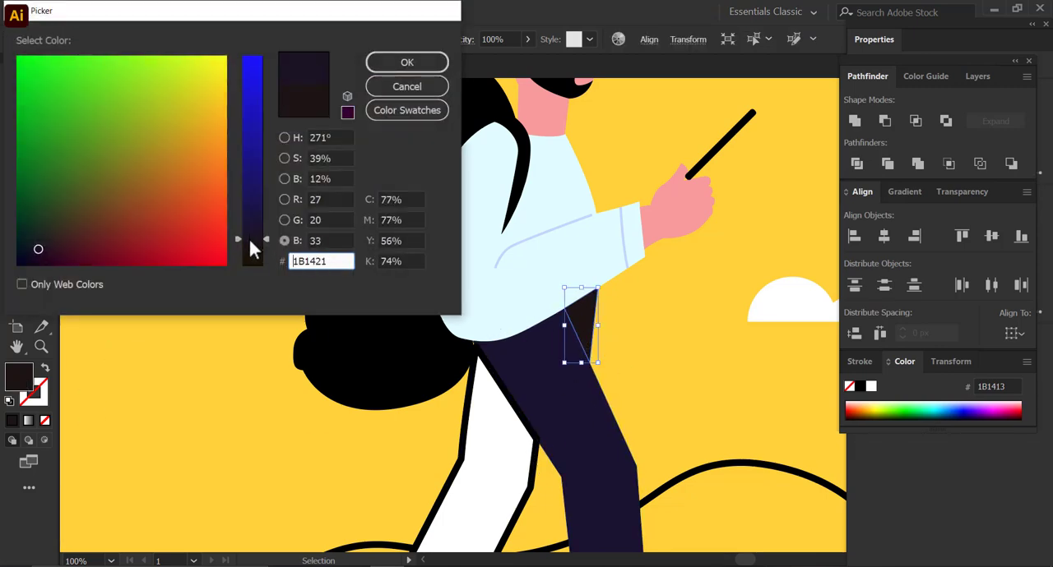
pyautogui.click(404, 64)
pyautogui.click(707, 380)
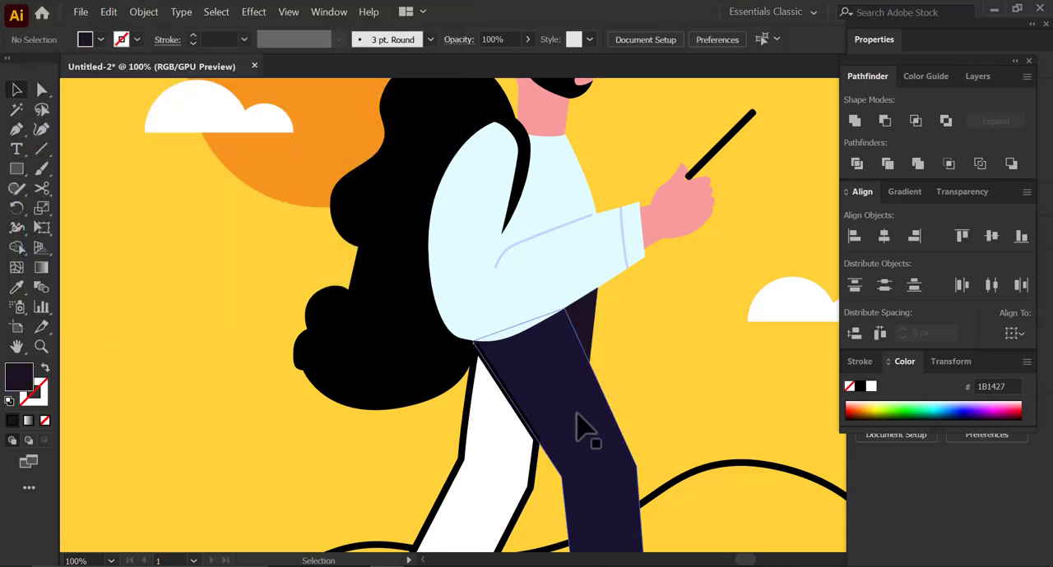
# - Copy the front trouser leg's dark navy, outline-free style onto the rear trouser leg
pyautogui.click(473, 461)
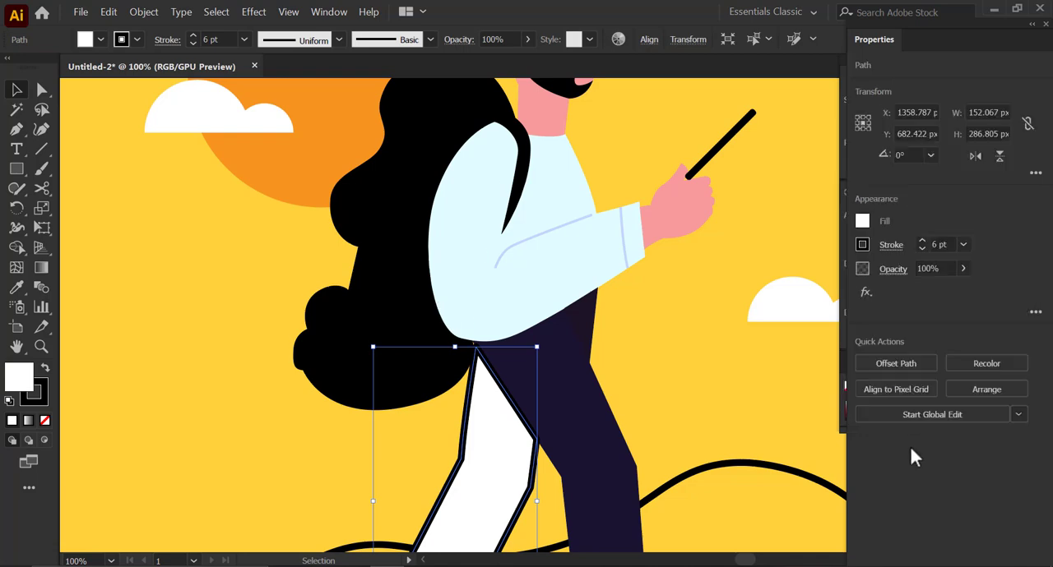
pyautogui.click(863, 221)
pyautogui.click(705, 346)
pyautogui.click(702, 348)
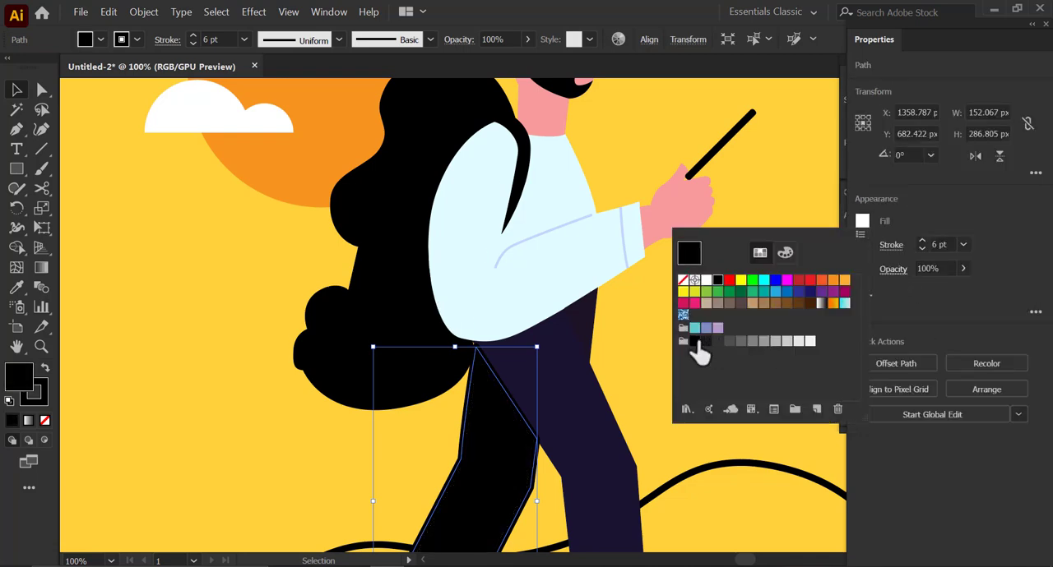
pyautogui.click(16, 287)
pyautogui.click(564, 419)
# - Darken the rear trouser leg's fill to a brownish near-black by lowering the blue in its color
pyautogui.doubleClick(18, 377)
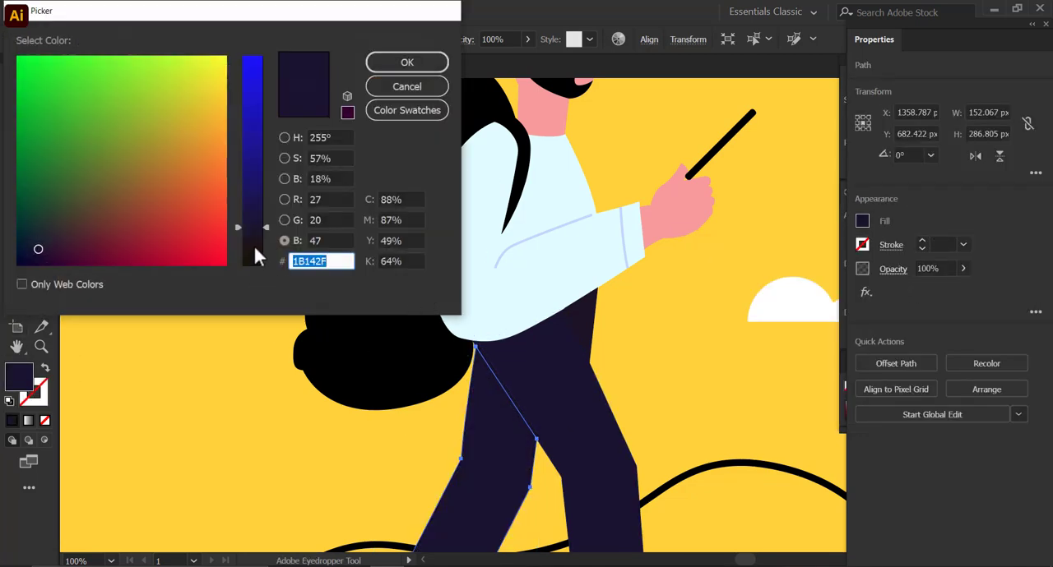
pyautogui.click(381, 68)
pyautogui.press('v')
pyautogui.click(647, 305)
# - Ungroup the eyelets and lace lines on the rear boot
pyautogui.press('space')
pyautogui.moveTo(498, 444); pyautogui.dragTo(514, 309)
pyautogui.moveTo(537, 452); pyautogui.dragTo(493, 315)
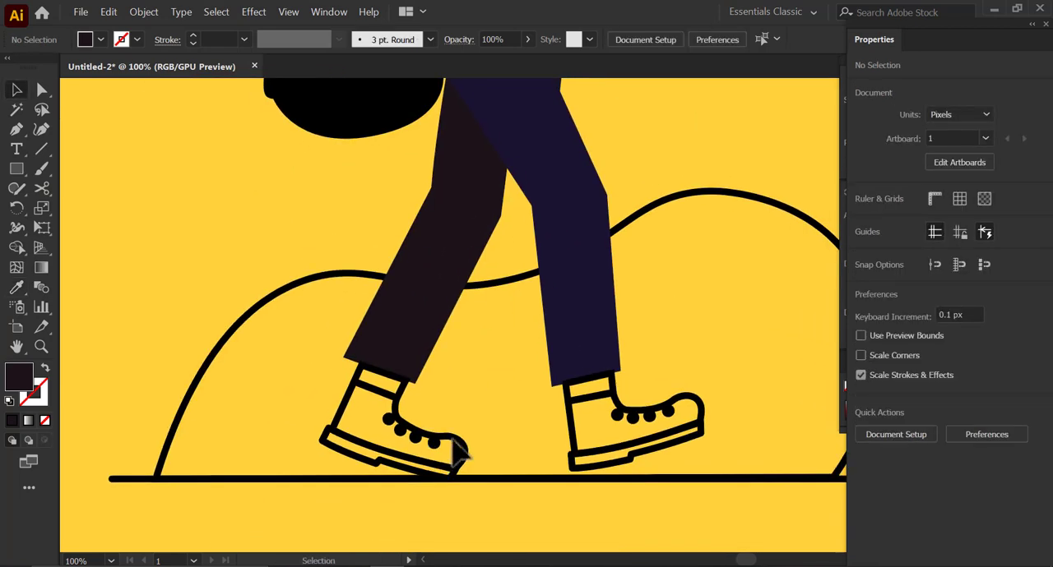
pyautogui.click(458, 451)
pyautogui.scroll(2, 403, 441)
pyautogui.click(422, 422)
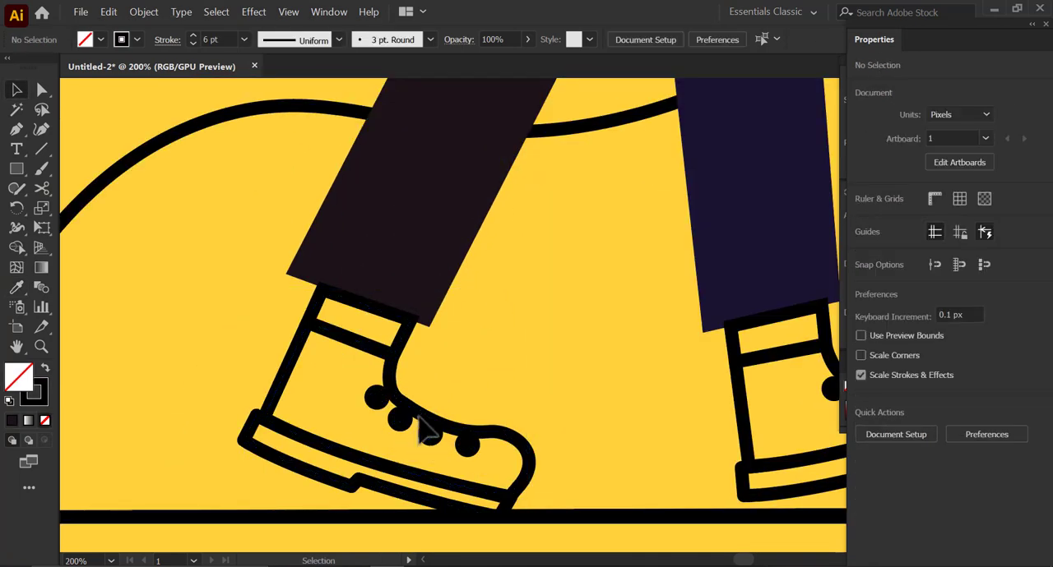
pyautogui.rightClick(433, 434)
pyautogui.click(468, 329)
# - Reduce the stroke weight of the four eyelet circles on the rear boot
pyautogui.click(405, 438)
pyautogui.click(403, 414)
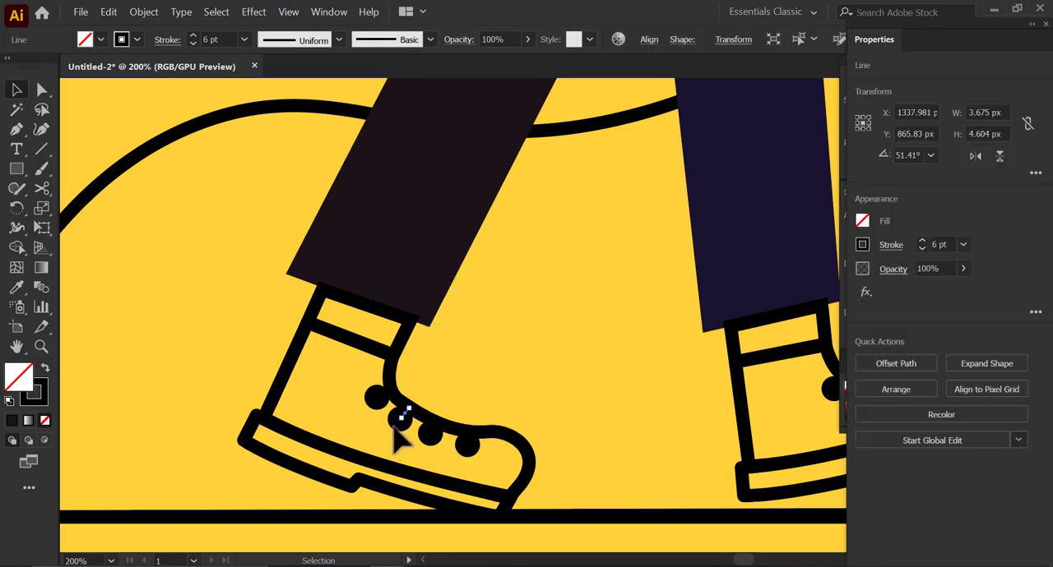
pyautogui.scroll(2, 393, 423)
pyautogui.click(376, 407)
pyautogui.click(364, 378)
pyautogui.keyDown('shift'); pyautogui.click(407, 423); pyautogui.keyUp('shift')
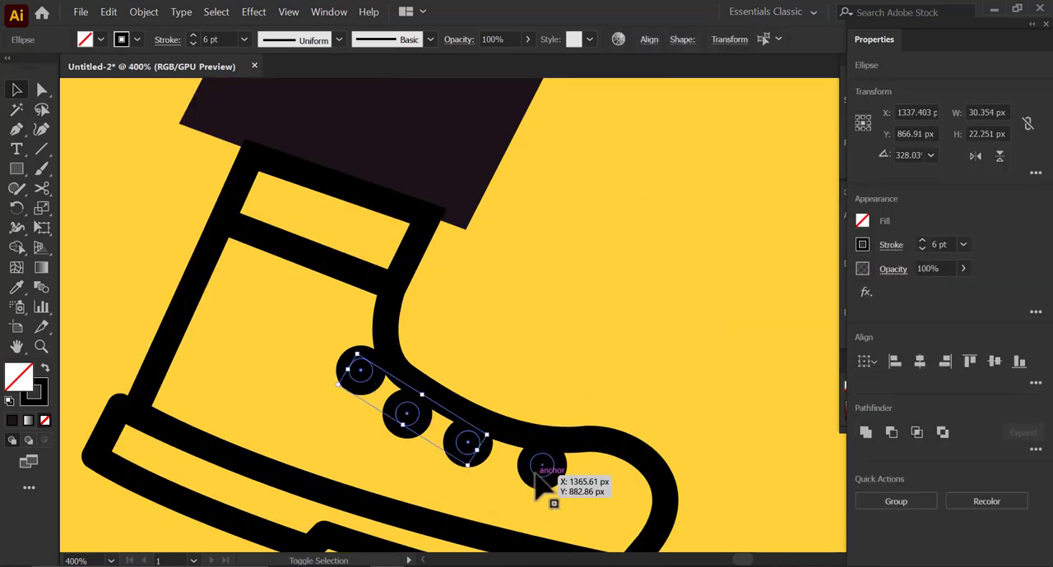
pyautogui.click(921, 240)
pyautogui.click(499, 353)
# - Set the stroke weight of the four short lace lines on the rear boot to 2 pt
pyautogui.click(372, 364)
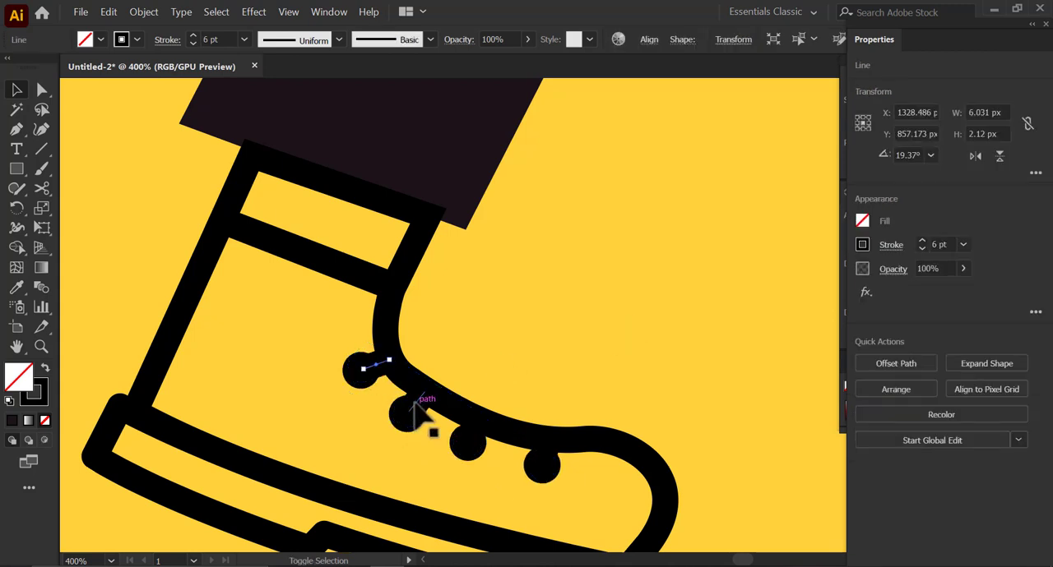
pyautogui.keyDown('shift'); pyautogui.click(414, 404); pyautogui.keyUp('shift')
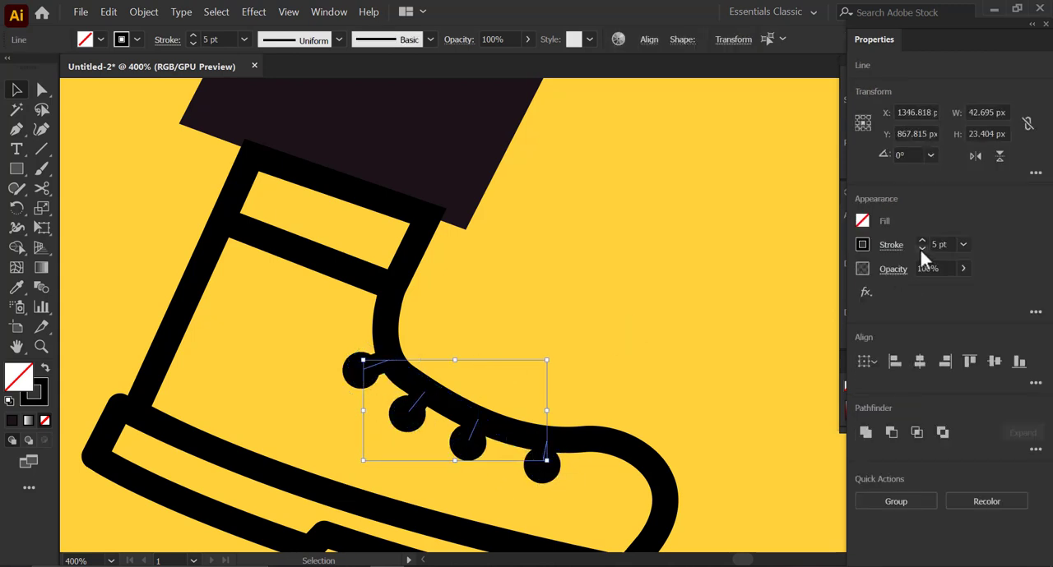
pyautogui.click(667, 330)
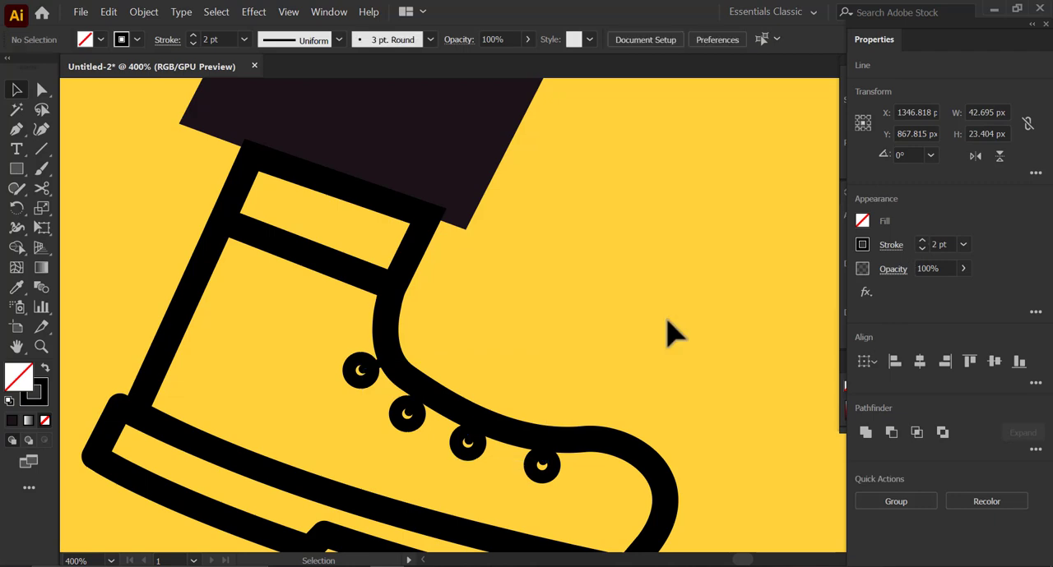
pyautogui.click(633, 456)
pyautogui.click(675, 380)
# - Reposition the short lace lines on the rear boot between their eyelet circles and the boot's upper edge
pyautogui.scroll(2, 502, 494)
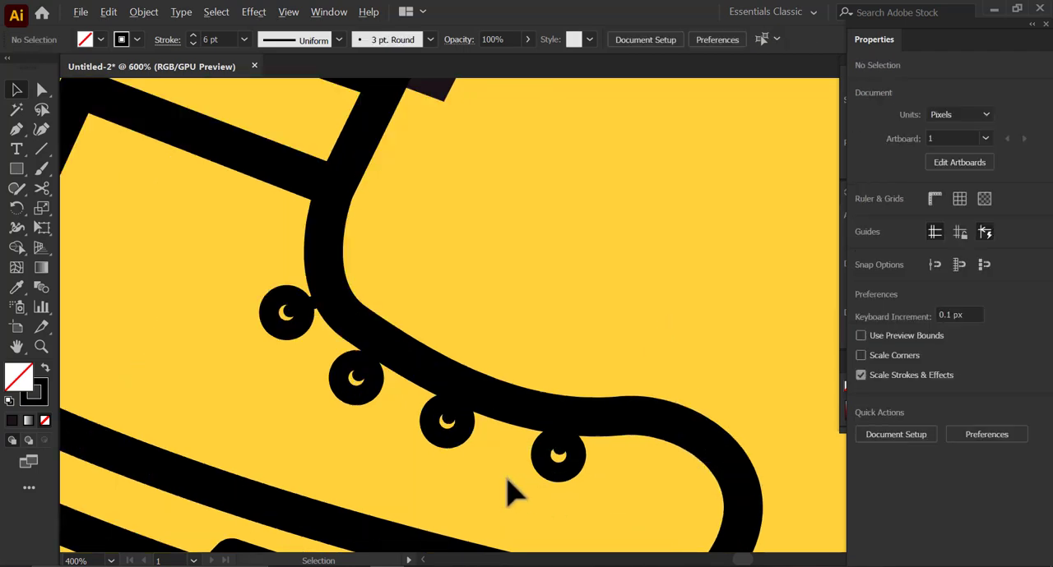
pyautogui.moveTo(588, 433); pyautogui.dragTo(588, 429)
pyautogui.moveTo(455, 370); pyautogui.dragTo(448, 384)
pyautogui.moveTo(308, 321); pyautogui.dragTo(472, 370)
pyautogui.moveTo(393, 274); pyautogui.dragTo(454, 336)
pyautogui.click(577, 376)
pyautogui.click(576, 383)
pyautogui.moveTo(630, 362); pyautogui.dragTo(477, 344)
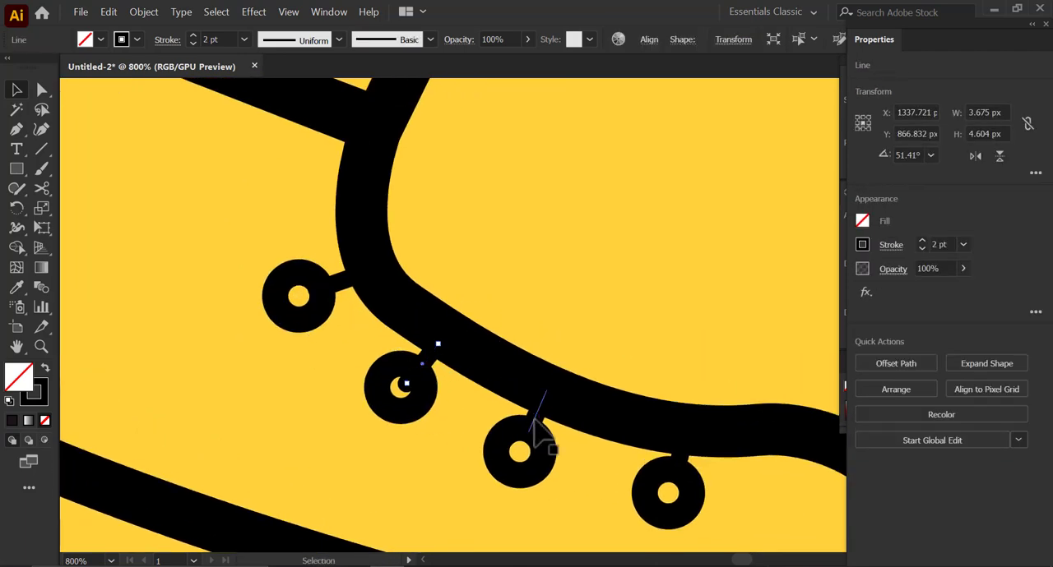
pyautogui.click(544, 465)
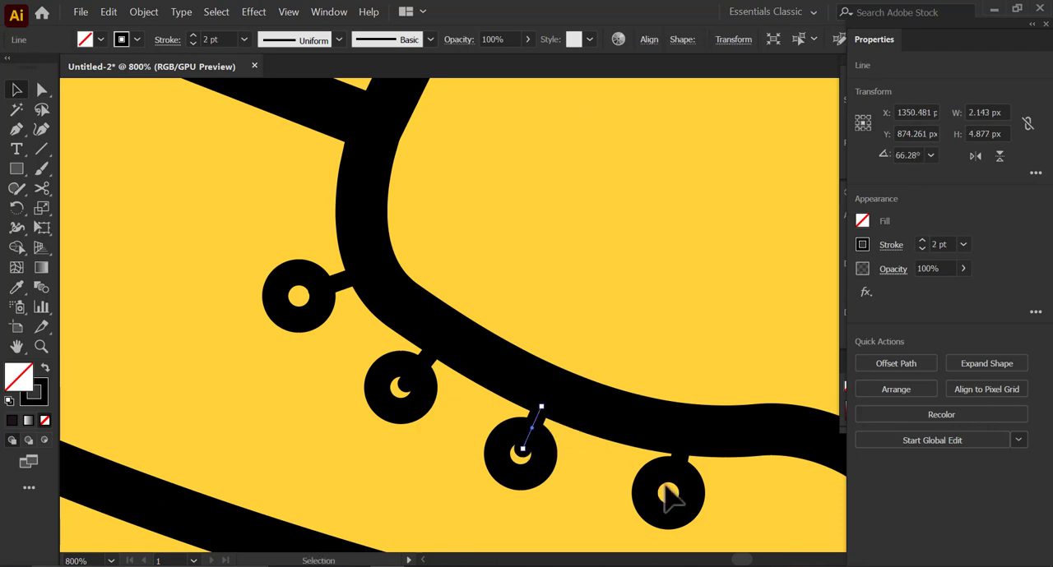
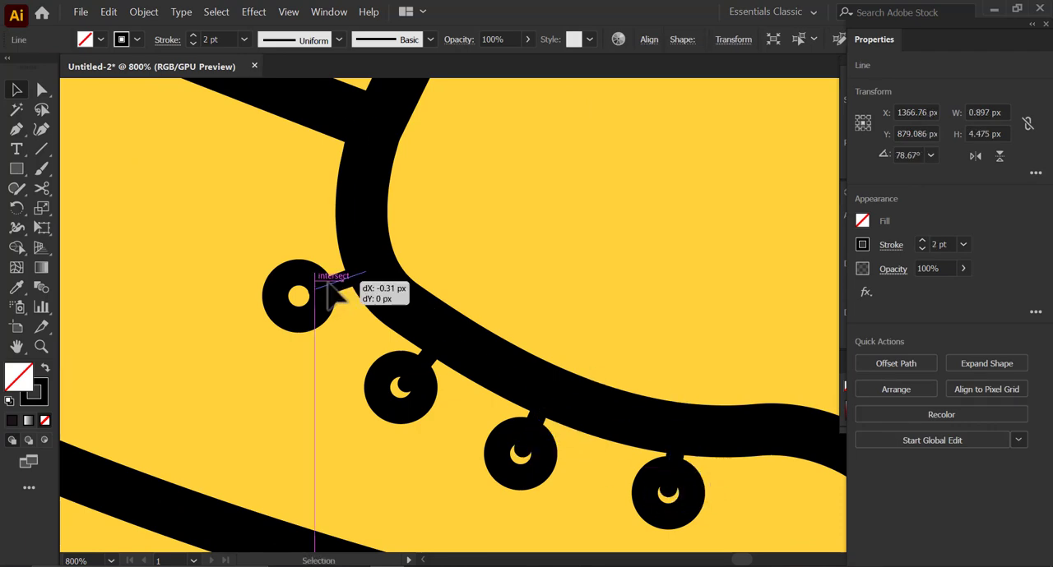
# - Nudge the lace line nearest the ankle further into its eyelet circle on the rear boot
pyautogui.moveTo(327, 281); pyautogui.dragTo(312, 282)
pyautogui.scroll(-4, 460, 297)
pyautogui.click(554, 470)
# - Fill the upper part of the rear boot with the rear trouser leg's dark color and no outline
pyautogui.moveTo(424, 281); pyautogui.dragTo(437, 337)
pyautogui.click(366, 306)
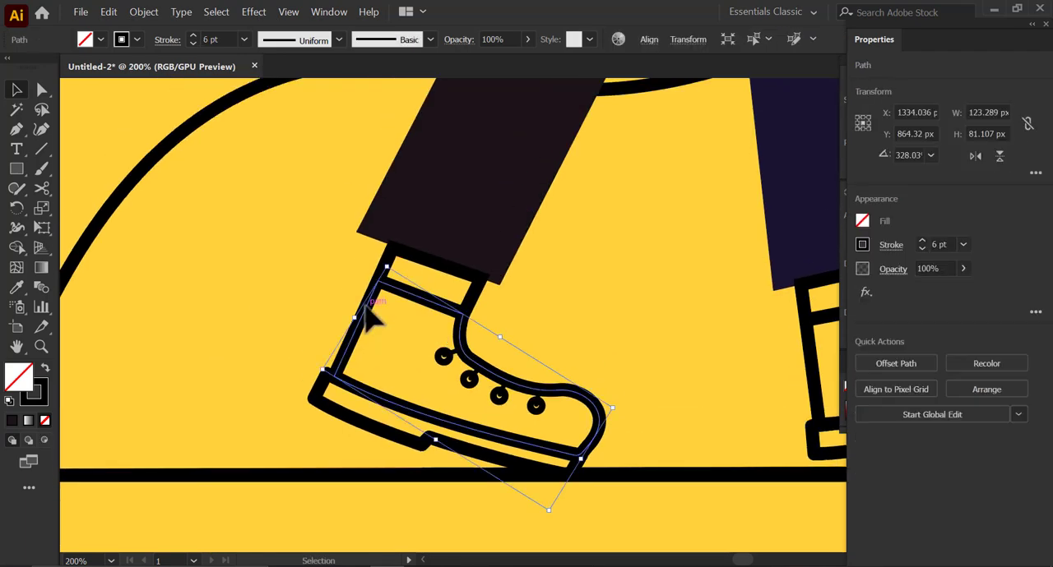
pyautogui.press('i')
pyautogui.click(479, 225)
pyautogui.click(17, 91)
pyautogui.scroll(1, 345, 386)
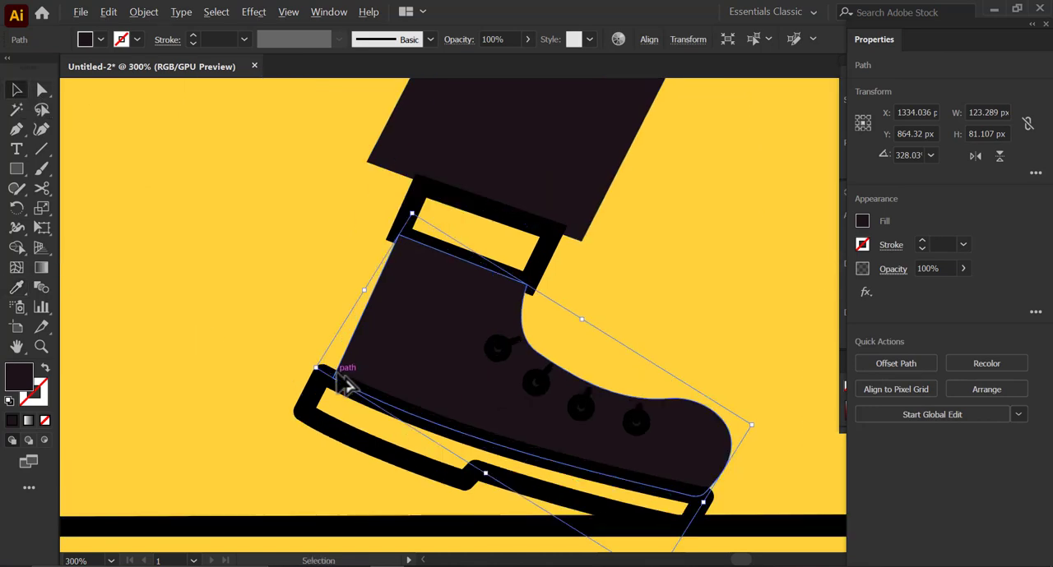
# - Adjust the lower heel anchor of the rear boot's upper to sit against the sole
pyautogui.press('a')
pyautogui.scroll(2, 333, 377)
pyautogui.moveTo(346, 369); pyautogui.dragTo(336, 368)
pyautogui.press('v')
pyautogui.scroll(-1, 345, 369)
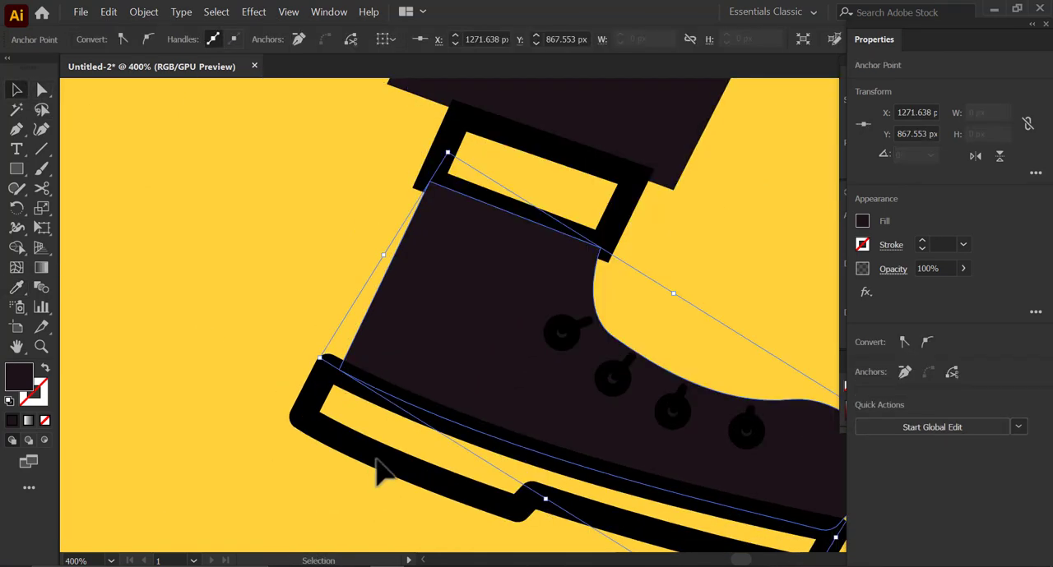
# - Fill the sole of the rear boot with the boot upper's dark color and no outline
pyautogui.click(379, 464)
pyautogui.scroll(-1, 399, 475)
pyautogui.press('i')
pyautogui.click(426, 375)
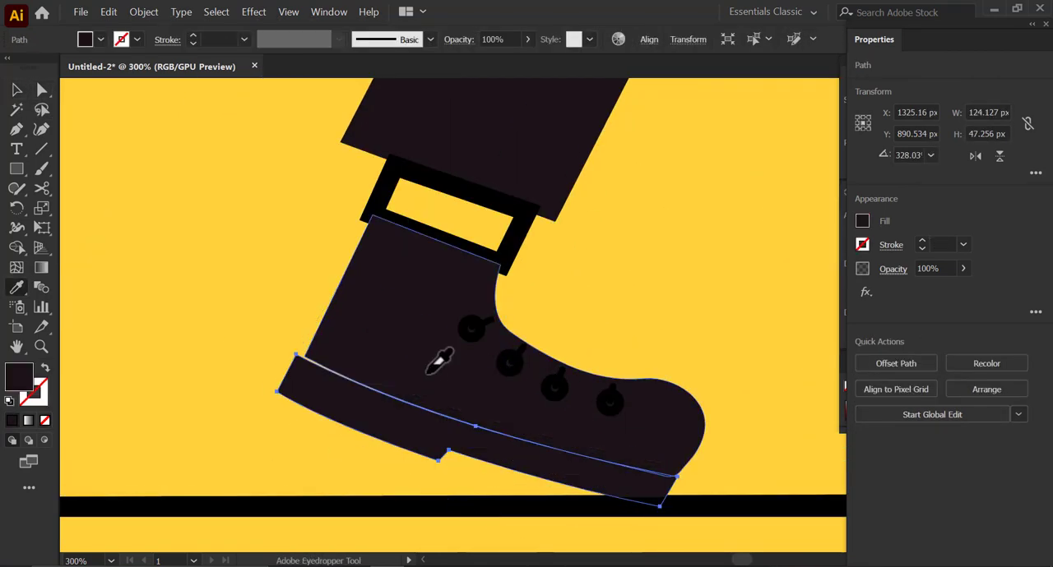
pyautogui.press('v')
pyautogui.click(280, 447)
# - Adjust the anchor points along the sole's upper edge to close the gap to the rear boot's upper
pyautogui.click(433, 432)
pyautogui.scroll(2, 450, 426)
pyautogui.press('a')
pyautogui.scroll(2, 305, 321)
pyautogui.moveTo(131, 287); pyautogui.dragTo(312, 307)
pyautogui.scroll(-3, 349, 330)
pyautogui.scroll(2, 352, 355)
pyautogui.scroll(-4, 330, 384)
pyautogui.scroll(3, 465, 437)
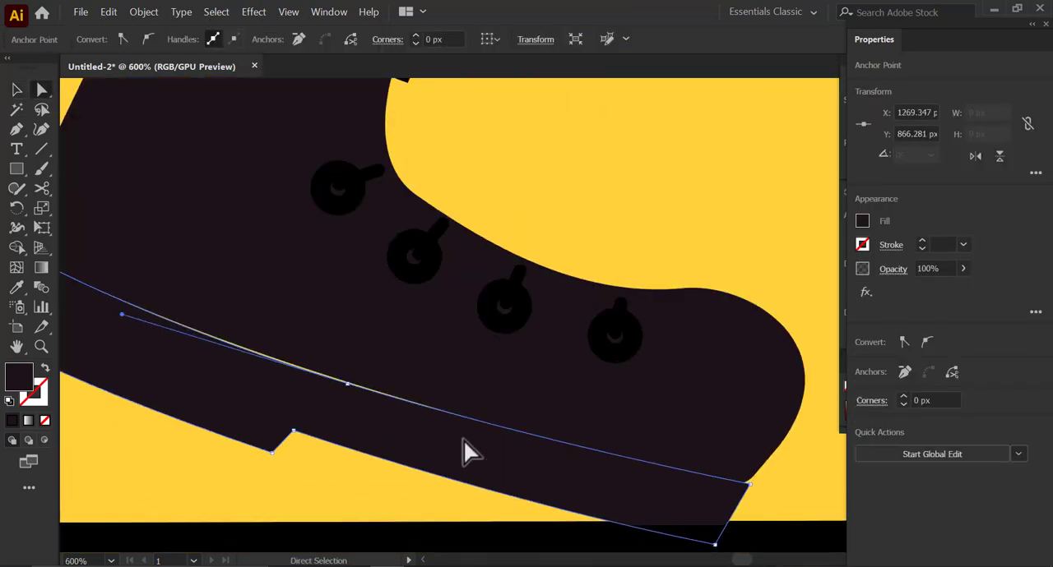
pyautogui.moveTo(349, 385); pyautogui.dragTo(352, 381)
pyautogui.scroll(-2, 477, 387)
pyautogui.scroll(6, 609, 441)
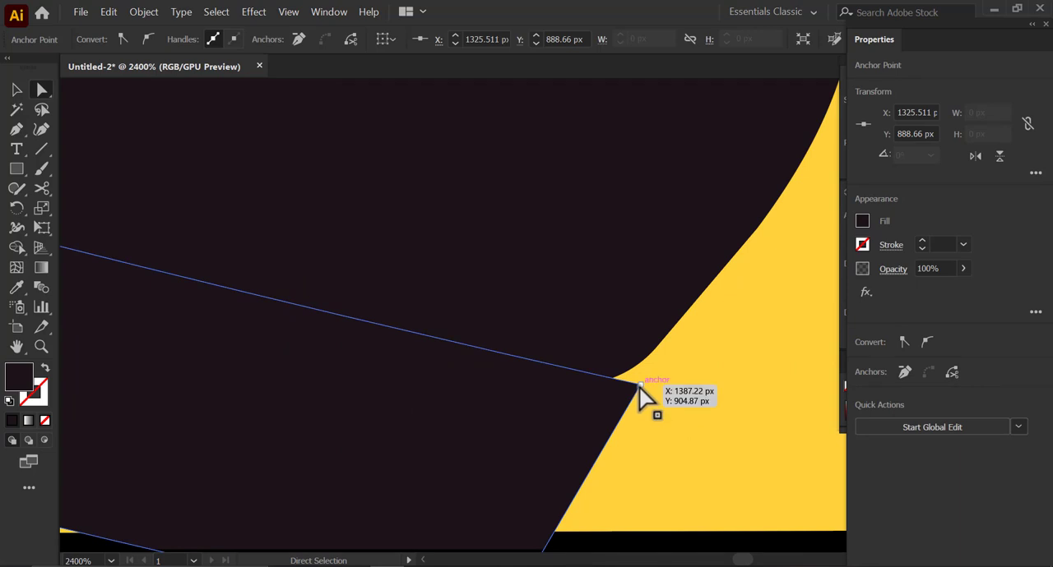
pyautogui.click(640, 385)
pyautogui.click(663, 403)
pyautogui.scroll(-6, 635, 427)
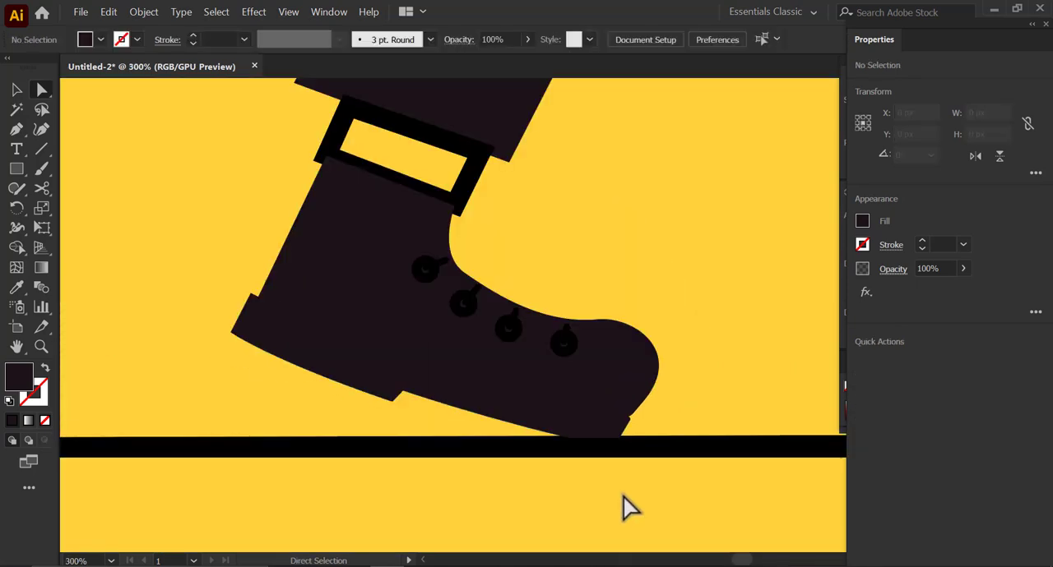
# - Draw a curved line with the Pen tool along the rear boot's seam above the sole and give it a 1 pt stroke
pyautogui.moveTo(447, 360); pyautogui.dragTo(423, 352)
pyautogui.scroll(1, 423, 352)
pyautogui.click(18, 130)
pyautogui.click(178, 270)
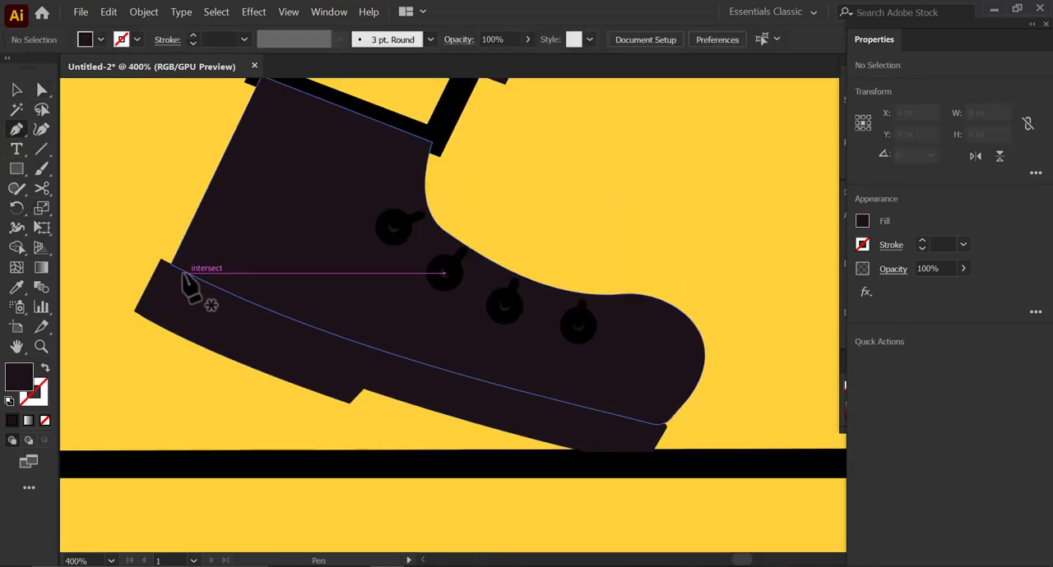
pyautogui.moveTo(534, 409); pyautogui.dragTo(658, 426)
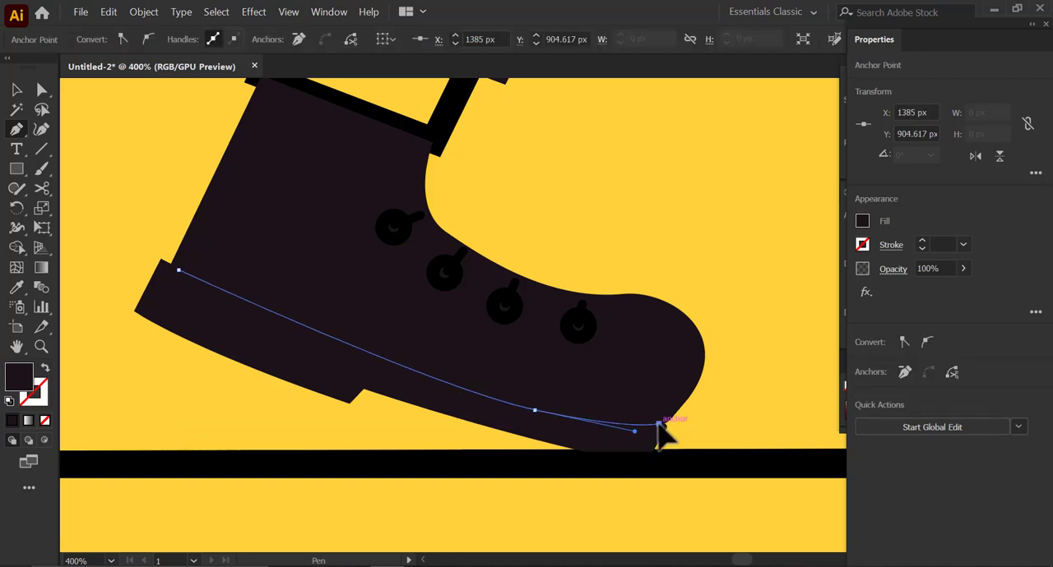
pyautogui.click(921, 241)
pyautogui.click(17, 92)
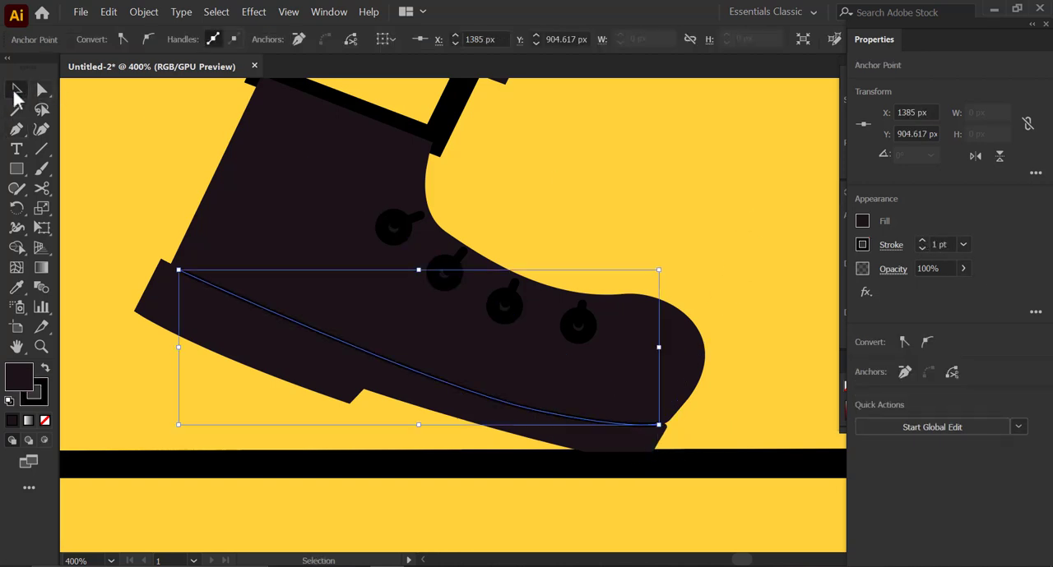
# - Color the stroke of the rear boot's seam line with the dark blue swatch
pyautogui.click(862, 245)
pyautogui.click(810, 317)
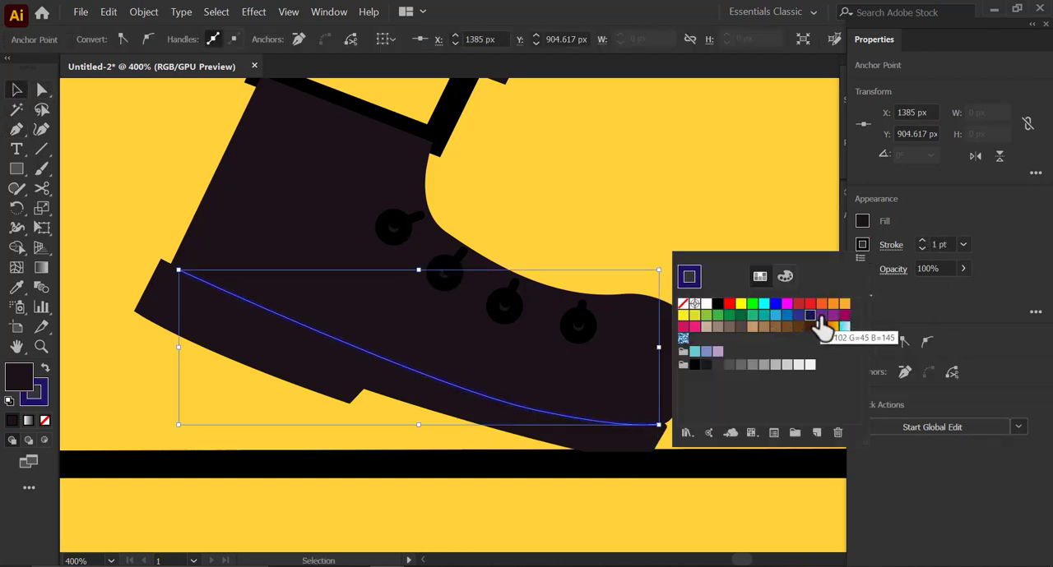
pyautogui.click(821, 318)
pyautogui.click(811, 317)
pyautogui.click(634, 5)
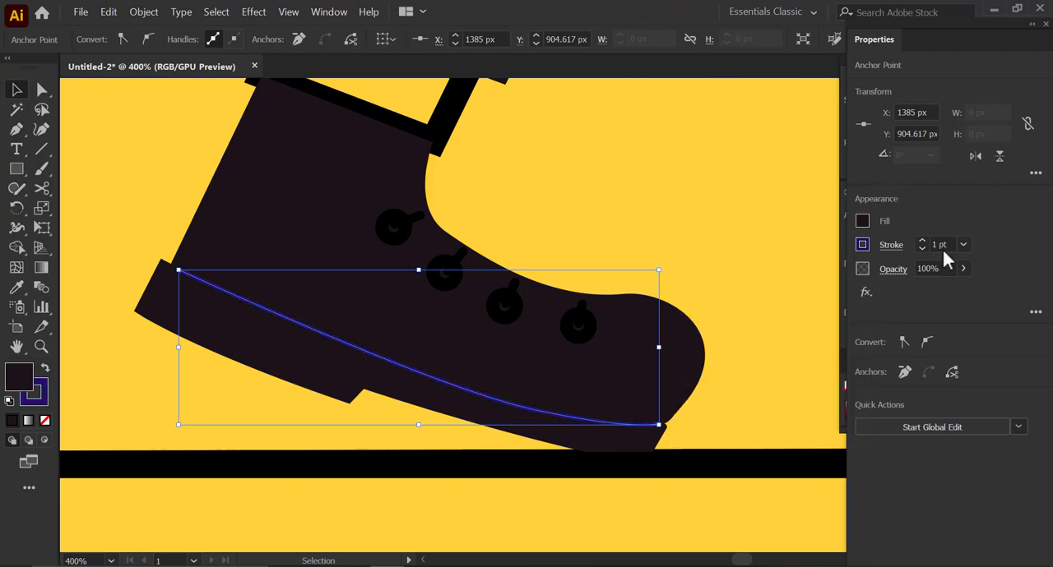
# - Adjust the seam line's stroke cap and corner options and set its opacity to 73%
pyautogui.click(892, 246)
pyautogui.click(801, 288)
pyautogui.click(801, 309)
pyautogui.click(968, 221)
pyautogui.moveTo(963, 268); pyautogui.dragTo(944, 286)
pyautogui.click(728, 353)
pyautogui.hotkey('ctrl', '-')
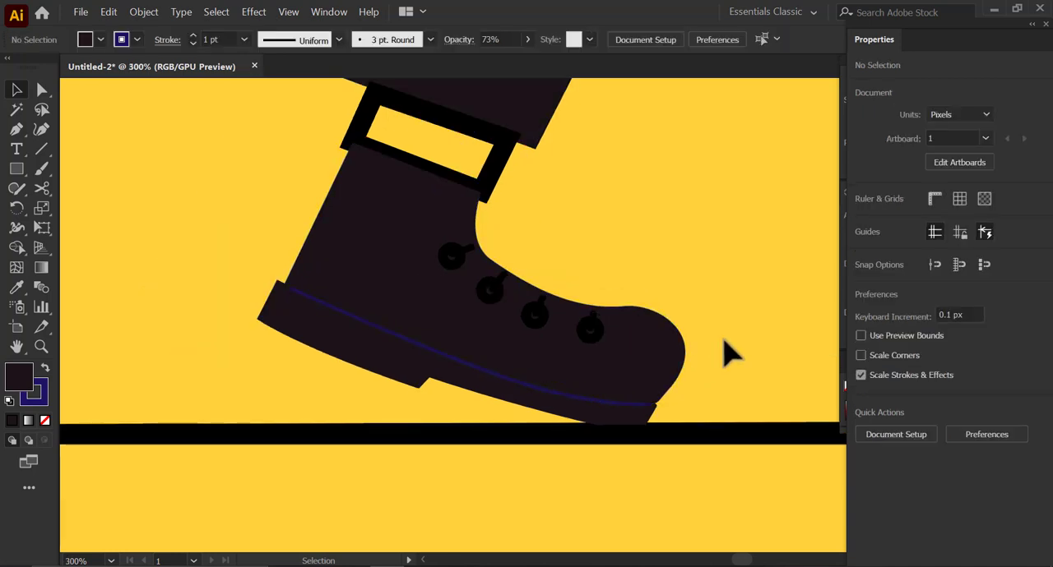
# - Fill the sock above the rear boot with the shirt's light blue and no outline
pyautogui.scroll(-4, 511, 374)
pyautogui.scroll(3, 512, 374)
pyautogui.scroll(-2, 510, 372)
pyautogui.click(496, 329)
pyautogui.scroll(-3, 497, 331)
pyautogui.scroll(1, 518, 225)
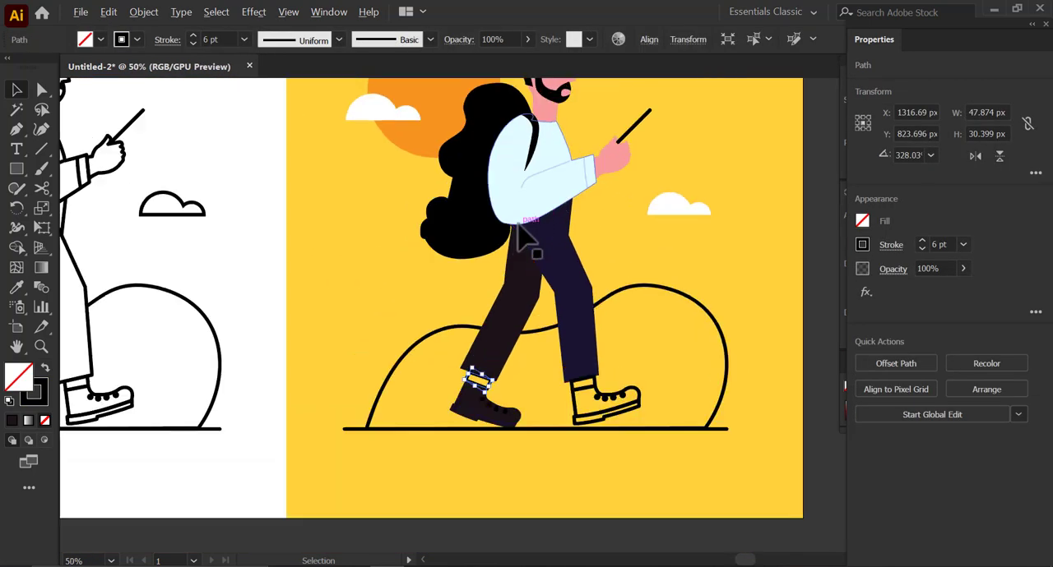
pyautogui.click(521, 212)
pyautogui.press('v')
pyautogui.click(502, 440)
# - Move the sock's corner anchors to close the gaps to the trouser cuff and the rear boot
pyautogui.scroll(7, 487, 385)
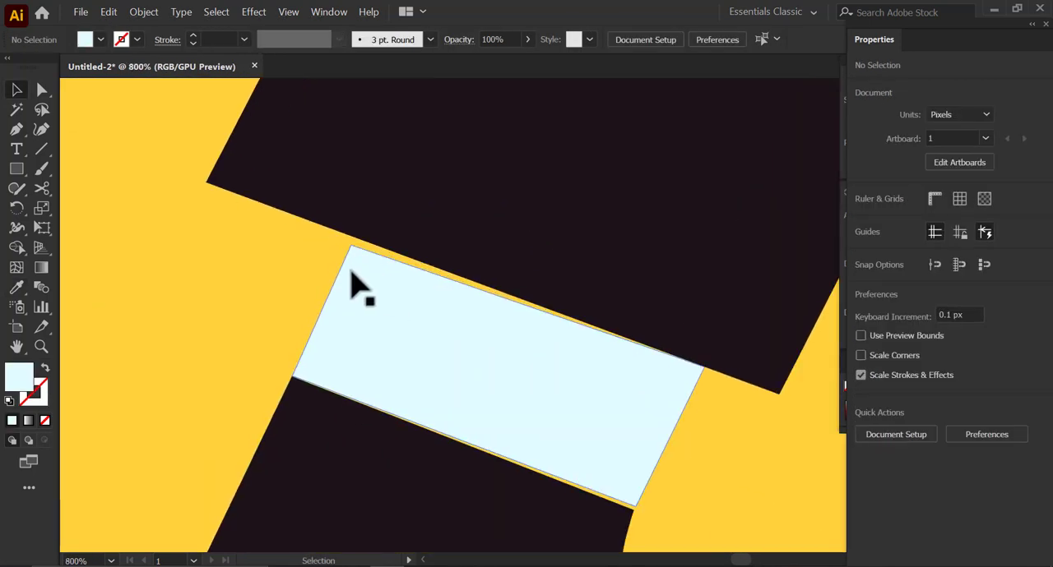
pyautogui.press('a')
pyautogui.click(350, 248)
pyautogui.scroll(4, 349, 251)
pyautogui.moveTo(366, 246)
pyautogui.mouseDown()
pyautogui.moveTo(355, 301)
pyautogui.moveTo(379, 246)
pyautogui.mouseUp()
pyautogui.scroll(-3, 359, 298)
pyautogui.moveTo(360, 301); pyautogui.dragTo(337, 176)
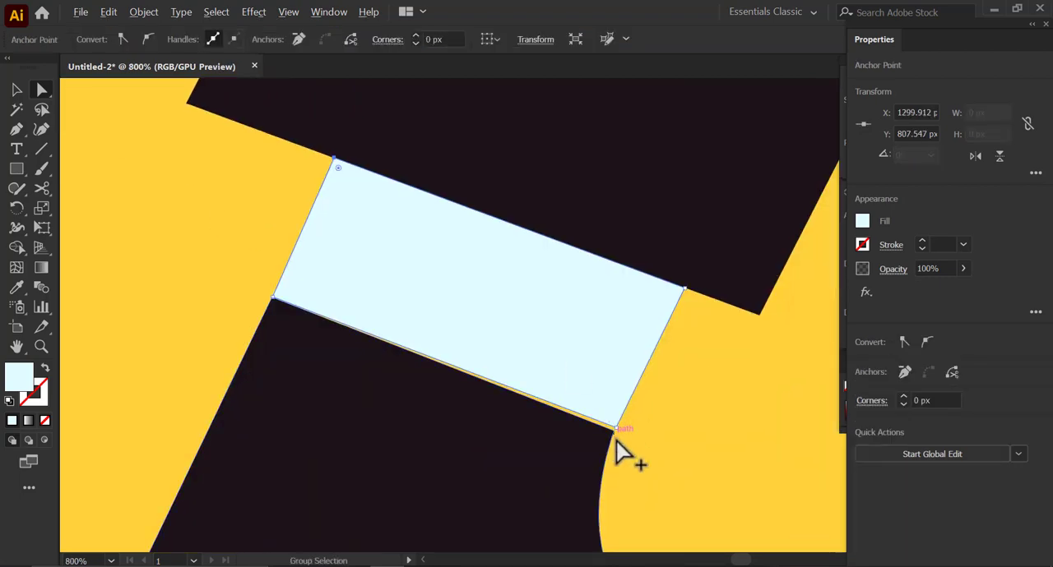
pyautogui.scroll(4, 626, 439)
pyautogui.moveTo(569, 396); pyautogui.dragTo(499, 309)
pyautogui.scroll(-10, 563, 409)
pyautogui.click(594, 395)
# - Apply the seam line's dark blue style to the four eyelets and lace lines on the rear boot
pyautogui.scroll(5, 499, 310)
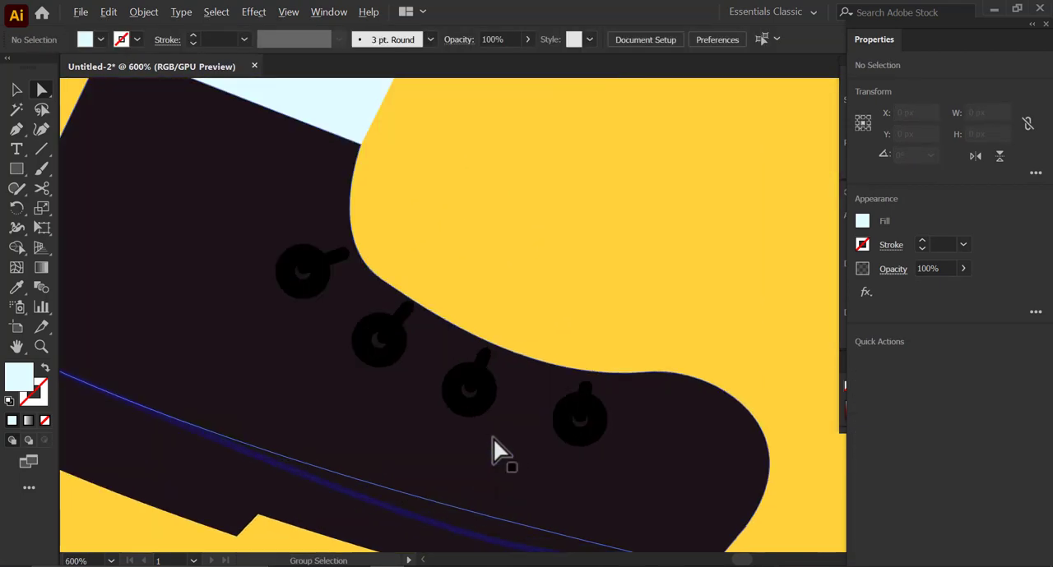
pyautogui.click(484, 400)
pyautogui.keyDown('shift'); pyautogui.click(378, 338); pyautogui.keyUp('shift')
pyautogui.keyDown('shift'); pyautogui.click(304, 276); pyautogui.keyUp('shift')
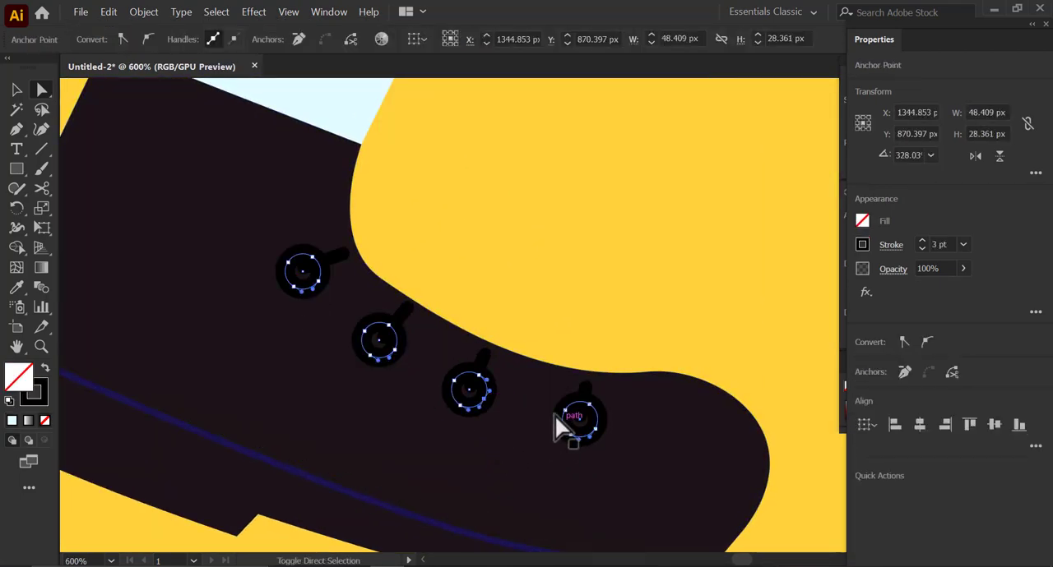
pyautogui.keyDown('shift'); pyautogui.click(482, 356); pyautogui.keyUp('shift')
pyautogui.keyDown('shift'); pyautogui.click(587, 388); pyautogui.keyUp('shift')
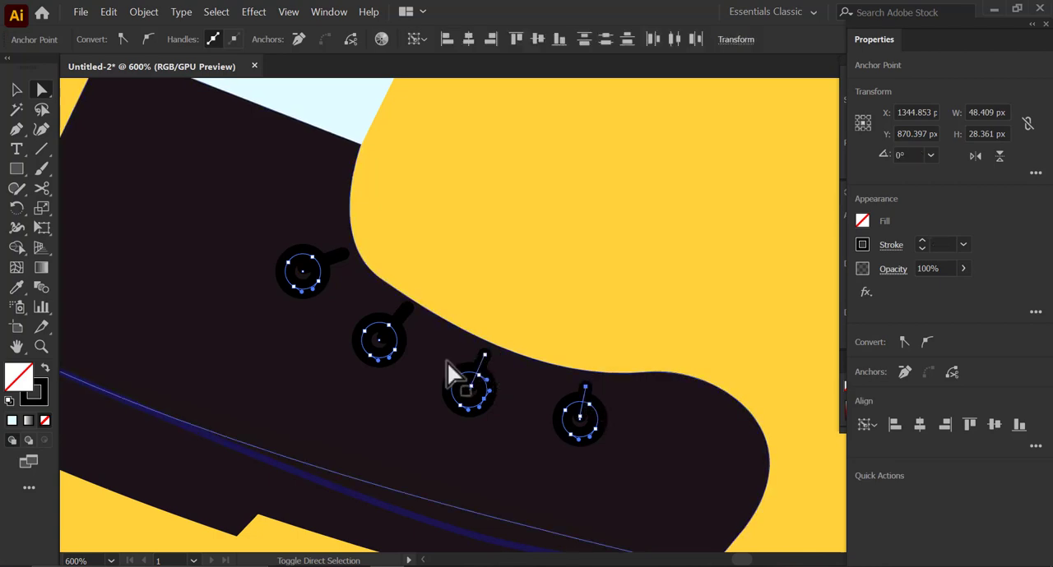
pyautogui.keyDown('shift'); pyautogui.click(405, 312); pyautogui.keyUp('shift')
pyautogui.keyDown('shift'); pyautogui.click(342, 254); pyautogui.keyUp('shift')
pyautogui.hotkey('ctrl', 'g')
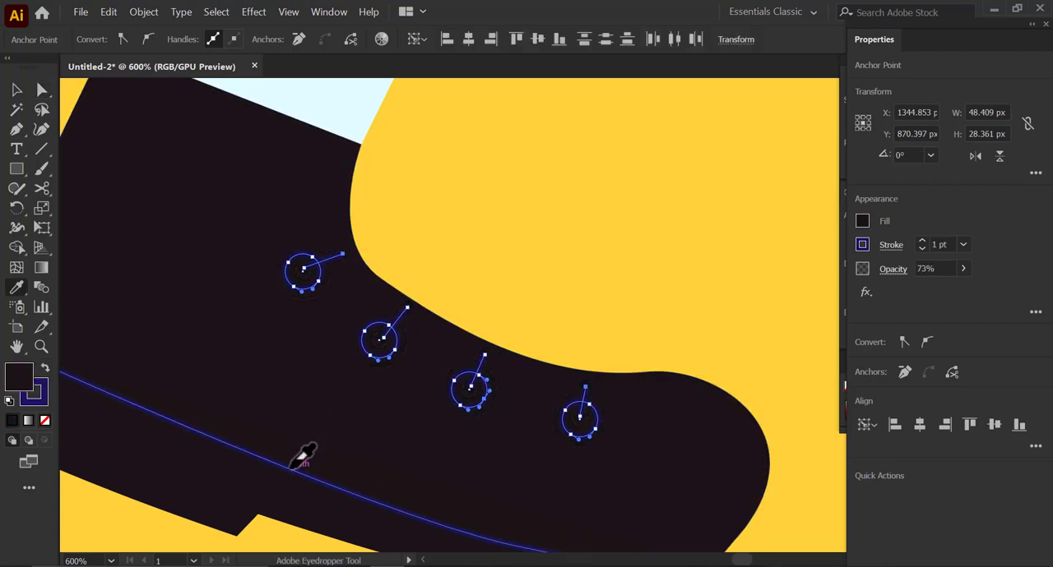
pyautogui.press('v')
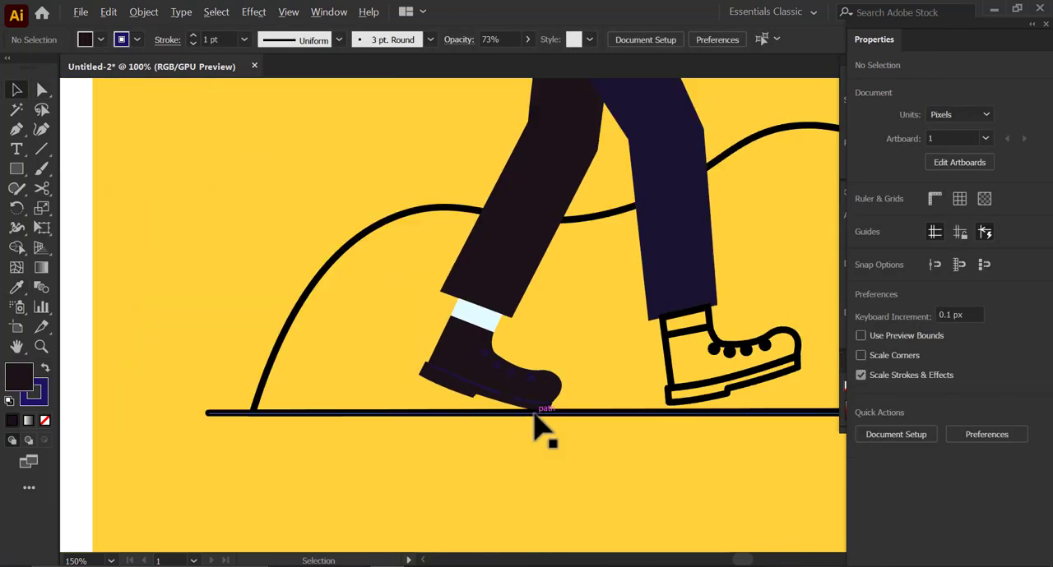
pyautogui.moveTo(754, 339); pyautogui.dragTo(632, 381)
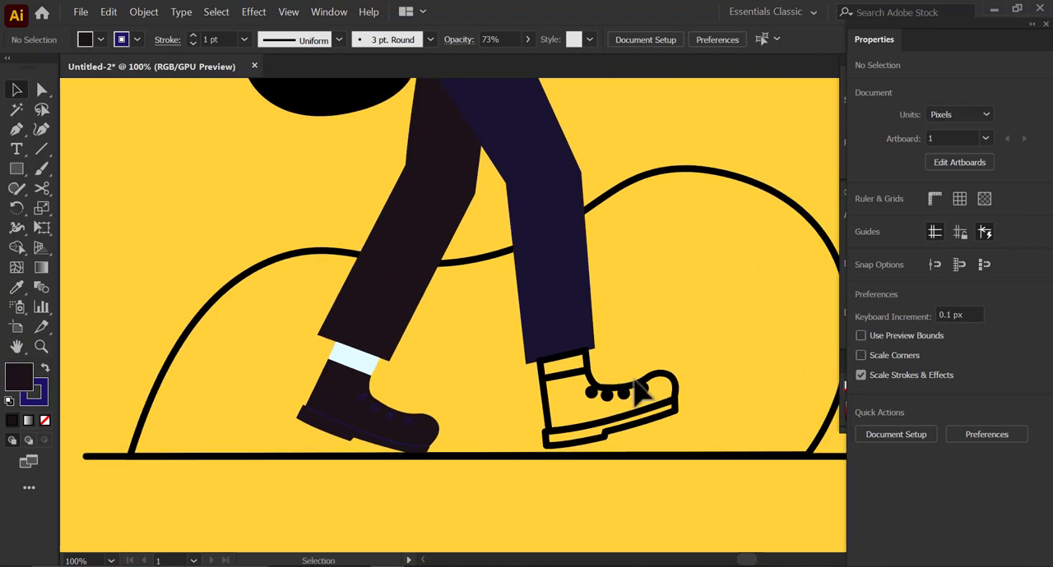
# - Give the rear boot's eyelets and lace lines the sock's light blue as stroke color with no fill
pyautogui.click(366, 400)
pyautogui.scroll(3, 366, 394)
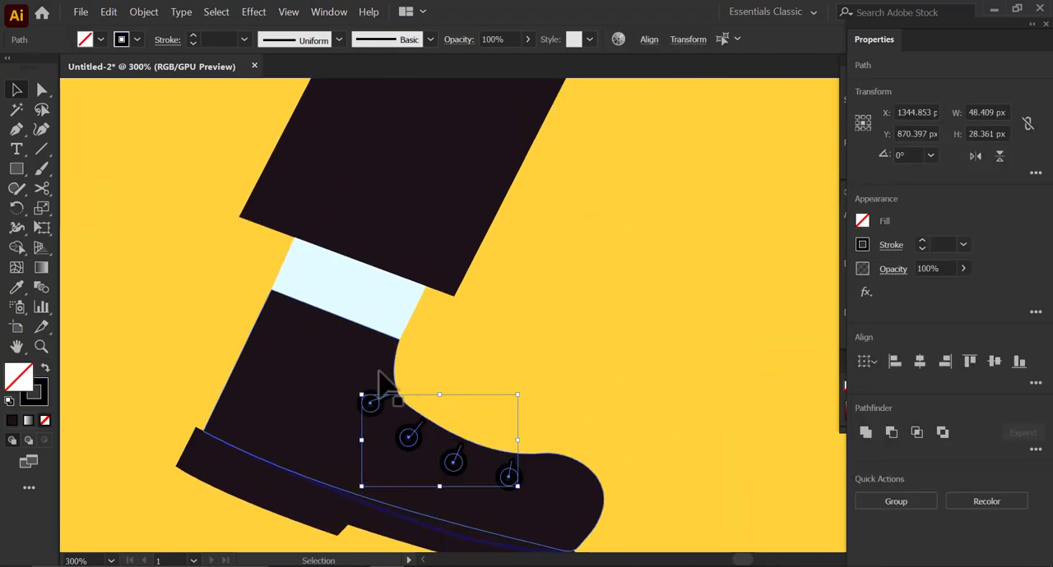
pyautogui.press('i')
pyautogui.click(360, 292)
pyautogui.click(45, 369)
pyautogui.click(123, 362)
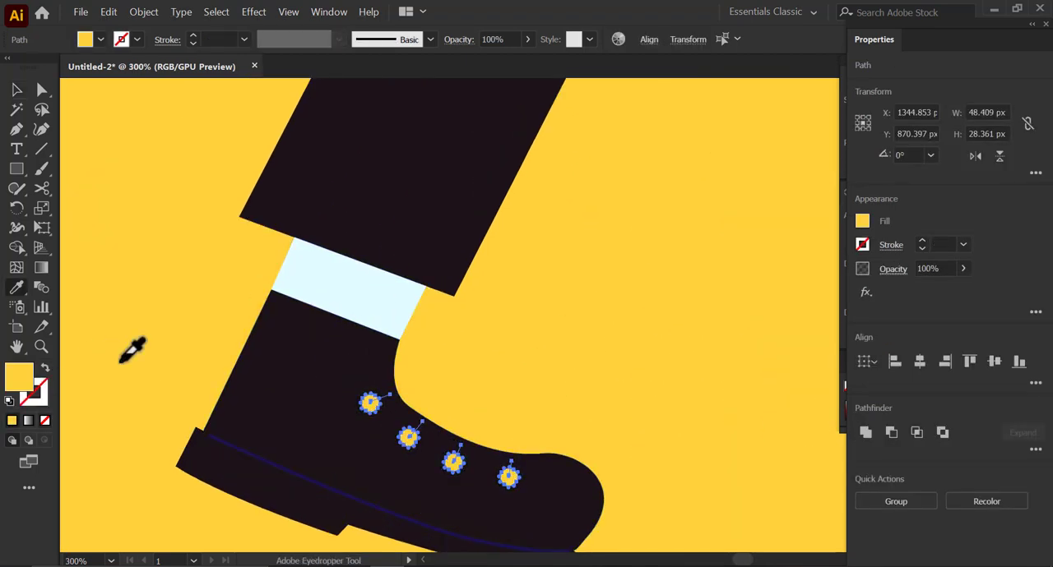
pyautogui.hotkey('ctrl', 'z')
# - Copy the eyelets' light blue stroke style onto the rear boot's seam line
pyautogui.press('v')
pyautogui.click(251, 465)
pyautogui.press('i')
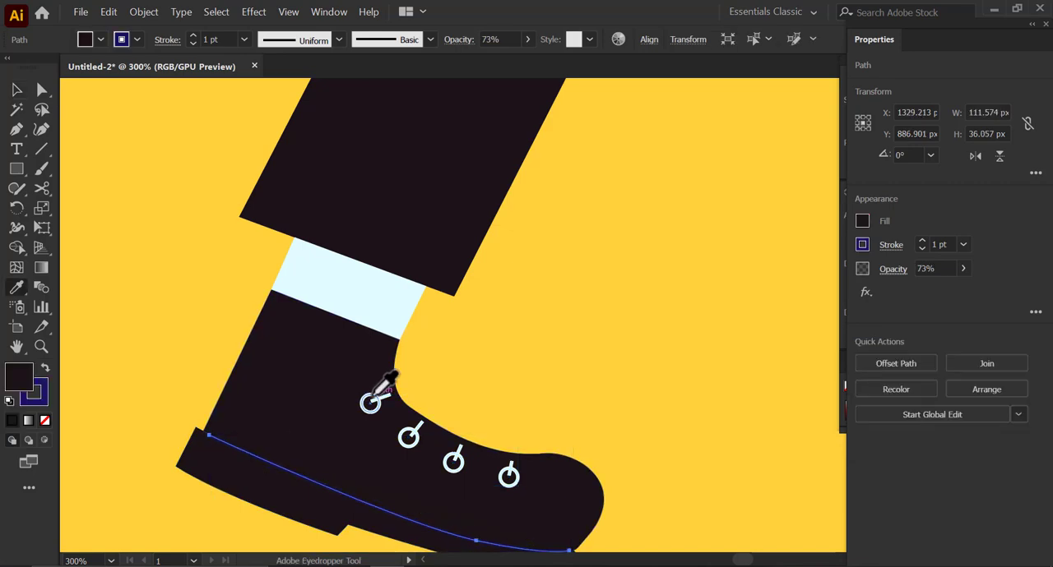
pyautogui.click(370, 401)
pyautogui.press('v')
pyautogui.hotkey('ctrl', 'shift', 'a')
# - Change the end-cap style of the rear boot's light blue seam line
pyautogui.scroll(-3, 246, 427)
pyautogui.scroll(7, 258, 408)
pyautogui.click(354, 353)
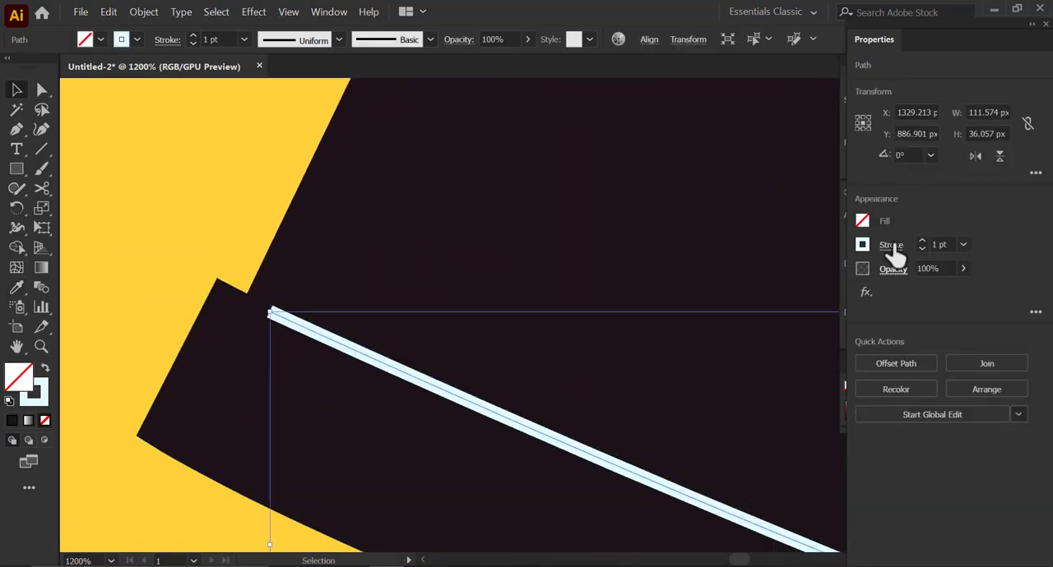
pyautogui.click(892, 246)
pyautogui.click(799, 289)
pyautogui.click(163, 263)
pyautogui.scroll(-5, 163, 265)
pyautogui.click(475, 352)
pyautogui.moveTo(474, 352); pyautogui.dragTo(376, 417)
pyautogui.scroll(-3, 371, 418)
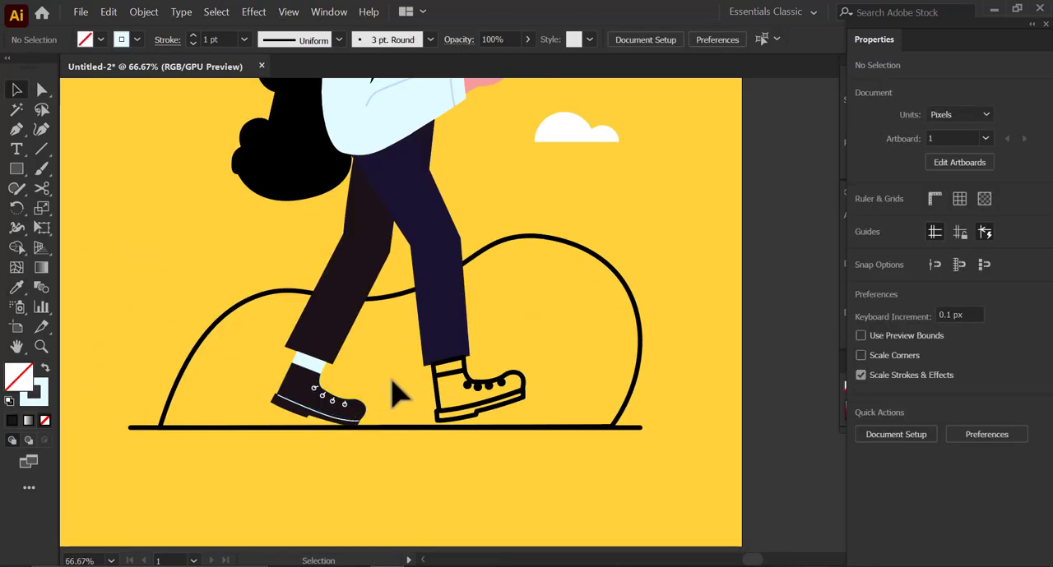
# - Move the crotch anchor down along the front leg and the rear leg's inner knee anchor toward the front leg
pyautogui.moveTo(393, 362); pyautogui.dragTo(376, 485)
pyautogui.click(369, 362)
pyautogui.scroll(2, 369, 362)
pyautogui.press('a')
pyautogui.hotkey('ctrl', '=')
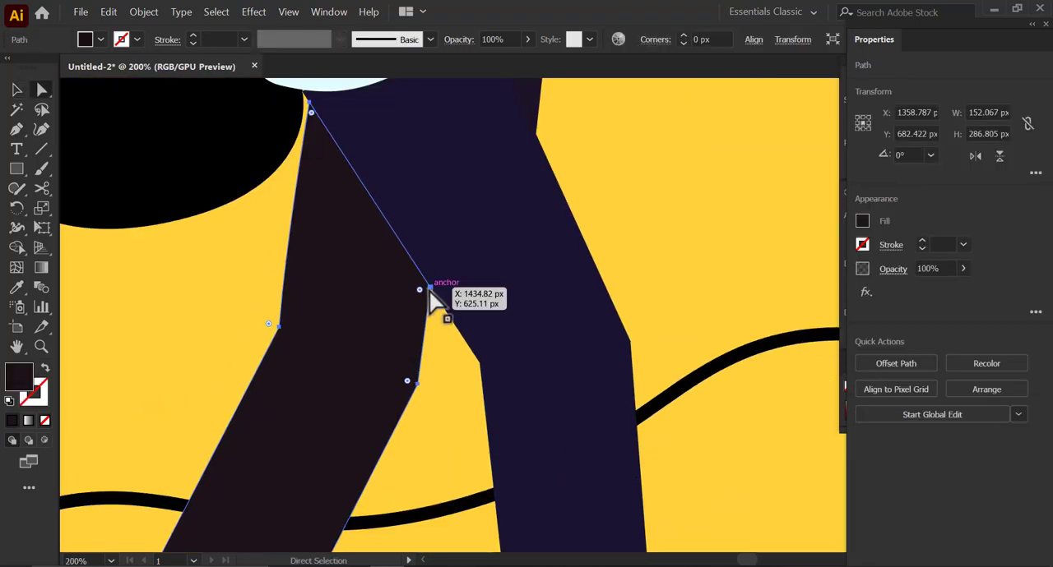
pyautogui.moveTo(433, 291); pyautogui.dragTo(449, 313)
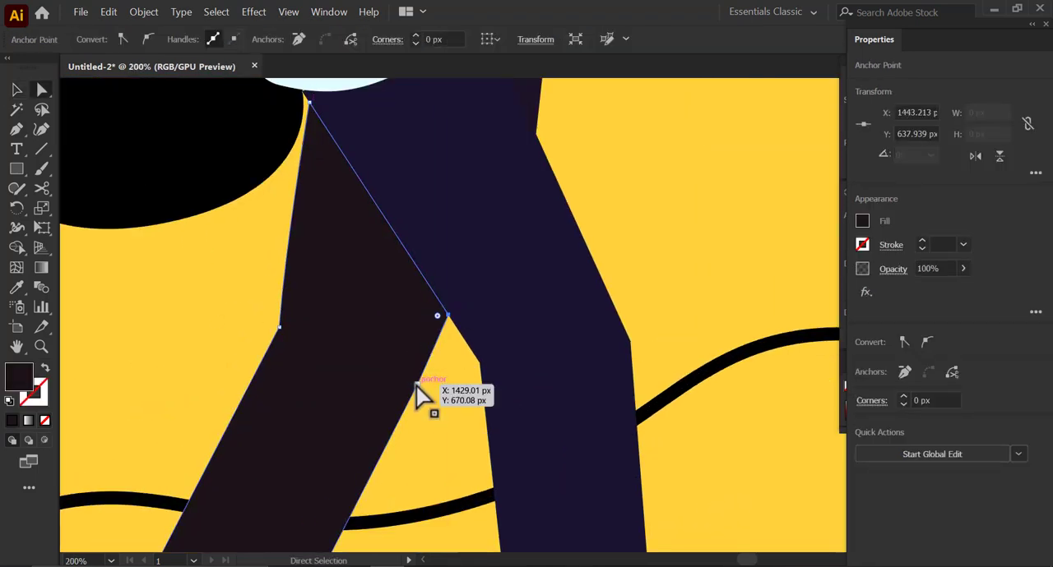
pyautogui.moveTo(418, 384); pyautogui.dragTo(441, 384)
# - Extend the top of the rear trouser leg behind the shirt hem to close the gap beside the backpack
pyautogui.scroll(-1, 494, 398)
pyautogui.moveTo(355, 175); pyautogui.dragTo(377, 278)
pyautogui.scroll(3, 398, 307)
pyautogui.hotkey('ctrl', 'z')
pyautogui.moveTo(398, 310); pyautogui.dragTo(427, 329)
pyautogui.scroll(2, 458, 378)
pyautogui.scroll(-4, 431, 350)
# - Check the backpack's lower anchor point where it meets the shirt hem
pyautogui.click(424, 368)
pyautogui.scroll(2, 424, 366)
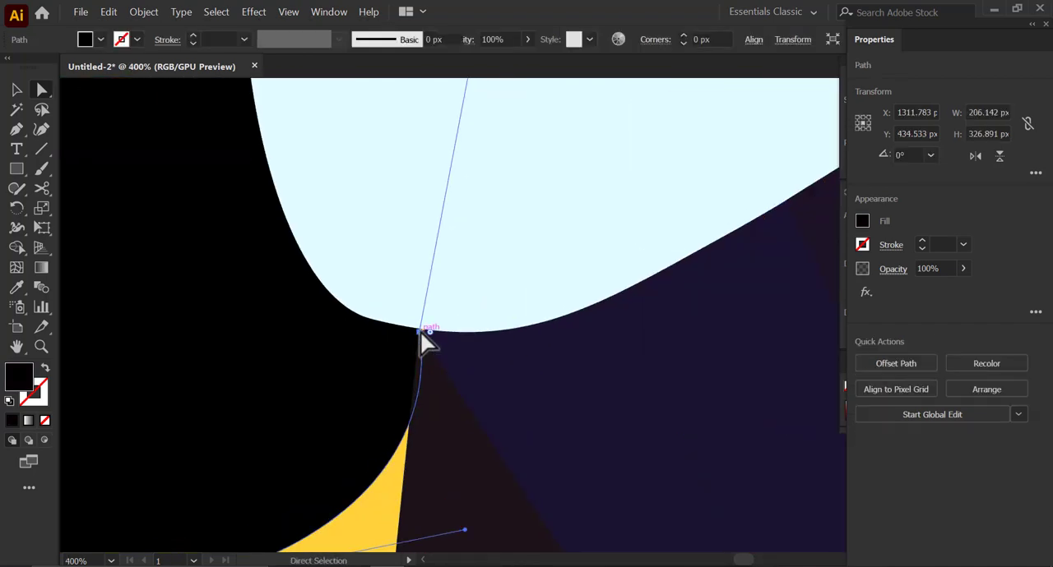
pyautogui.click(420, 331)
pyautogui.scroll(-3, 484, 349)
pyautogui.scroll(-1, 484, 351)
pyautogui.moveTo(498, 271); pyautogui.dragTo(513, 248)
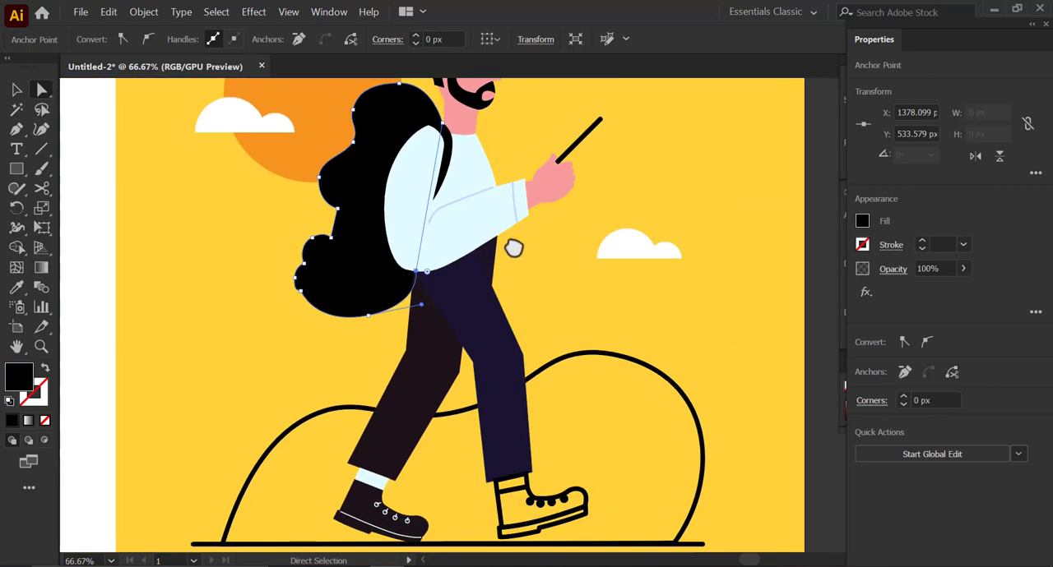
pyautogui.scroll(2, 509, 485)
pyautogui.scroll(-2, 505, 482)
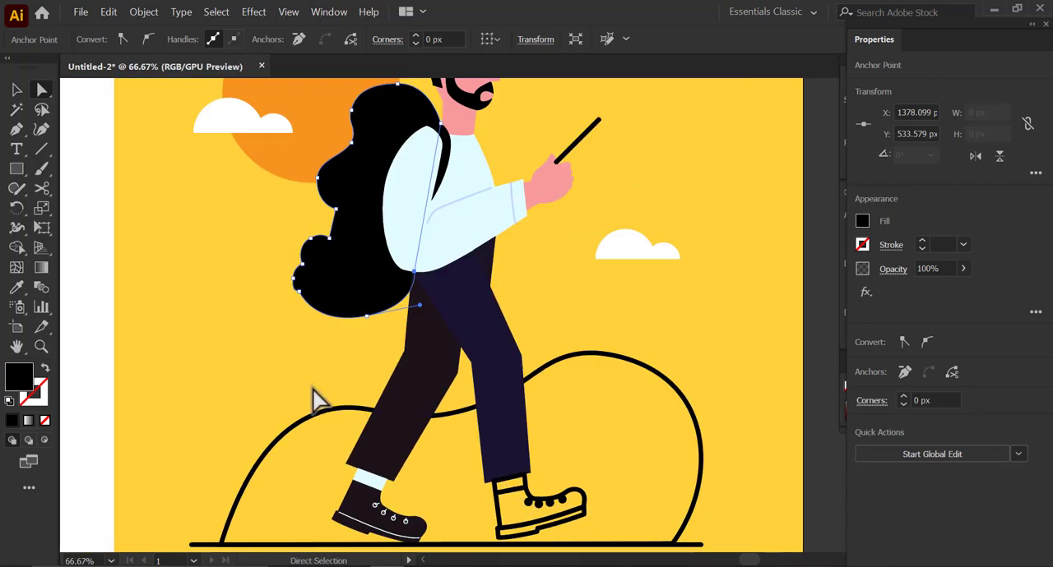
# - Fill the hill shape behind the legs with the sun's orange and no outline
pyautogui.click(313, 390)
pyautogui.press('v')
pyautogui.click(315, 416)
pyautogui.press('i')
pyautogui.click(314, 153)
pyautogui.hotkey('ctrl', 'shift', 'a')
pyautogui.press('v')
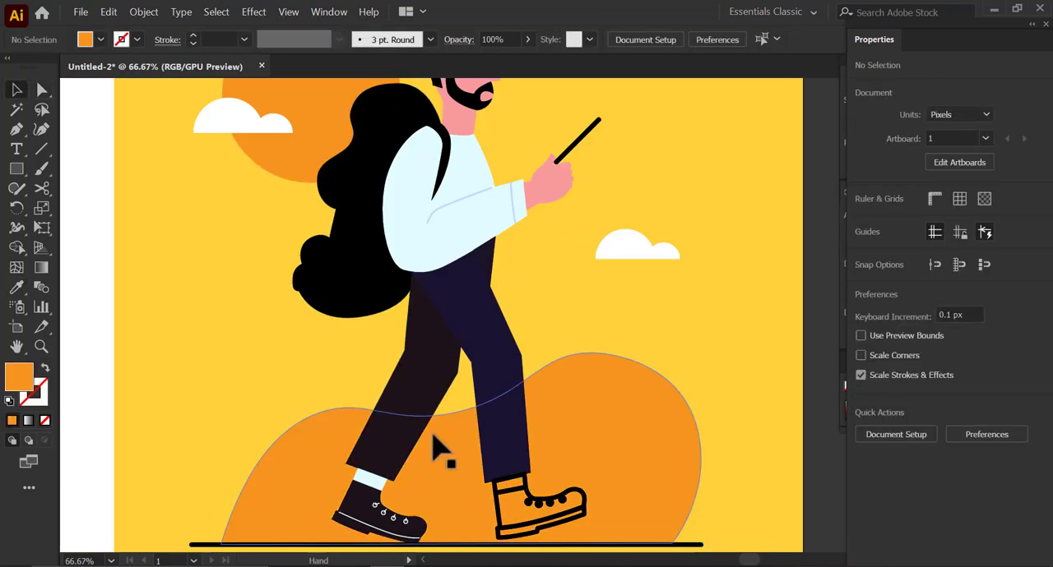
# - Color the ground line with the hill's orange as a 6 pt stroke and no fill
pyautogui.scroll(-2, 181, 489)
pyautogui.click(184, 474)
pyautogui.press('i')
pyautogui.click(281, 442)
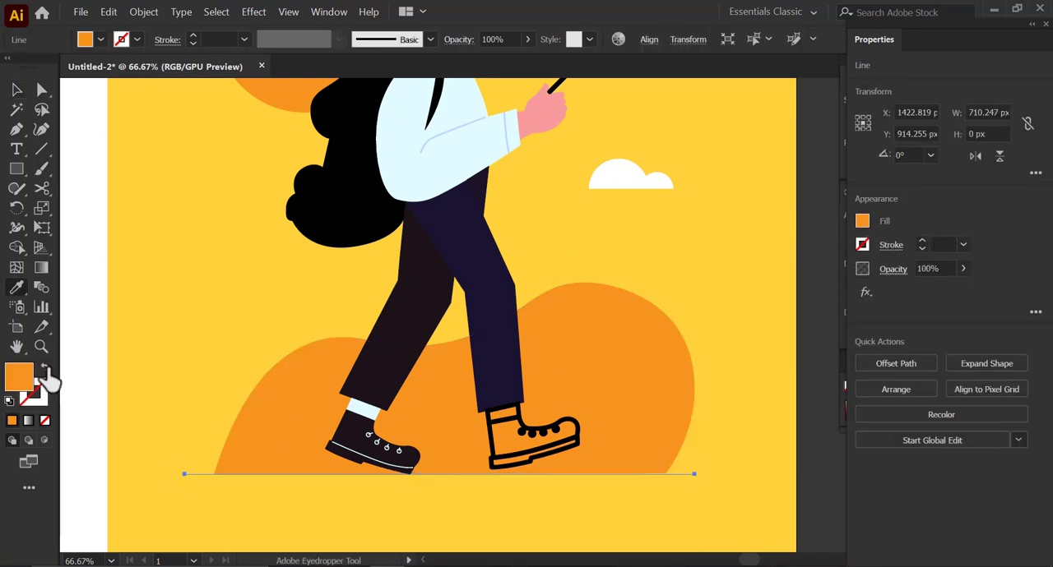
pyautogui.click(45, 368)
pyautogui.click(922, 241)
pyautogui.click(922, 240)
pyautogui.click(922, 241)
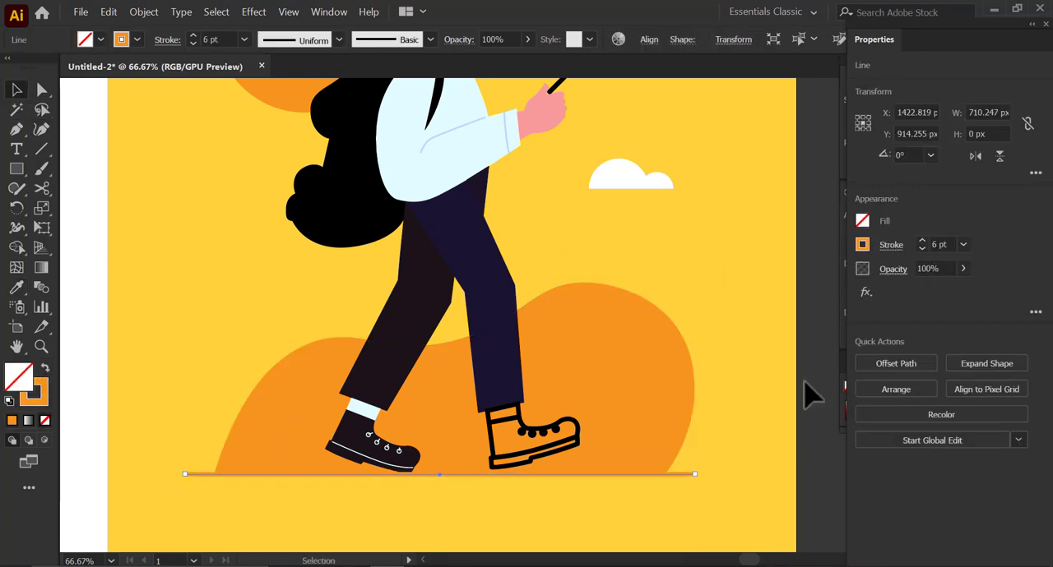
pyautogui.click(763, 370)
# - Enlarge the hill and ground line together to about 793 px wide and 299 px high
pyautogui.moveTo(234, 490); pyautogui.dragTo(234, 491)
pyautogui.scroll(-2, 419, 468)
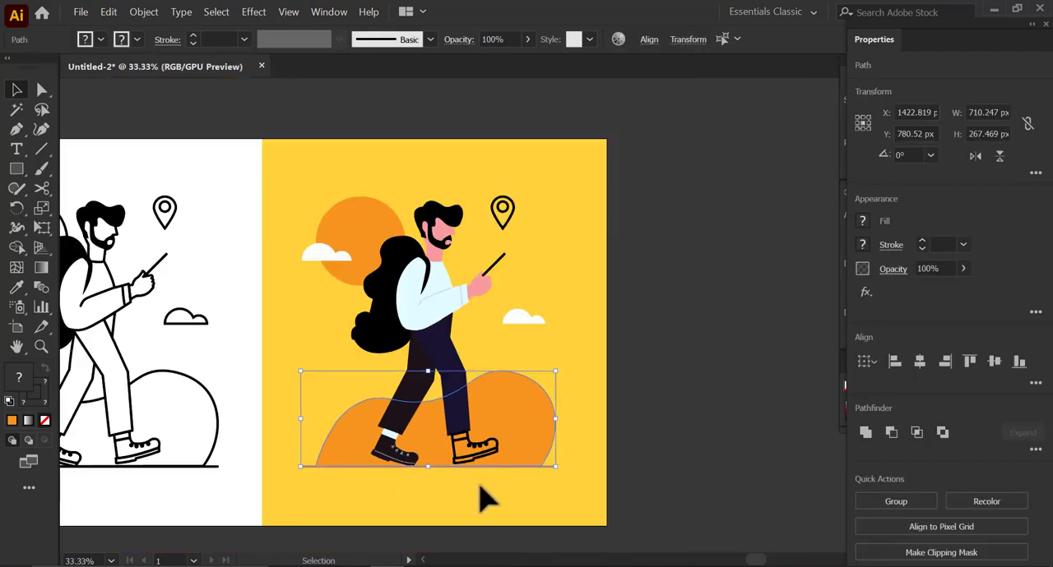
pyautogui.scroll(1, 496, 423)
pyautogui.moveTo(492, 482); pyautogui.dragTo(511, 447)
pyautogui.moveTo(589, 430); pyautogui.dragTo(576, 403)
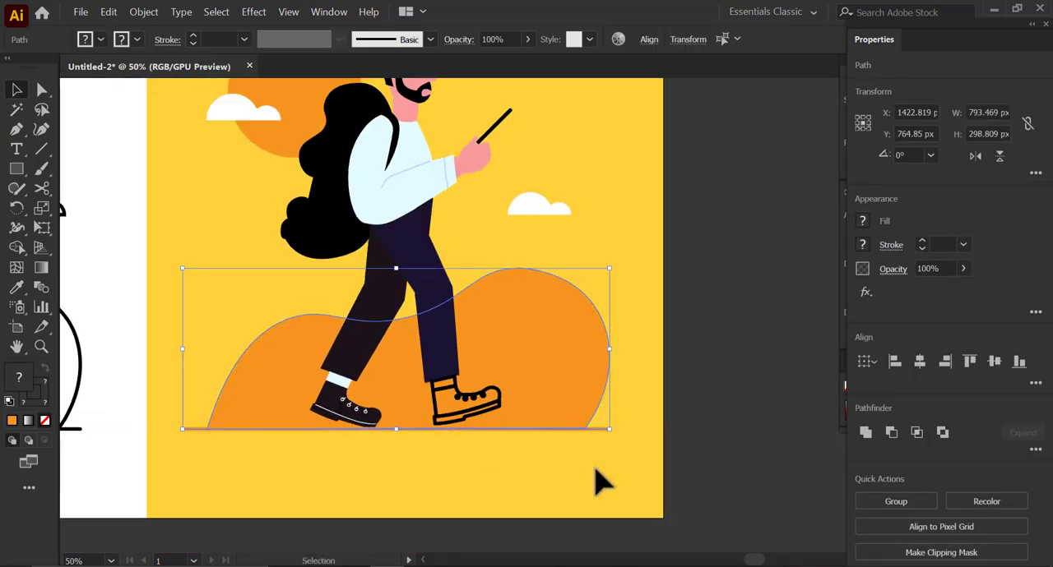
pyautogui.moveTo(590, 467); pyautogui.dragTo(595, 468)
pyautogui.moveTo(636, 414); pyautogui.dragTo(631, 425)
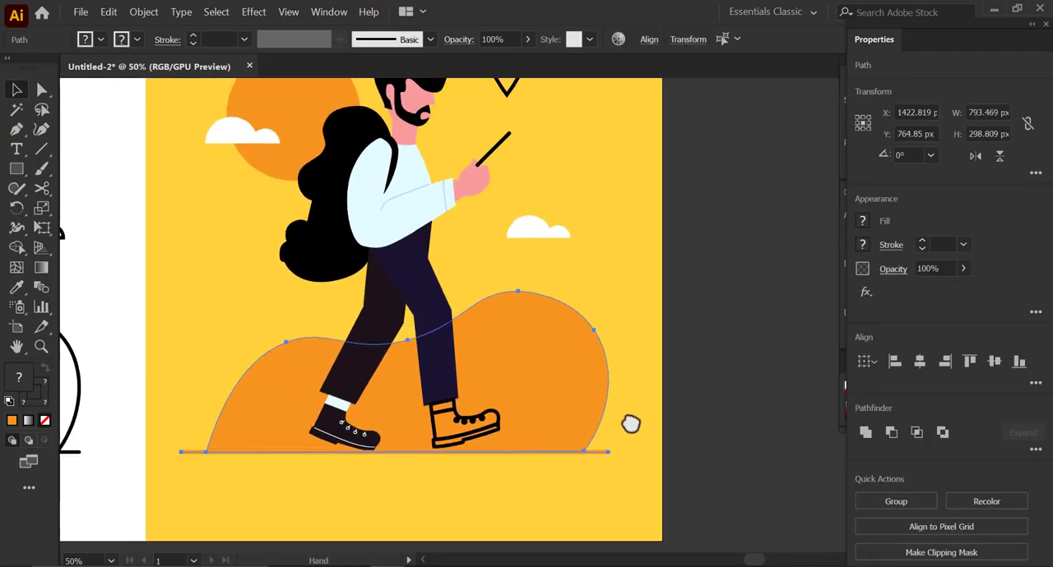
pyautogui.doubleClick(20, 379)
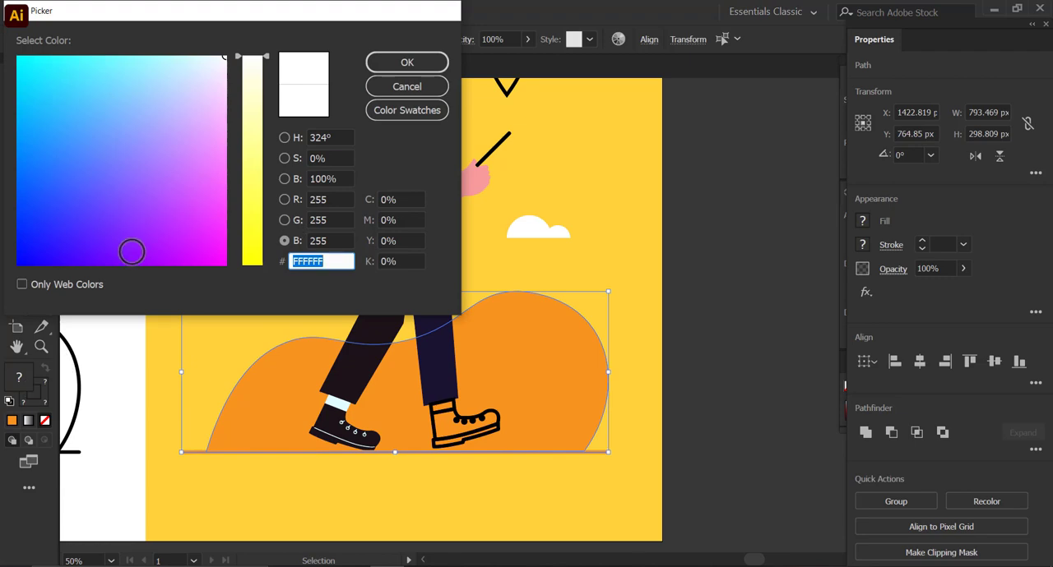
pyautogui.click(386, 92)
pyautogui.click(187, 191)
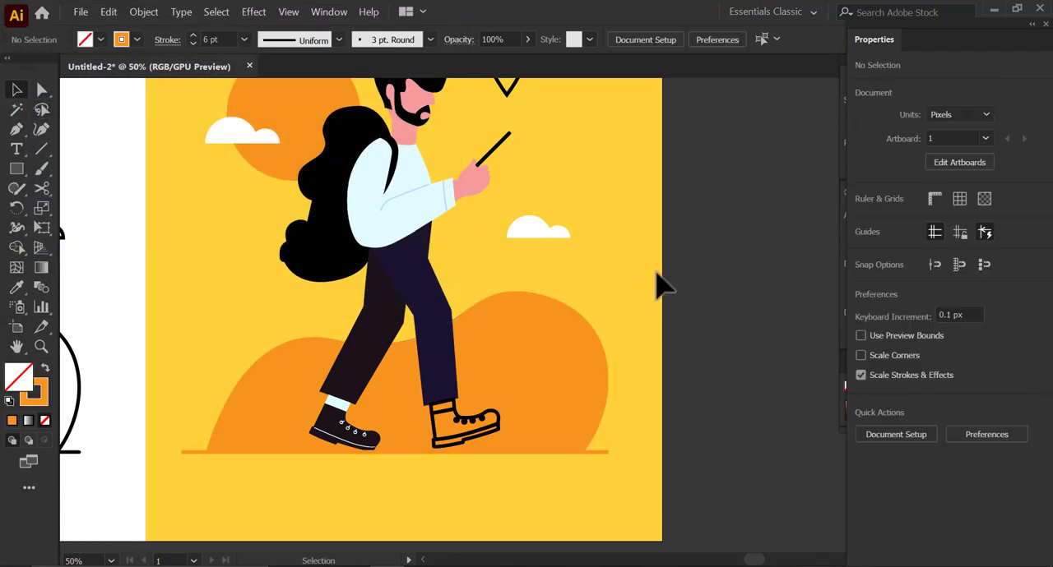
# - Lock the hill and the ground line
pyautogui.click(238, 436)
pyautogui.click(143, 11)
pyautogui.moveTo(298, 95)
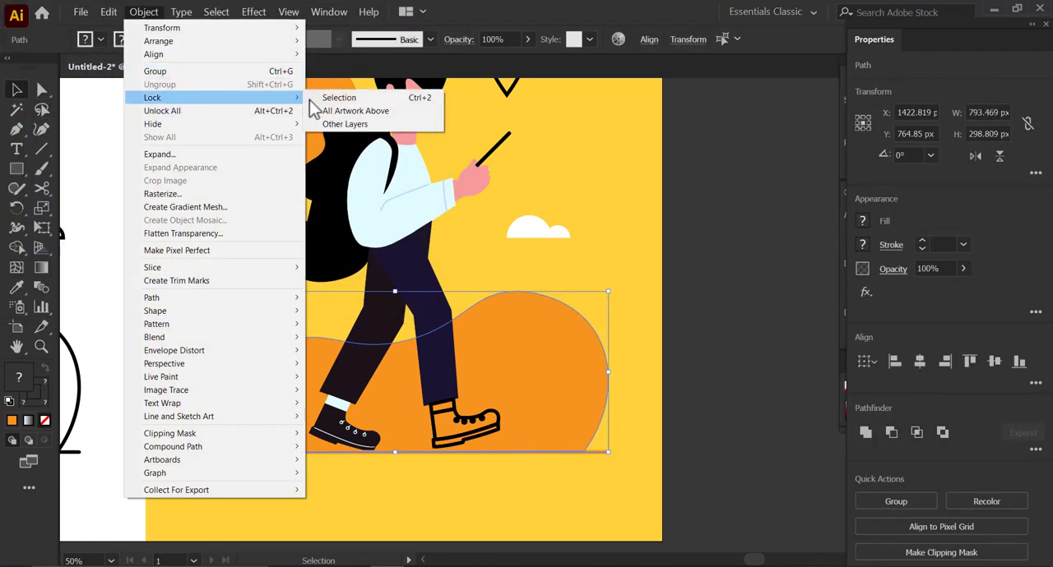
pyautogui.click(333, 94)
# - Duplicate the rear boot with its sock and place the copy below the outlined front boot
pyautogui.scroll(3, 304, 423)
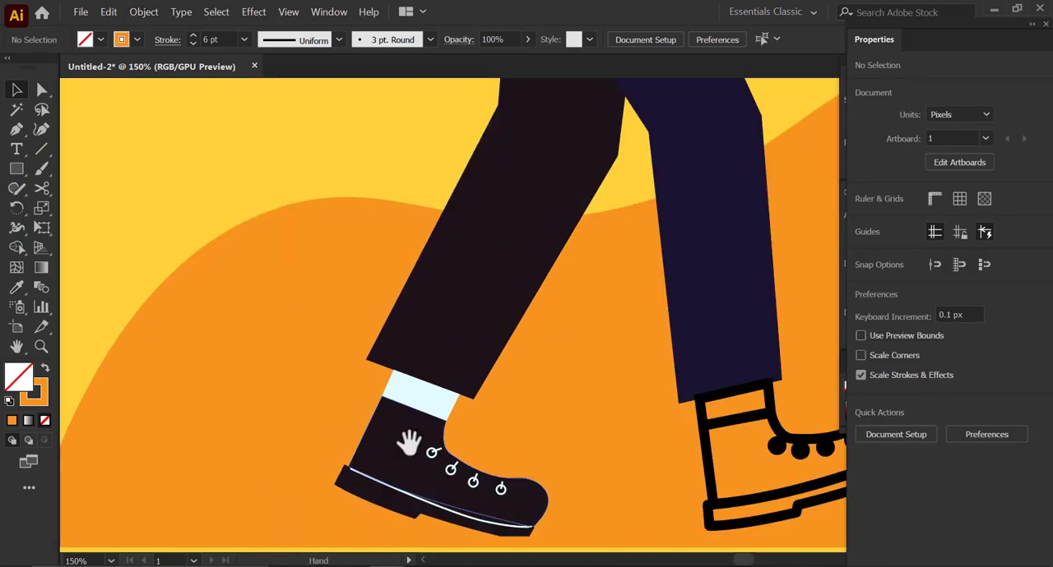
pyautogui.click(389, 420)
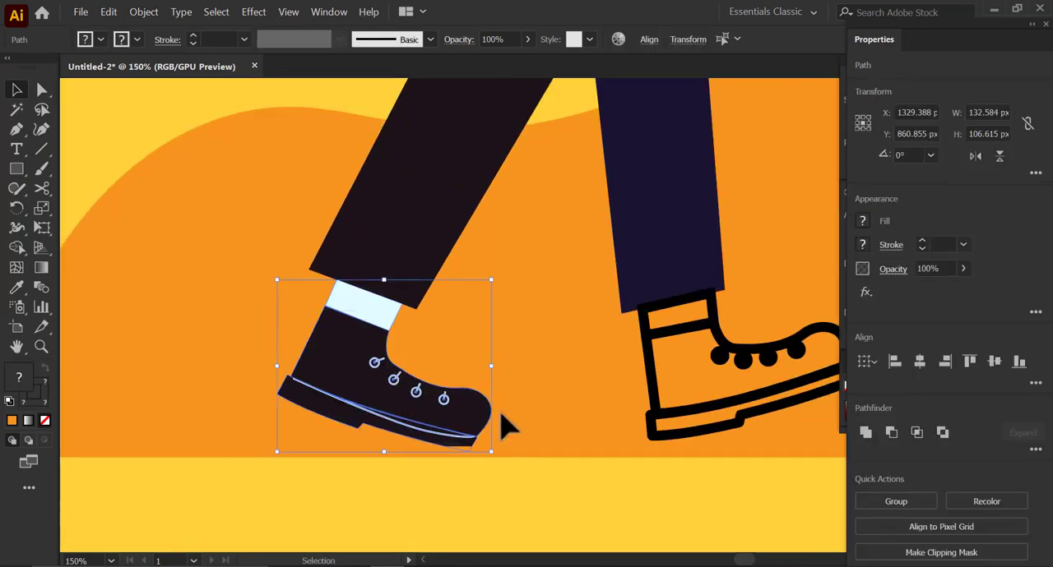
pyautogui.moveTo(245, 267); pyautogui.dragTo(506, 448)
pyautogui.moveTo(359, 333); pyautogui.dragTo(567, 468)
pyautogui.moveTo(573, 547); pyautogui.dragTo(359, 454)
pyautogui.moveTo(349, 399); pyautogui.dragTo(431, 455)
pyautogui.click(1028, 460)
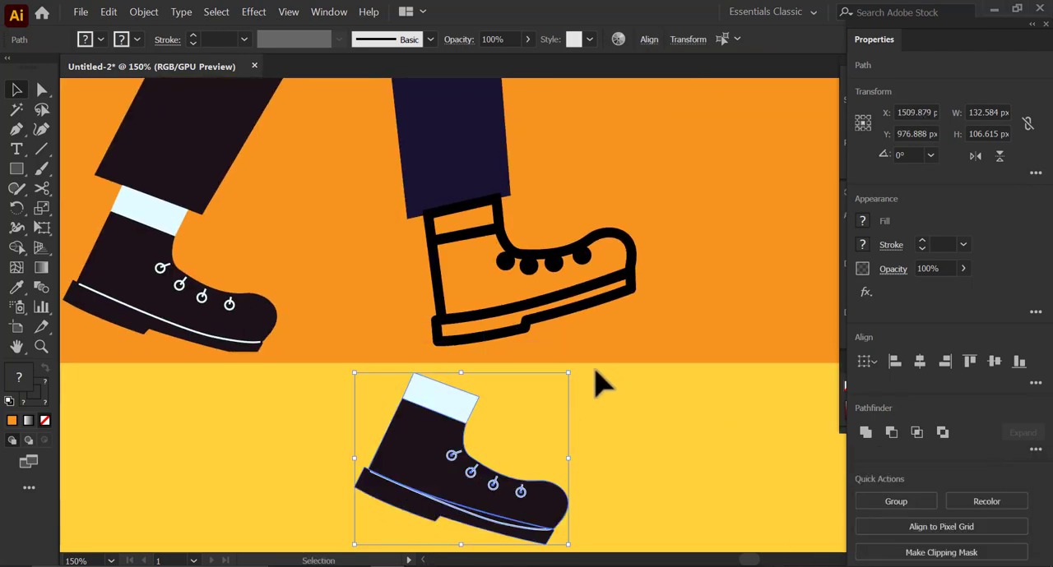
# - Rotate the boot copy so its shaft stands upright beneath the outlined front boot, and delete the outlined boot
pyautogui.moveTo(575, 374); pyautogui.dragTo(526, 329)
pyautogui.moveTo(500, 478); pyautogui.dragTo(552, 482)
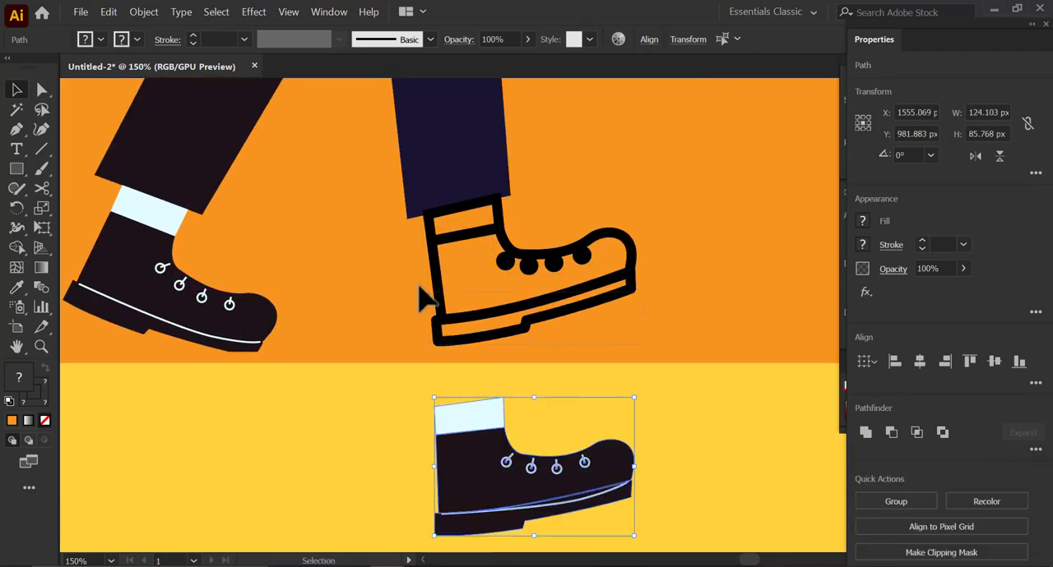
pyautogui.click(431, 269)
pyautogui.press('Delete')
# - Fit the boot copy under the front trouser leg, tilting its toe upward and sizing it to about 127 × 90 px
pyautogui.moveTo(606, 505); pyautogui.dragTo(592, 305)
pyautogui.hotkey('ctrl', '+')
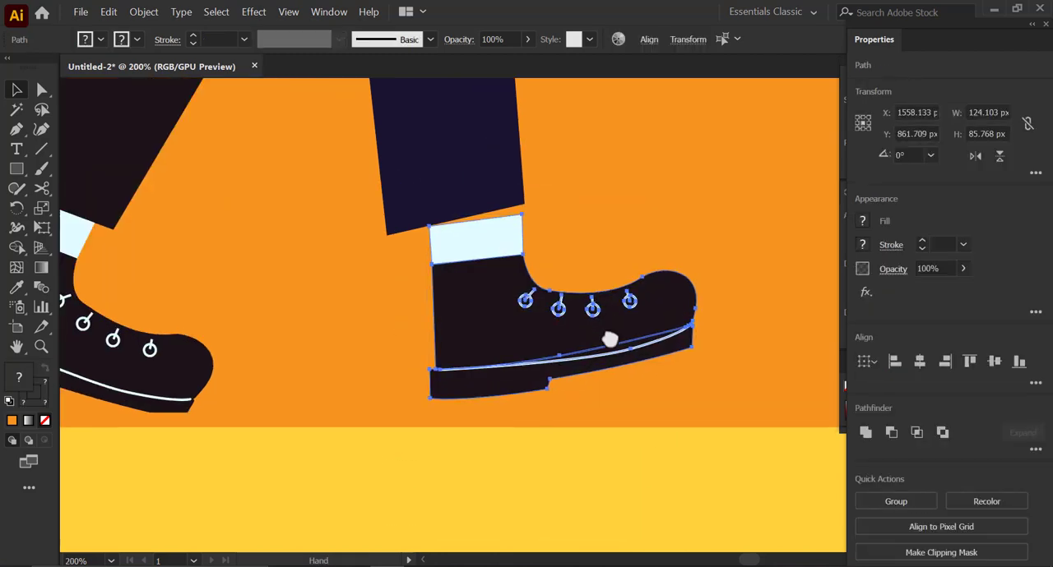
pyautogui.moveTo(748, 459); pyautogui.dragTo(761, 435)
pyautogui.moveTo(611, 380); pyautogui.dragTo(606, 365)
pyautogui.hotkey('ctrl', '+')
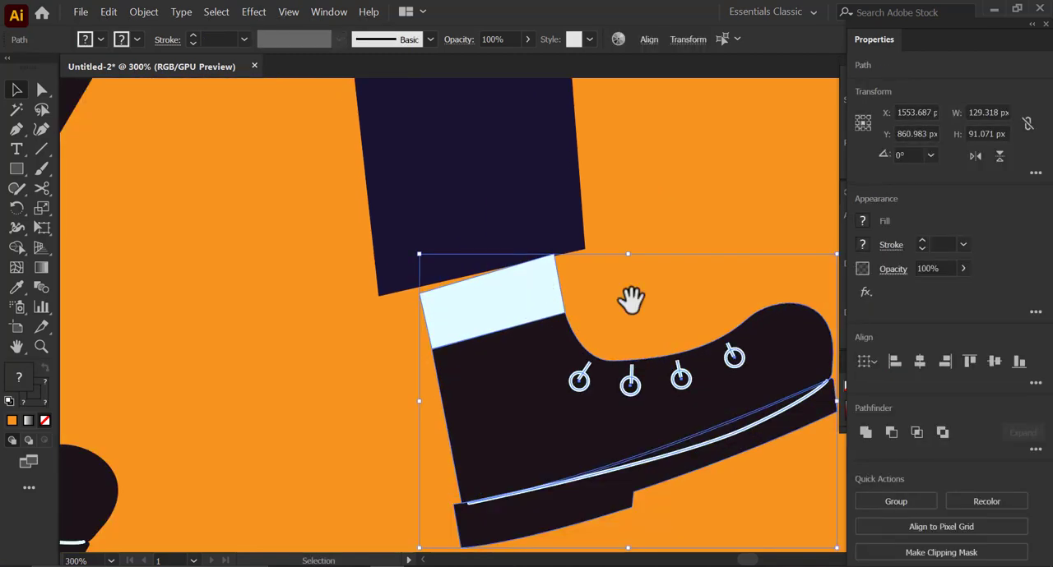
pyautogui.moveTo(630, 298); pyautogui.dragTo(586, 307)
pyautogui.moveTo(369, 254); pyautogui.dragTo(374, 247)
pyautogui.moveTo(525, 432); pyautogui.dragTo(515, 426)
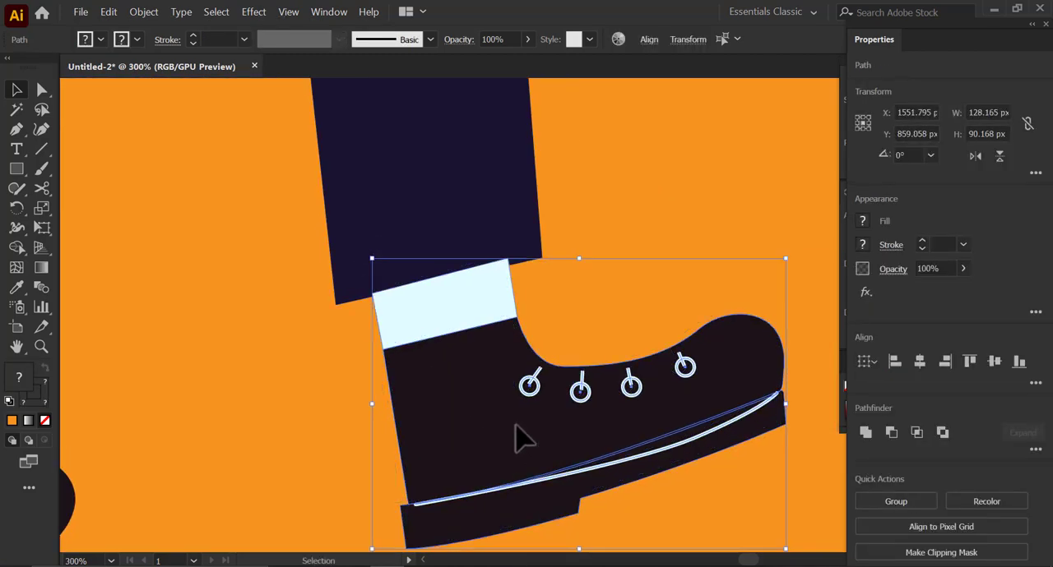
pyautogui.moveTo(793, 259); pyautogui.dragTo(795, 264)
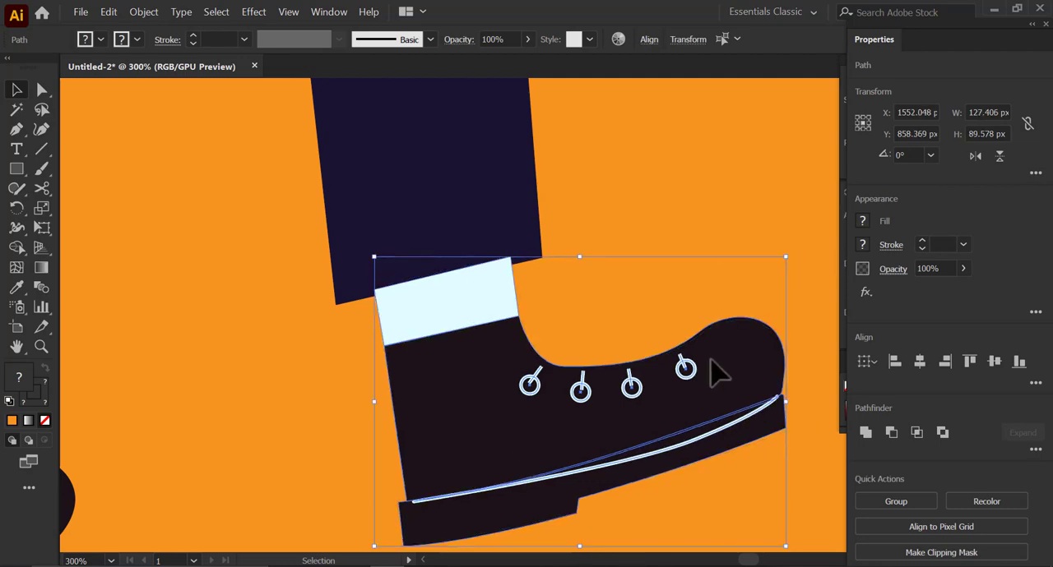
pyautogui.moveTo(710, 358); pyautogui.dragTo(711, 365)
pyautogui.click(625, 326)
# - Fill the front boot's upper and sole with the dark navy sampled from the front trouser leg
pyautogui.moveTo(624, 325); pyautogui.dragTo(598, 311)
pyautogui.hotkey('ctrl', '-')
pyautogui.click(519, 416)
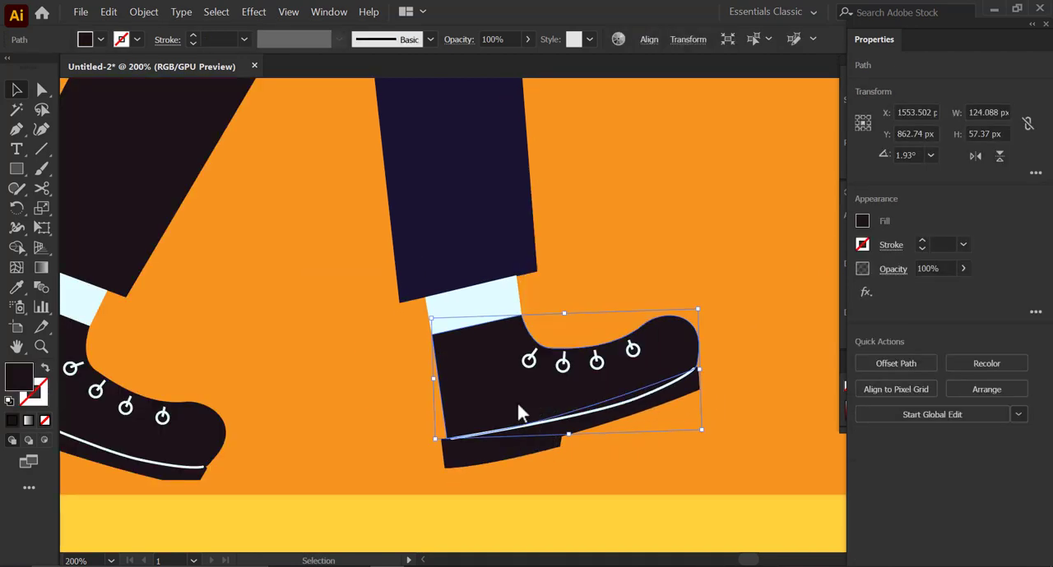
pyautogui.press('i')
pyautogui.press('i')
pyautogui.click(482, 258)
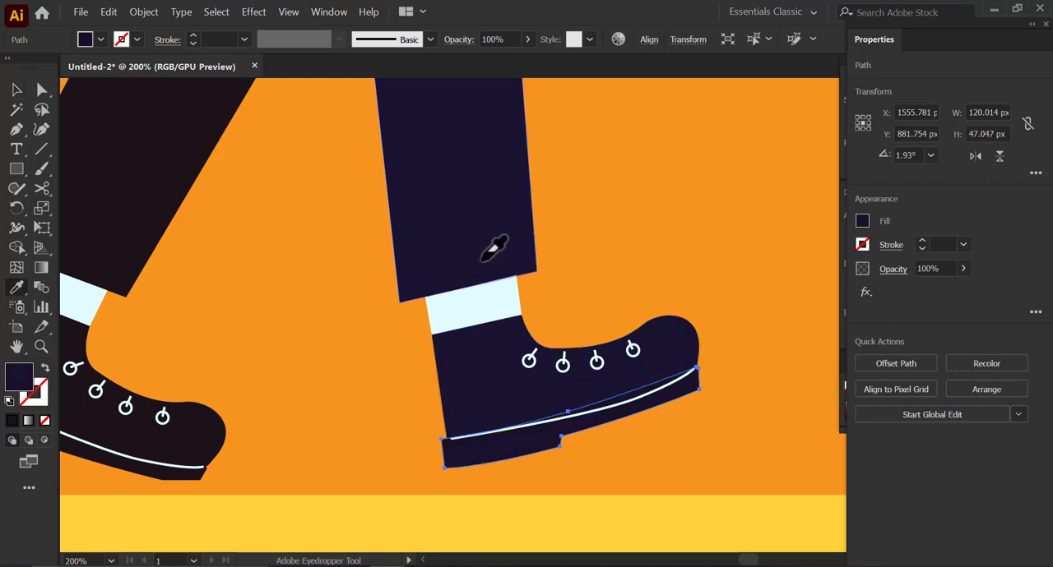
pyautogui.press('v')
pyautogui.click(642, 301)
# - Fill the colored figure's shirt with white
pyautogui.scroll(-4, 645, 310)
pyautogui.moveTo(630, 292); pyautogui.dragTo(590, 365)
pyautogui.scroll(-1, 594, 394)
pyautogui.scroll(1, 593, 373)
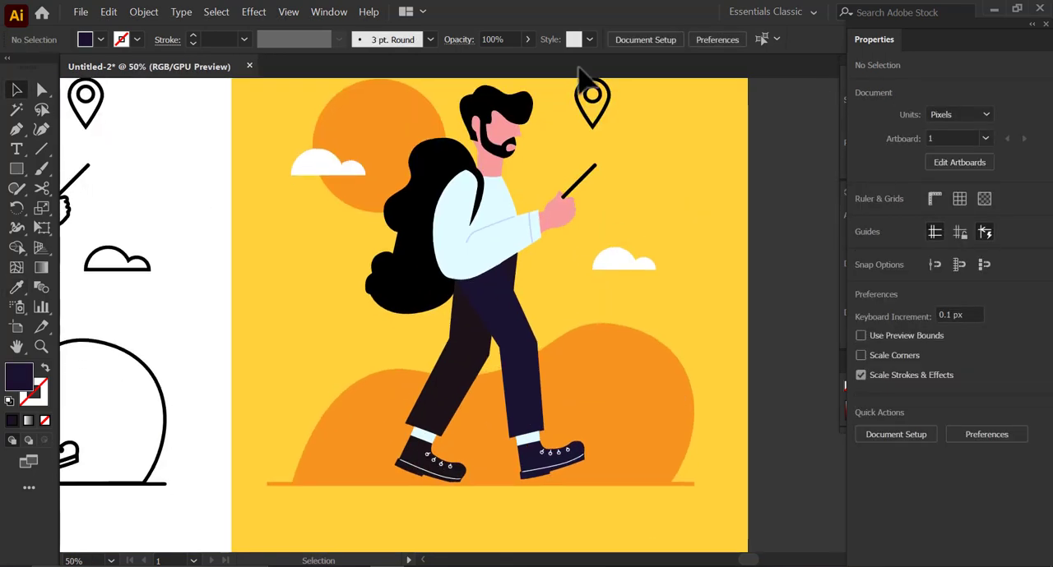
pyautogui.click(482, 267)
pyautogui.click(862, 235)
pyautogui.click(701, 280)
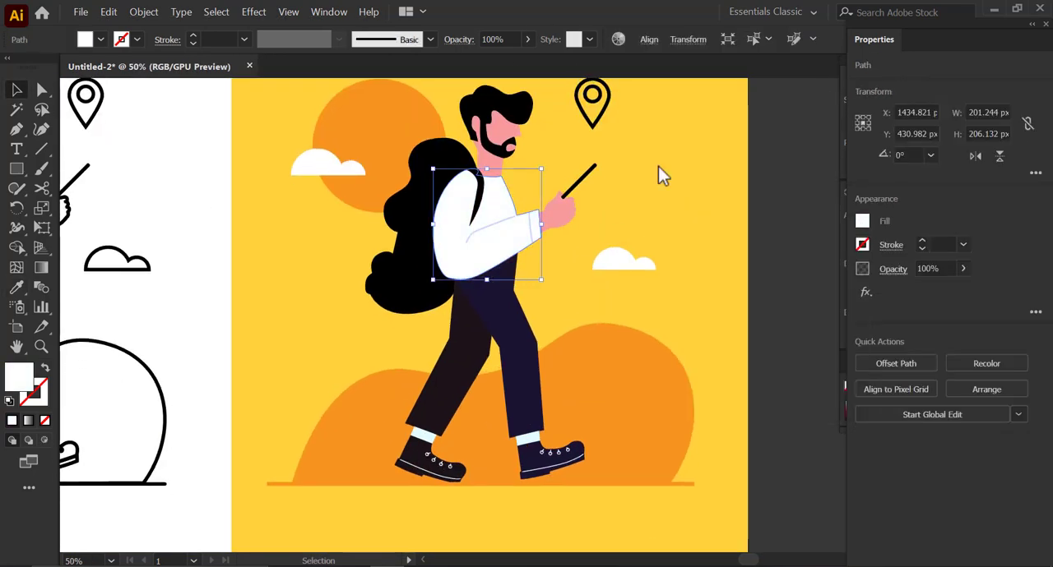
pyautogui.click(661, 172)
# - Fill both socks of the colored figure with white
pyautogui.click(531, 437)
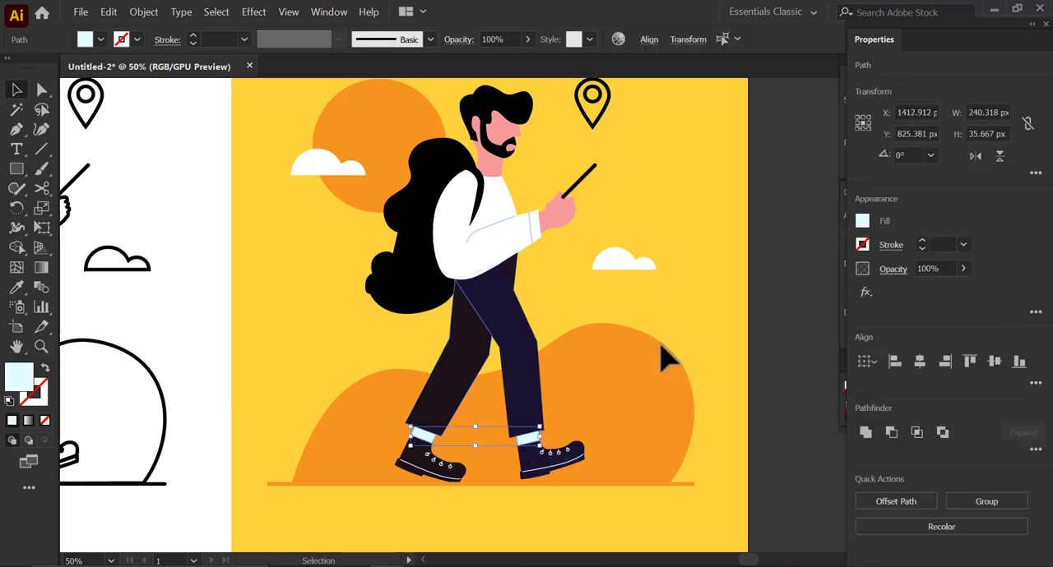
pyautogui.click(862, 220)
pyautogui.click(705, 281)
pyautogui.click(689, 186)
# - Give the location pin's outer shape the front trouser leg's navy fill with no outline
pyautogui.scroll(-1, 605, 105)
pyautogui.moveTo(605, 105); pyautogui.dragTo(587, 222)
pyautogui.scroll(1, 589, 222)
pyautogui.click(578, 235)
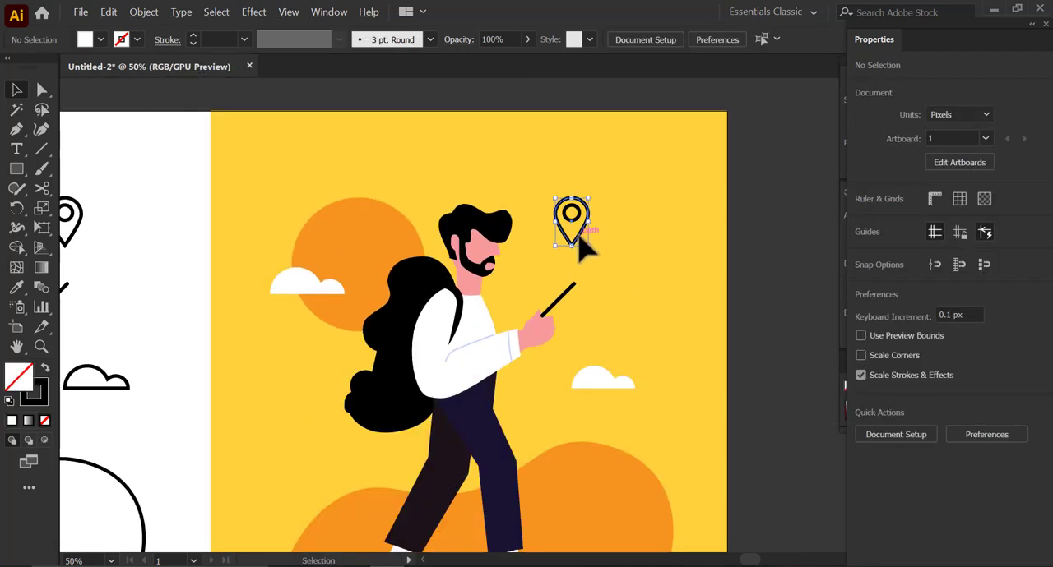
pyautogui.press('i')
pyautogui.click(492, 434)
pyautogui.press('v')
pyautogui.click(607, 255)
# - Fill the location pin's inner circle with white
pyautogui.click(578, 215)
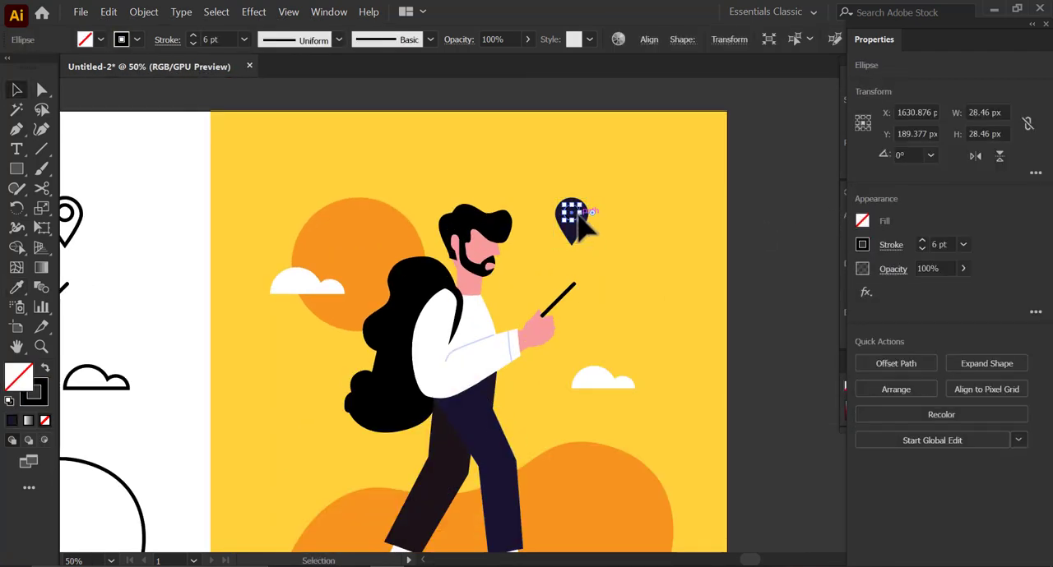
pyautogui.click(863, 221)
pyautogui.click(705, 280)
pyautogui.click(673, 190)
# - Set the orange sun's opacity to 50%
pyautogui.scroll(-1, 602, 269)
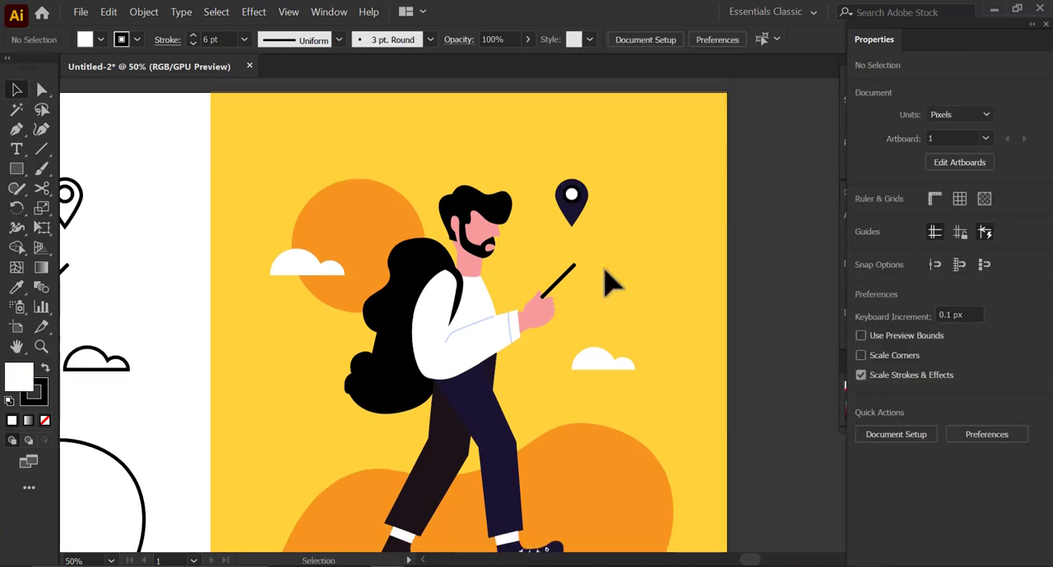
pyautogui.press('space')
pyautogui.moveTo(551, 317); pyautogui.dragTo(554, 302)
pyautogui.click(353, 223)
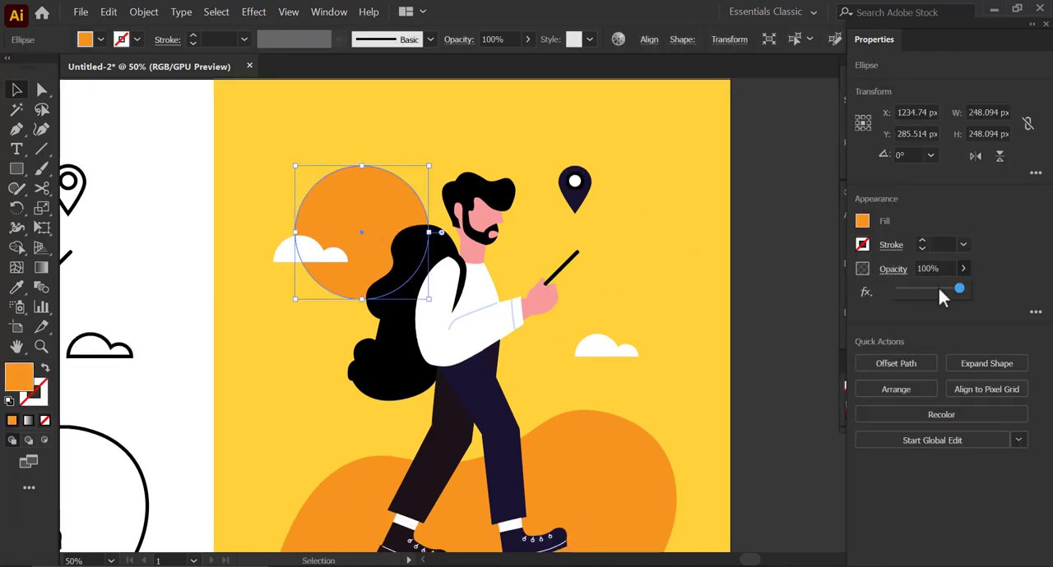
pyautogui.click(938, 290)
pyautogui.write('50')
pyautogui.press('Return')
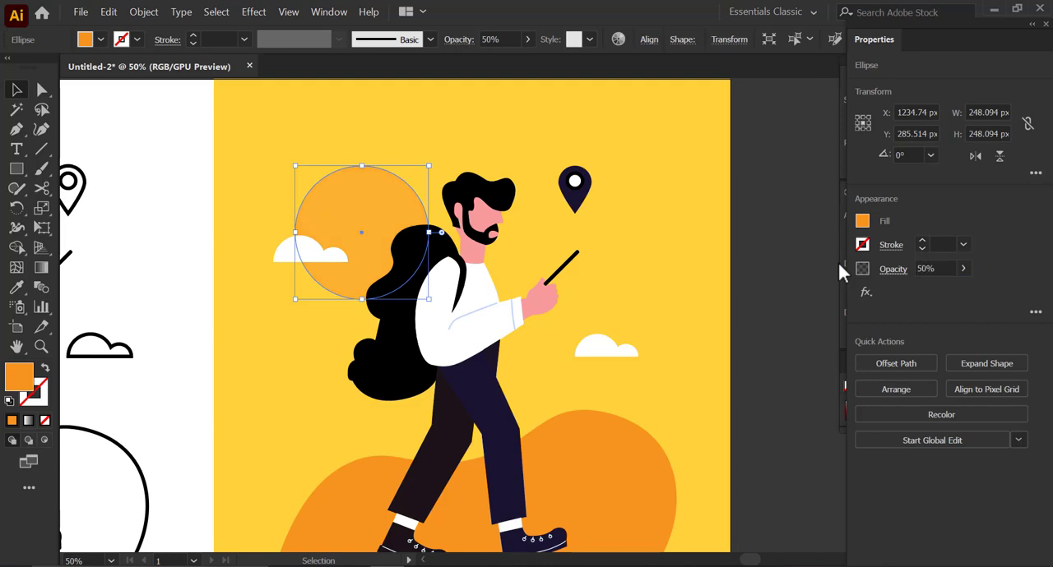
# - Unlock all locked artwork
pyautogui.click(582, 489)
pyautogui.click(144, 12)
pyautogui.click(179, 111)
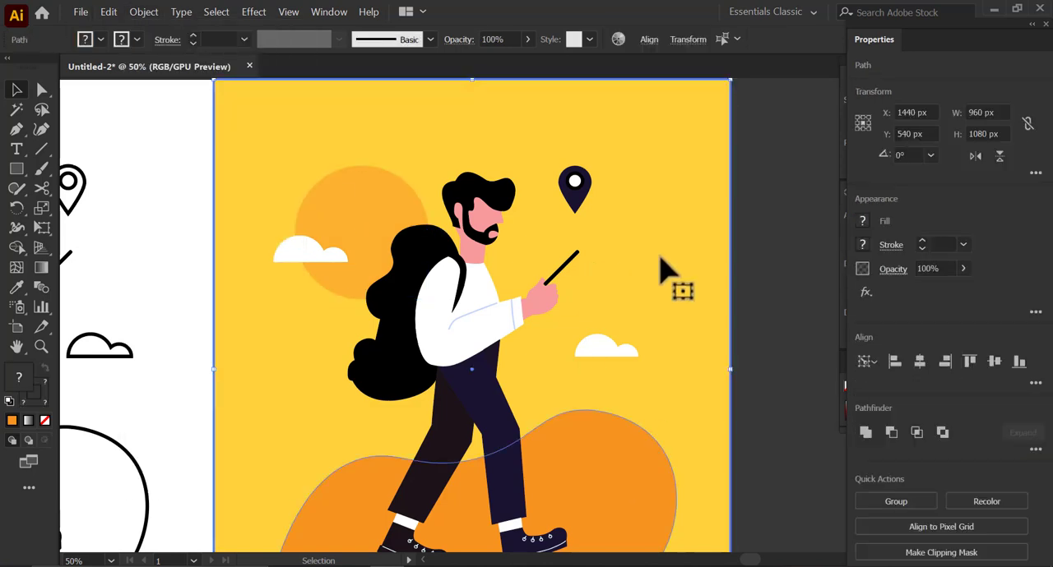
# - Try to set the opacity of the background and hill together to 50%
pyautogui.moveTo(568, 468); pyautogui.dragTo(557, 357)
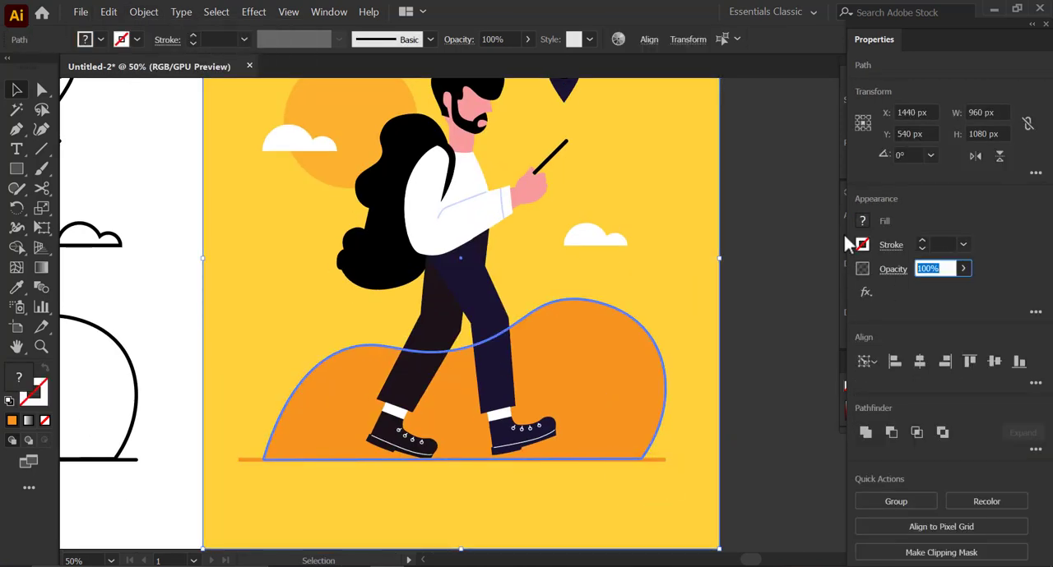
pyautogui.write('50')
pyautogui.press('Return')
pyautogui.hotkey('ctrl', 'z')
pyautogui.click(771, 291)
# - Set the opacity of the hill shape alone to 50%
pyautogui.click(642, 423)
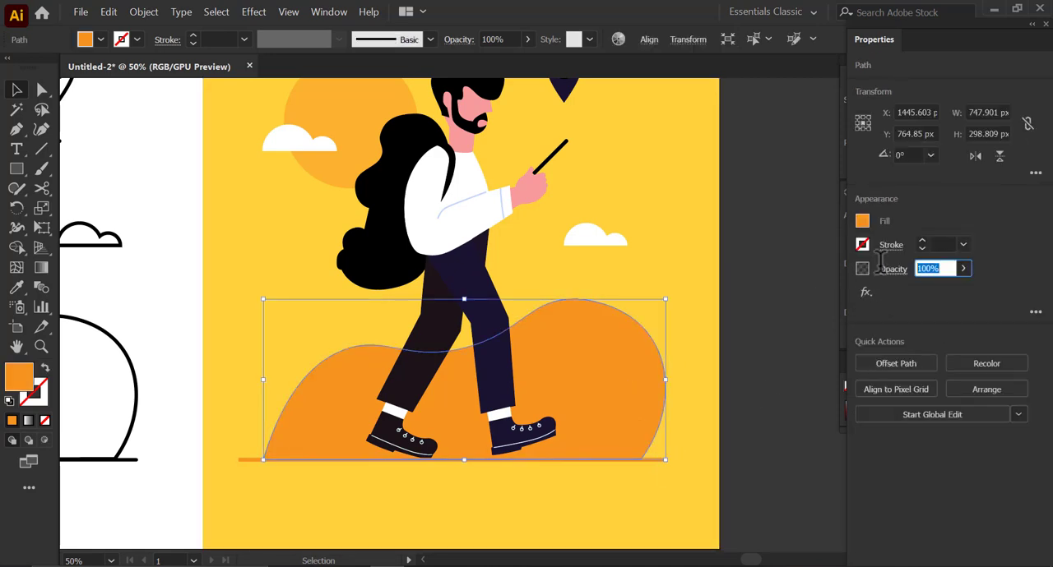
pyautogui.write('50')
pyautogui.press('Return')
pyautogui.click(814, 300)
# - Review the recolored illustration, including the boots and background shapes, beside the original line art
pyautogui.scroll(-1, 592, 436)
pyautogui.scroll(2, 568, 415)
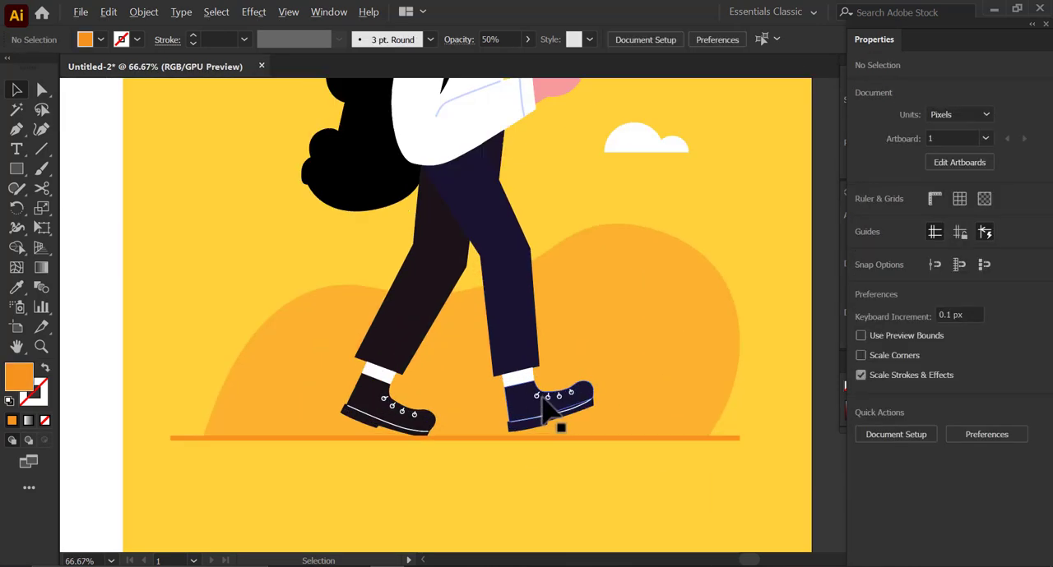
pyautogui.scroll(-2, 541, 398)
pyautogui.click(676, 298)
pyautogui.moveTo(557, 245); pyautogui.dragTo(571, 291)
pyautogui.click(709, 267)
pyautogui.click(642, 284)
pyautogui.scroll(1, 640, 297)
pyautogui.scroll(-1, 665, 282)
# - Place a copy of the yellow background rectangle behind the original line art
pyautogui.click(707, 277)
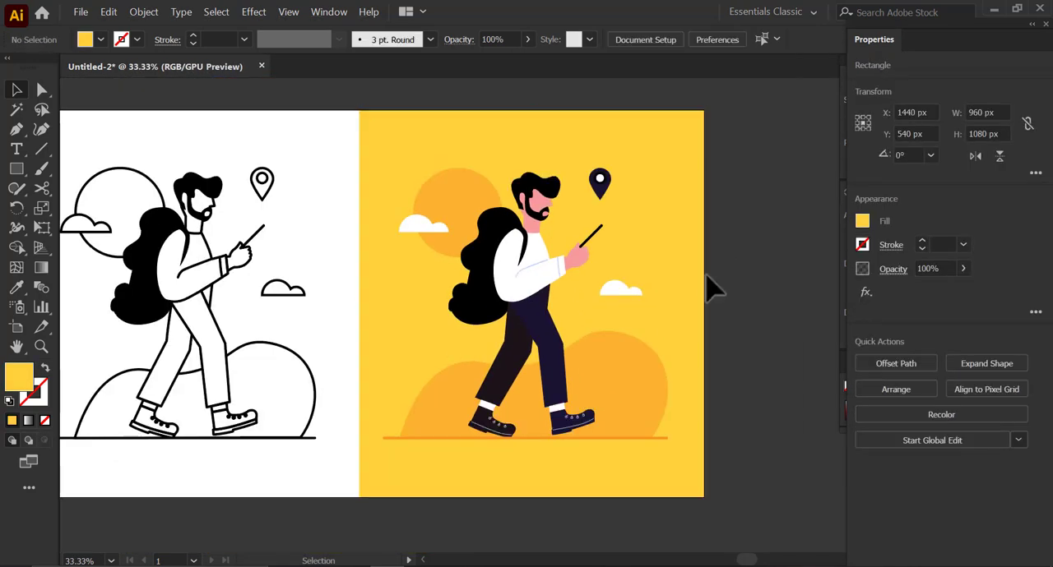
pyautogui.click(669, 272)
pyautogui.moveTo(670, 273); pyautogui.dragTo(370, 268)
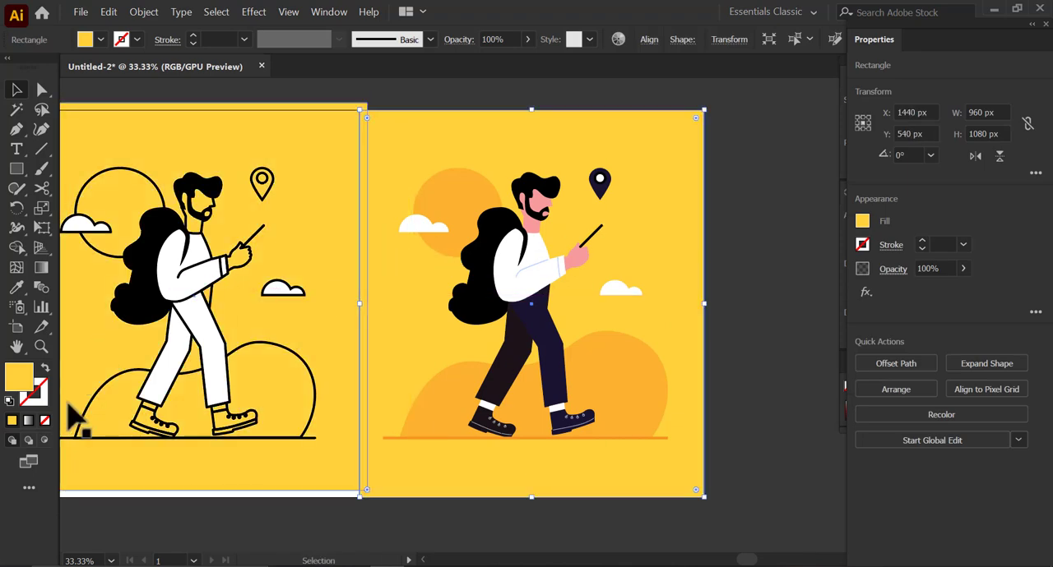
# - Fill the background rectangle behind the colored figure with a linear gradient at a 90° angle
pyautogui.click(30, 421)
pyautogui.click(959, 283)
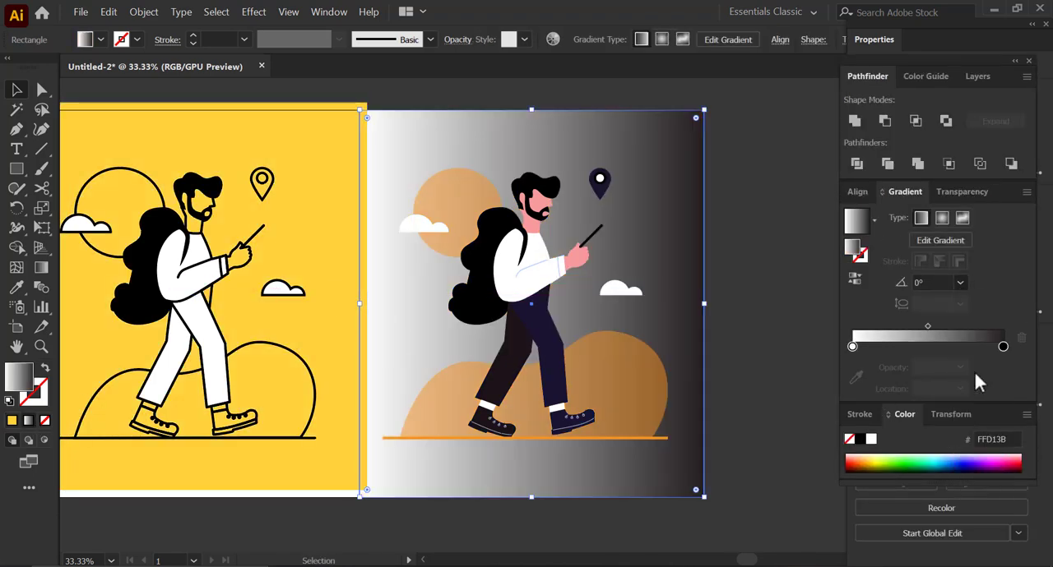
pyautogui.click(973, 370)
pyautogui.moveTo(996, 60); pyautogui.dragTo(696, 170)
pyautogui.click(862, 220)
pyautogui.click(746, 141)
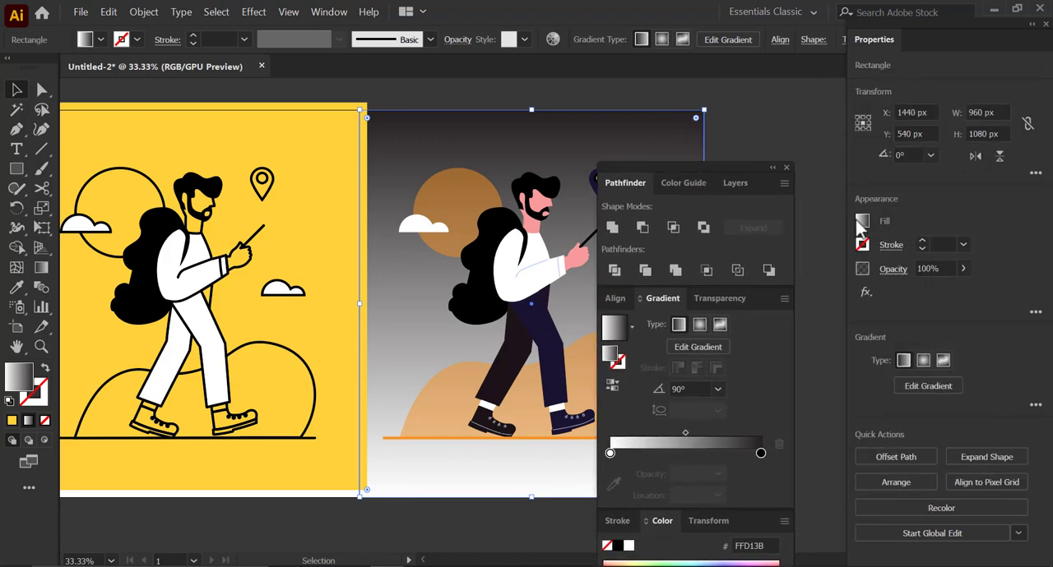
# - Set the background gradient's stops to yellow FBD55F at the start and orange F7931E at the end
pyautogui.click(862, 220)
pyautogui.moveTo(614, 450); pyautogui.dragTo(610, 453)
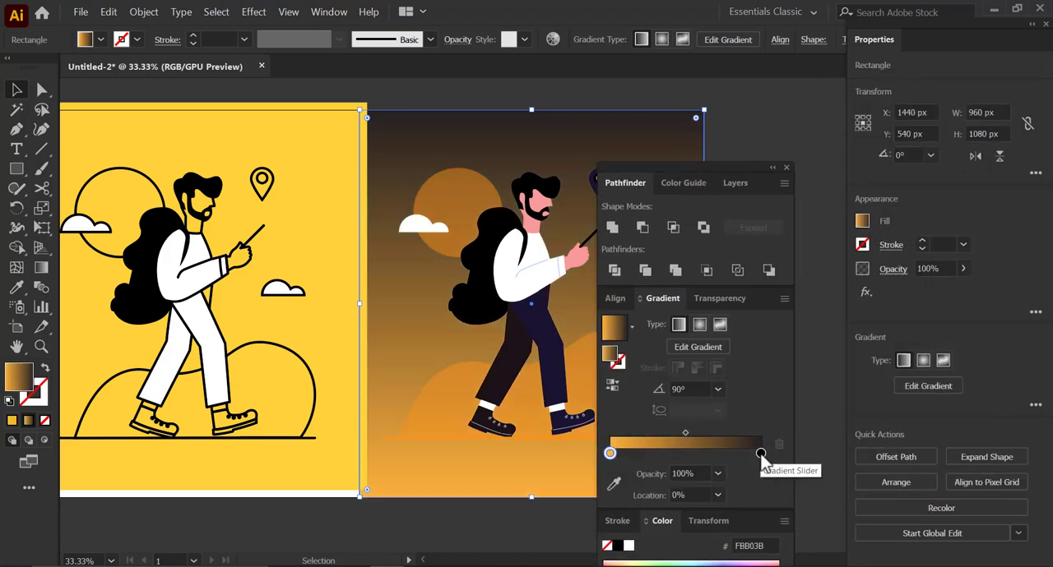
pyautogui.click(862, 222)
pyautogui.moveTo(758, 457); pyautogui.dragTo(760, 454)
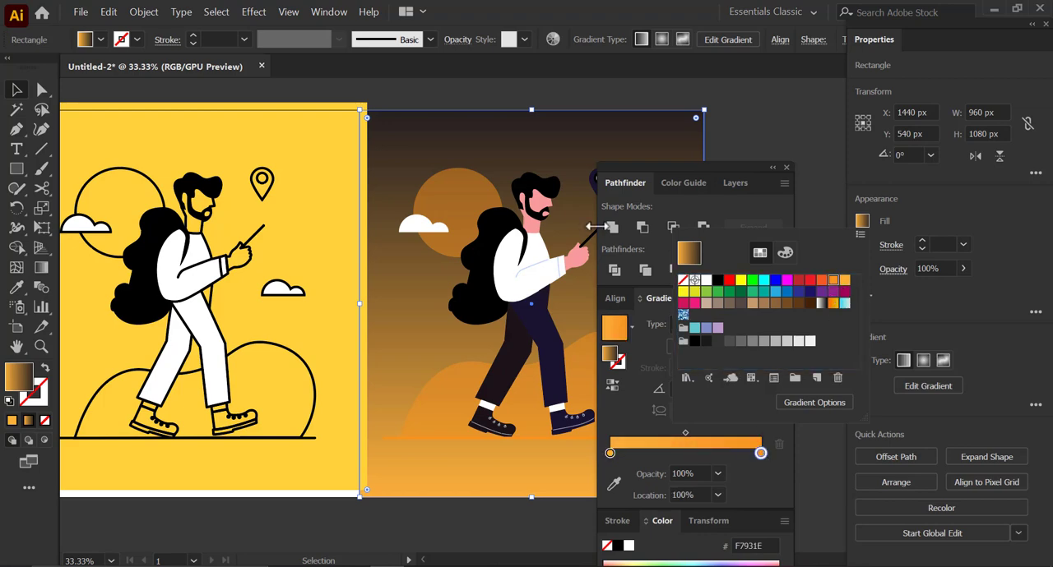
pyautogui.doubleClick(612, 452)
pyautogui.moveTo(682, 329); pyautogui.dragTo(698, 337)
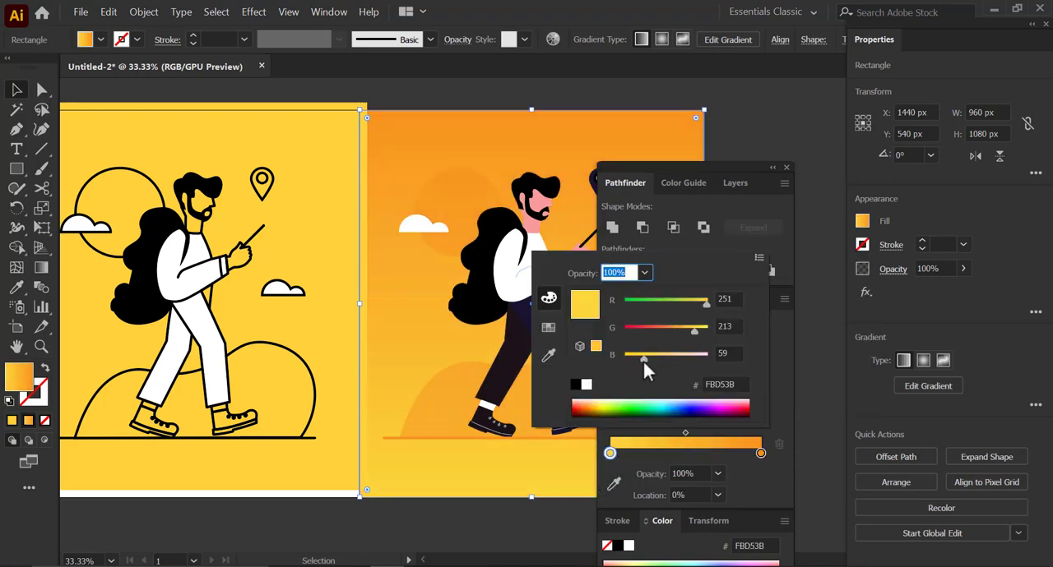
pyautogui.moveTo(644, 363); pyautogui.dragTo(657, 362)
pyautogui.click(919, 323)
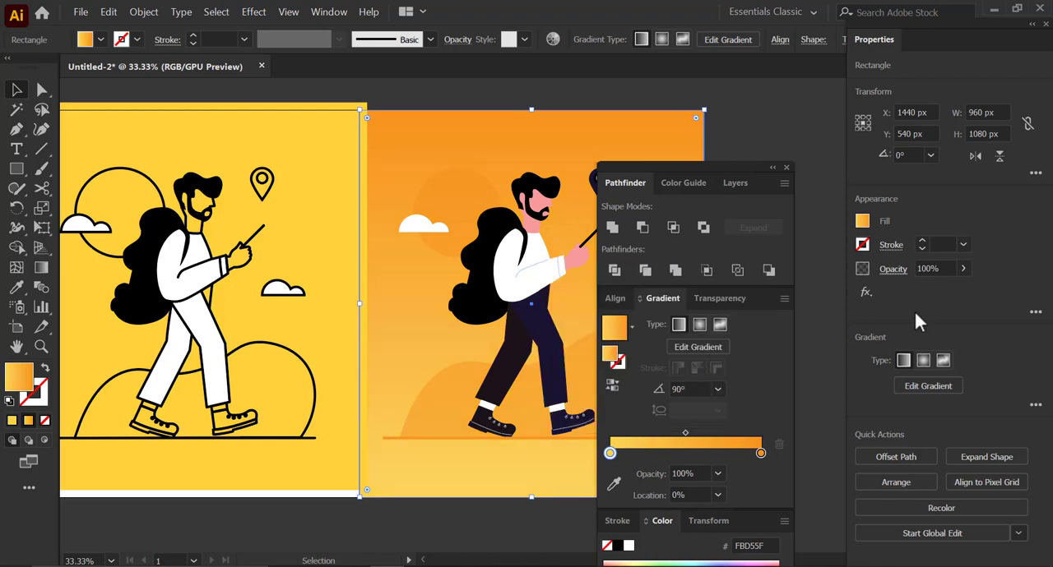
# - Reverse the background gradient twice, shift its midpoint to 54.28% and close the gradient settings
pyautogui.click(618, 395)
pyautogui.click(618, 395)
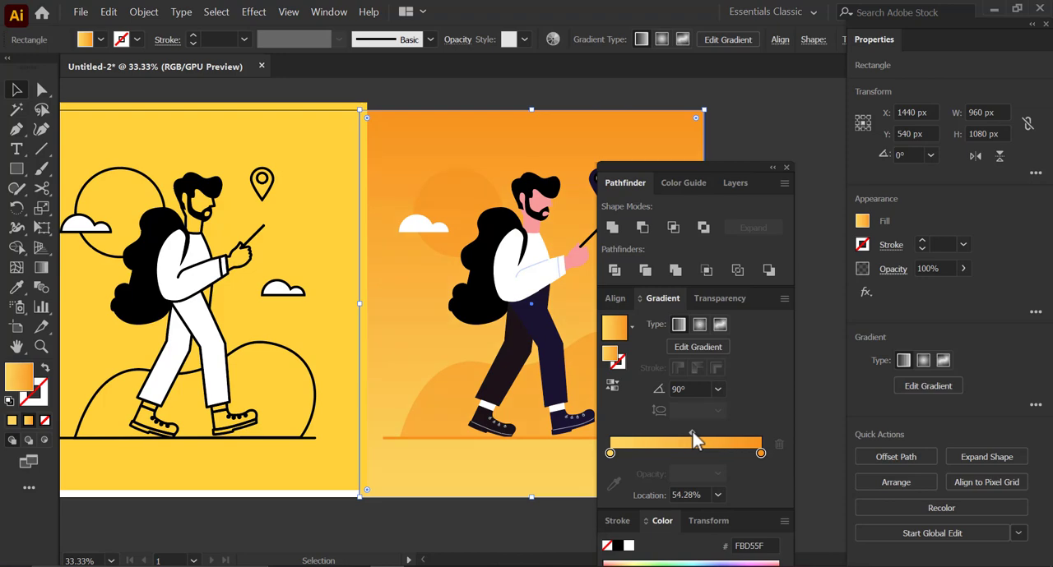
pyautogui.click(788, 172)
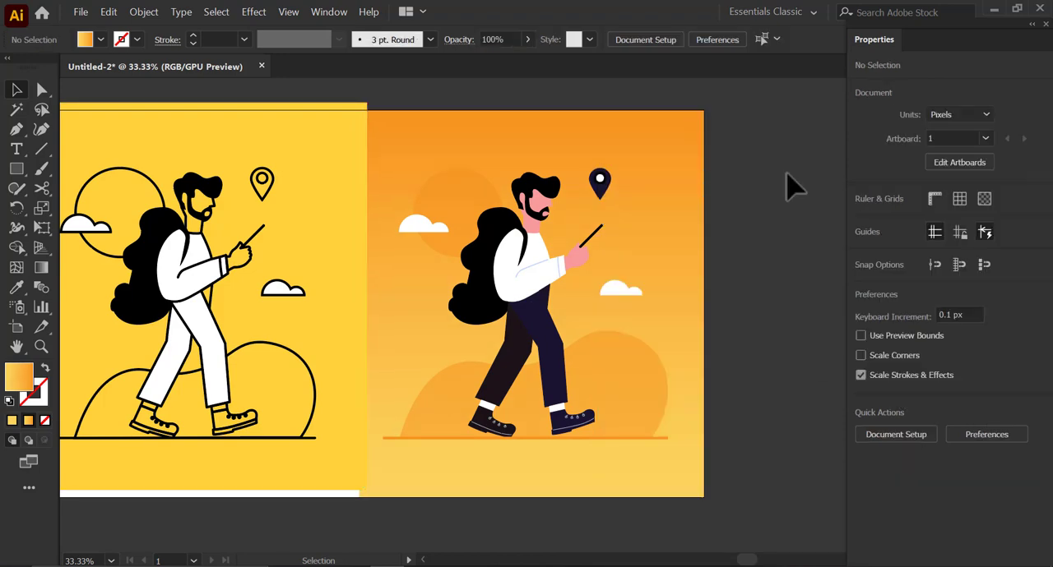
# - Draw a curved shadow shape under the beard with the Pen tool, masked inside the pink head-and-neck shape
pyautogui.scroll(3, 537, 219)
pyautogui.click(546, 232)
pyautogui.scroll(2, 532, 219)
pyautogui.moveTo(531, 219); pyautogui.dragTo(515, 261)
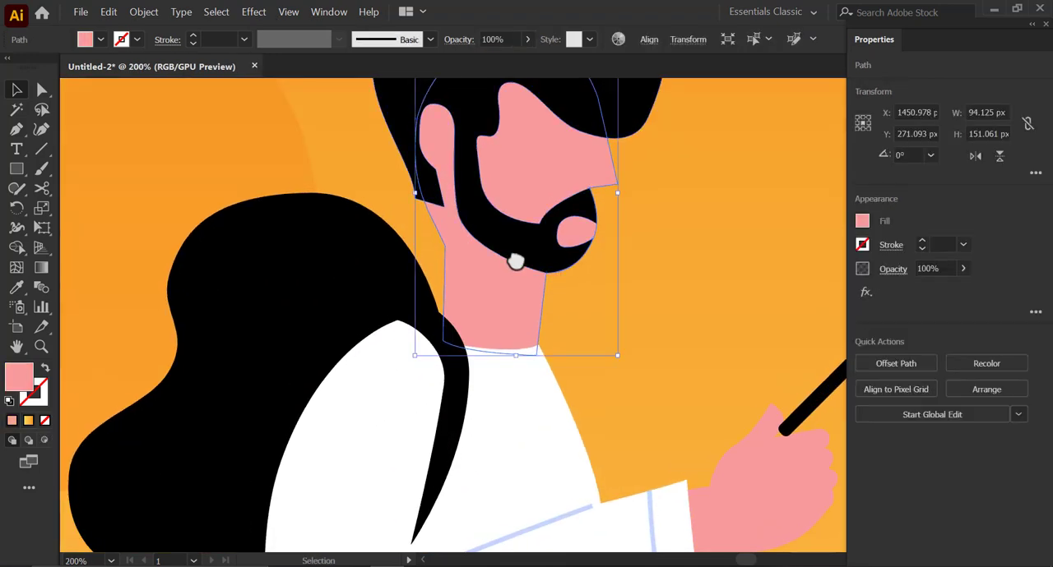
pyautogui.hotkey('ctrl', 'shift', 'a')
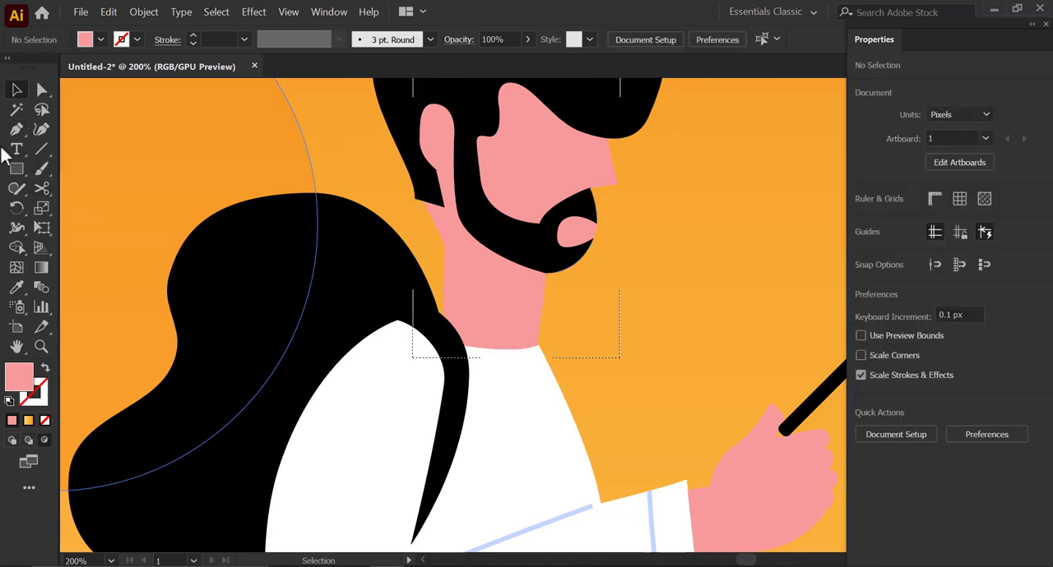
pyautogui.click(17, 131)
pyautogui.click(549, 307)
pyautogui.moveTo(458, 216); pyautogui.dragTo(445, 165)
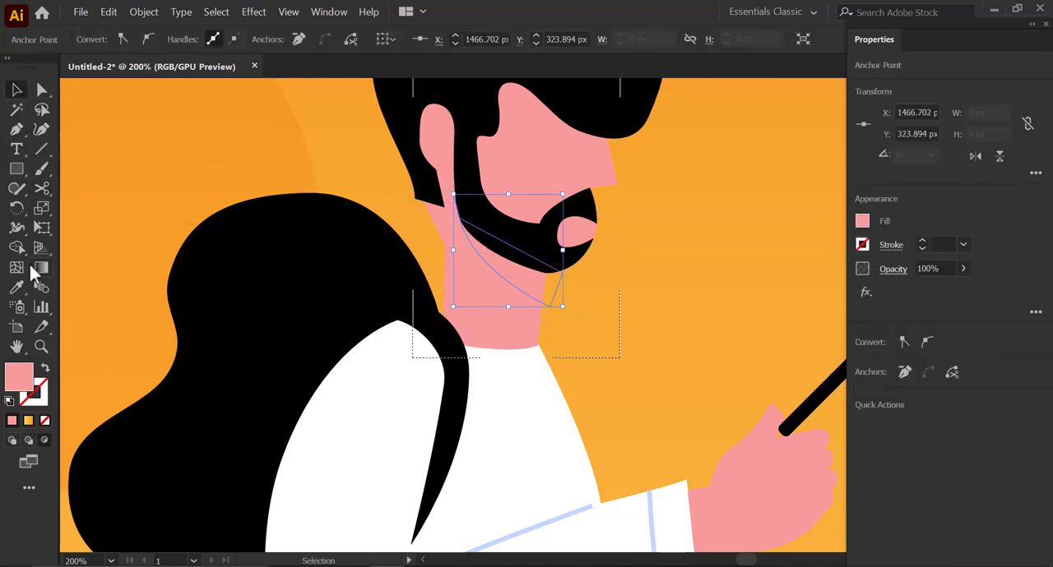
# - Fill the neck shadow with a deeper, more saturated pink
pyautogui.click(17, 90)
pyautogui.doubleClick(18, 376)
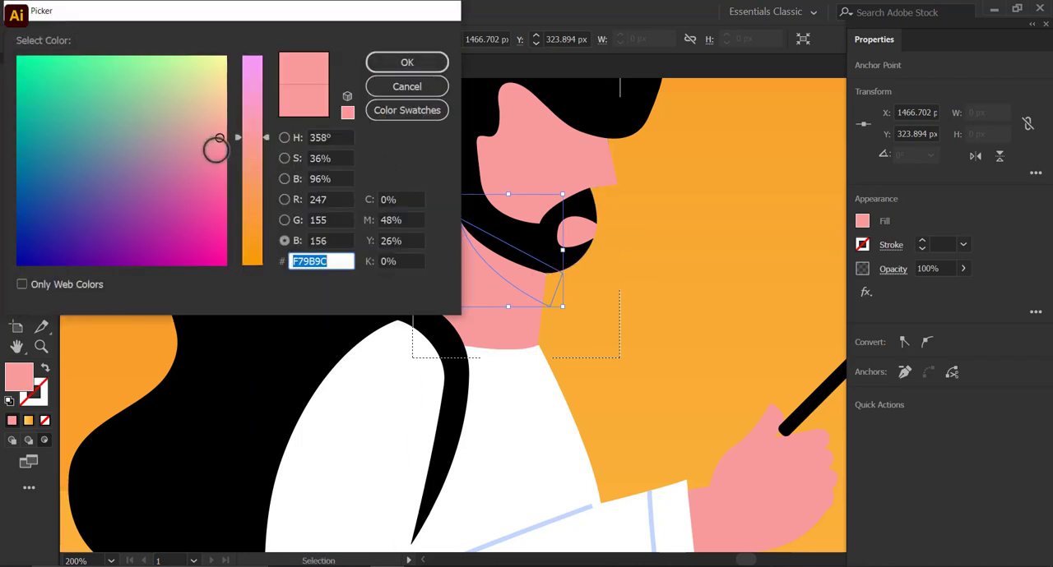
pyautogui.click(394, 62)
pyautogui.click(638, 257)
pyautogui.moveTo(612, 207); pyautogui.dragTo(614, 274)
# - Isolate the head's clip group, set the neck shadow's opacity to 51% and leave isolation
pyautogui.doubleClick(541, 353)
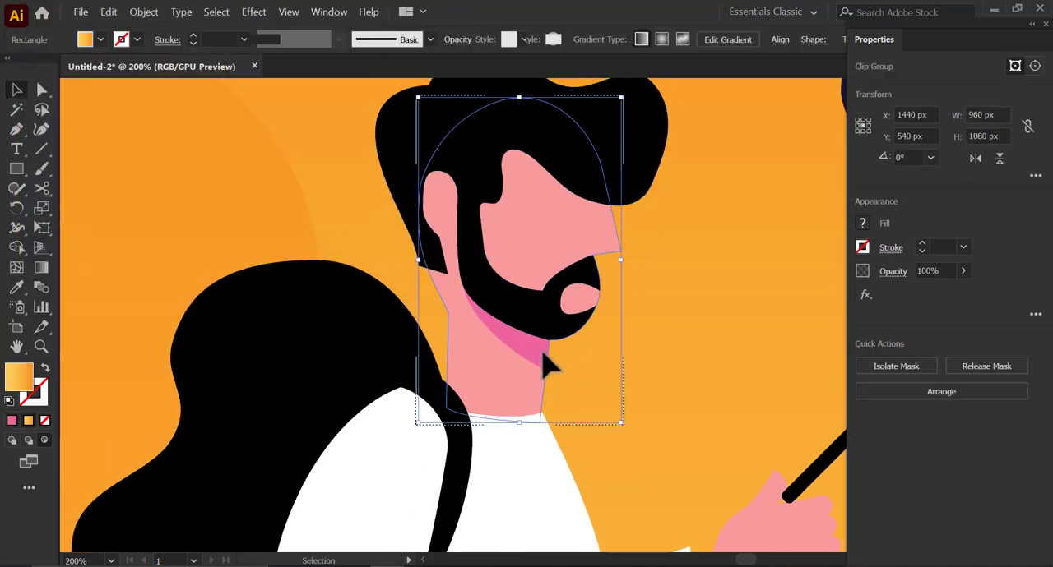
pyautogui.click(536, 355)
pyautogui.click(963, 270)
pyautogui.click(944, 292)
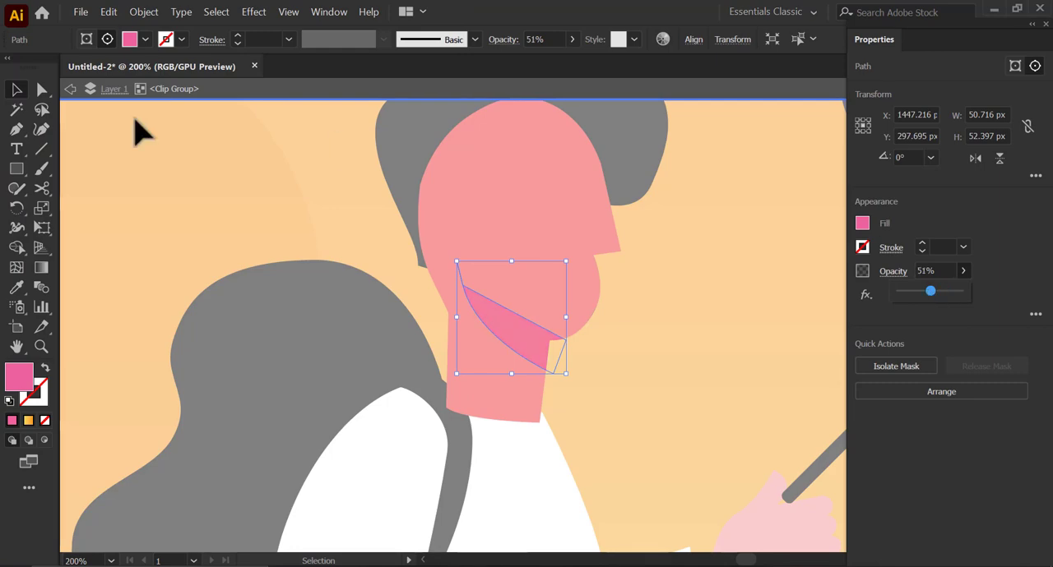
pyautogui.click(71, 88)
pyautogui.doubleClick(571, 291)
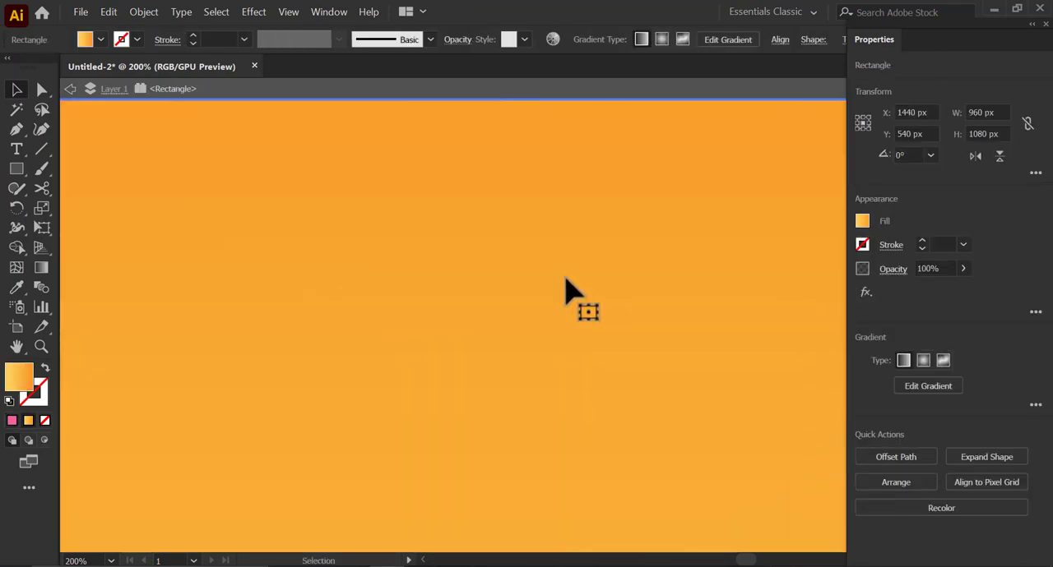
pyautogui.click(70, 89)
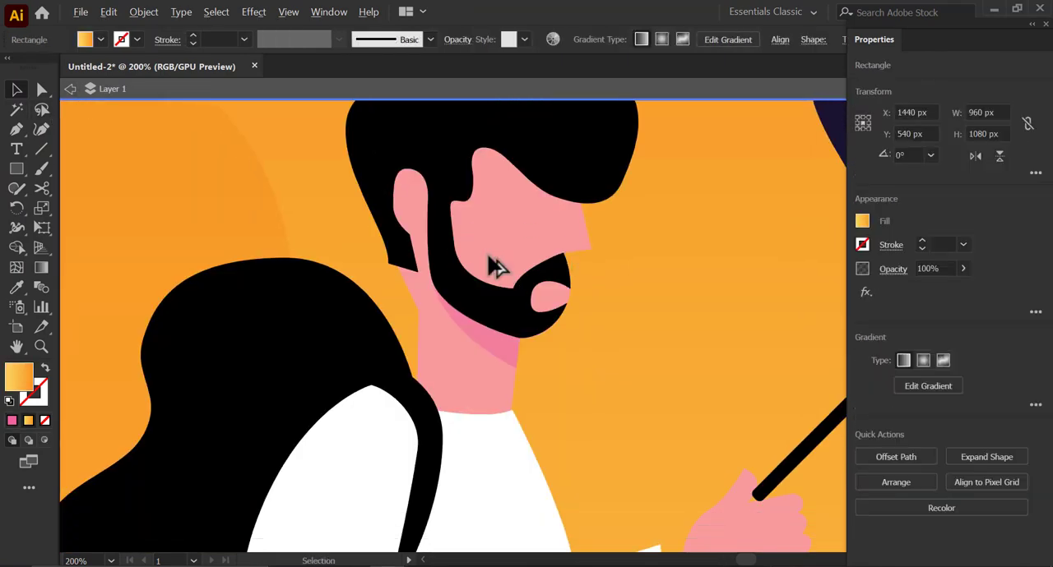
pyautogui.click(70, 89)
# - Turn on Draw Inside mode for the colored figure's white shirt shape
pyautogui.hotkey('ctrl', '-')
pyautogui.scroll(-3, 532, 350)
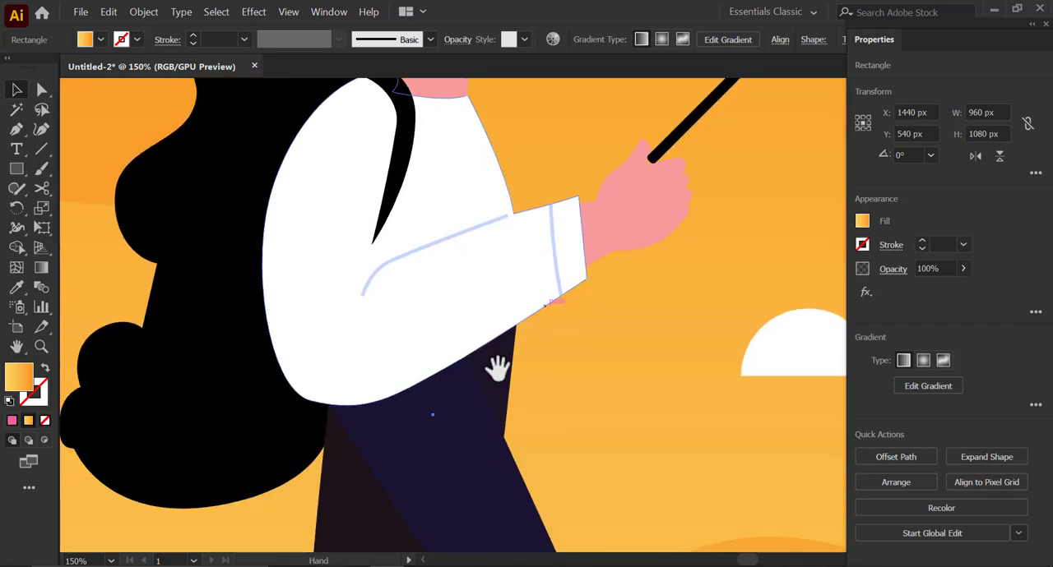
pyautogui.hscroll(3, 461, 337)
pyautogui.moveTo(424, 298); pyautogui.dragTo(360, 401)
pyautogui.click(300, 252)
pyautogui.click(45, 441)
pyautogui.hotkey('ctrl', 'shift', 'a')
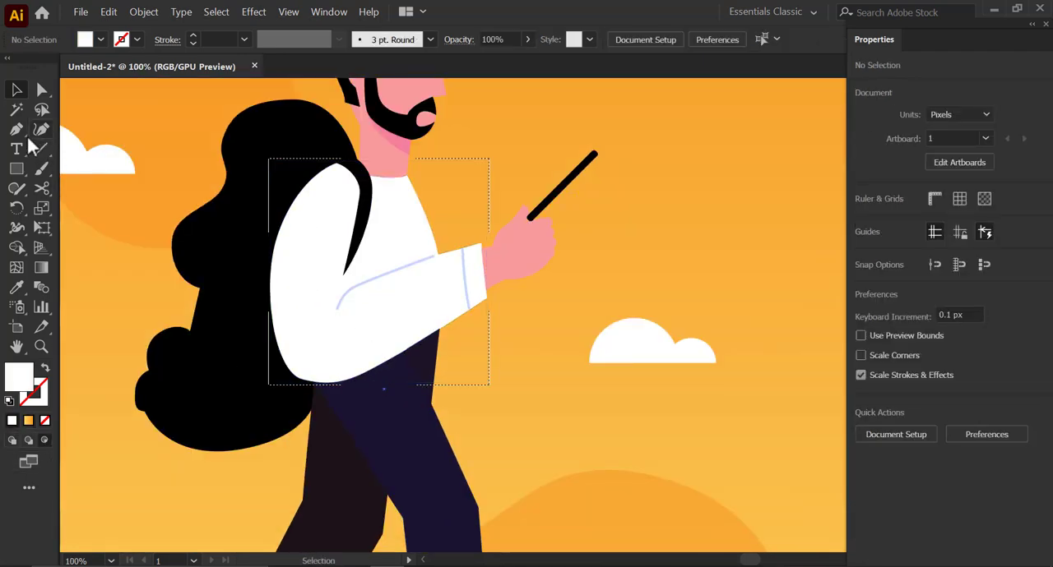
# - Draw a closed shadow shape inside the shirt, curving along its back and the underside of the sleeve
pyautogui.click(23, 135)
pyautogui.moveTo(288, 283); pyautogui.dragTo(328, 377)
pyautogui.click(314, 383)
pyautogui.click(315, 381)
pyautogui.hotkey('ctrl', 'z')
pyautogui.click(487, 294)
pyautogui.click(491, 340)
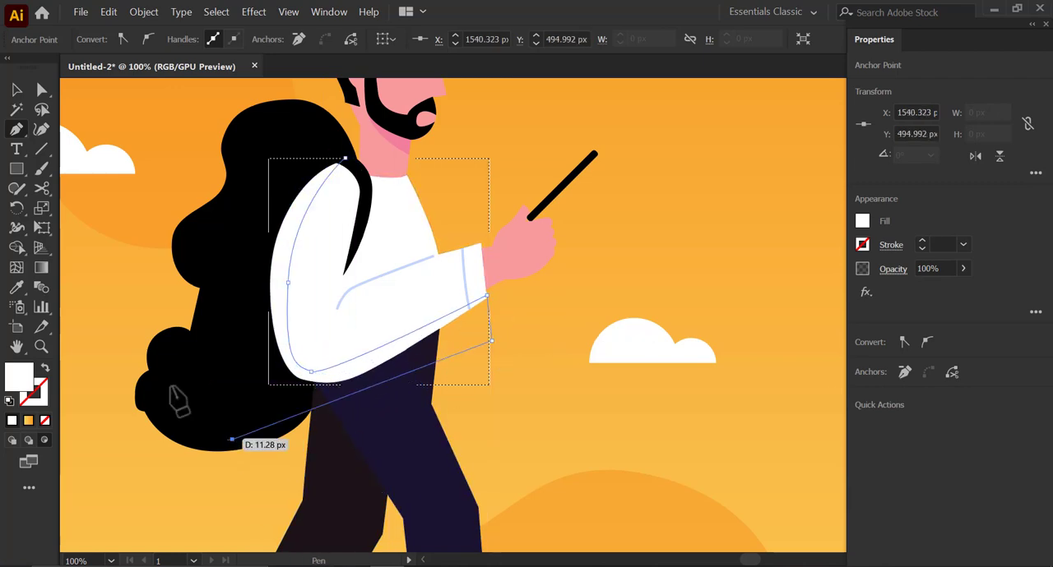
pyautogui.click(232, 440)
pyautogui.click(219, 236)
pyautogui.click(294, 140)
pyautogui.click(344, 158)
# - Fill the shirt's shadow shape with a very light grey
pyautogui.press('a')
pyautogui.scroll(2, 305, 379)
pyautogui.scroll(-2, 305, 379)
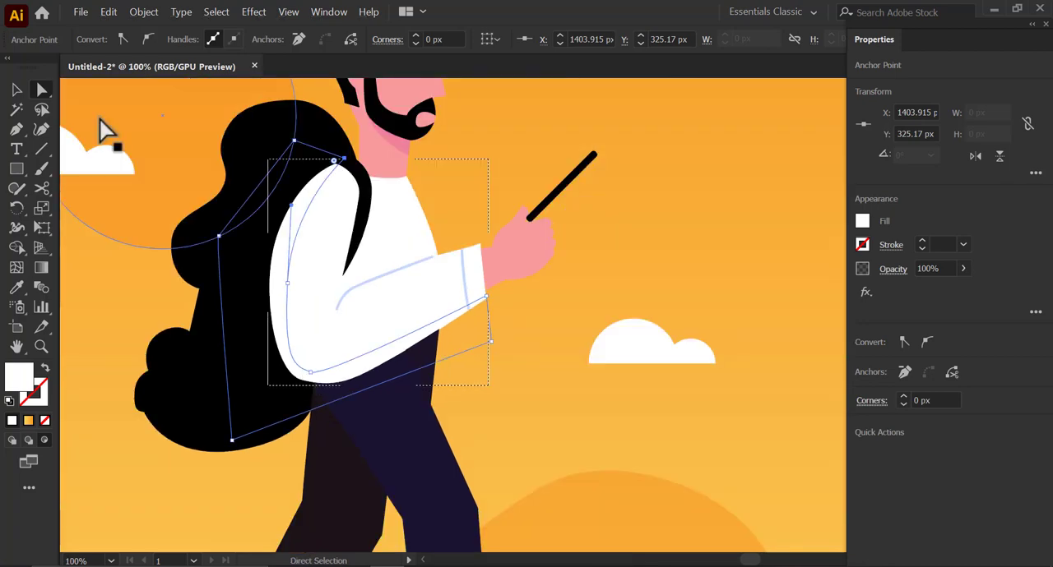
pyautogui.click(16, 90)
pyautogui.click(862, 221)
pyautogui.click(805, 339)
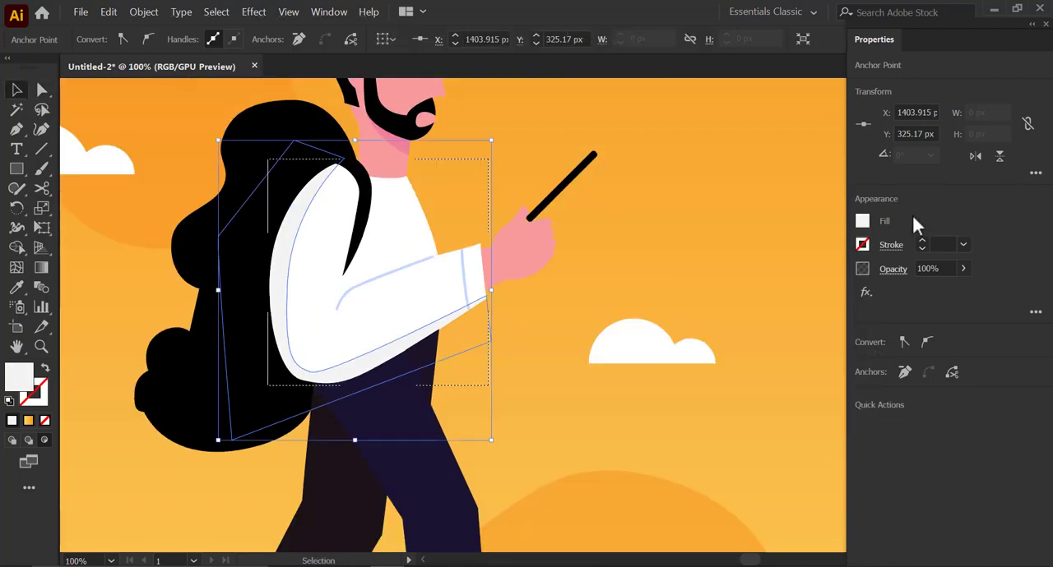
pyautogui.click(564, 353)
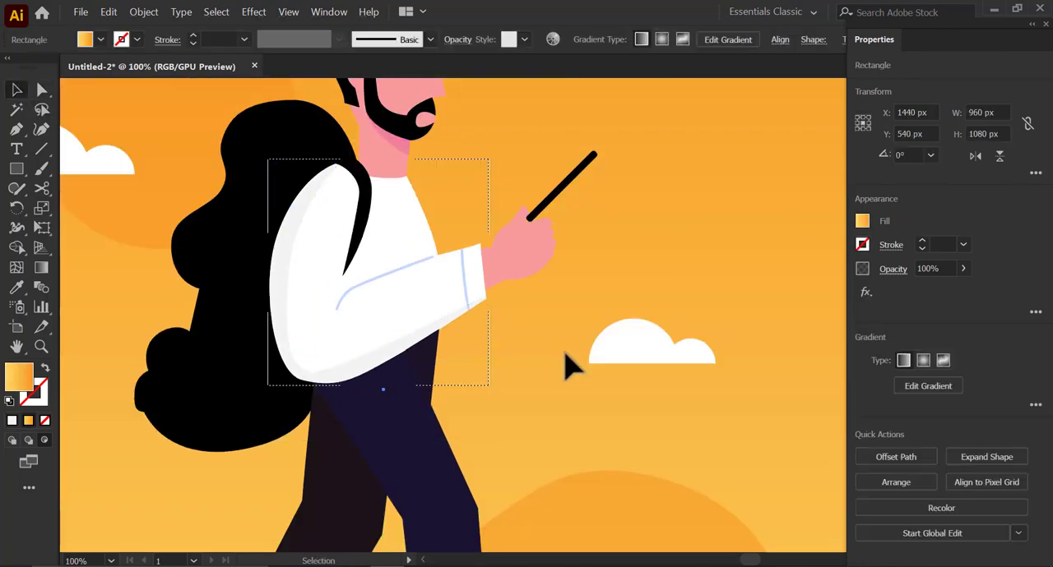
# - Isolate the shirt shadow and smooth its elbow curve by adjusting the lower anchor point and its handles
pyautogui.doubleClick(349, 368)
pyautogui.press('a')
pyautogui.click(310, 374)
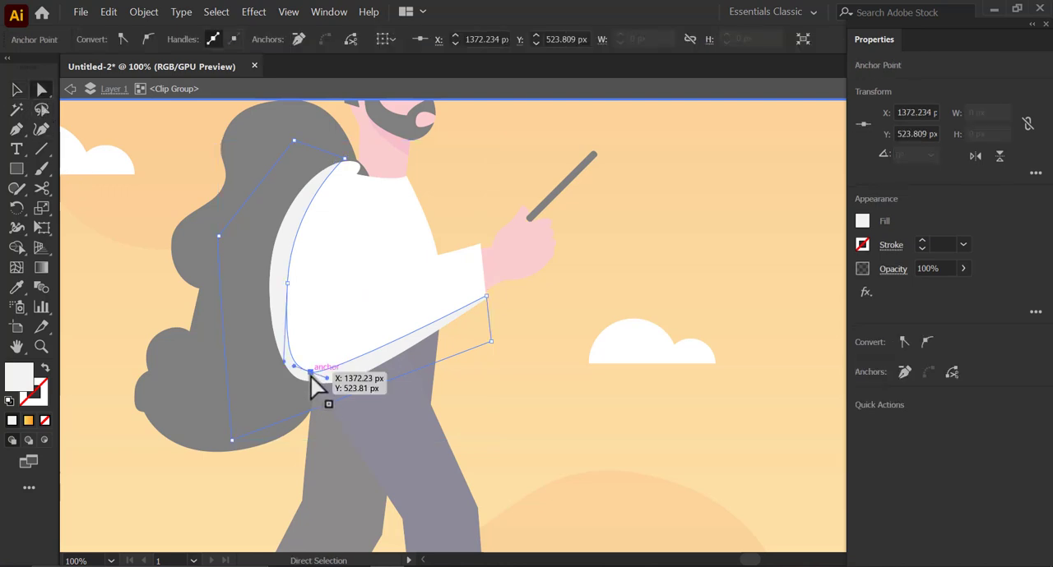
pyautogui.scroll(4, 311, 372)
pyautogui.moveTo(383, 394); pyautogui.dragTo(381, 387)
pyautogui.moveTo(314, 360); pyautogui.dragTo(305, 341)
pyautogui.moveTo(442, 423); pyautogui.dragTo(477, 411)
pyautogui.moveTo(380, 386); pyautogui.dragTo(400, 383)
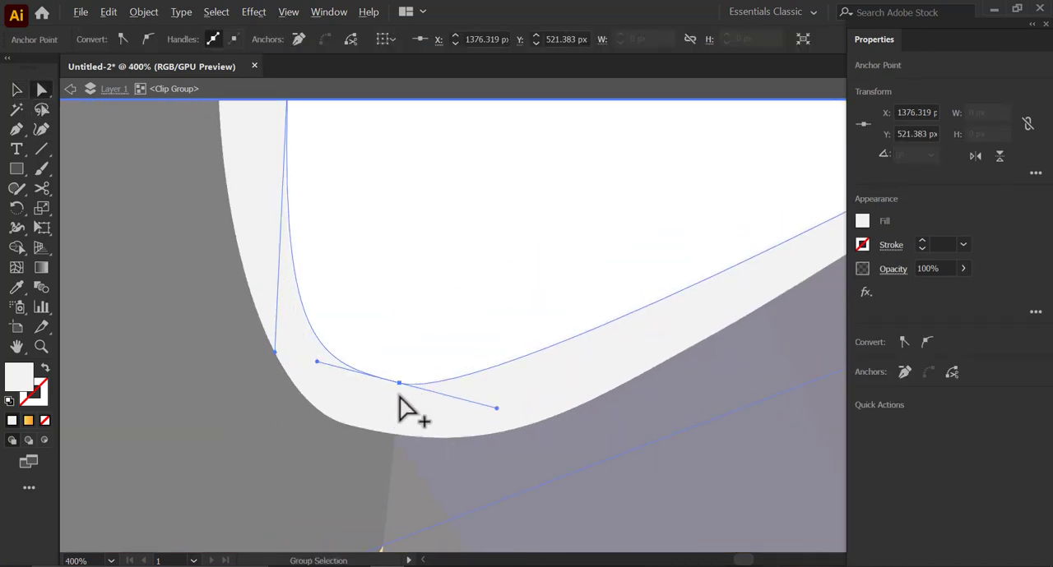
# - Refine the shadow's curve along the back of the shirt and leave isolation
pyautogui.scroll(-2, 398, 394)
pyautogui.scroll(3, 329, 320)
pyautogui.moveTo(315, 306); pyautogui.dragTo(317, 286)
pyautogui.scroll(-2, 552, 416)
pyautogui.click(105, 92)
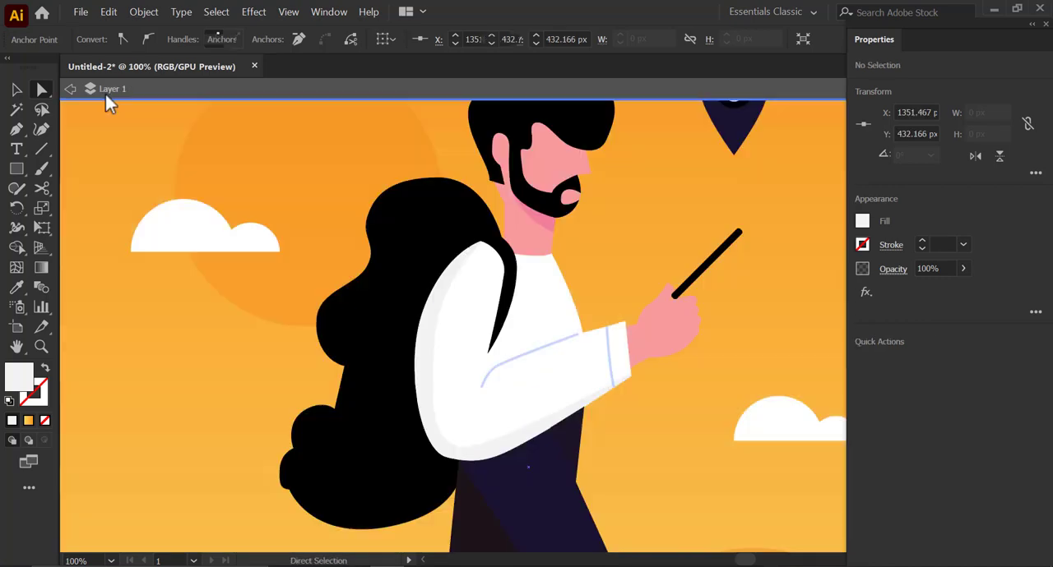
pyautogui.click(106, 92)
pyautogui.click(105, 92)
# - Apply the background's yellow-to-orange gradient fill to the hill shape behind the colored figure
pyautogui.scroll(-4, 568, 297)
pyautogui.click(734, 283)
pyautogui.scroll(1, 686, 336)
pyautogui.moveTo(559, 331); pyautogui.dragTo(612, 316)
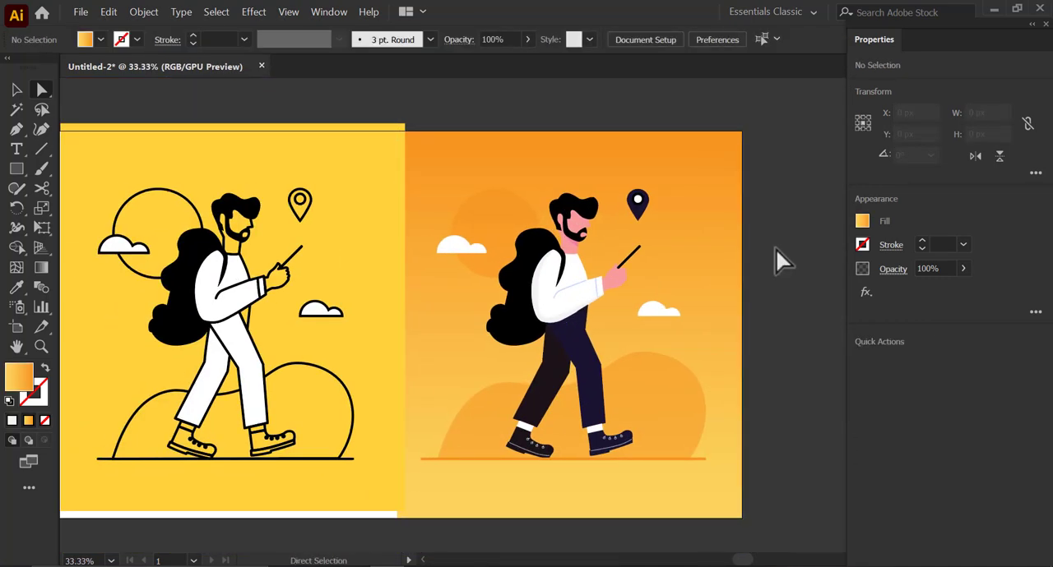
pyautogui.click(695, 377)
pyautogui.click(719, 261)
pyautogui.press('v')
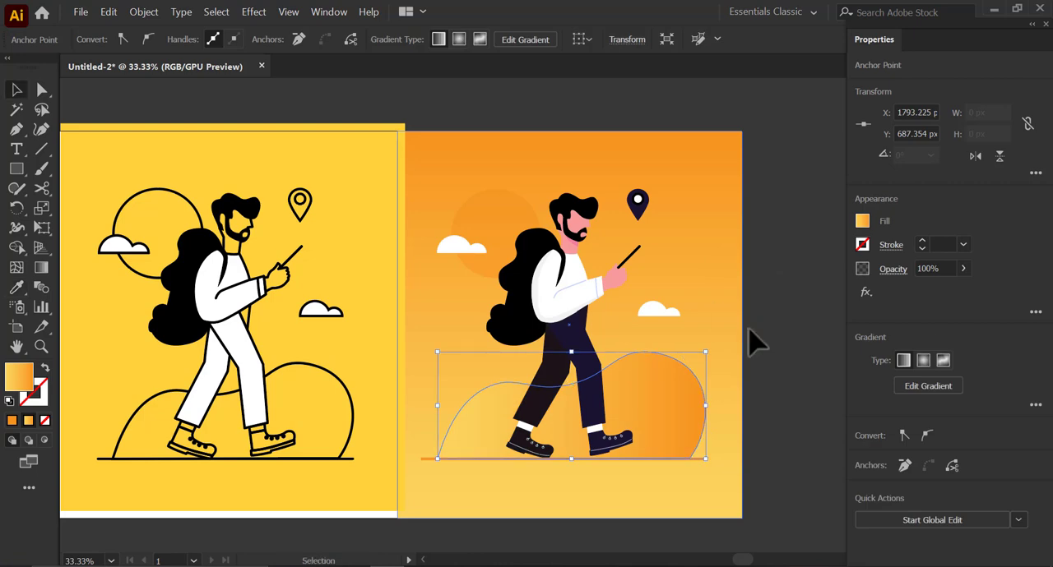
pyautogui.click(752, 341)
pyautogui.click(705, 421)
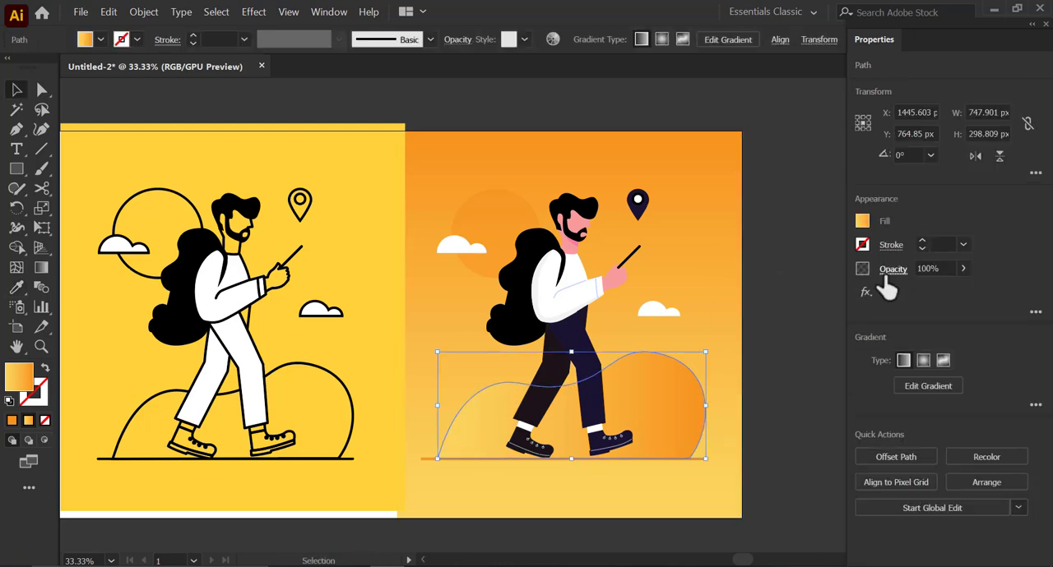
# - Try a radial gradient on the hill, return it to linear and angle it diagonally from upper-left yellow to lower-right orange
pyautogui.click(922, 363)
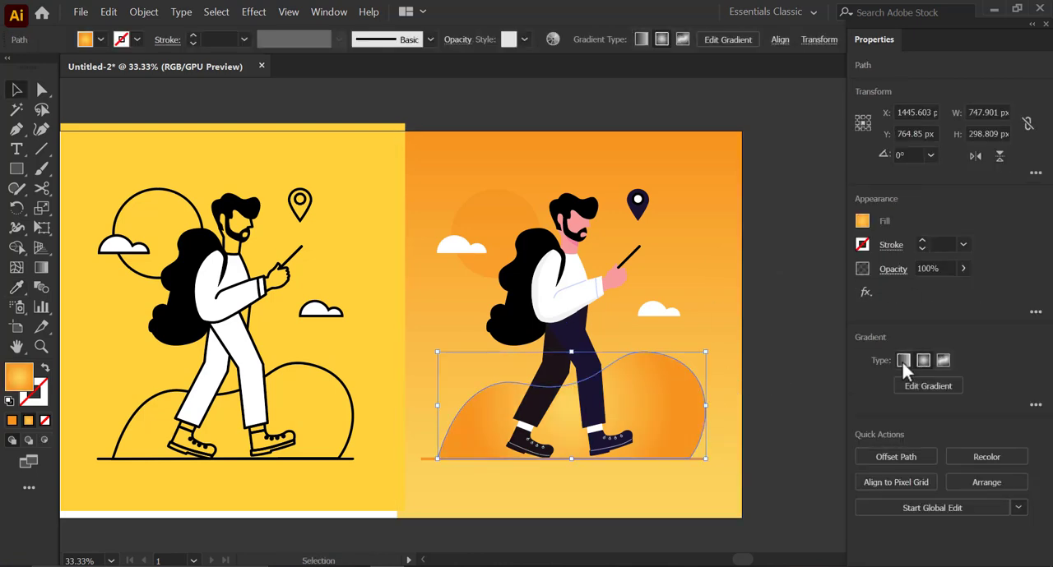
pyautogui.click(903, 362)
pyautogui.click(917, 385)
pyautogui.scroll(2, 626, 415)
pyautogui.moveTo(310, 371)
pyautogui.mouseDown()
pyautogui.moveTo(639, 428)
pyautogui.moveTo(576, 421)
pyautogui.mouseUp()
pyautogui.moveTo(244, 397); pyautogui.dragTo(532, 424)
pyautogui.moveTo(340, 312); pyautogui.dragTo(618, 421)
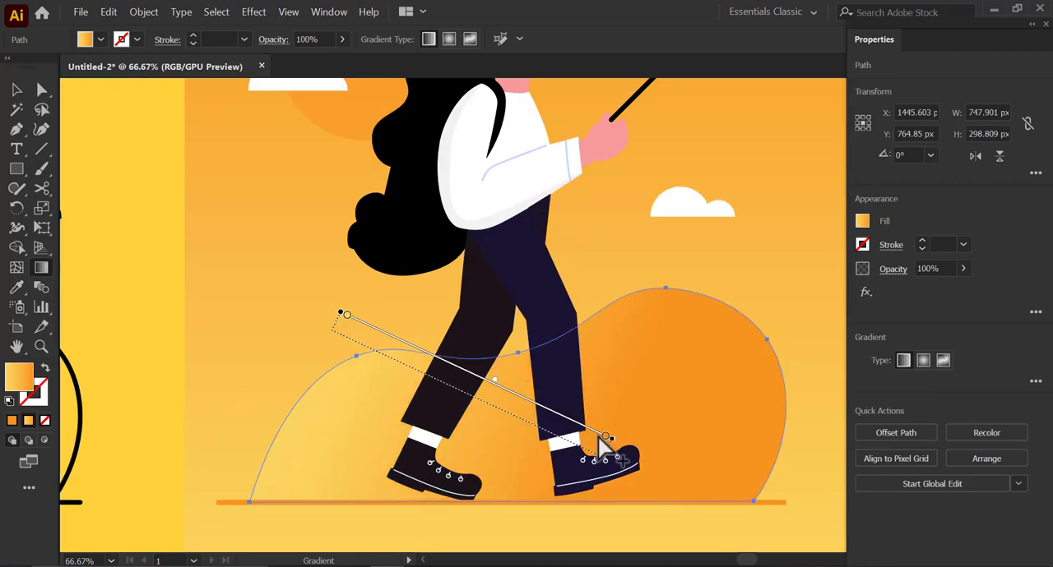
pyautogui.moveTo(449, 276); pyautogui.dragTo(577, 446)
pyautogui.click(19, 90)
# - Redraw the background rectangle's gradient diagonally, from yellow at its upper right to orange at its lower left
pyautogui.scroll(-2, 345, 307)
pyautogui.click(629, 373)
pyautogui.moveTo(532, 308); pyautogui.dragTo(587, 365)
pyautogui.click(606, 259)
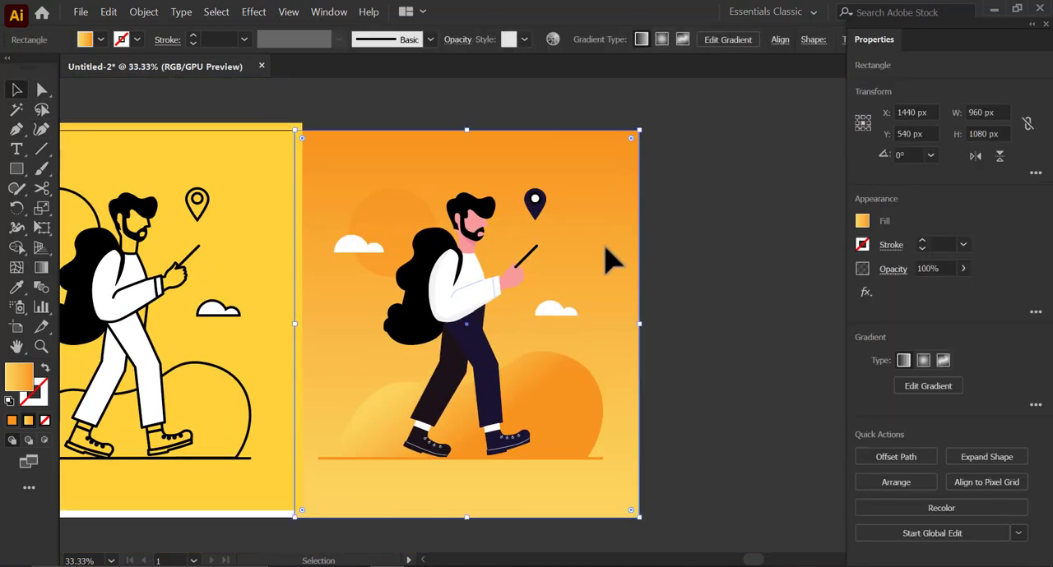
pyautogui.press('g')
pyautogui.moveTo(557, 134); pyautogui.dragTo(383, 475)
pyautogui.click(18, 95)
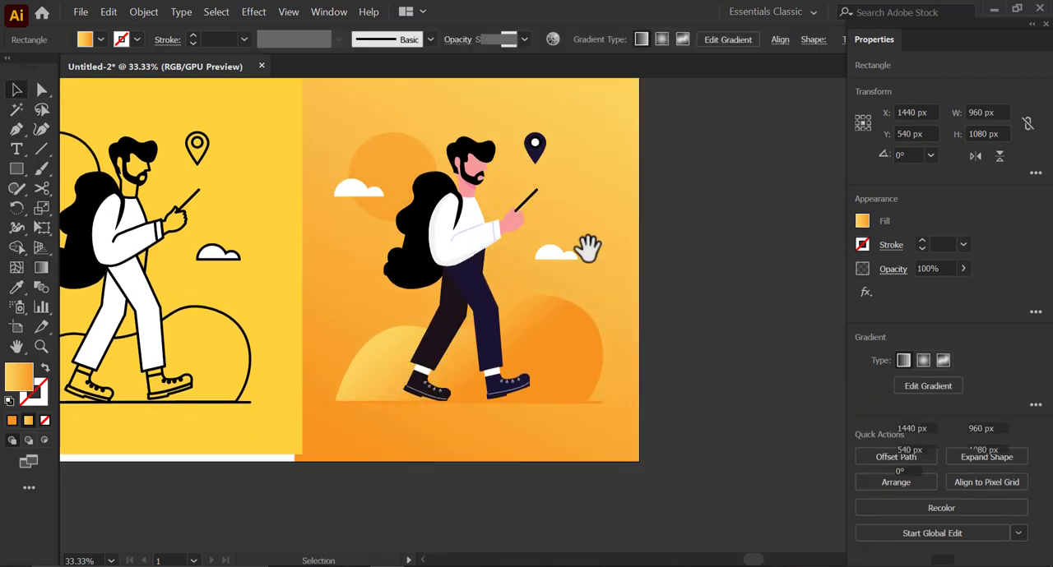
pyautogui.click(676, 261)
# - Replace the white fill and stroke of the location pin's inner circle with the background's yellow-to-orange gradient
pyautogui.moveTo(430, 265); pyautogui.dragTo(532, 286)
pyautogui.click(380, 267)
pyautogui.scroll(2, 683, 166)
pyautogui.click(589, 176)
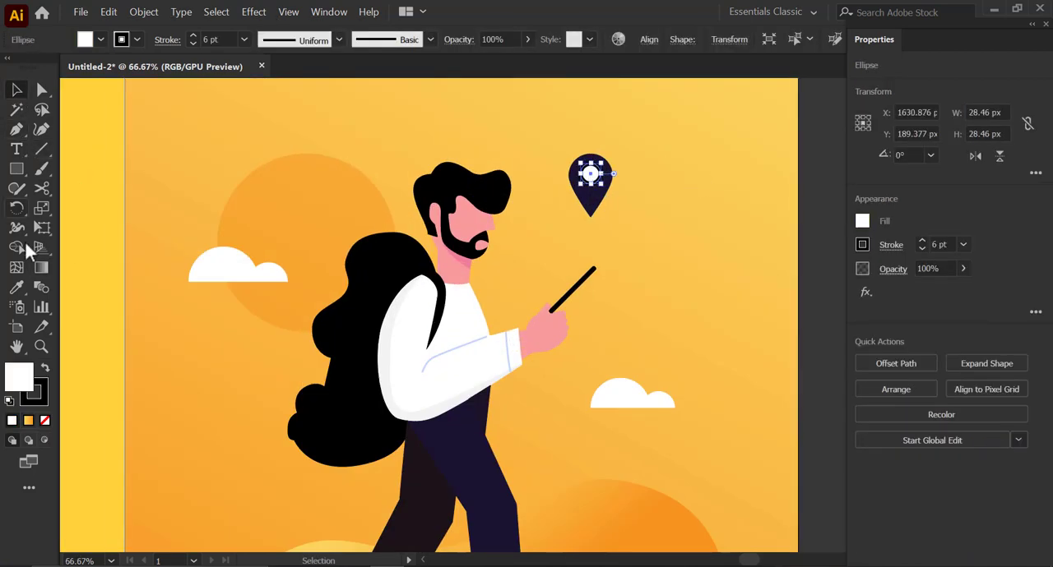
pyautogui.click(16, 287)
pyautogui.click(624, 183)
pyautogui.press('v')
pyautogui.click(79, 132)
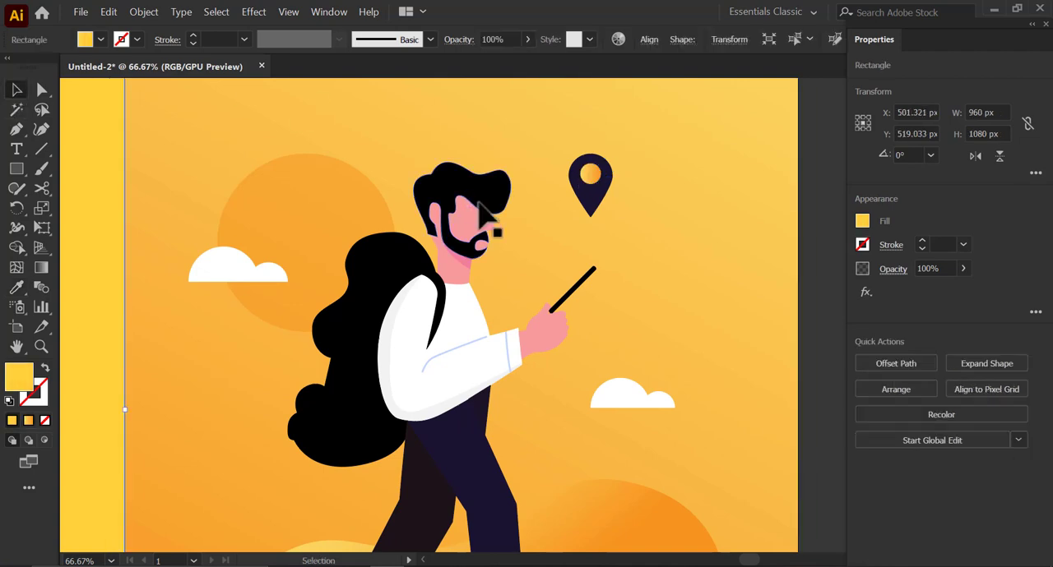
# - Copy the hill's gradient onto the sun circle behind the backpack and set the circle's opacity to 67%
pyautogui.click(353, 227)
pyautogui.keyDown('alt'); pyautogui.scroll(-1, 554, 235); pyautogui.keyUp('alt')
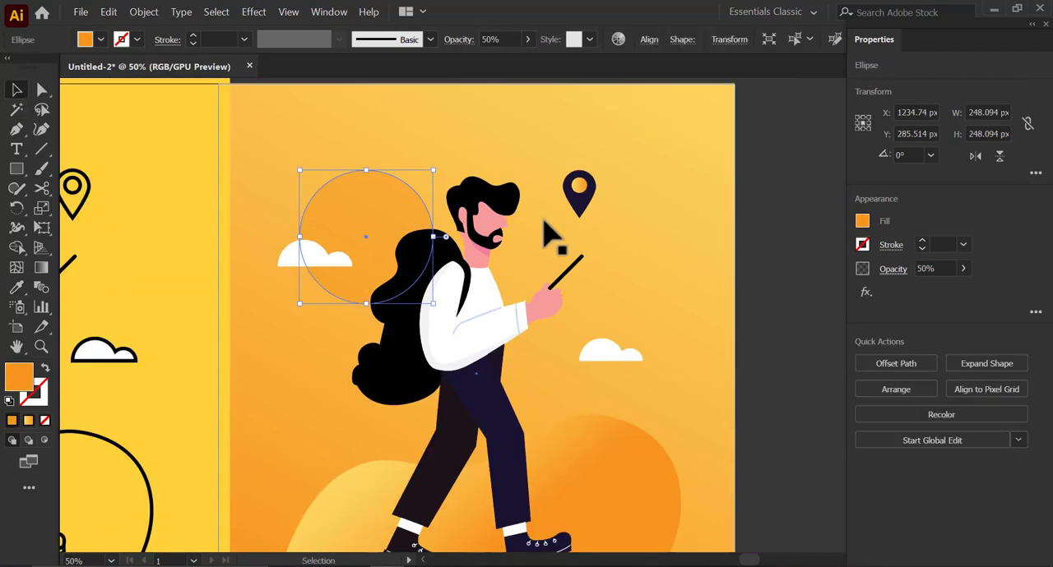
pyautogui.press('i')
pyautogui.click(587, 432)
pyautogui.click(16, 89)
pyautogui.click(765, 306)
pyautogui.moveTo(550, 305); pyautogui.dragTo(552, 290)
pyautogui.click(367, 210)
pyautogui.click(779, 280)
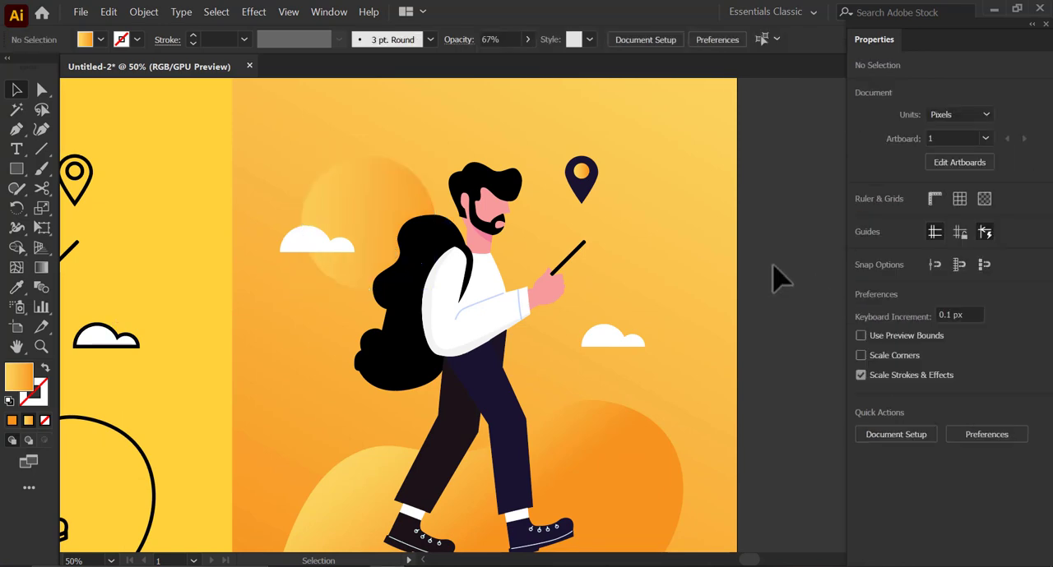
# - Delete the yellow rectangle behind the original line art and bring both illustrations into view
pyautogui.scroll(-3, 670, 287)
pyautogui.scroll(-1, 324, 301)
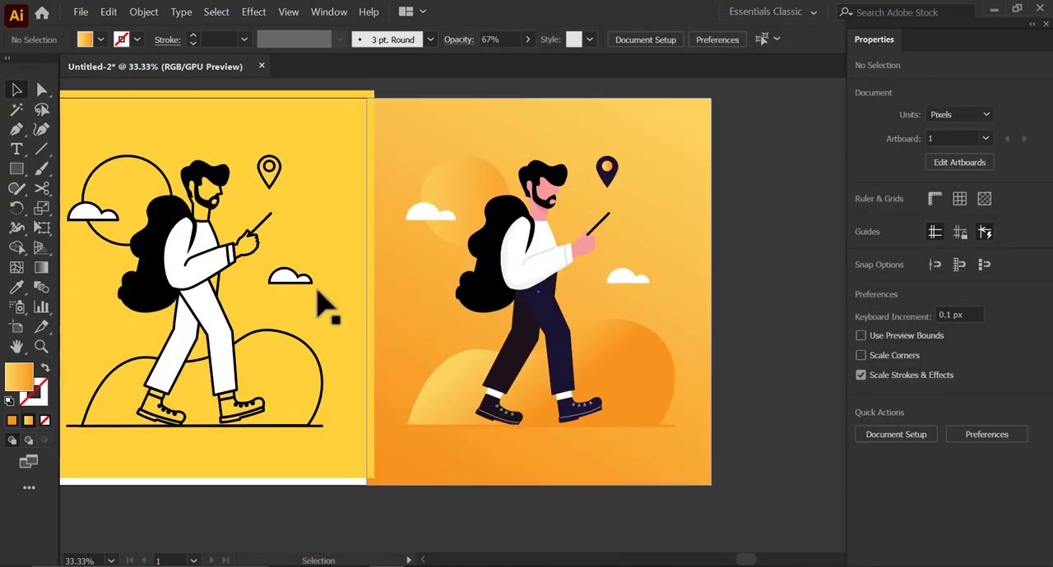
pyautogui.click(354, 291)
pyautogui.press('Delete')
pyautogui.moveTo(485, 335); pyautogui.dragTo(551, 358)
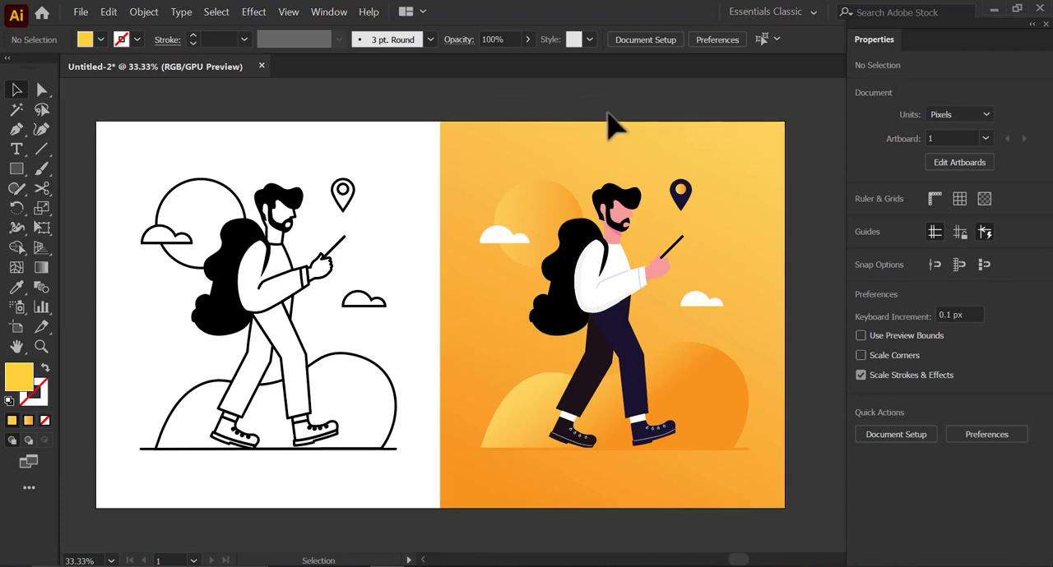